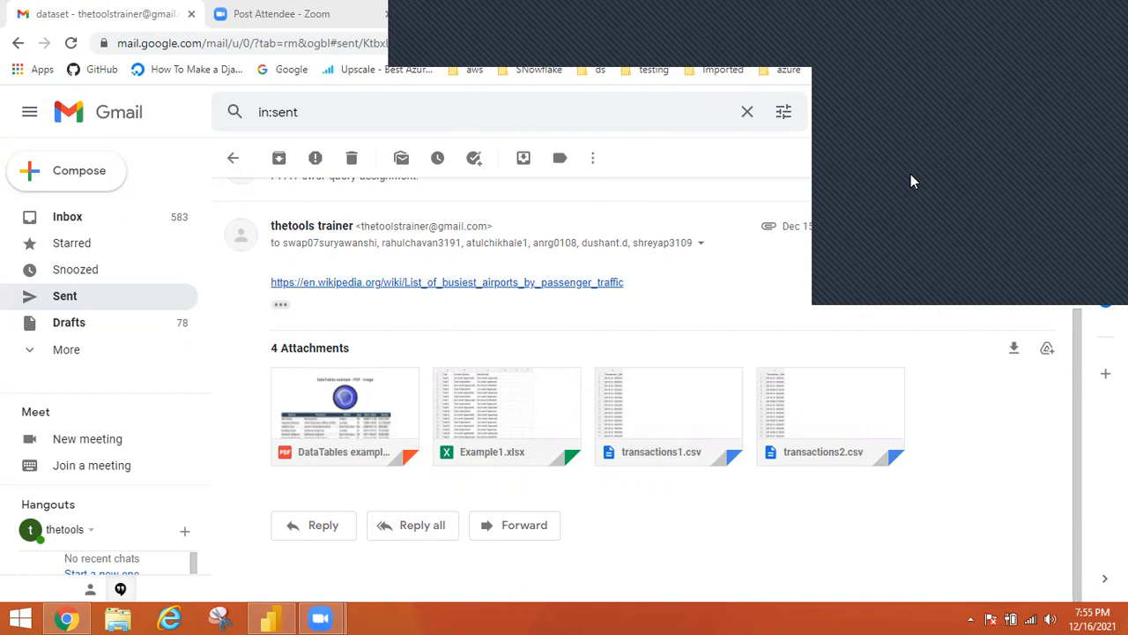
# Step: Switch to Power BI Desktop and import the Excel workbook append_merge.xlsx from the powerquery folder
pyautogui.click(287, 618)
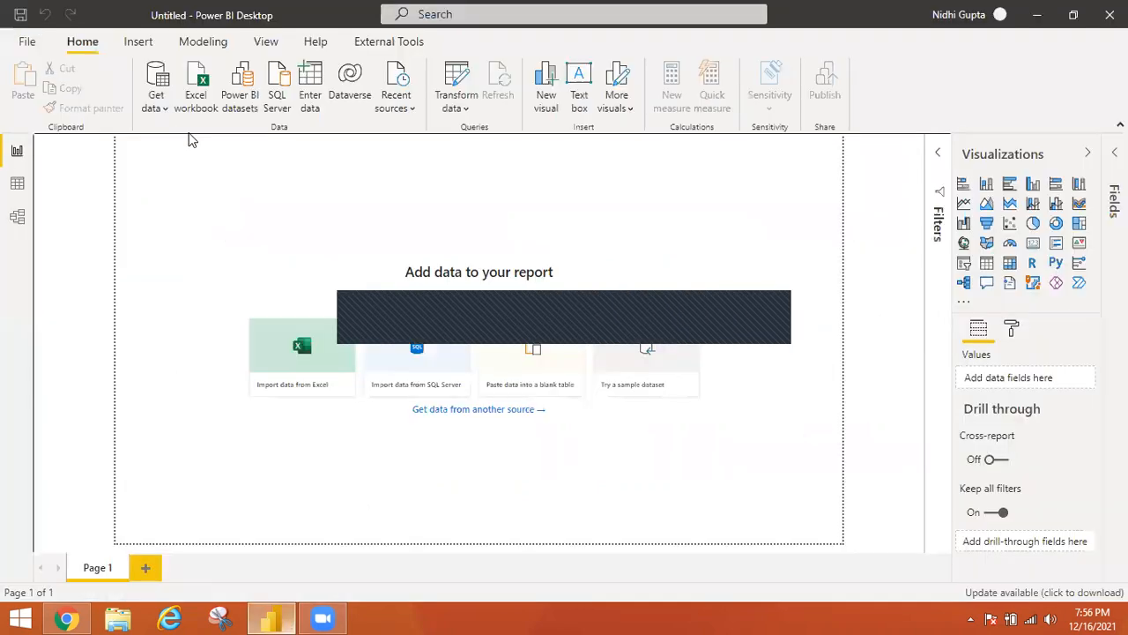
pyautogui.click(194, 82)
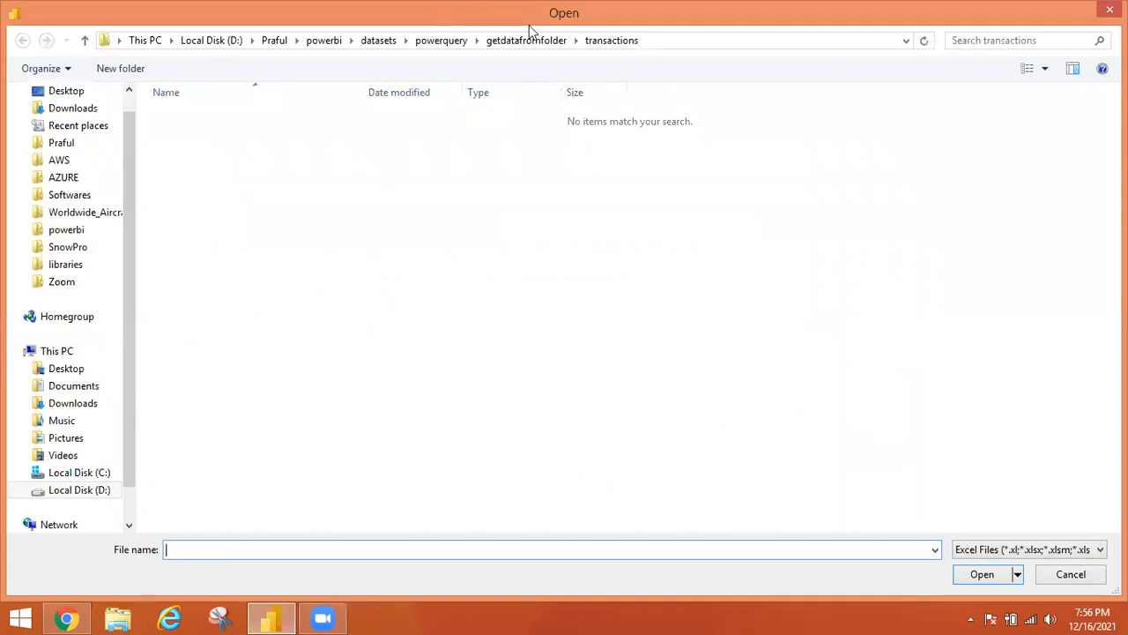
pyautogui.click(432, 44)
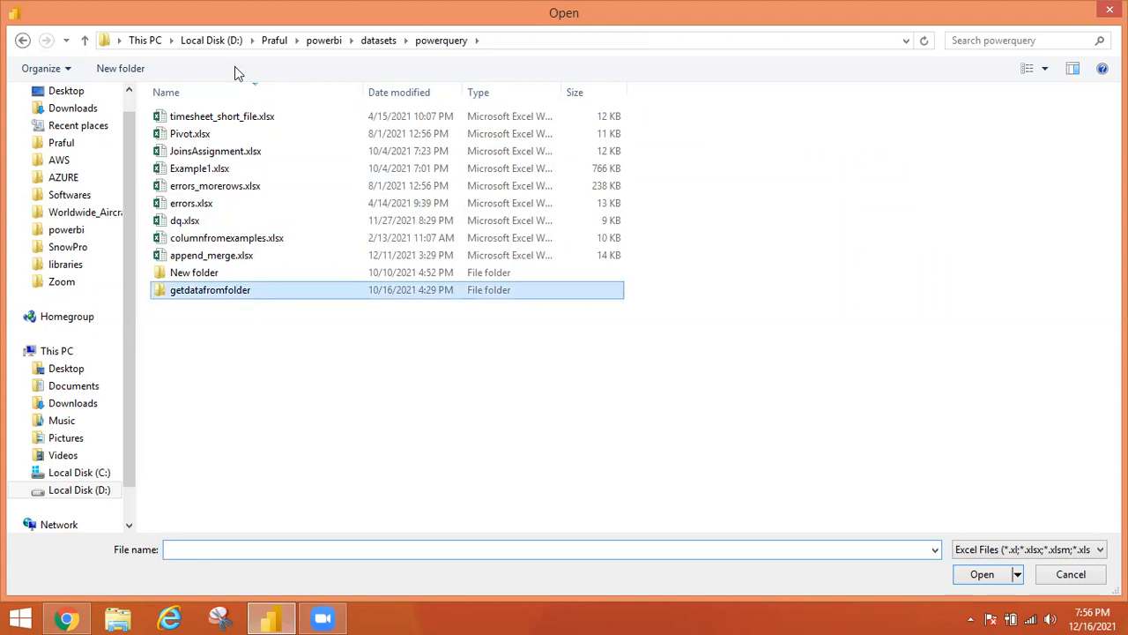
pyautogui.doubleClick(225, 256)
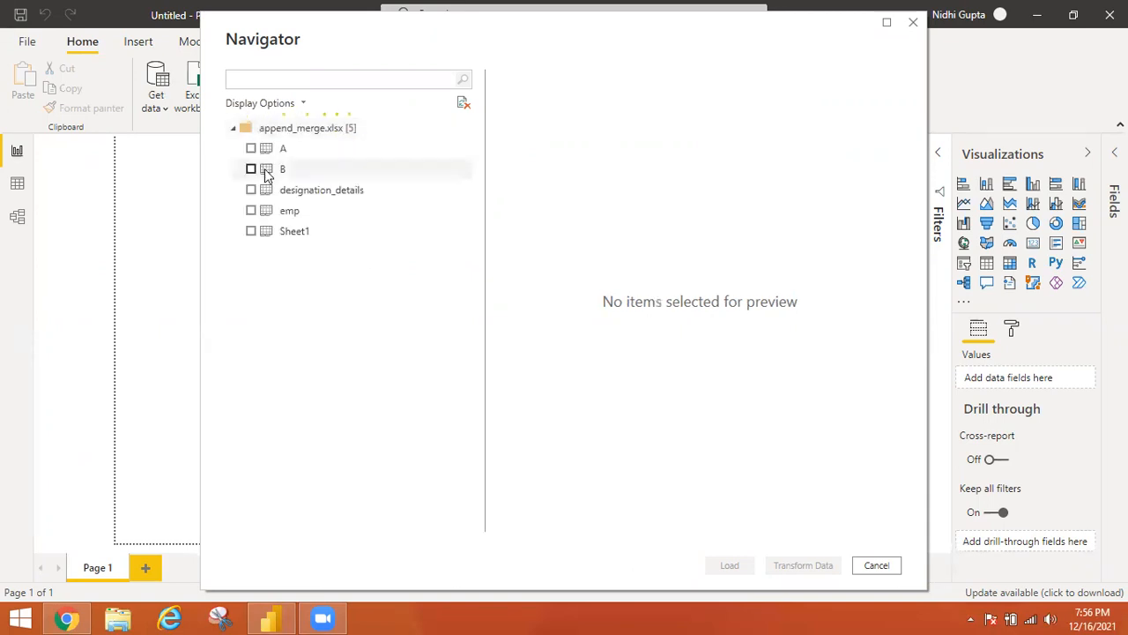
# Step: Select tables A and B from the workbook and open them for transformation in Power Query Editor
pyautogui.click(251, 148)
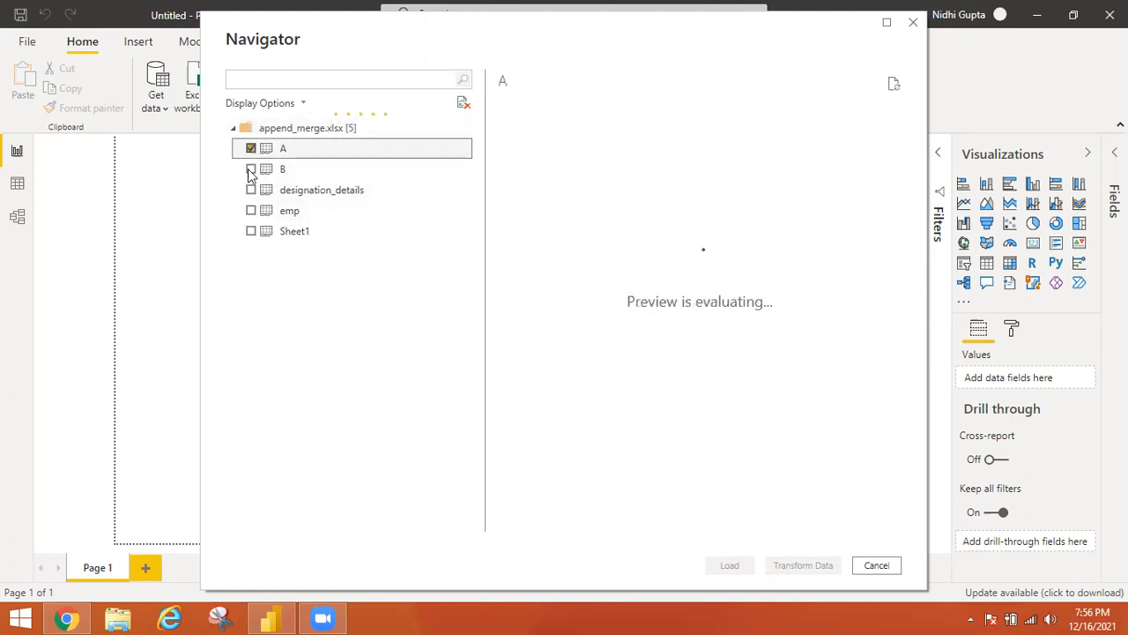
pyautogui.click(251, 169)
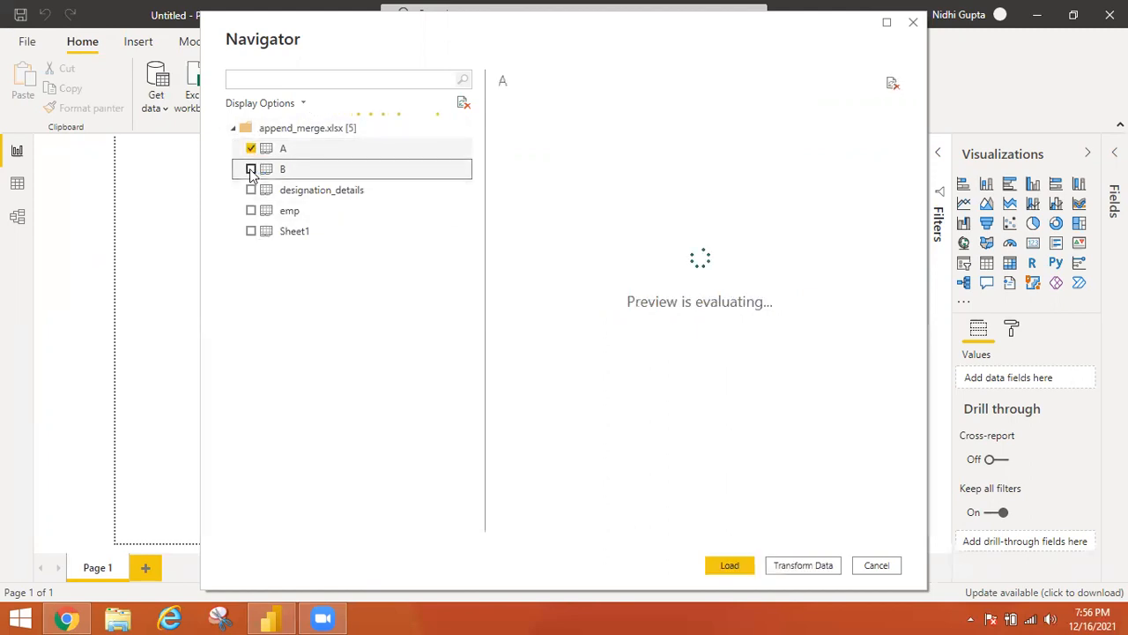
pyautogui.click(825, 569)
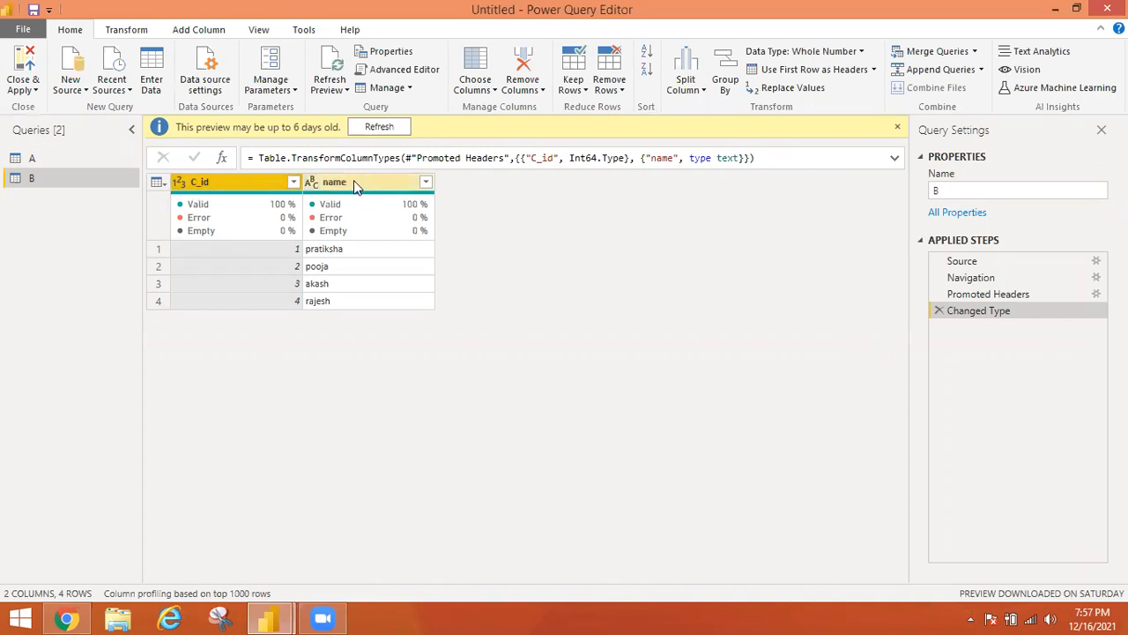
# Step: Append table B to query A as a two-table append within the existing query
pyautogui.click(30, 158)
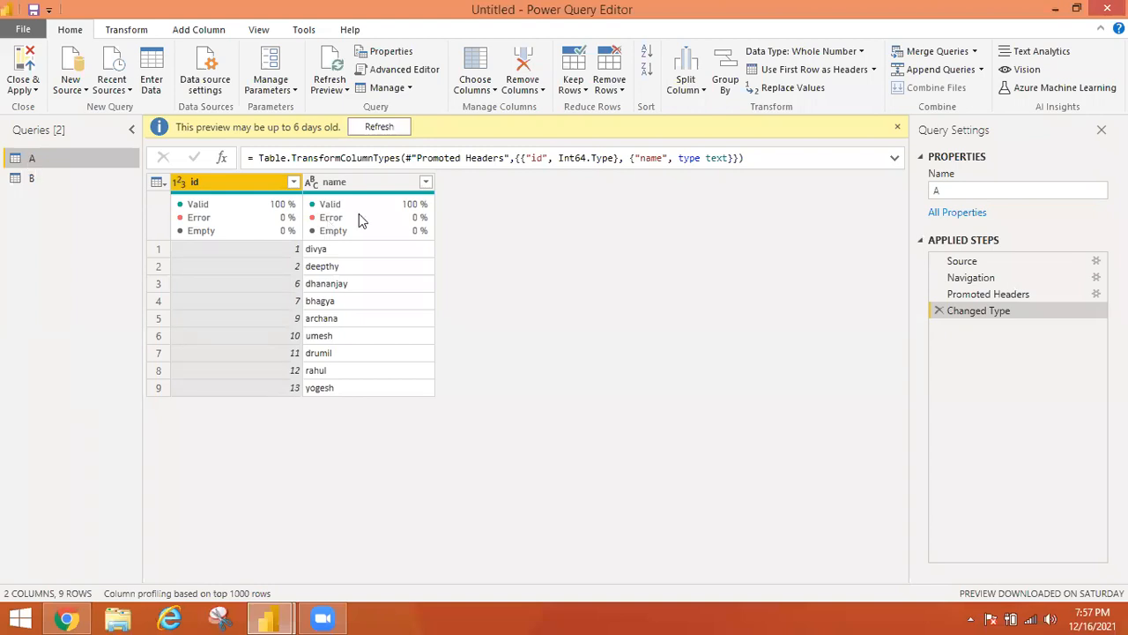
pyautogui.moveTo(359, 214)
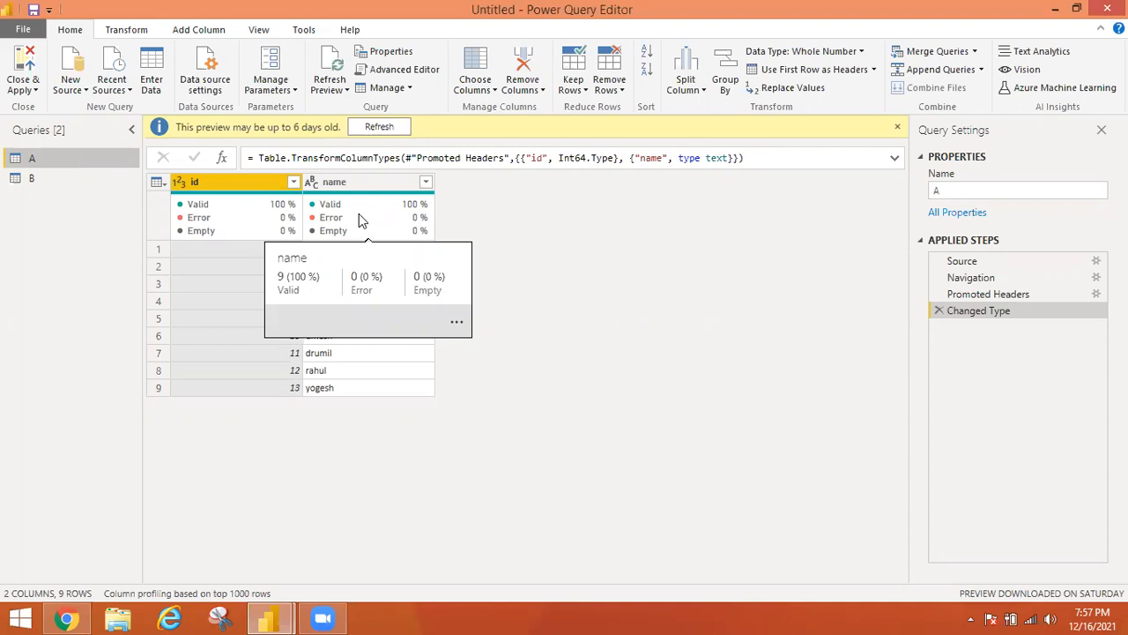
pyautogui.click(220, 192)
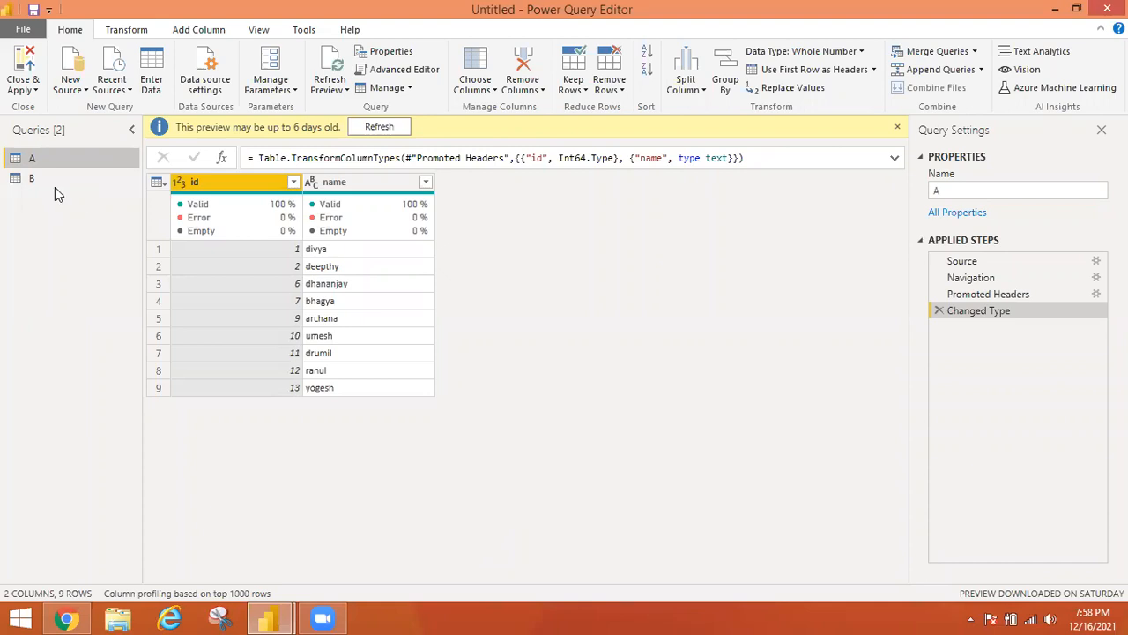
pyautogui.click(983, 71)
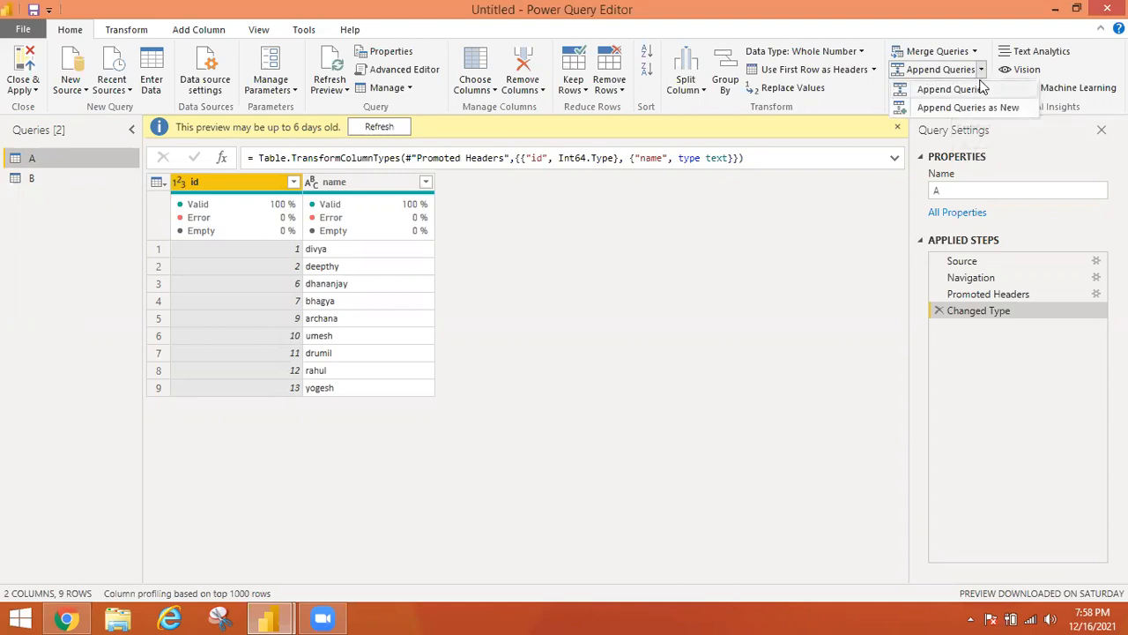
pyautogui.click(976, 90)
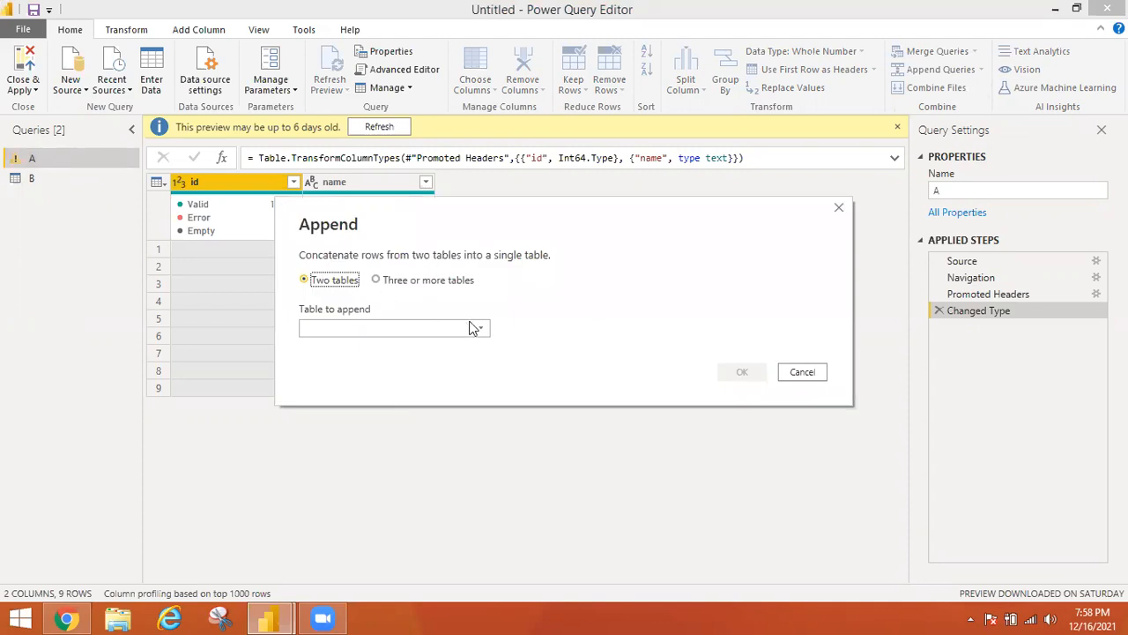
pyautogui.click(387, 329)
pyautogui.click(322, 365)
pyautogui.click(759, 377)
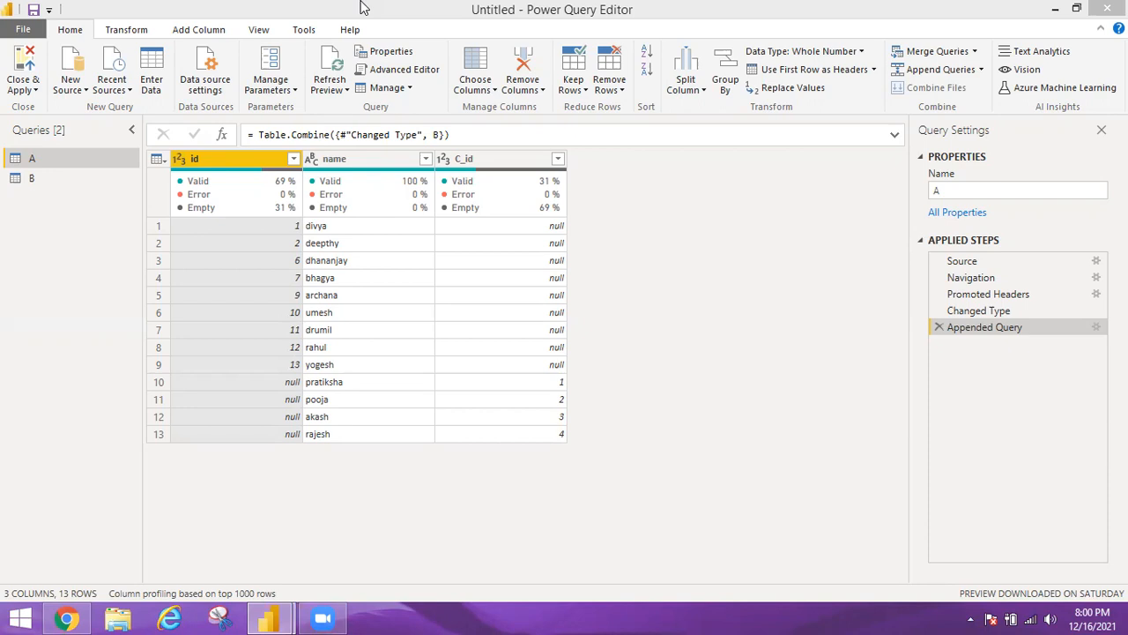
# Step: Switch to File Explorer and open the datasets folder inside the powerbi folder
pyautogui.click(932, 99)
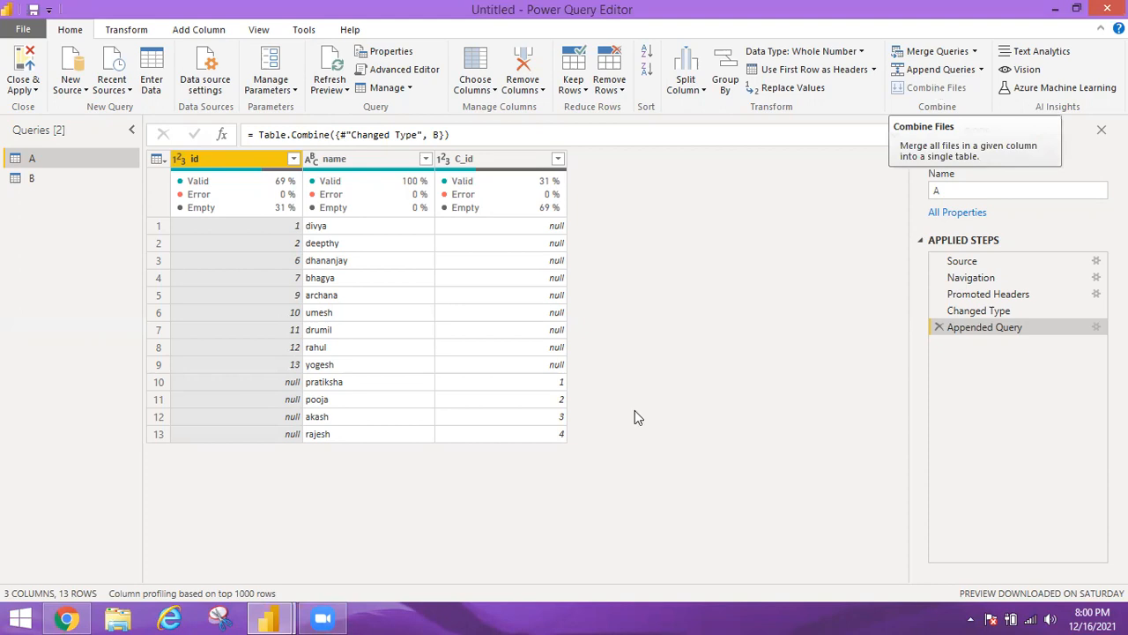
pyautogui.click(124, 617)
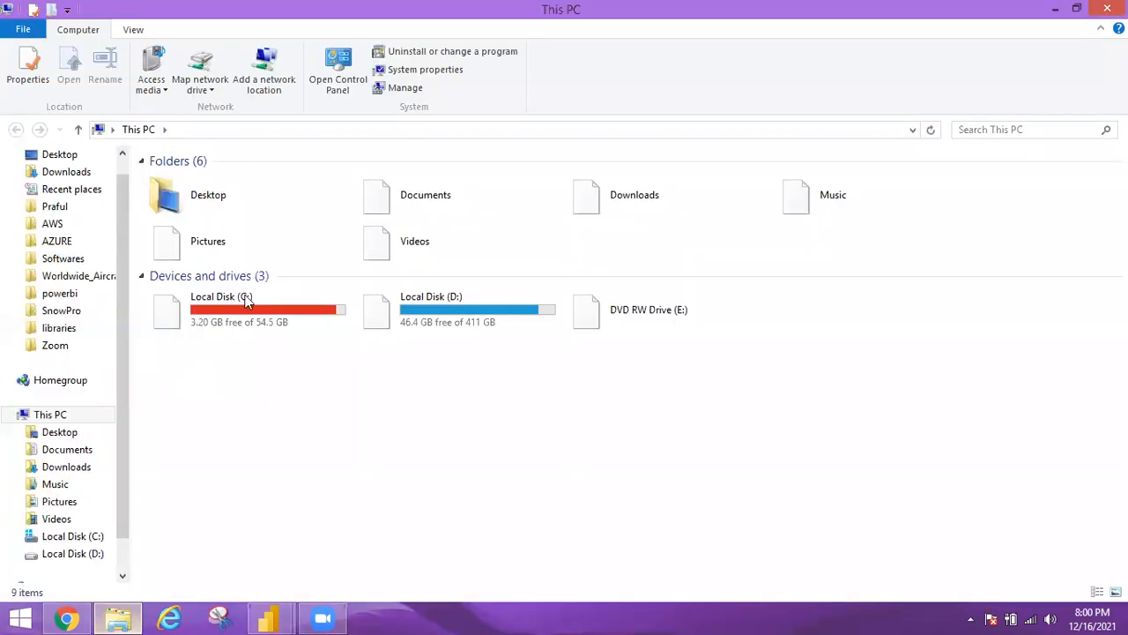
pyautogui.click(62, 299)
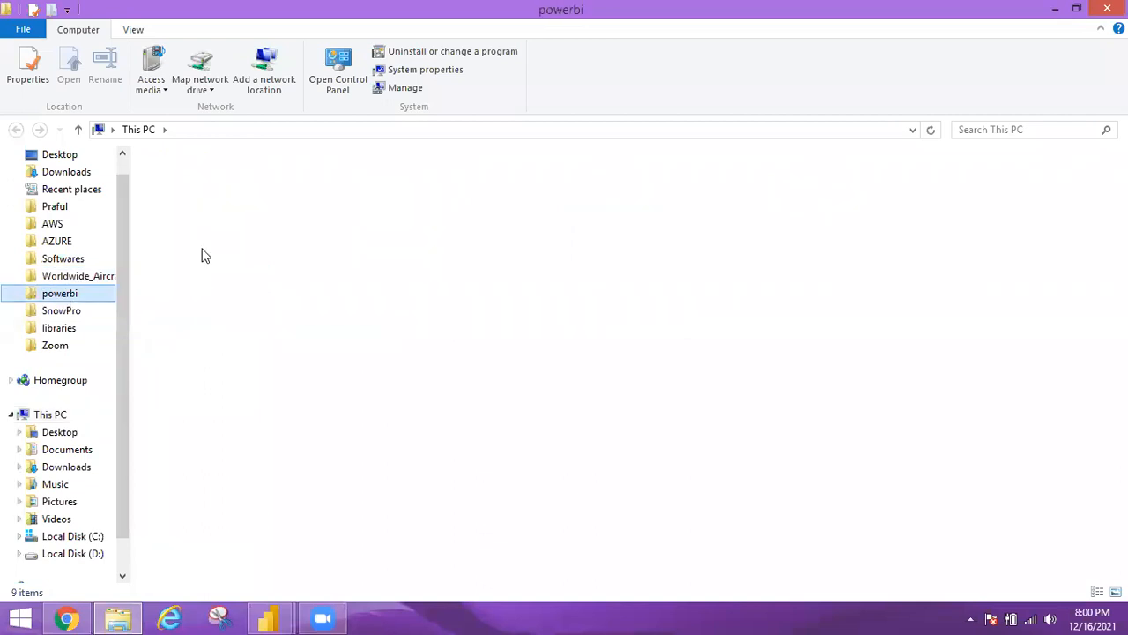
pyautogui.click(213, 356)
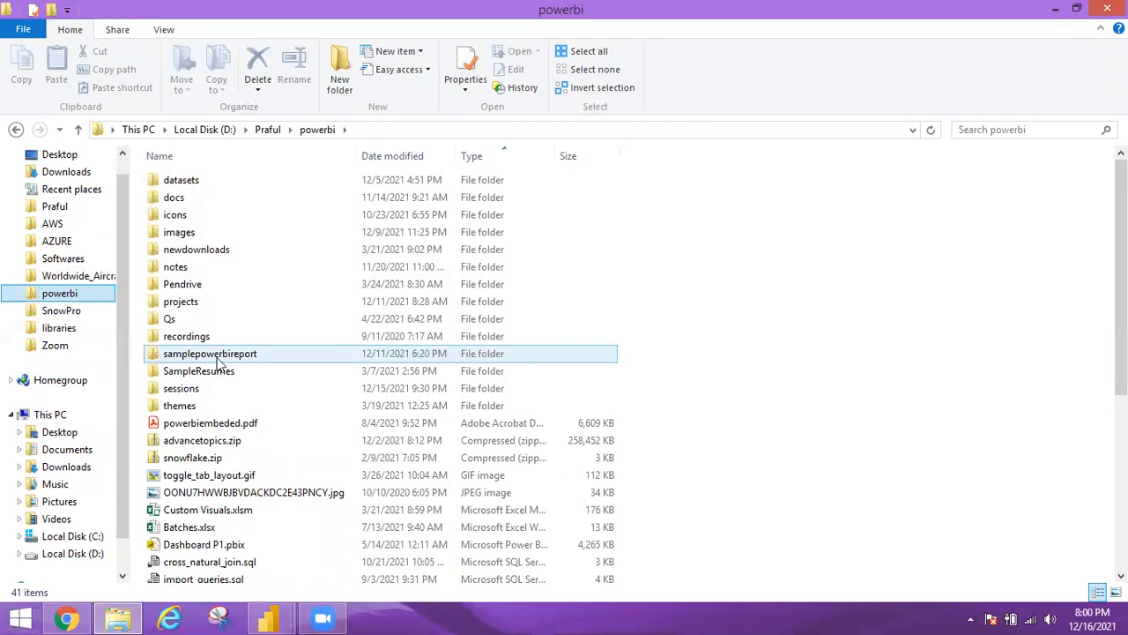
pyautogui.click(189, 319)
pyautogui.click(183, 181)
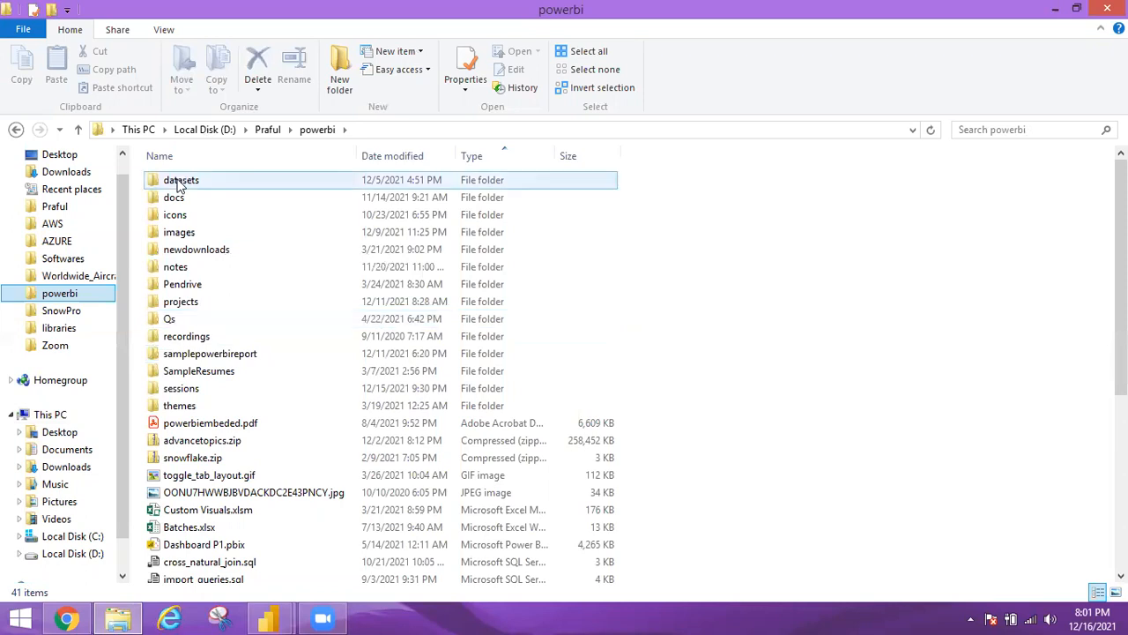
pyautogui.doubleClick(181, 181)
# Step: Open the powerquery folder inside datasets
pyautogui.click(201, 354)
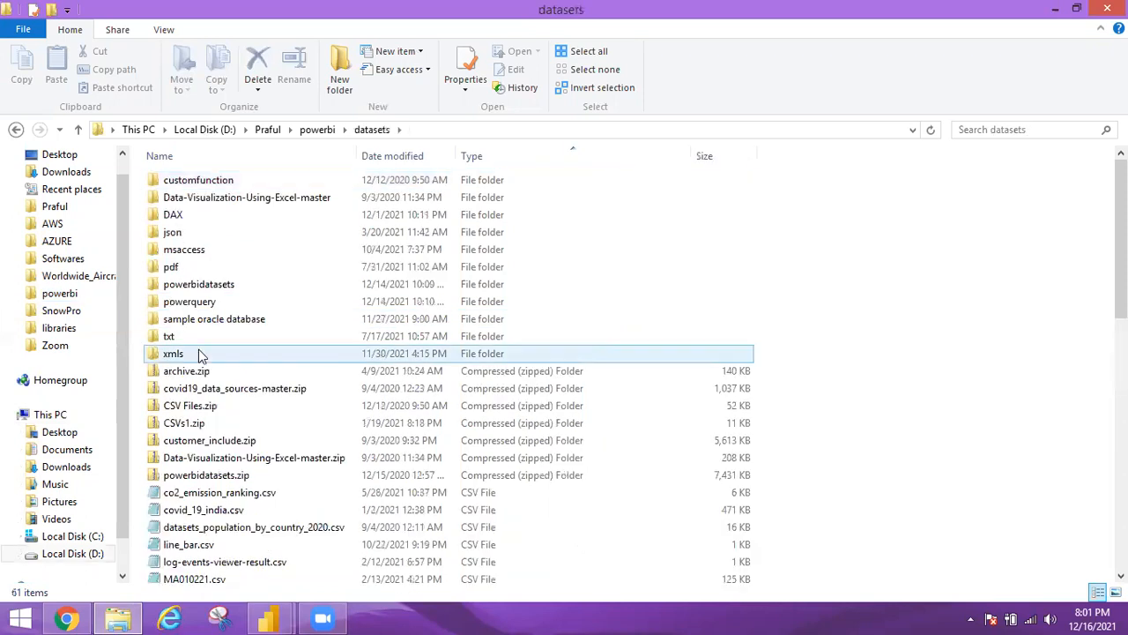
pyautogui.doubleClick(210, 287)
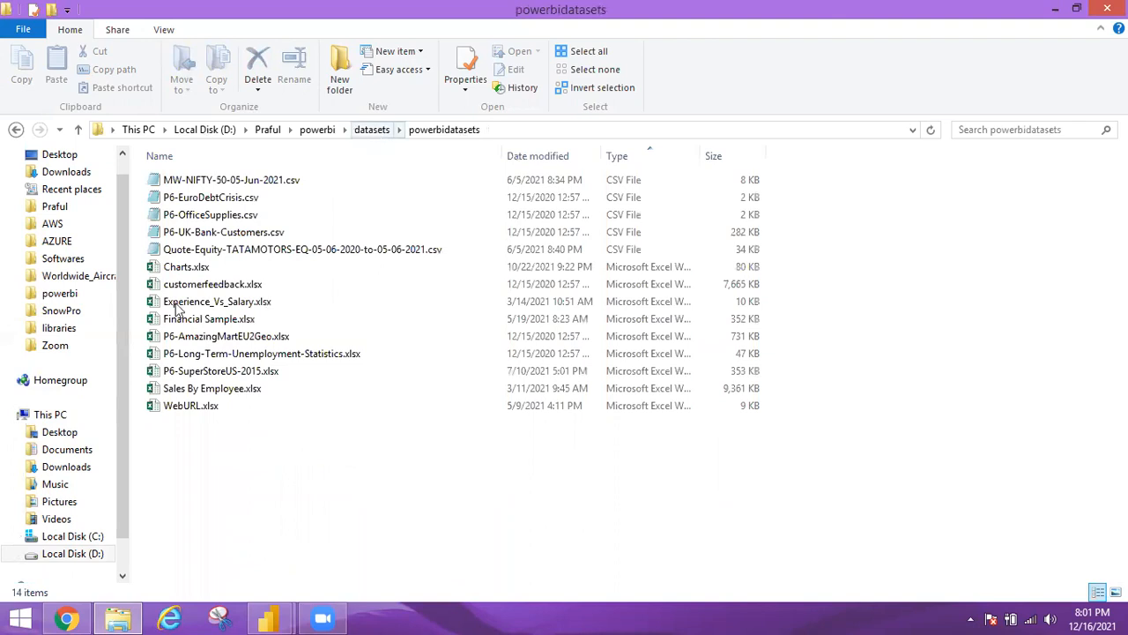
pyautogui.press('BackSpace')
pyautogui.press('Down')
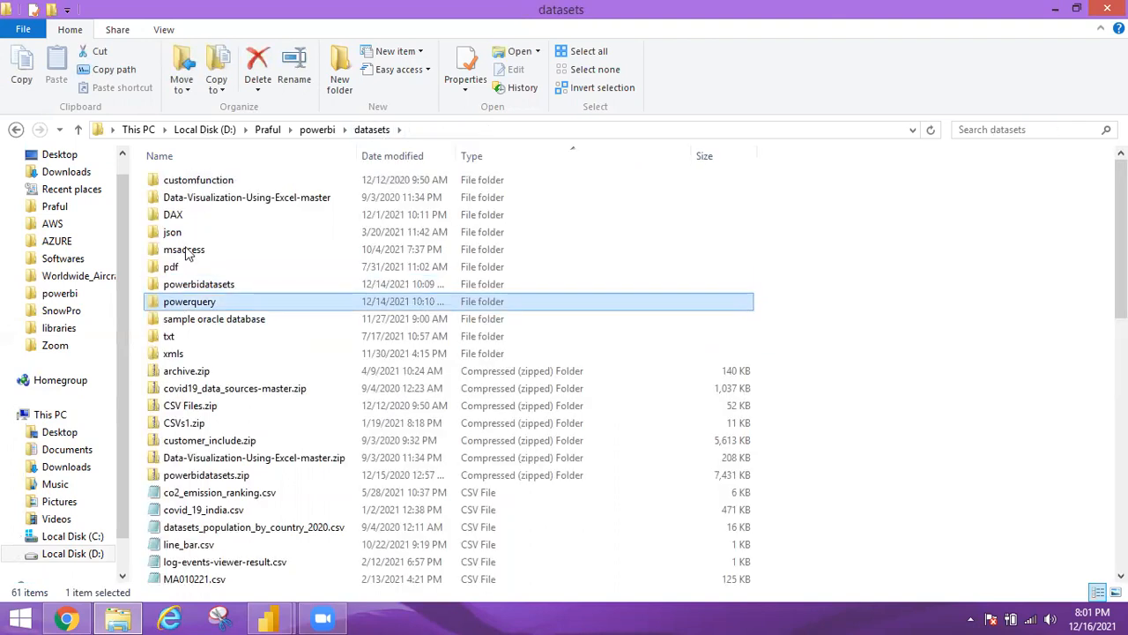
pyautogui.press('Return')
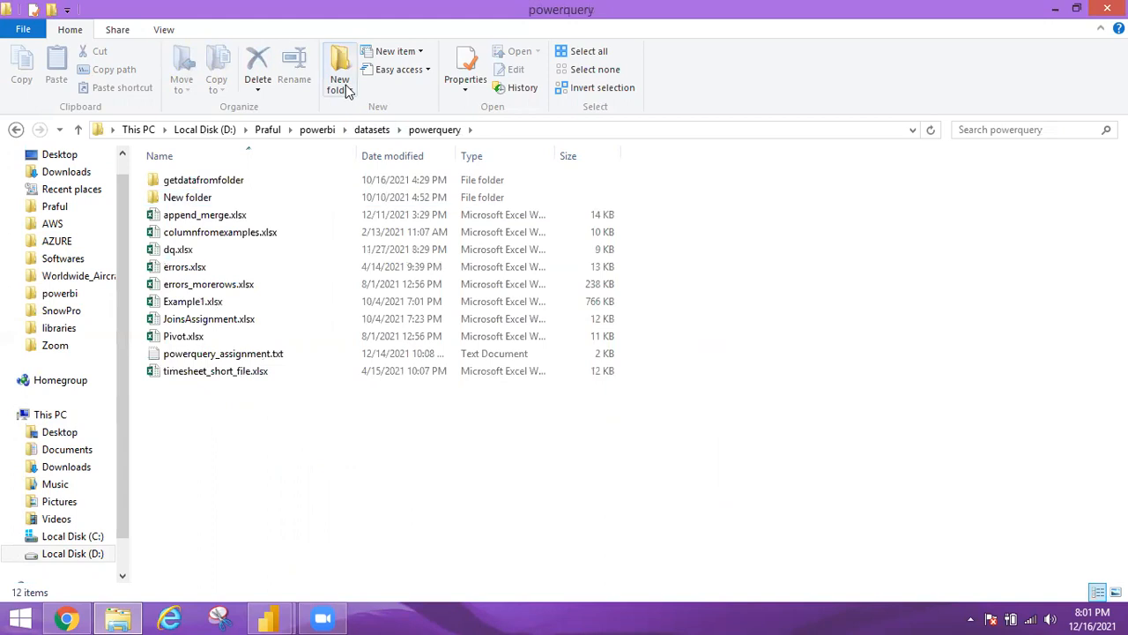
# Step: Create a new folder named demo inside the powerquery folder
pyautogui.click(345, 89)
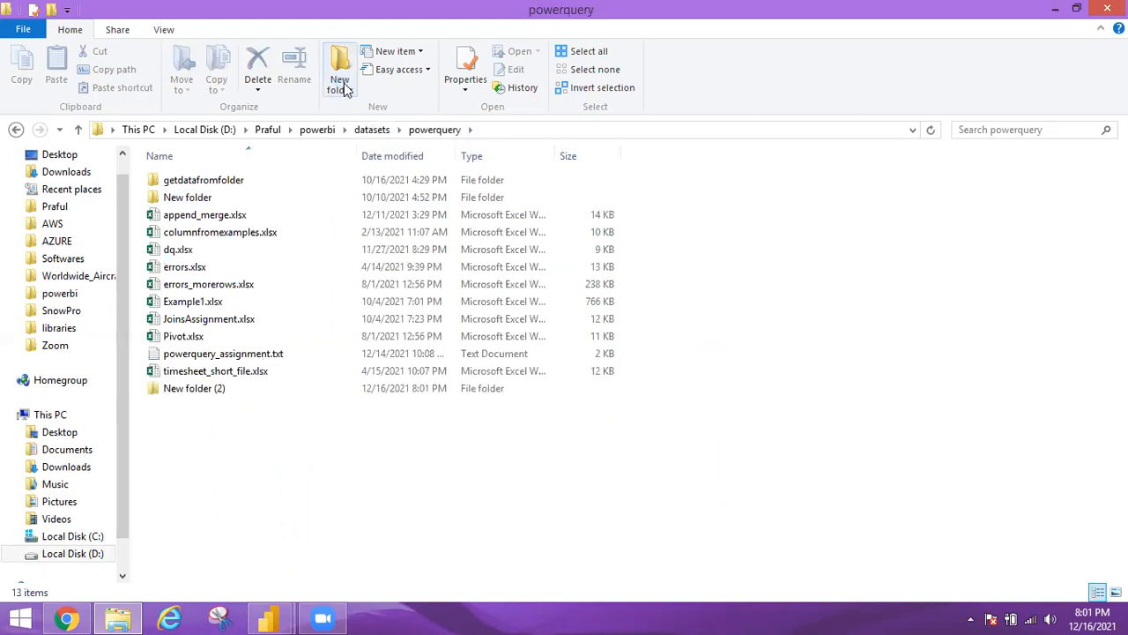
pyautogui.write('de')
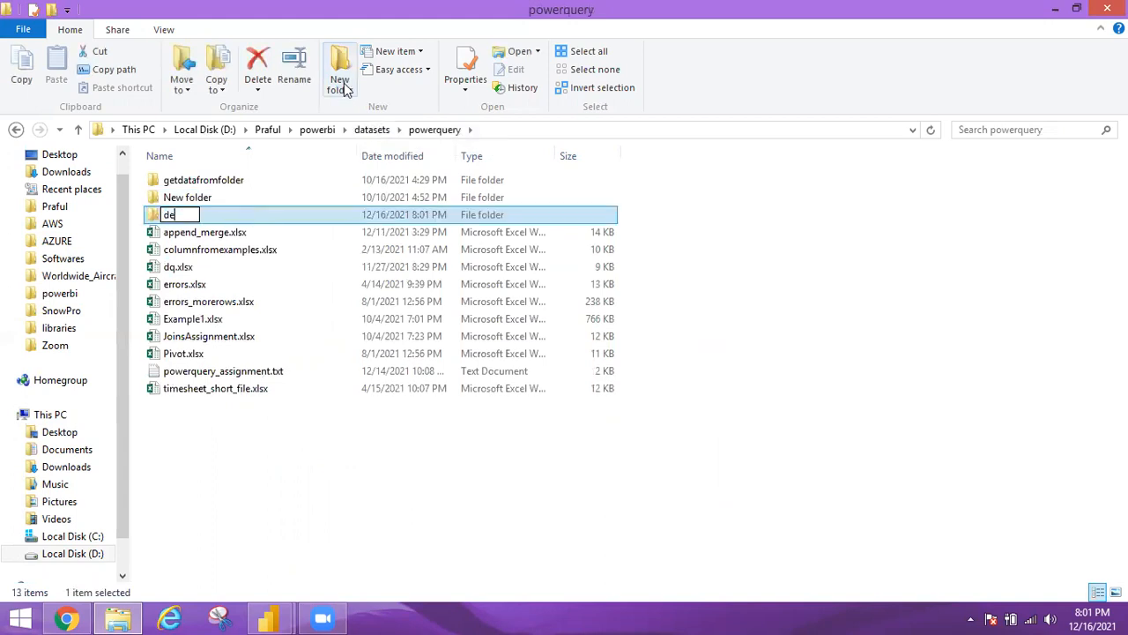
pyautogui.write('mo')
pyautogui.press('Return')
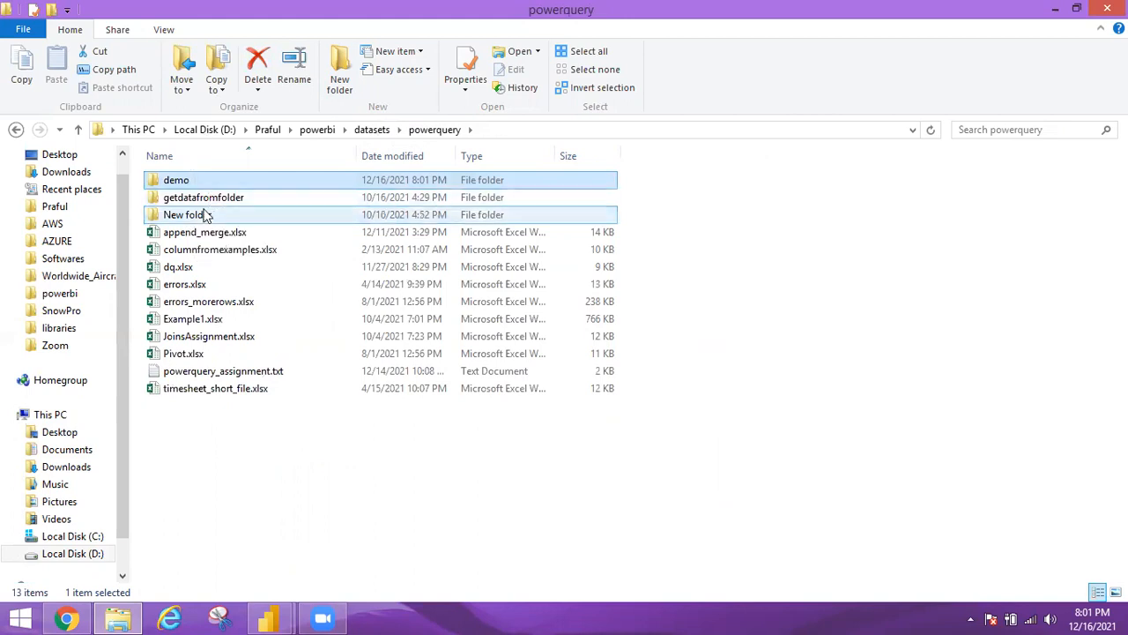
# Step: Copy transactions1.csv and transactions2.csv from the transactions folder inside getdatafromfolder
pyautogui.click(185, 216)
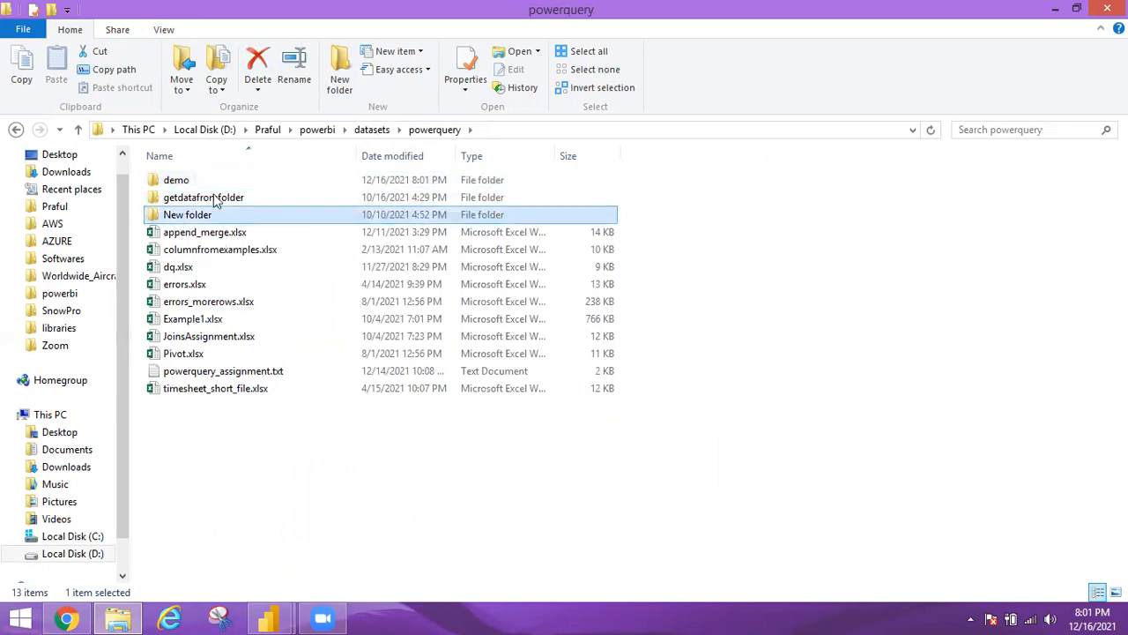
pyautogui.press('Return')
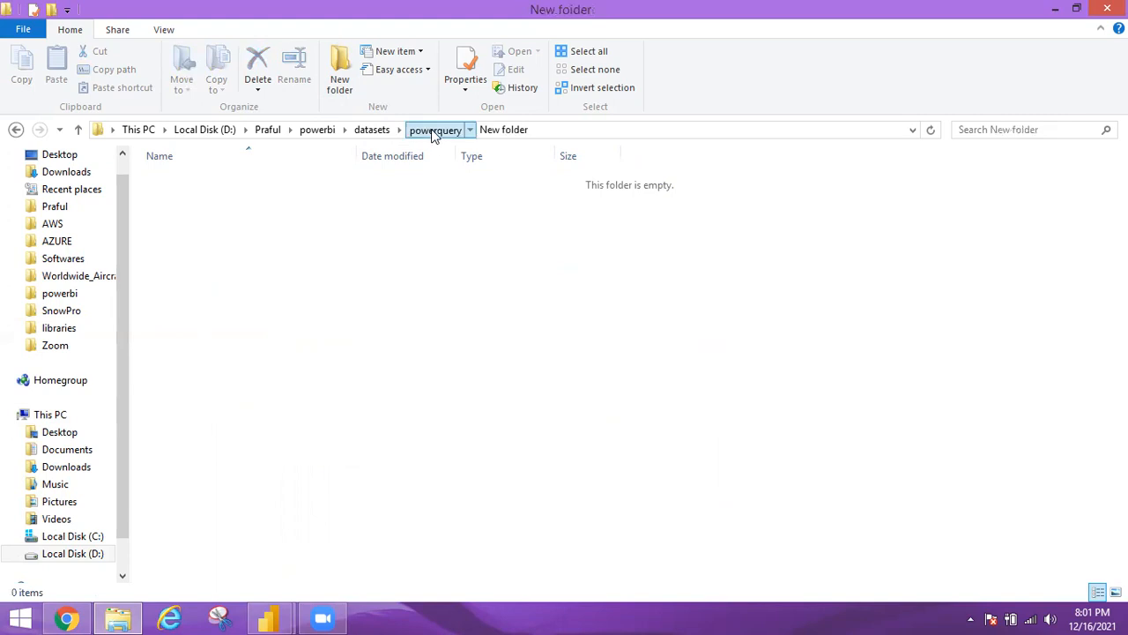
pyautogui.doubleClick(201, 199)
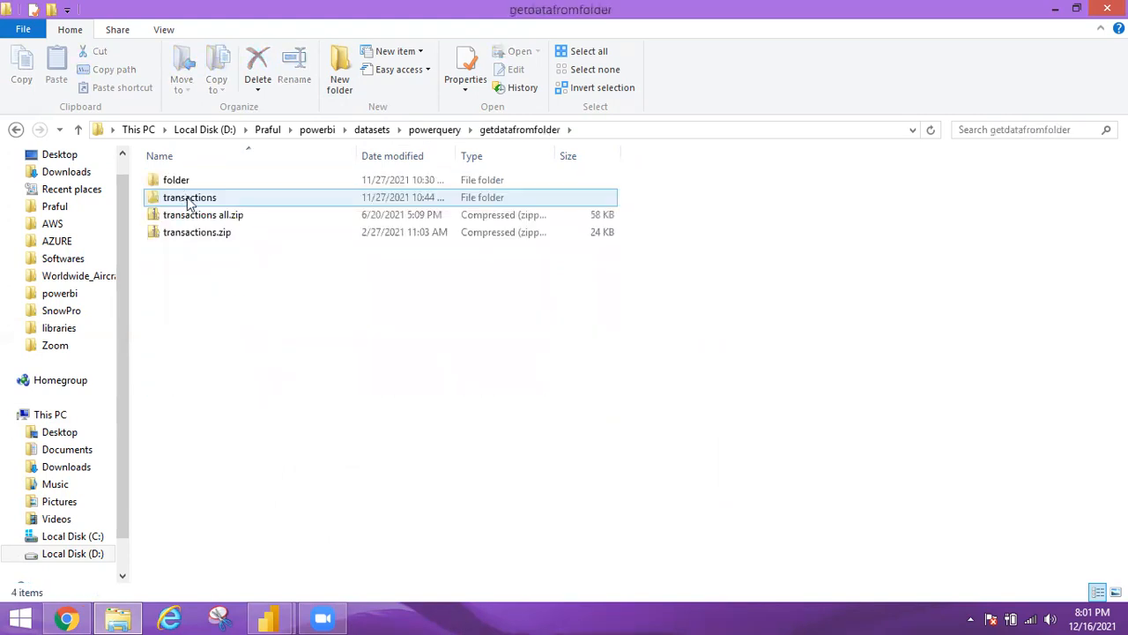
pyautogui.doubleClick(188, 200)
pyautogui.click(214, 304)
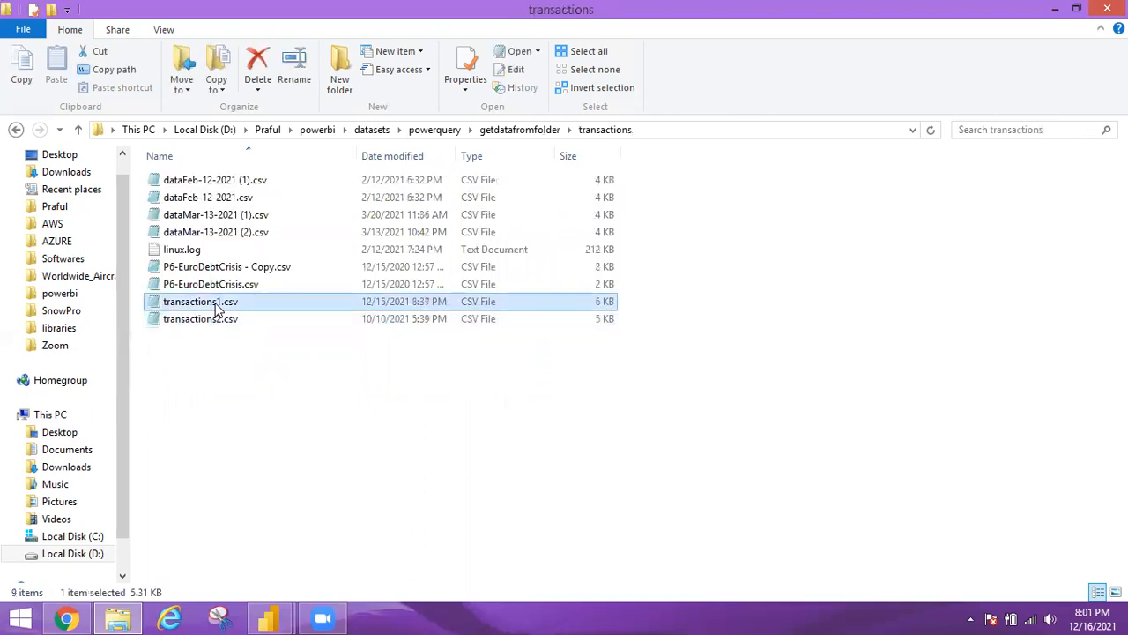
pyautogui.keyDown('shift'); pyautogui.click(209, 325); pyautogui.keyUp('shift')
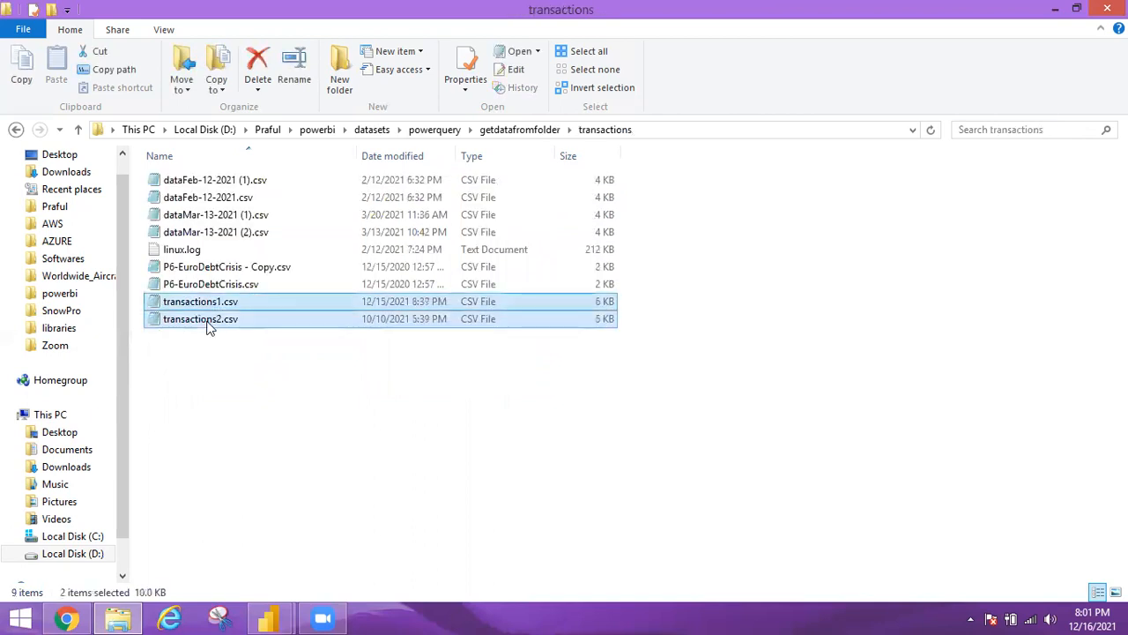
pyautogui.hotkey('ctrl', 'c')
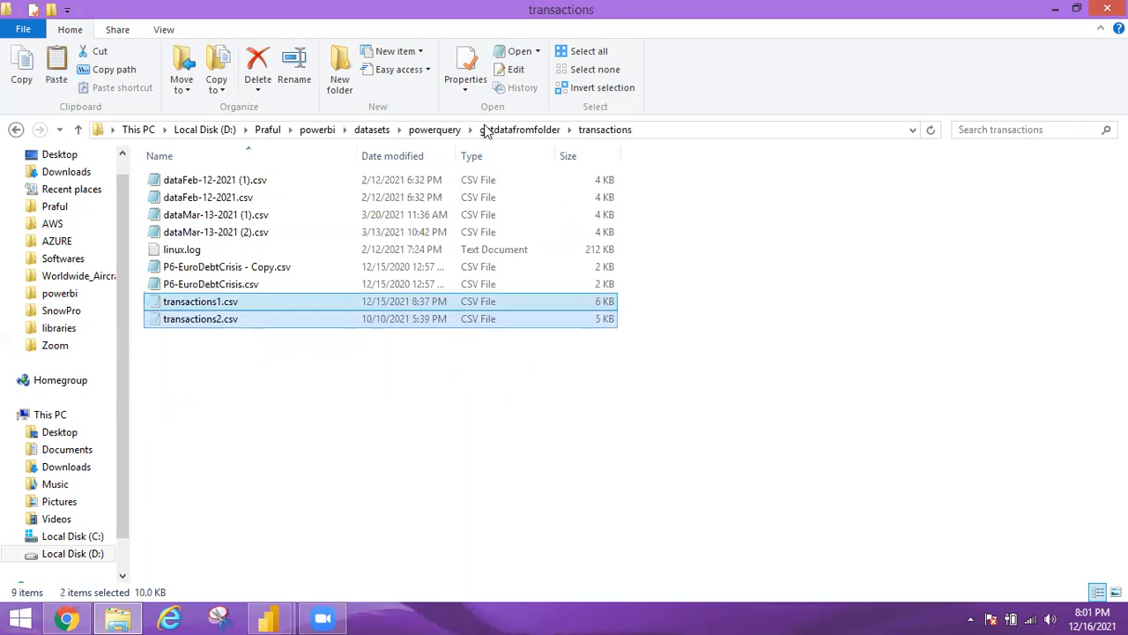
# Step: Paste the two copied transactions CSV files into the demo folder under powerquery
pyautogui.click(507, 132)
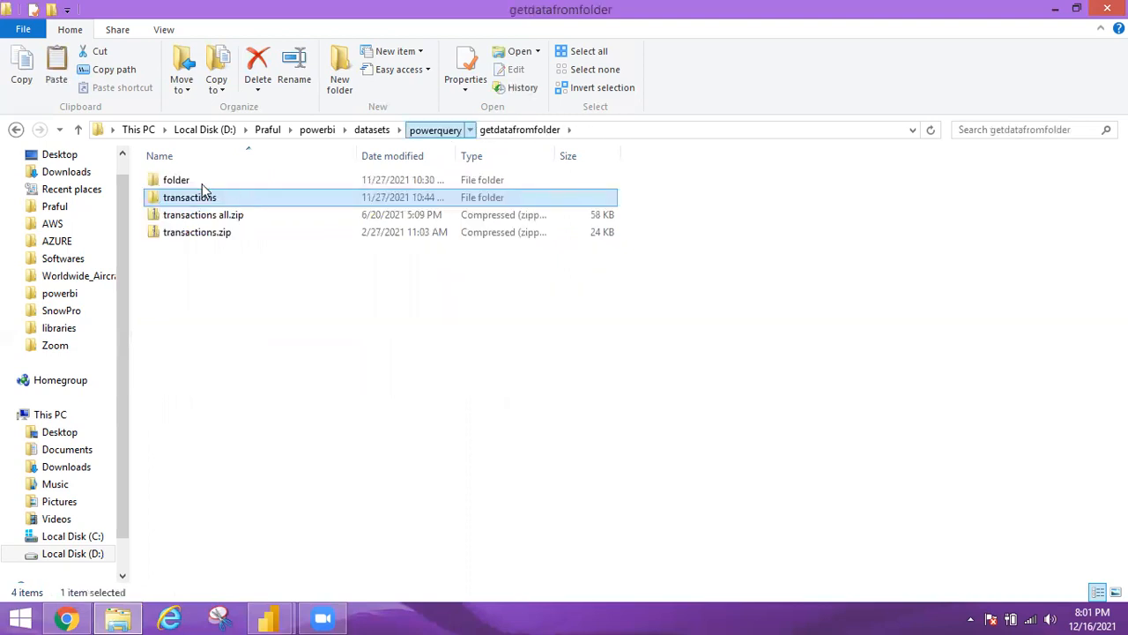
pyautogui.hotkey('alt', 'Up')
pyautogui.doubleClick(202, 181)
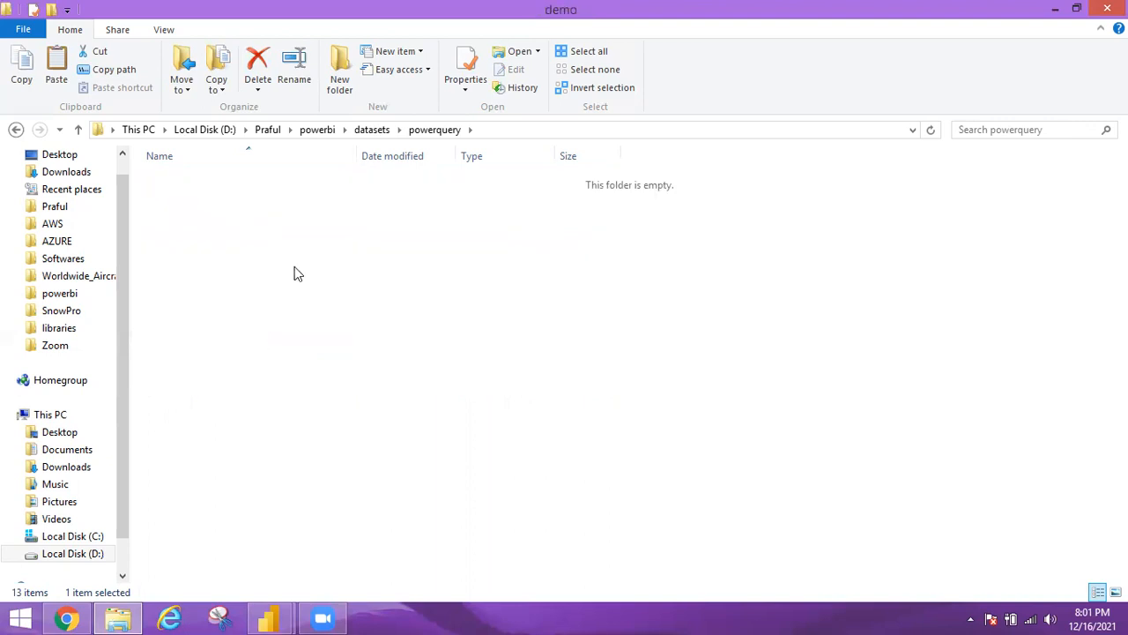
pyautogui.hotkey('ctrl', 'v')
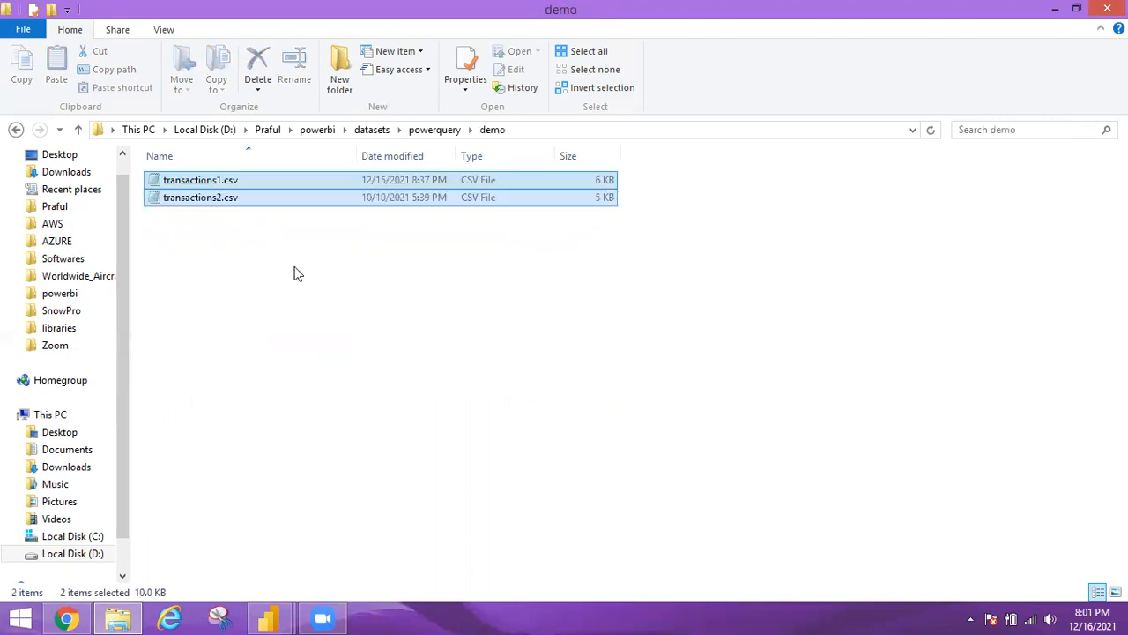
pyautogui.click(317, 243)
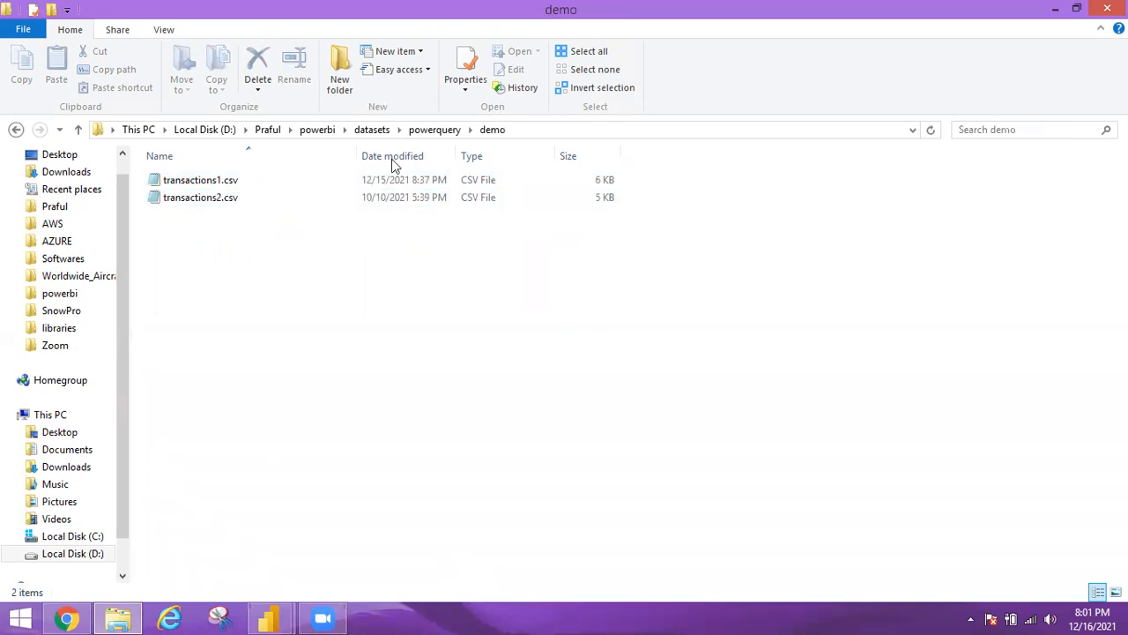
# Step: Copy the demo folder's full path and switch to the Power Query Editor in a restored-down window
pyautogui.click(599, 131)
pyautogui.hotkey('ctrl', 'c')
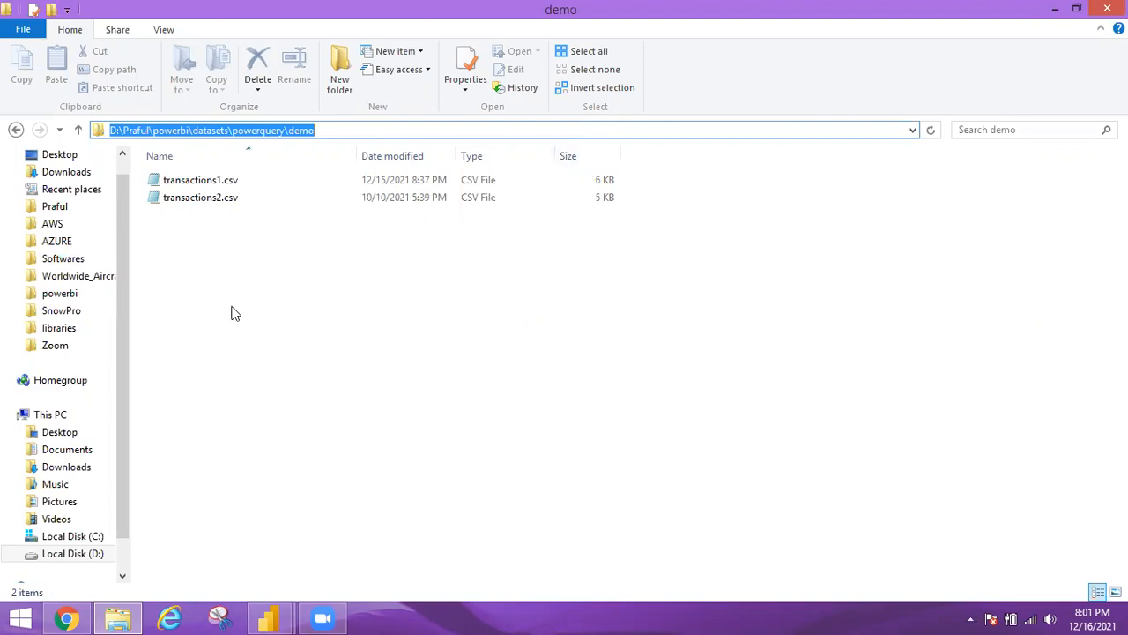
pyautogui.click(271, 617)
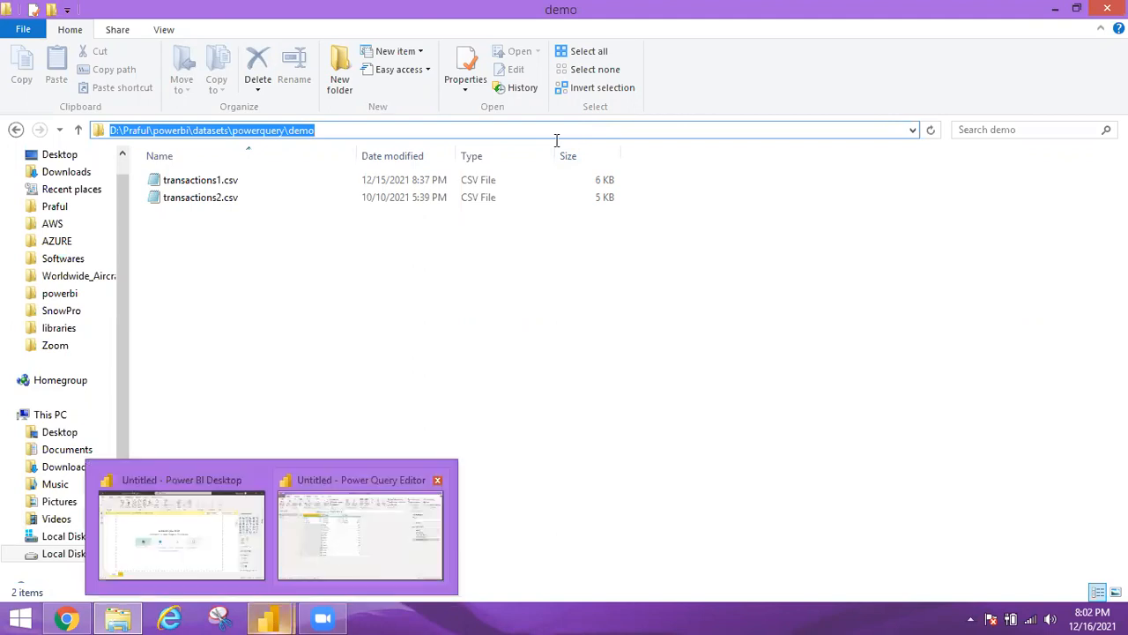
pyautogui.click(361, 533)
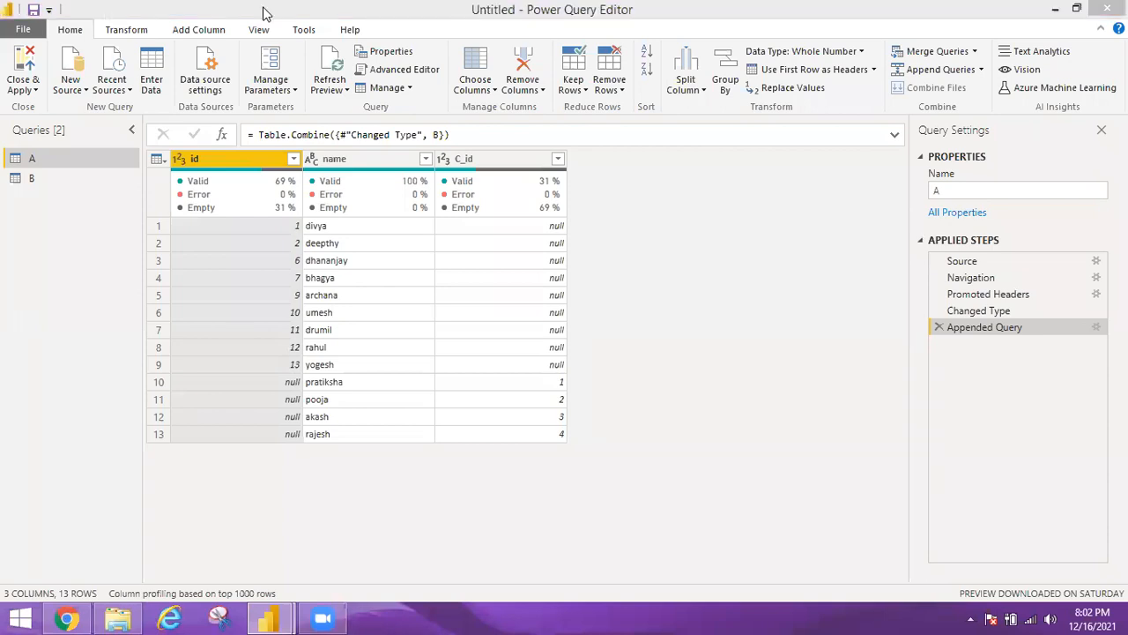
pyautogui.click(1078, 9)
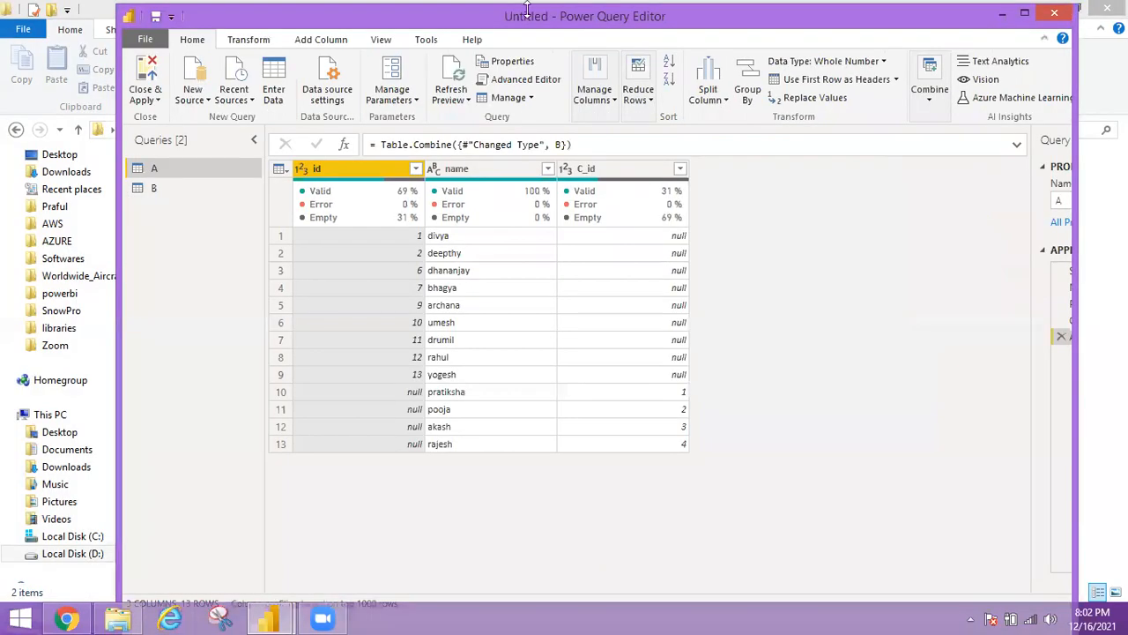
# Step: Connect a new Folder data source using the copied path of the demo folder
pyautogui.click(201, 103)
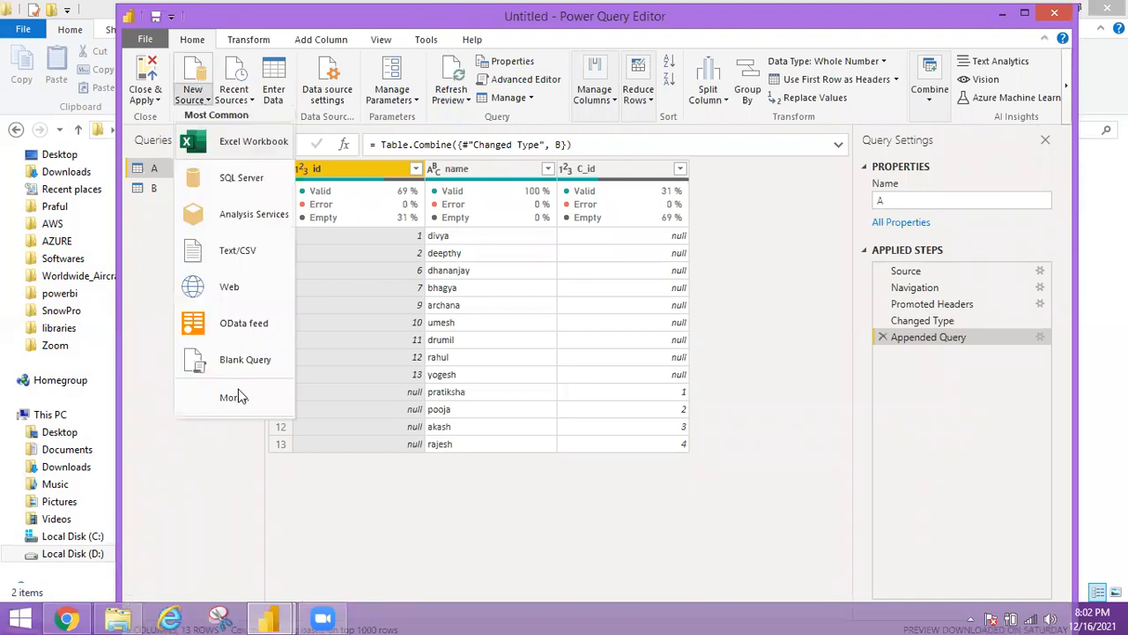
pyautogui.click(238, 397)
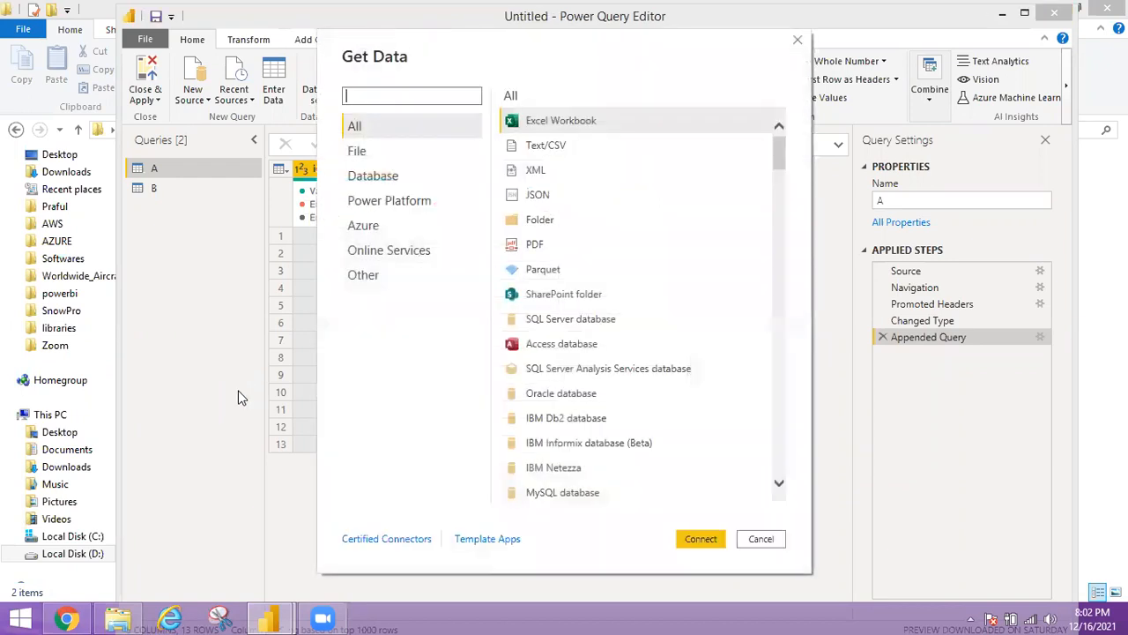
pyautogui.click(532, 225)
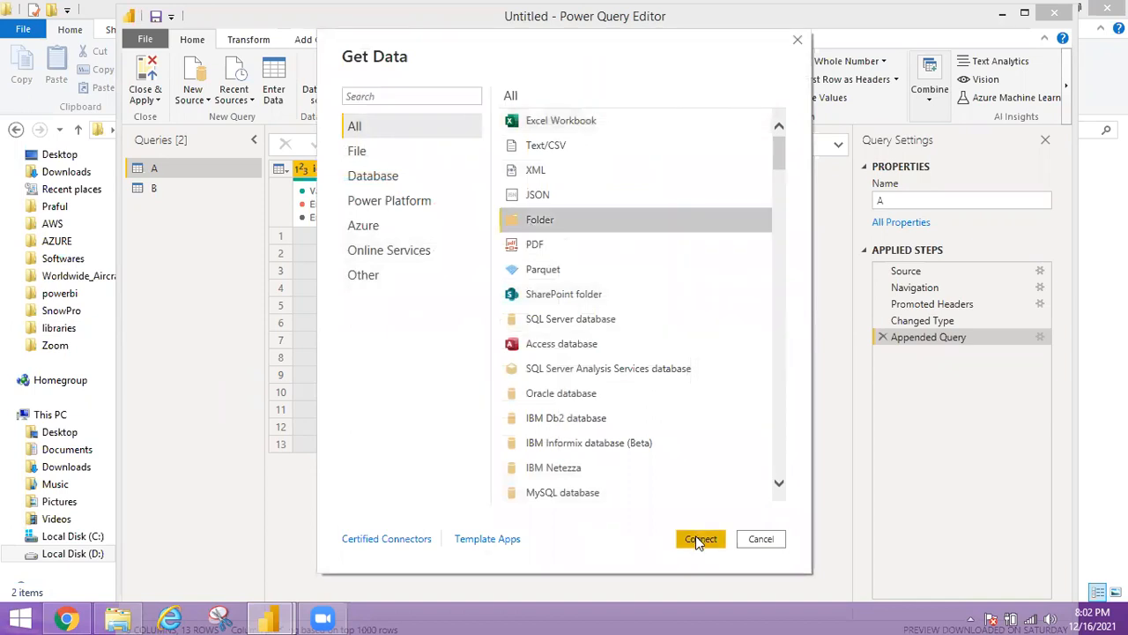
pyautogui.click(695, 535)
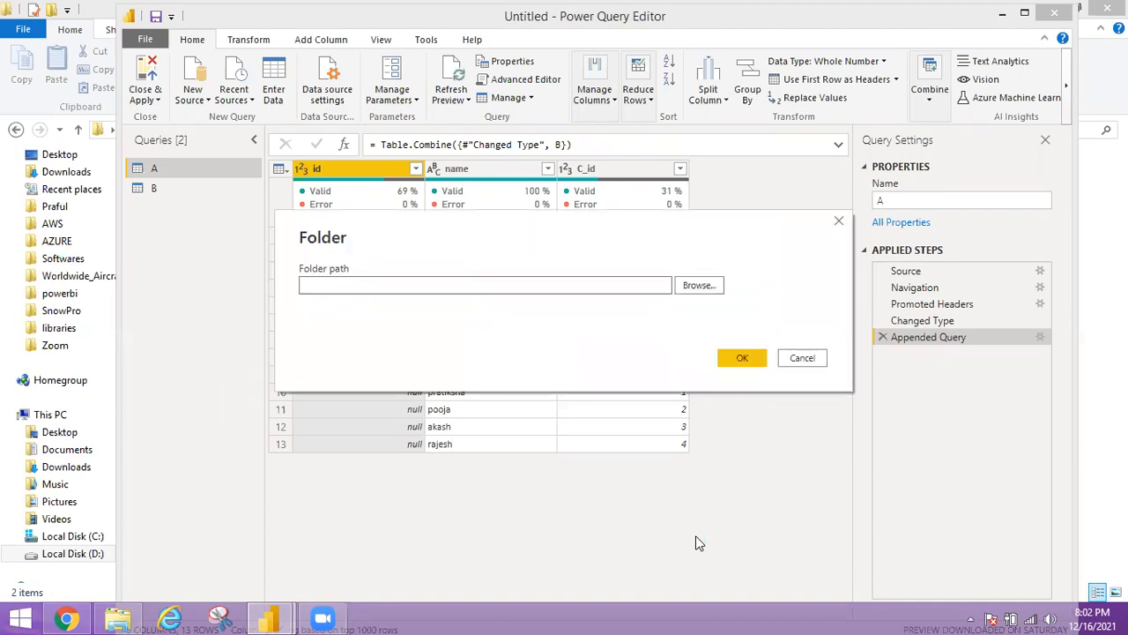
pyautogui.hotkey('ctrl', 'v')
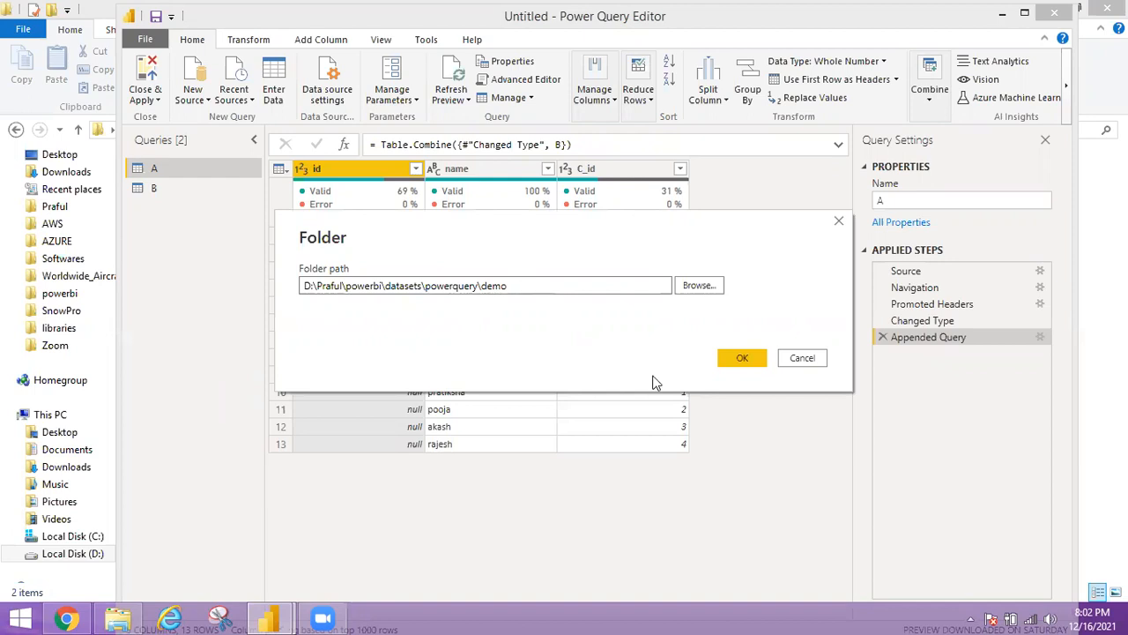
pyautogui.click(741, 359)
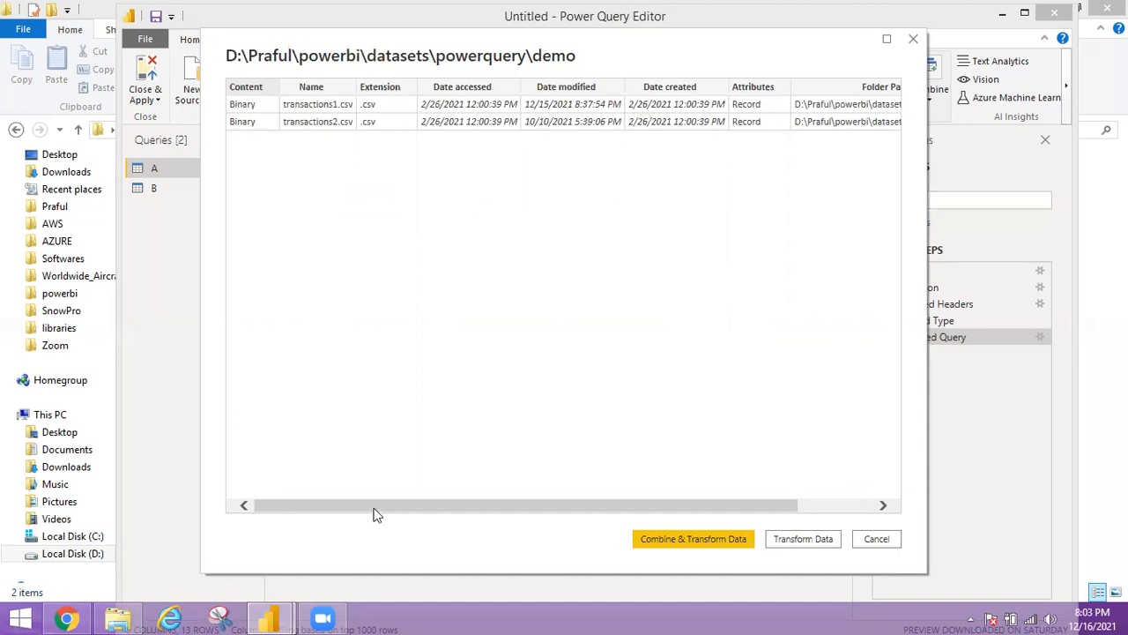
# Step: Load the demo folder's file list as a query with Transform Data, and maximize the query editor
pyautogui.click(117, 617)
pyautogui.moveTo(714, 505); pyautogui.dragTo(568, 488)
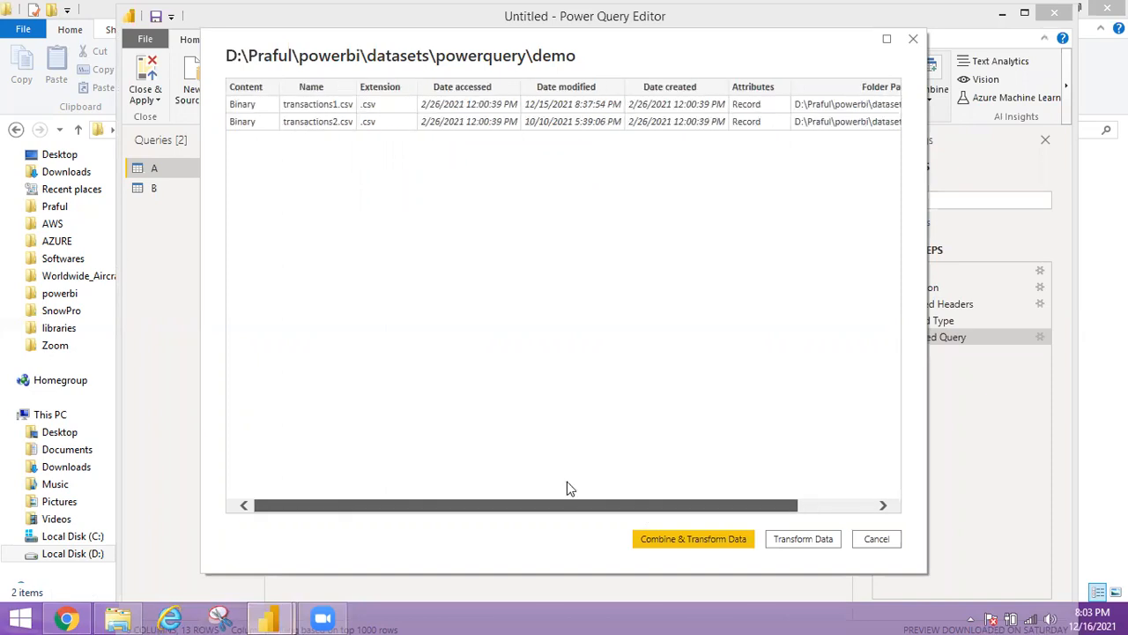
pyautogui.moveTo(425, 454); pyautogui.dragTo(425, 454)
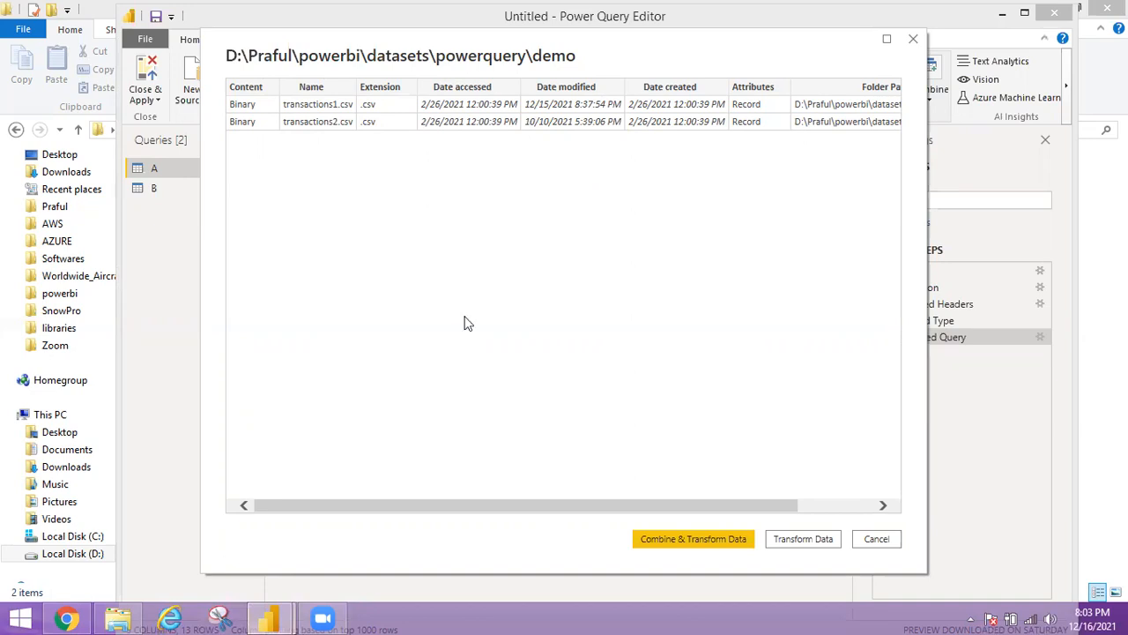
pyautogui.click(803, 539)
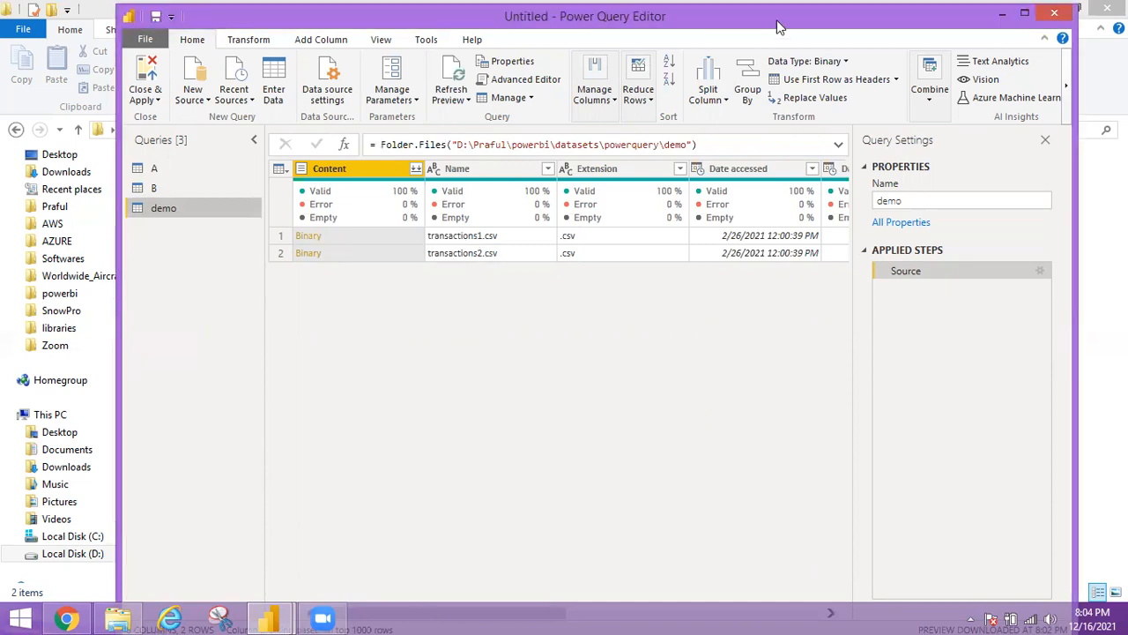
pyautogui.doubleClick(777, 27)
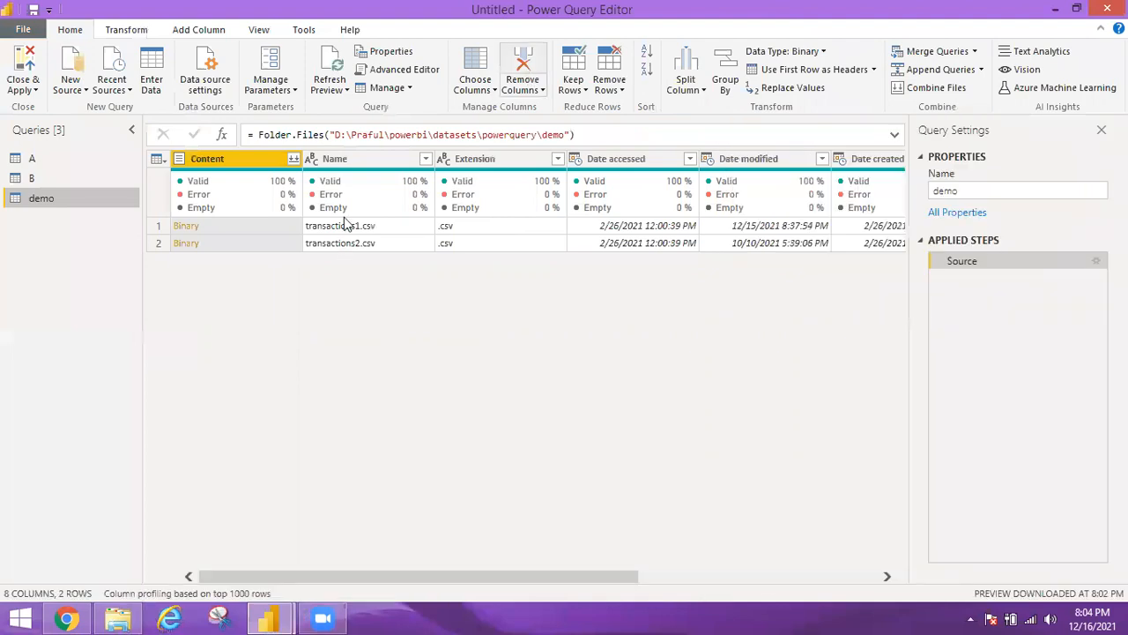
# Step: Open the binary content of transactions1.csv, and delete the generated applied steps back to Source
pyautogui.click(185, 227)
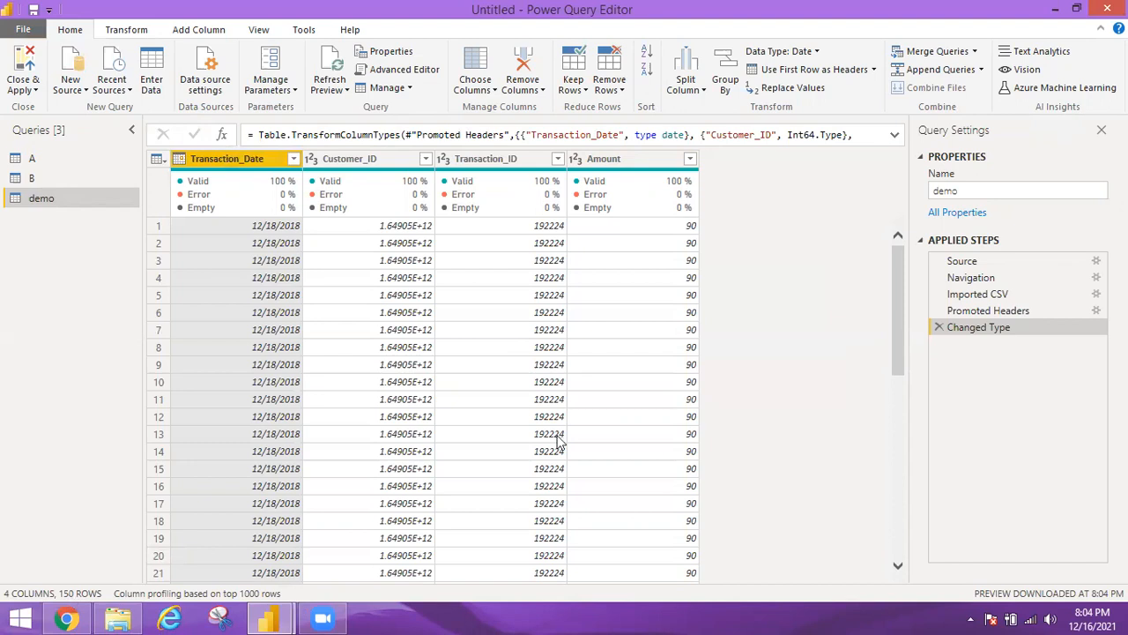
pyautogui.click(938, 327)
pyautogui.click(938, 310)
pyautogui.click(938, 293)
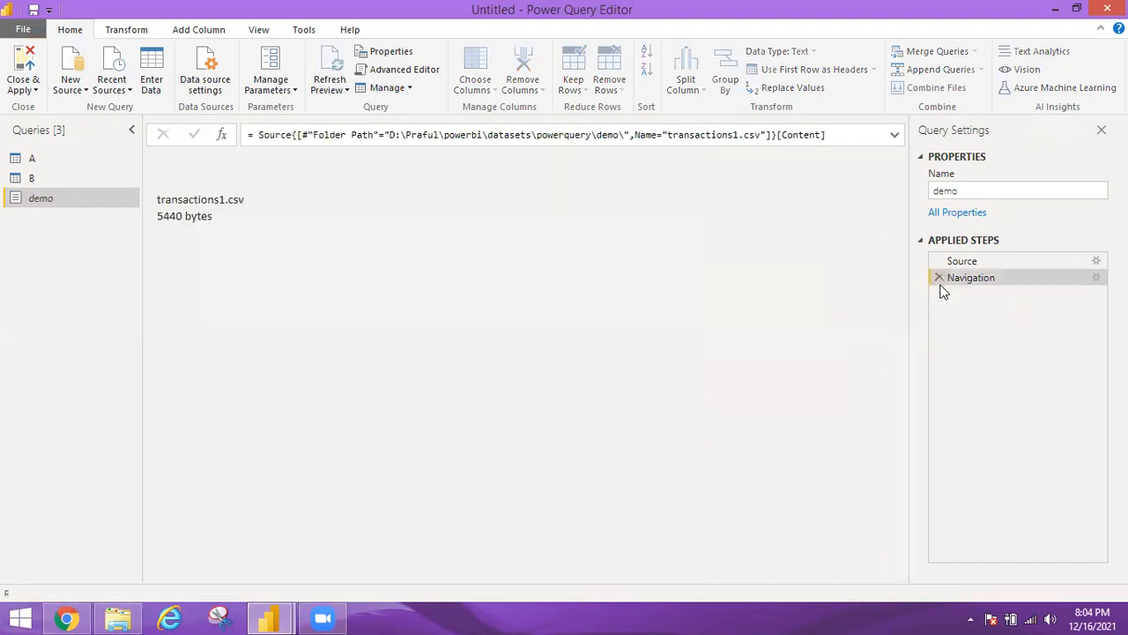
pyautogui.click(939, 277)
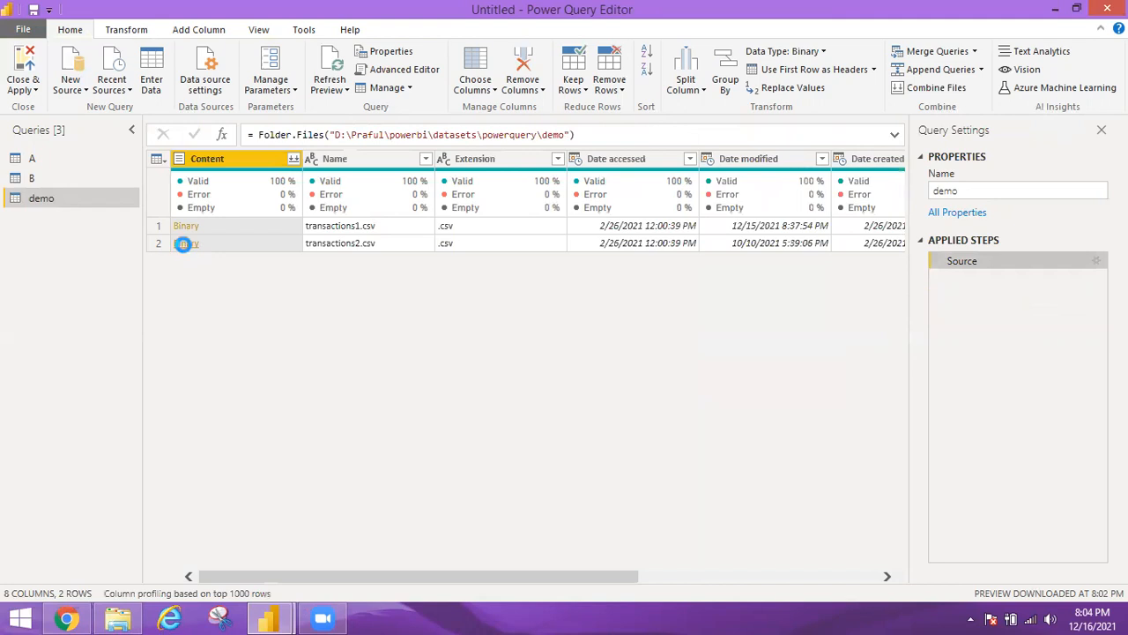
# Step: Open the binary content of transactions2.csv, and delete its generated applied steps back to Source
pyautogui.click(184, 244)
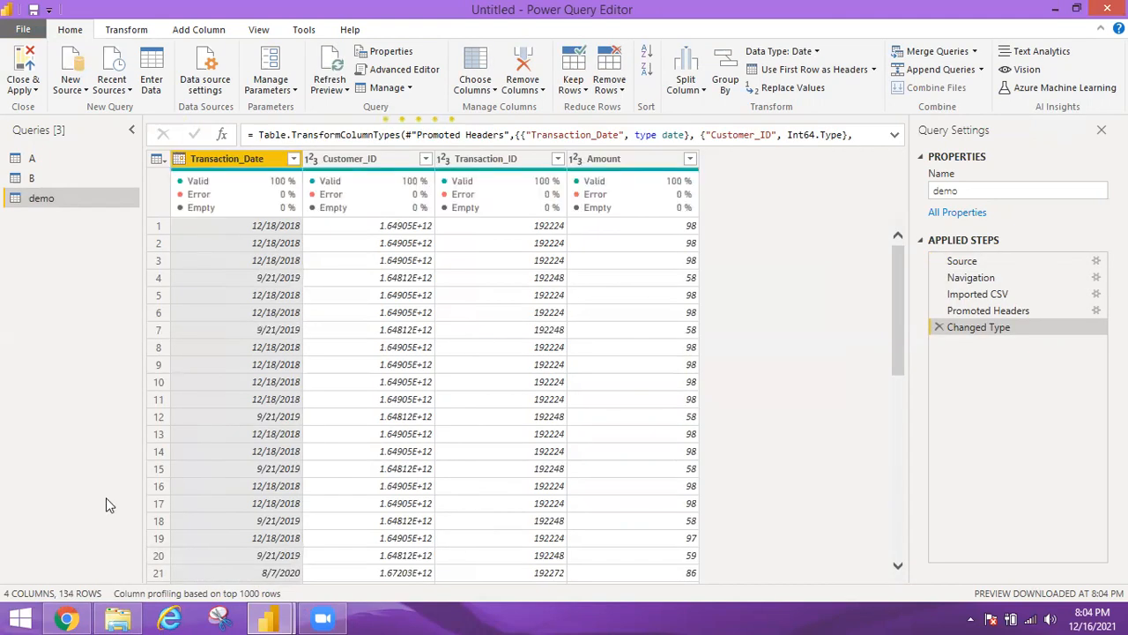
pyautogui.click(938, 328)
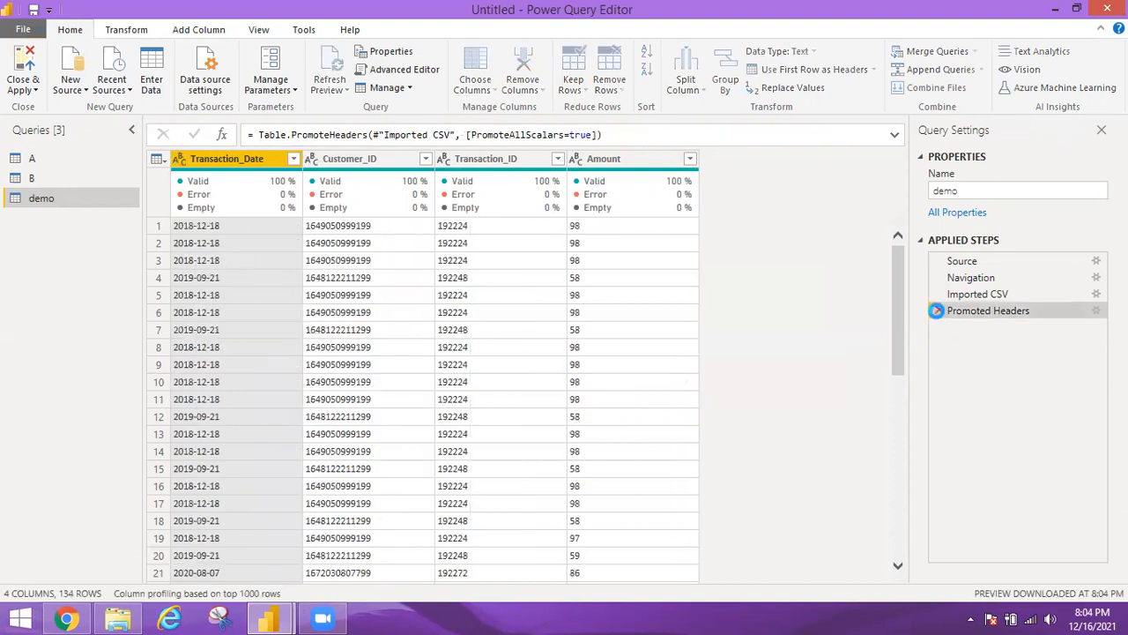
pyautogui.click(938, 310)
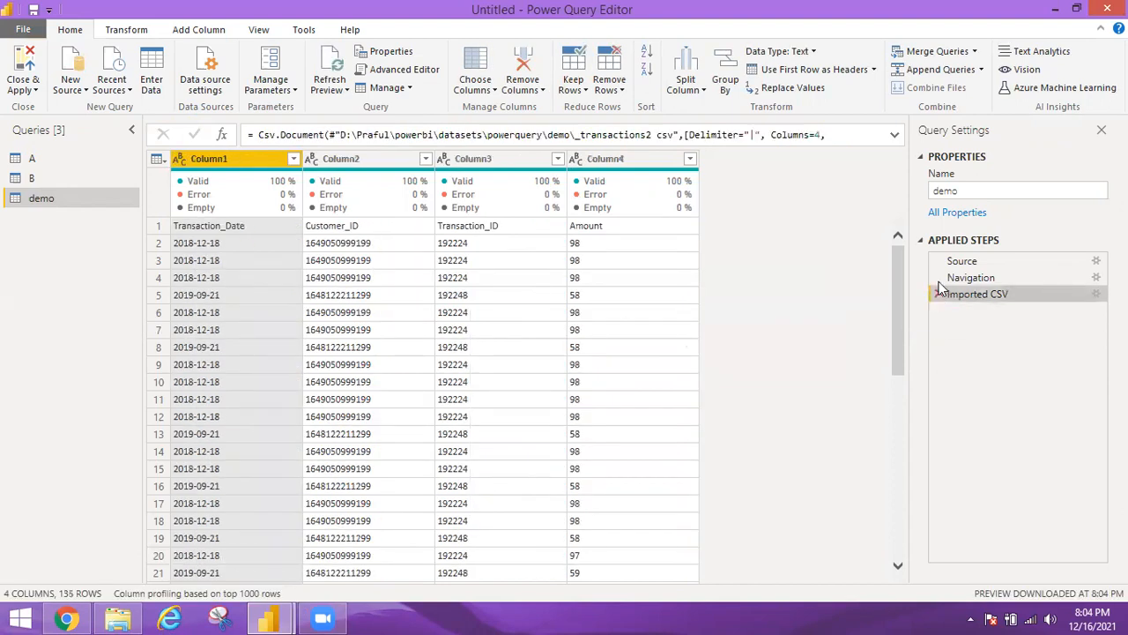
pyautogui.click(938, 292)
pyautogui.click(939, 281)
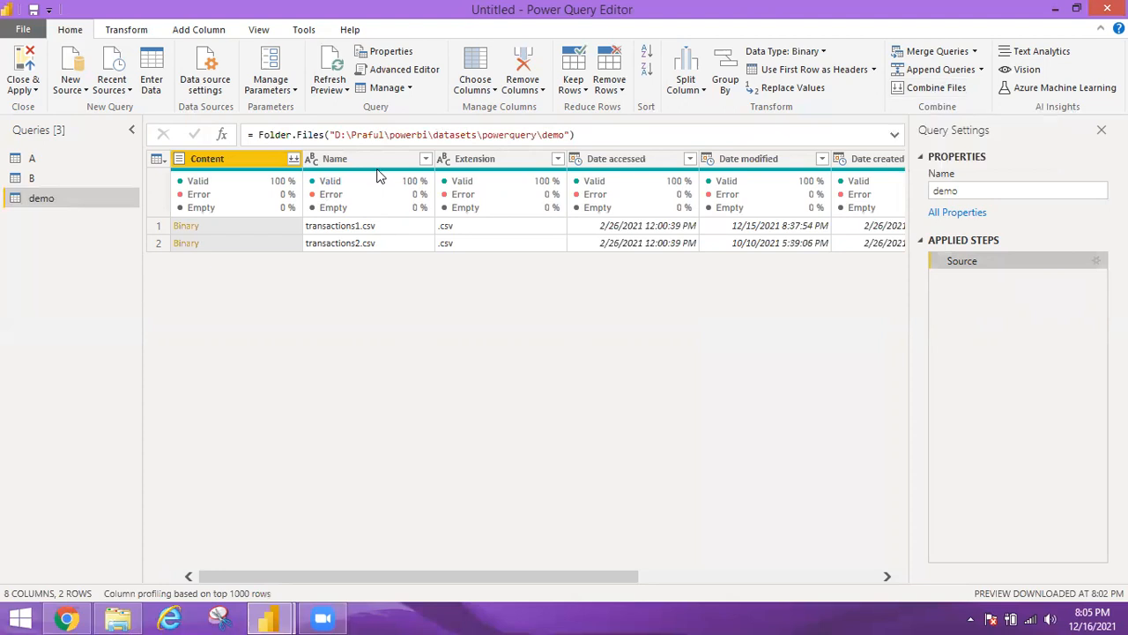
# Step: Combine the files from the Content column, using the first file as the sample and the custom | delimiter
pyautogui.press('Right')
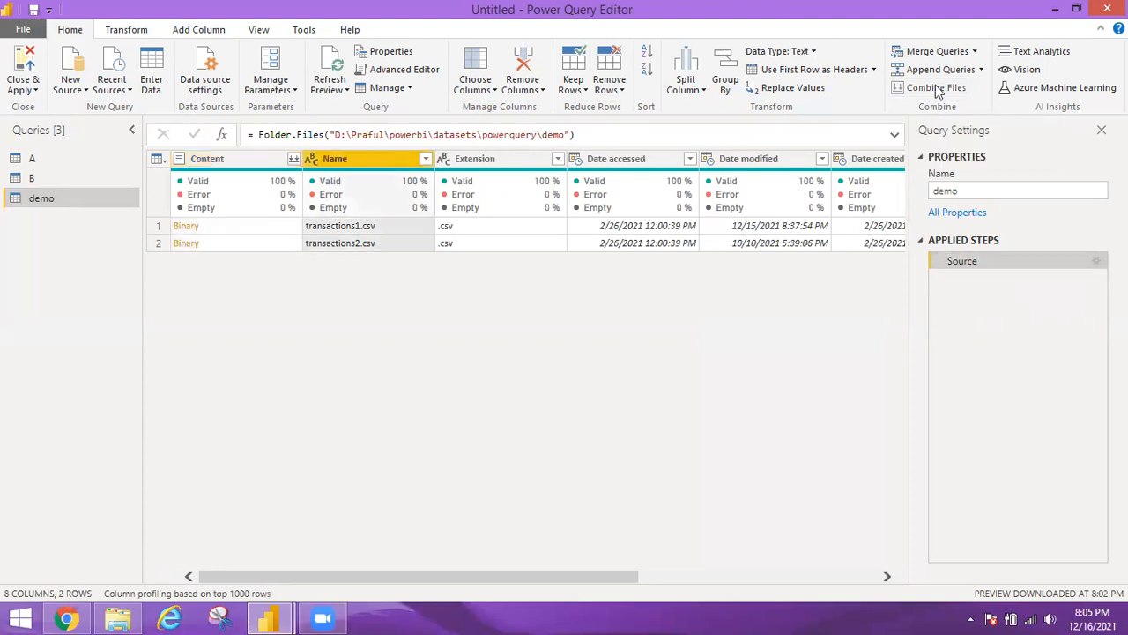
pyautogui.click(295, 162)
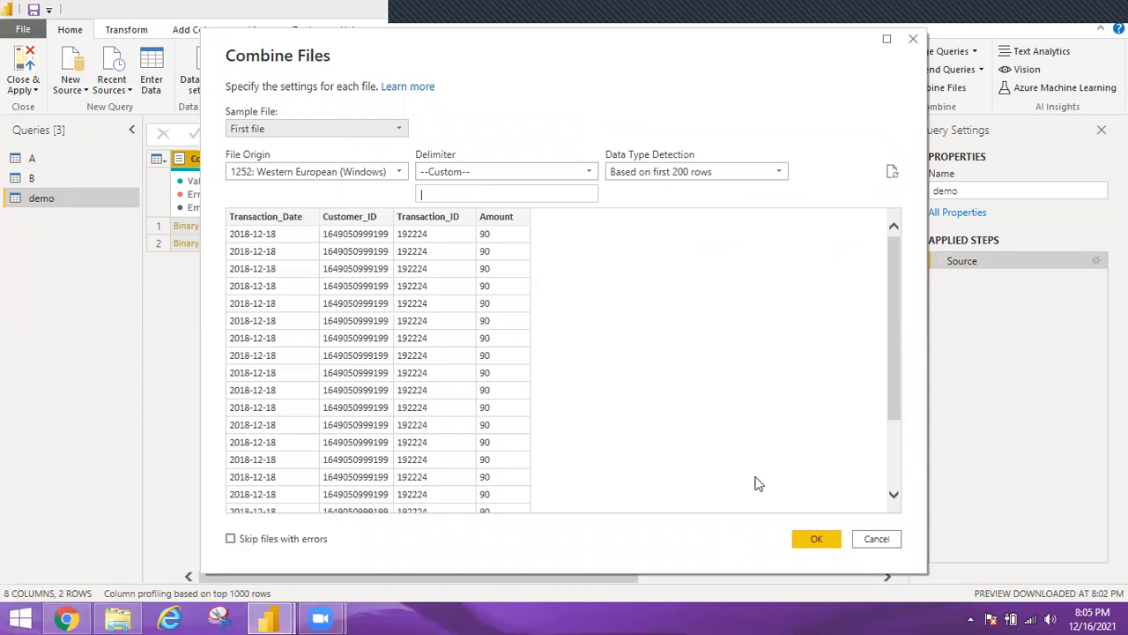
pyautogui.click(816, 539)
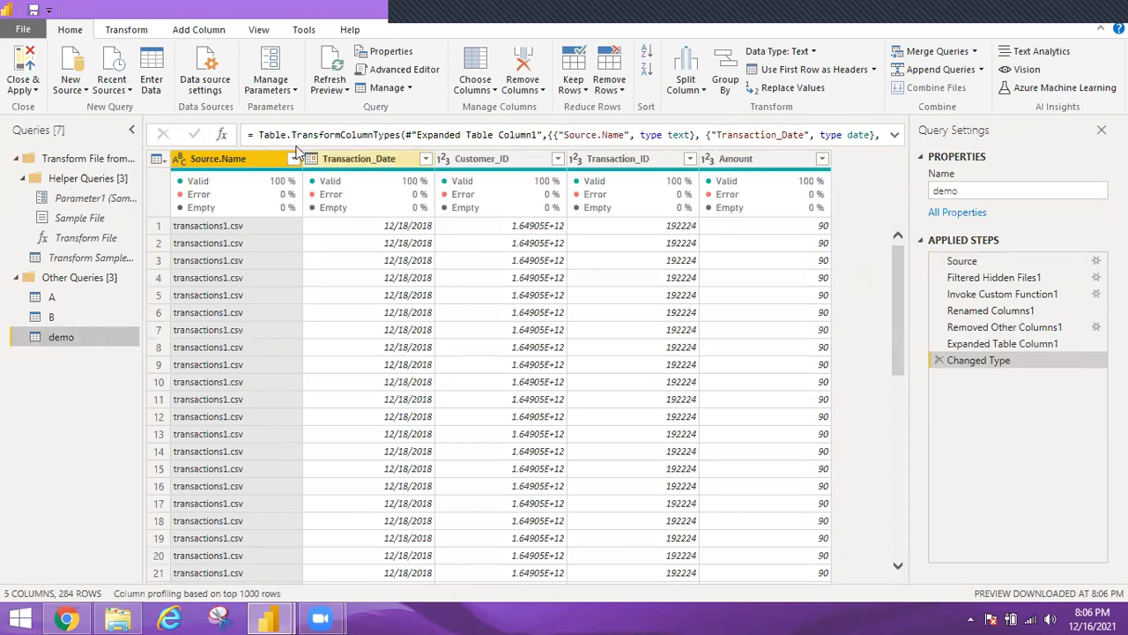
# Step: Check which source files the Source.Name column of the combined demo query contains, leaving it unfiltered
pyautogui.click(296, 161)
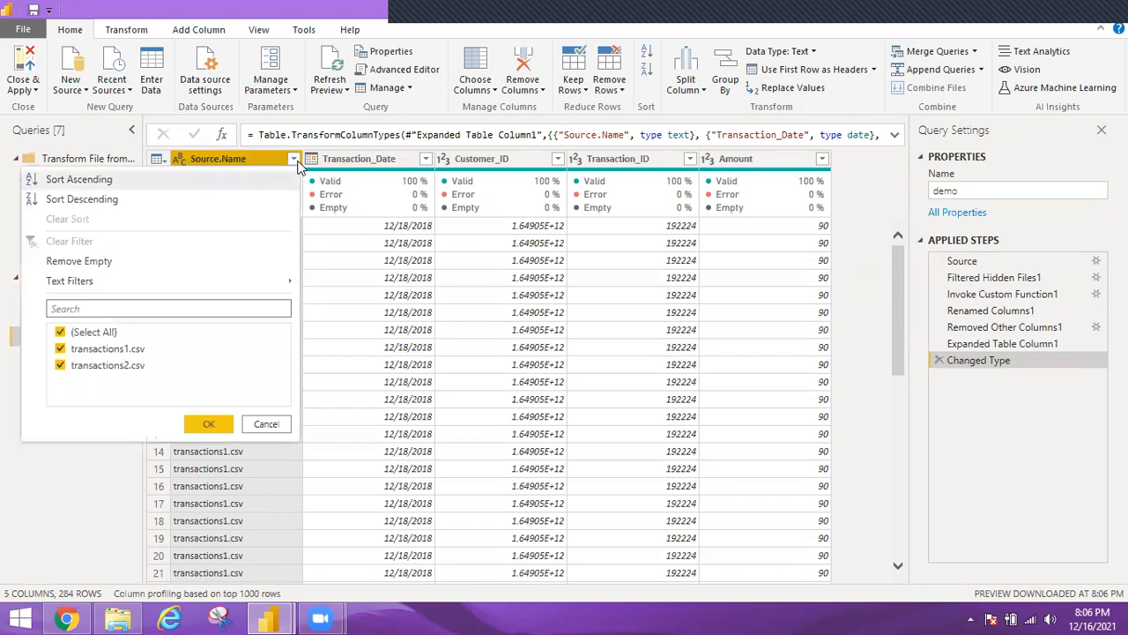
pyautogui.click(357, 277)
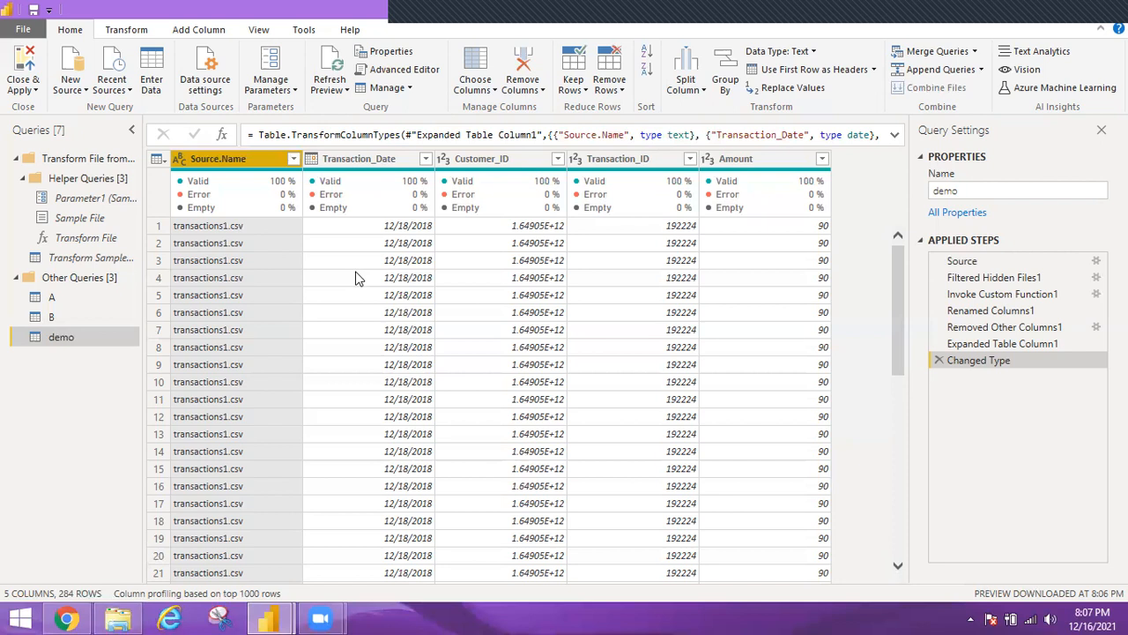
pyautogui.click(417, 231)
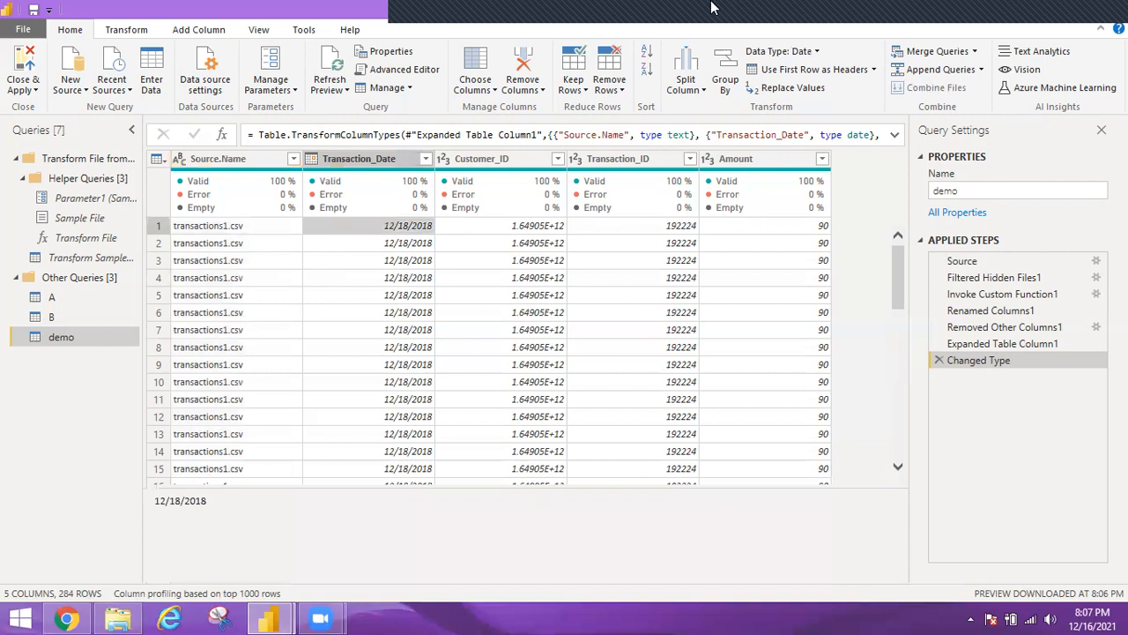
pyautogui.moveTo(714, 8)
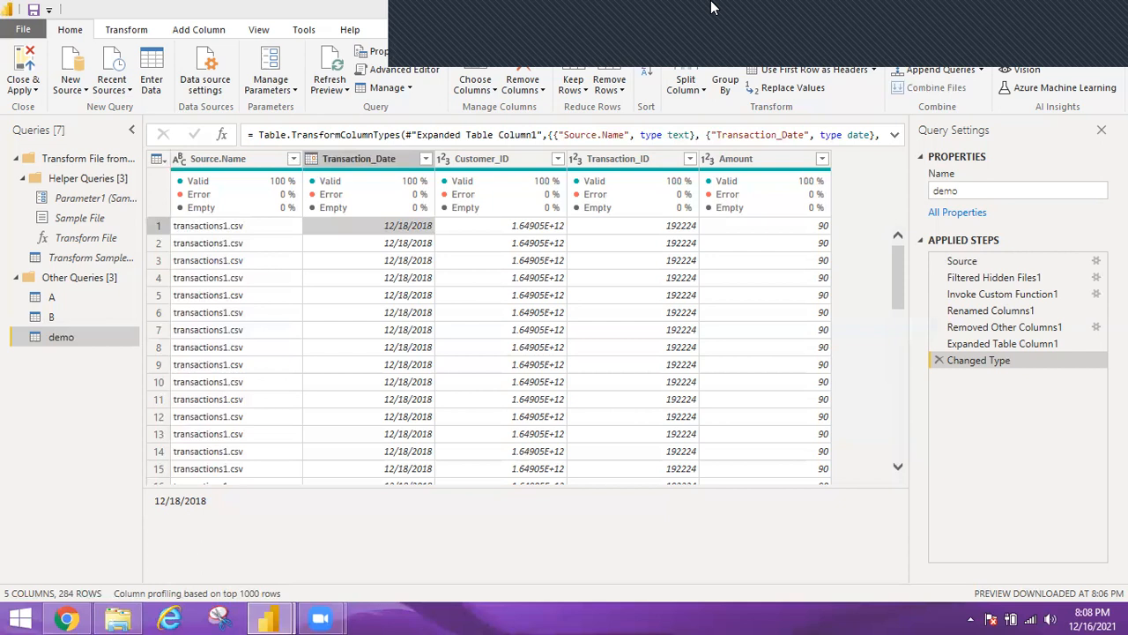
pyautogui.click(12, 15)
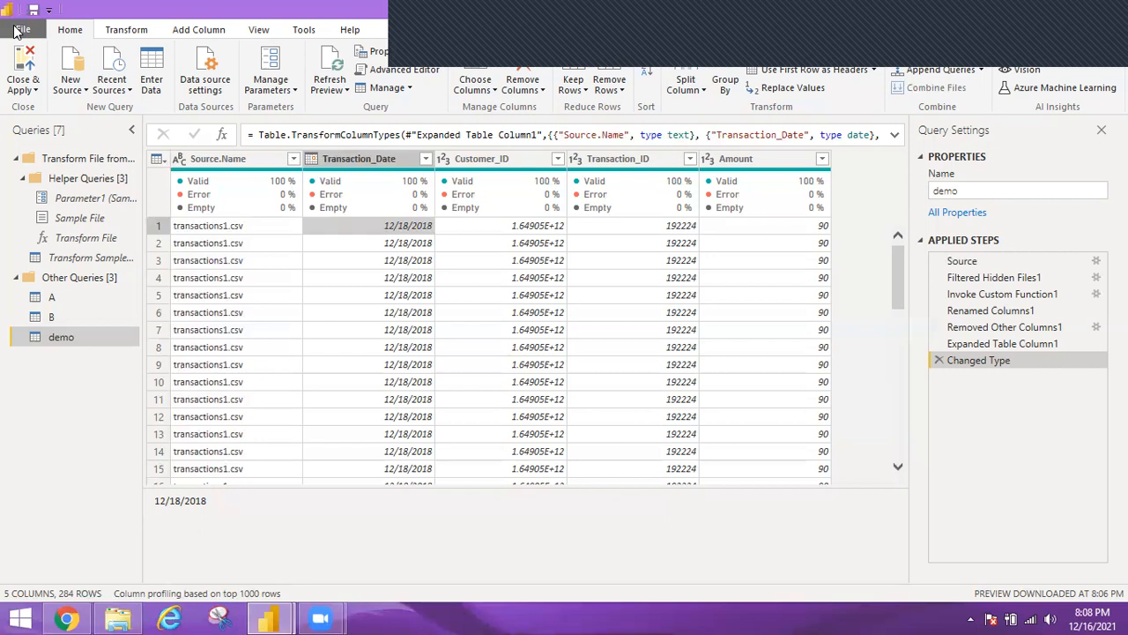
pyautogui.click(20, 30)
pyautogui.click(369, 7)
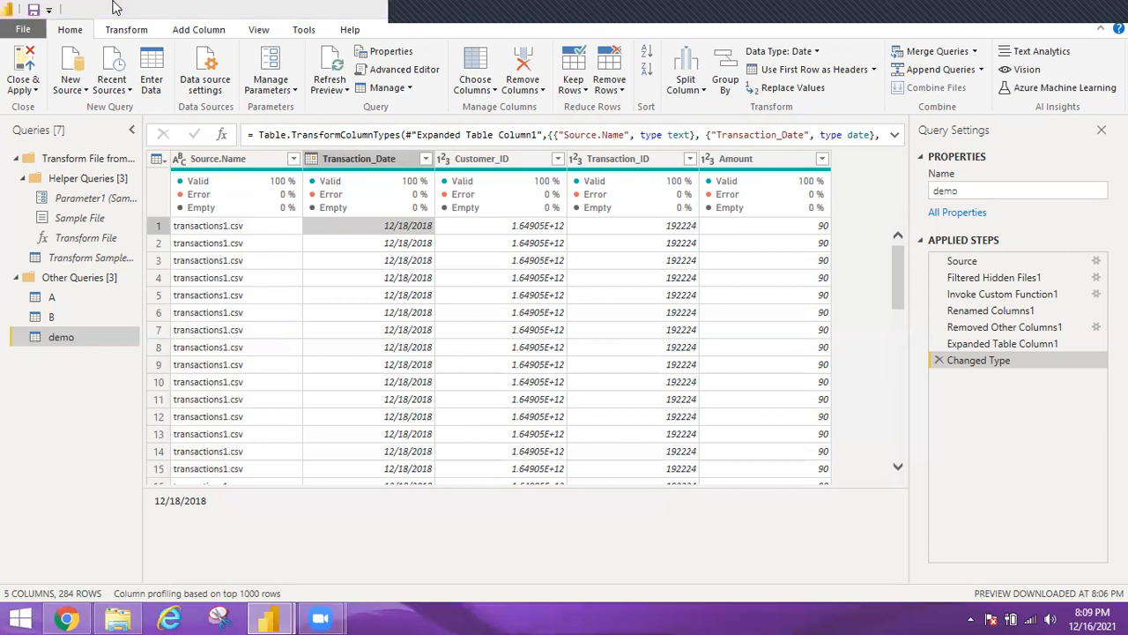
pyautogui.click(176, 9)
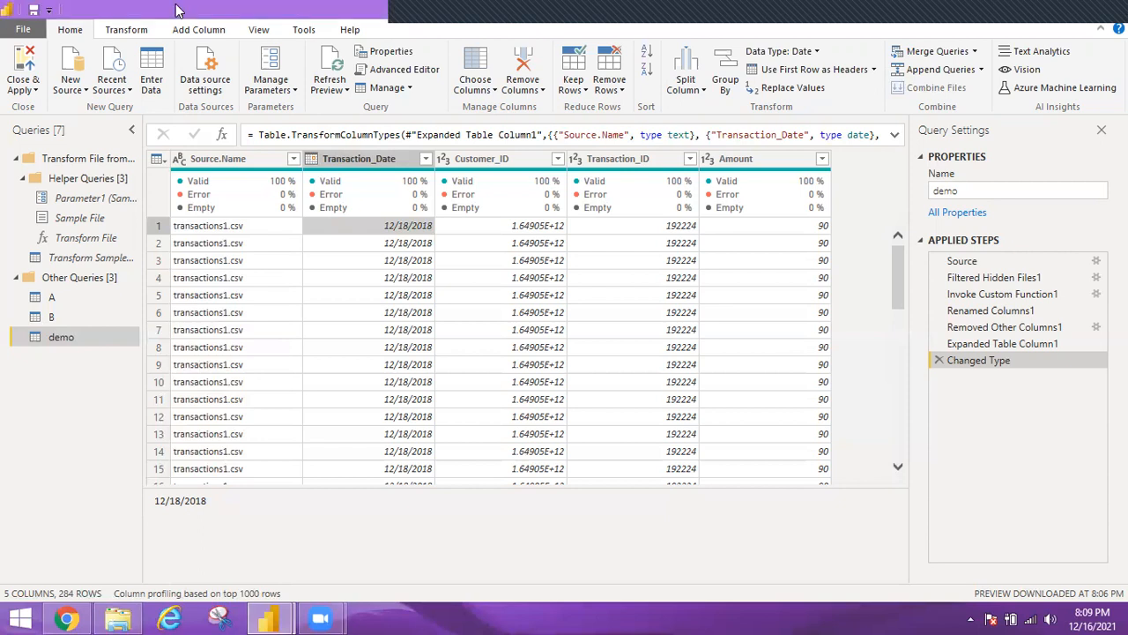
# Step: Close and apply the queries, and display the loaded demo table in Power BI Desktop's Data view
pyautogui.click(21, 30)
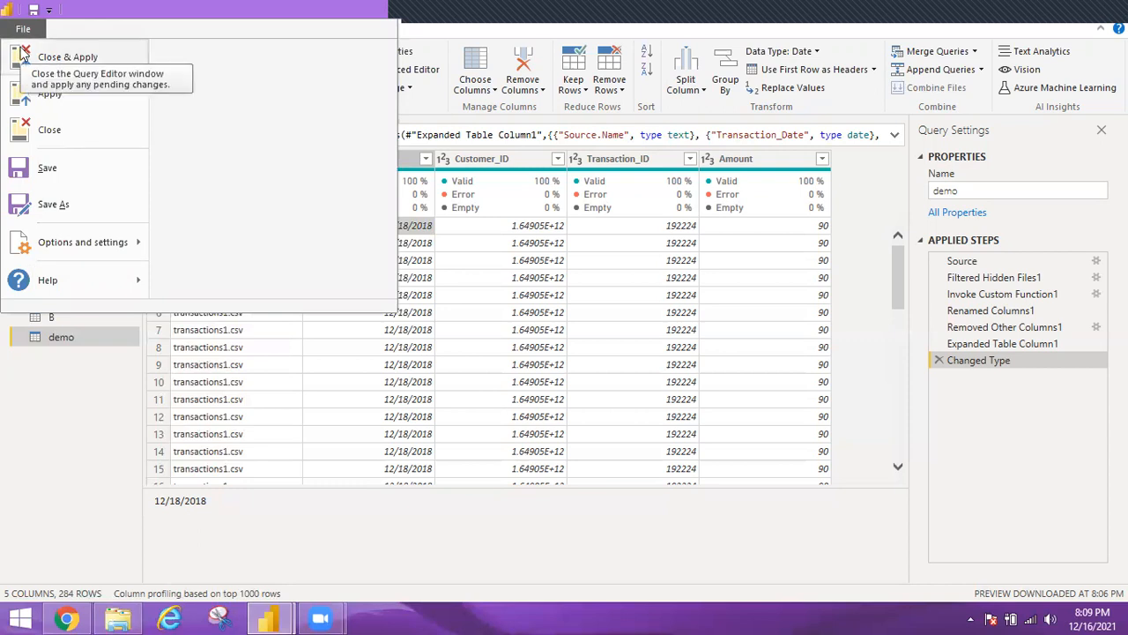
pyautogui.click(23, 54)
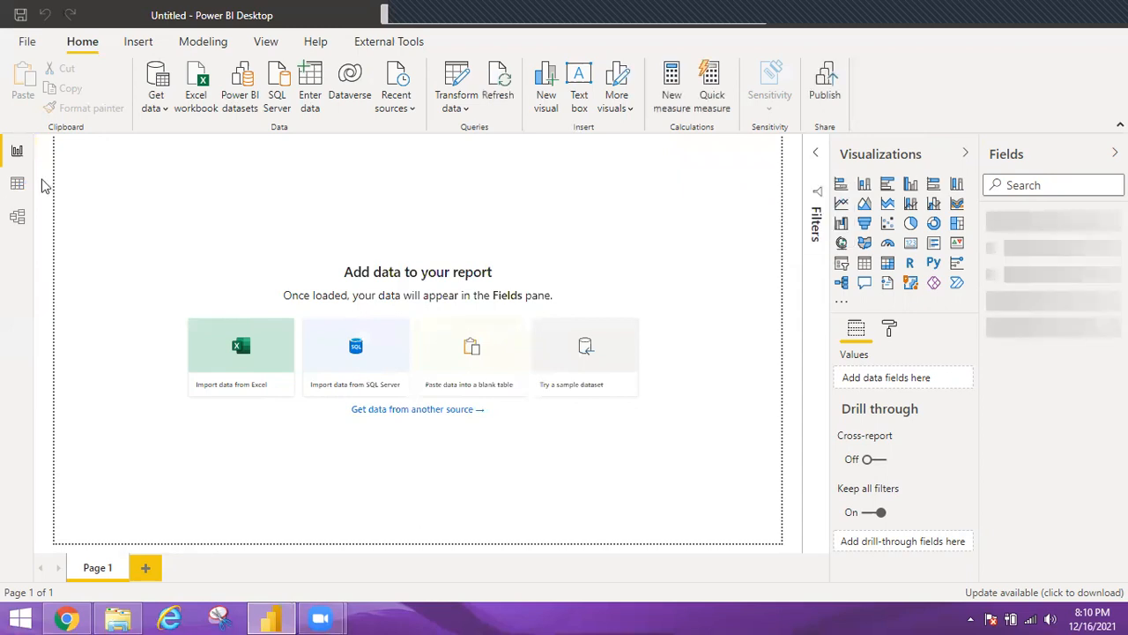
pyautogui.click(19, 183)
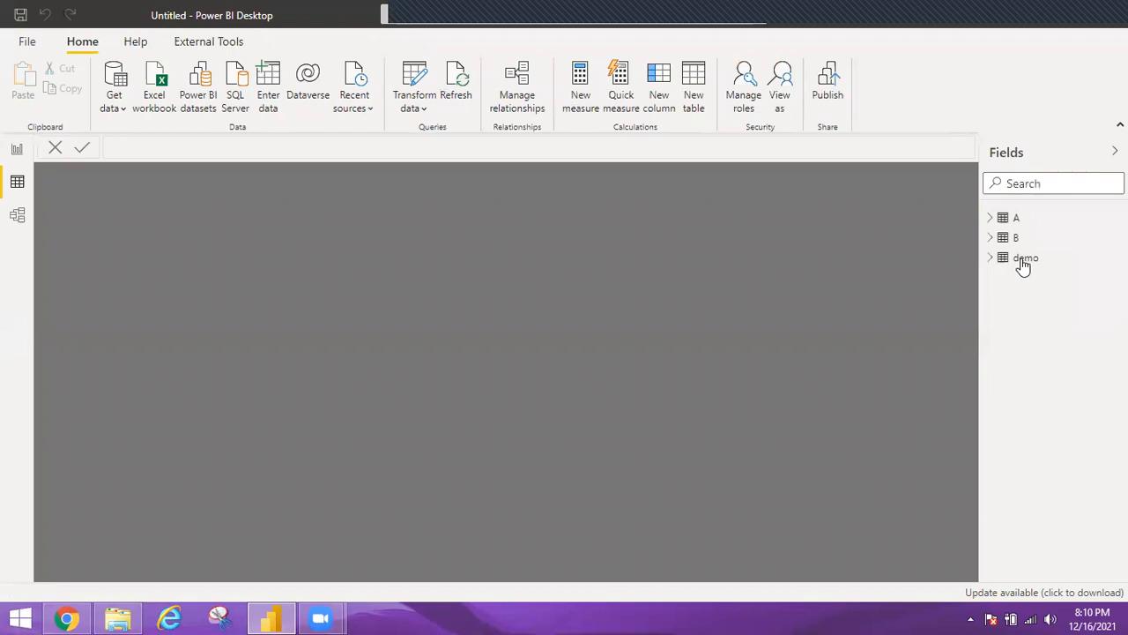
pyautogui.click(1022, 260)
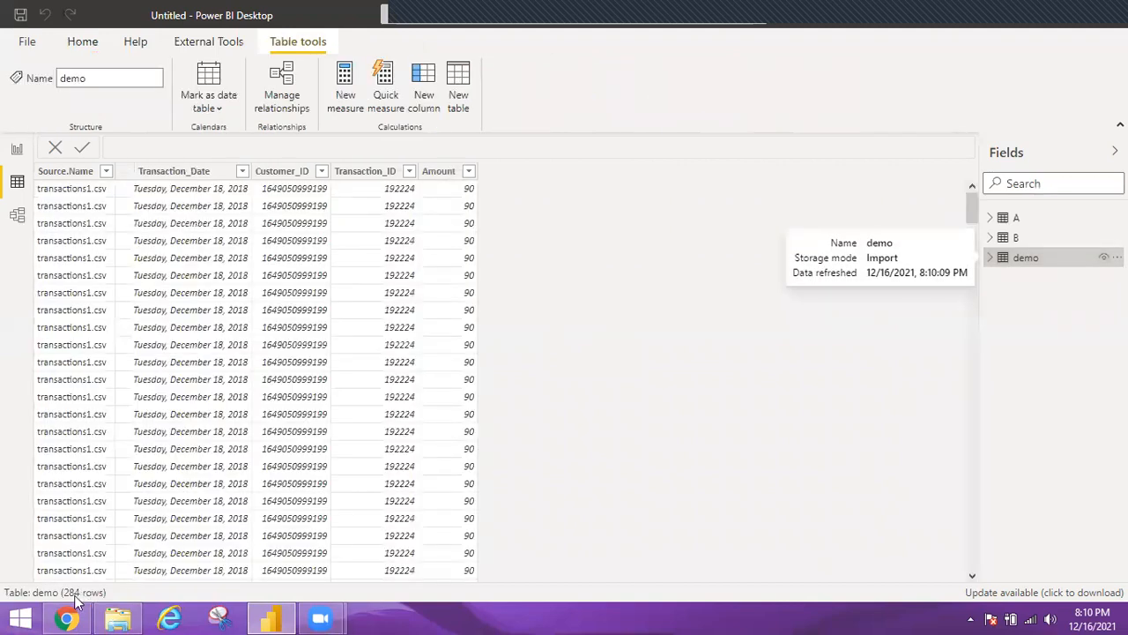
# Step: Switch to File Explorer and open the subfolder named folder inside powerquery\getdatafromfolder
pyautogui.click(119, 617)
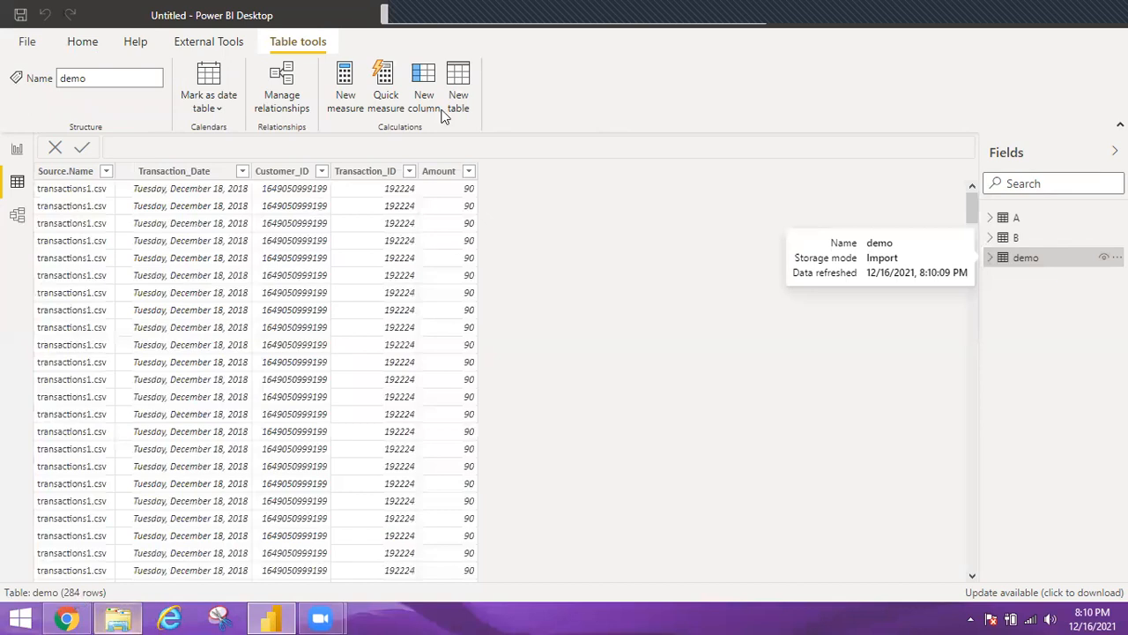
pyautogui.click(434, 131)
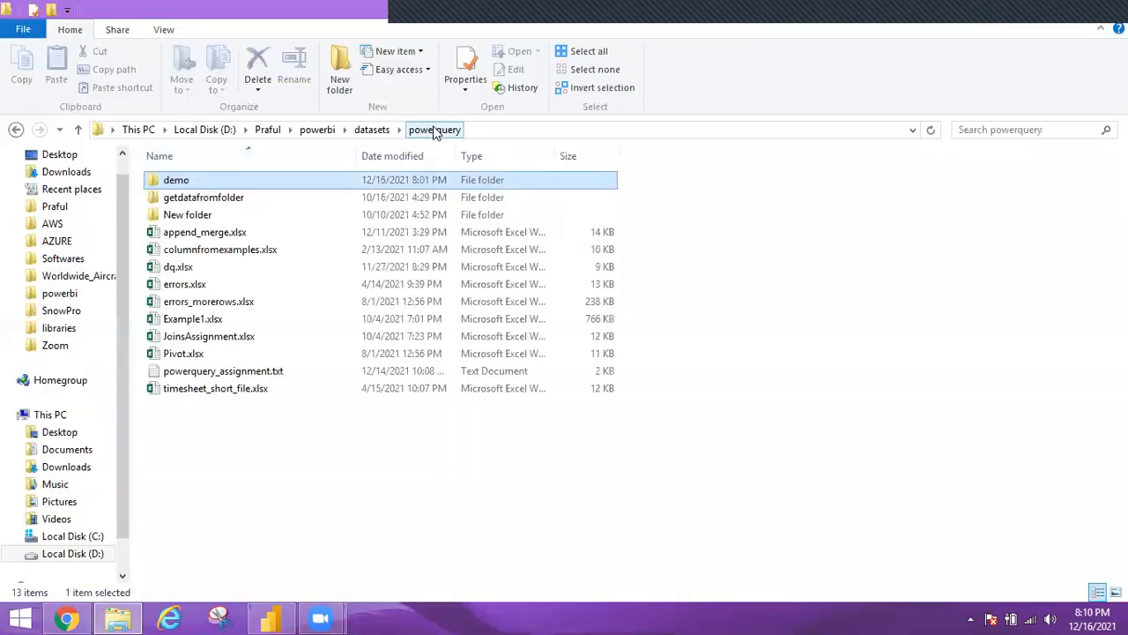
pyautogui.doubleClick(234, 199)
pyautogui.doubleClick(204, 182)
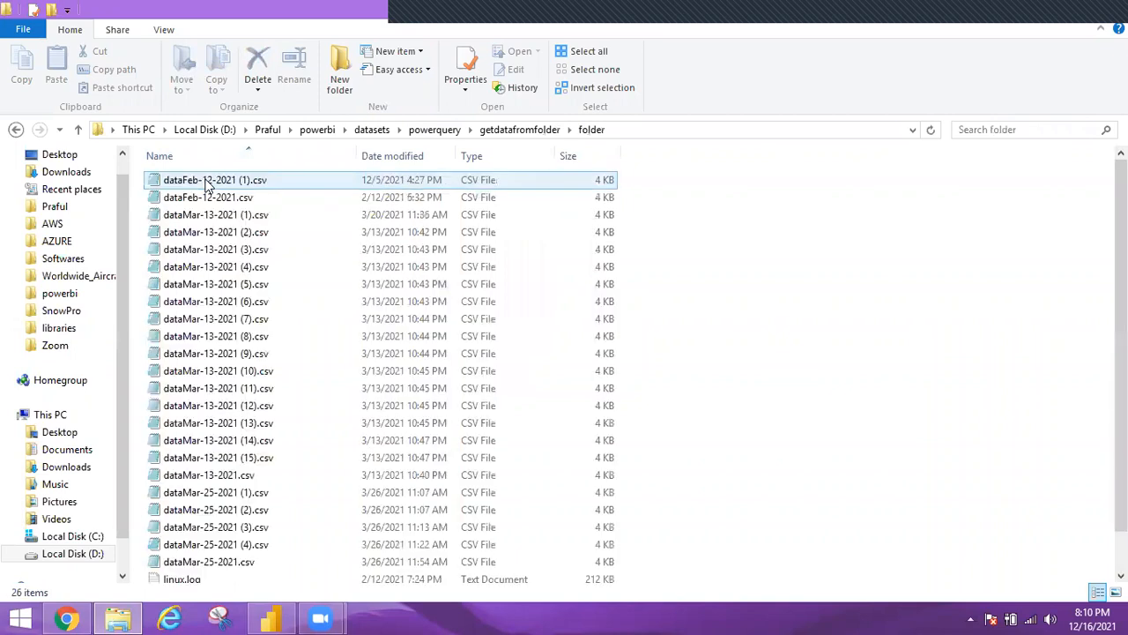
# Step: Move all the dataFeb and dataMar CSV files from this folder into the powerquery\demo folder
pyautogui.click(244, 565)
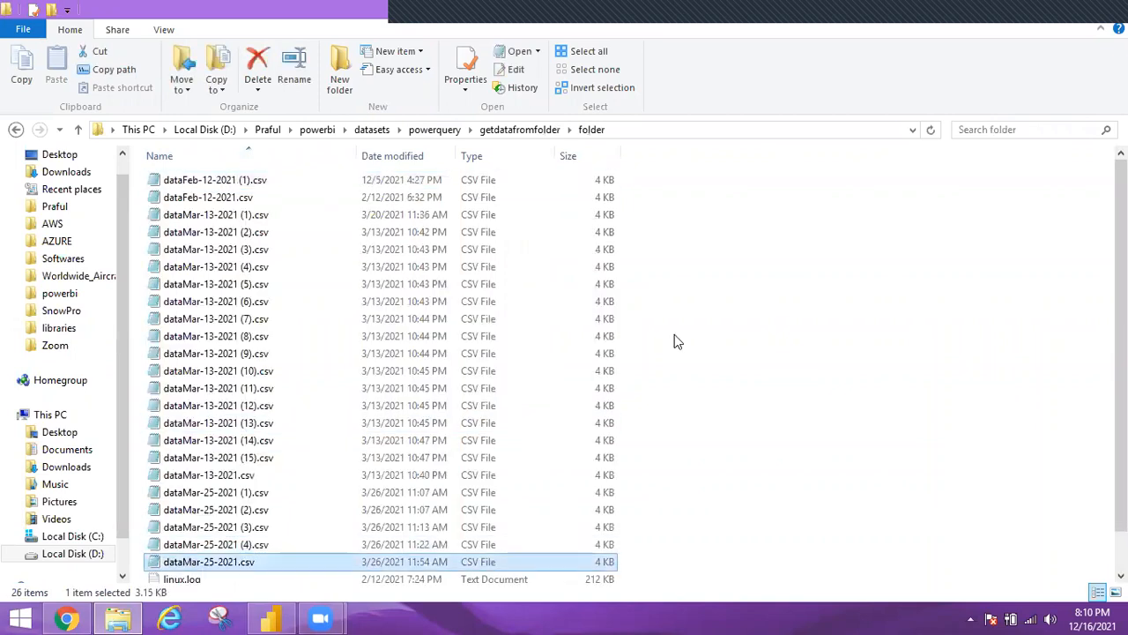
pyautogui.keyDown('shift'); pyautogui.click(321, 188); pyautogui.keyUp('shift')
pyautogui.hotkey('ctrl', 'c')
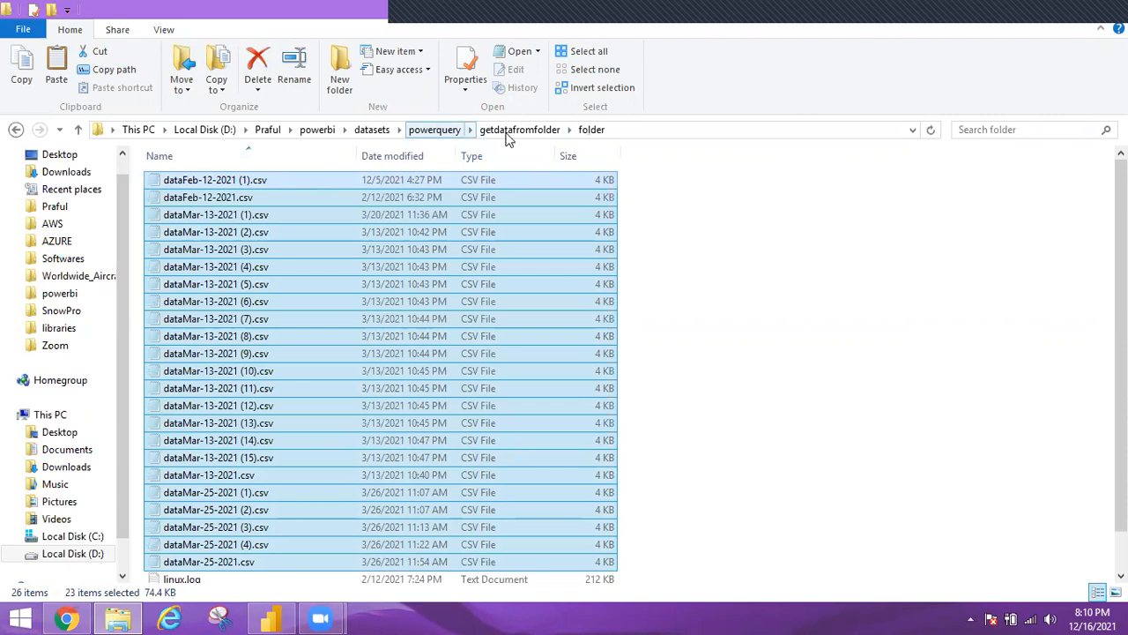
pyautogui.click(436, 129)
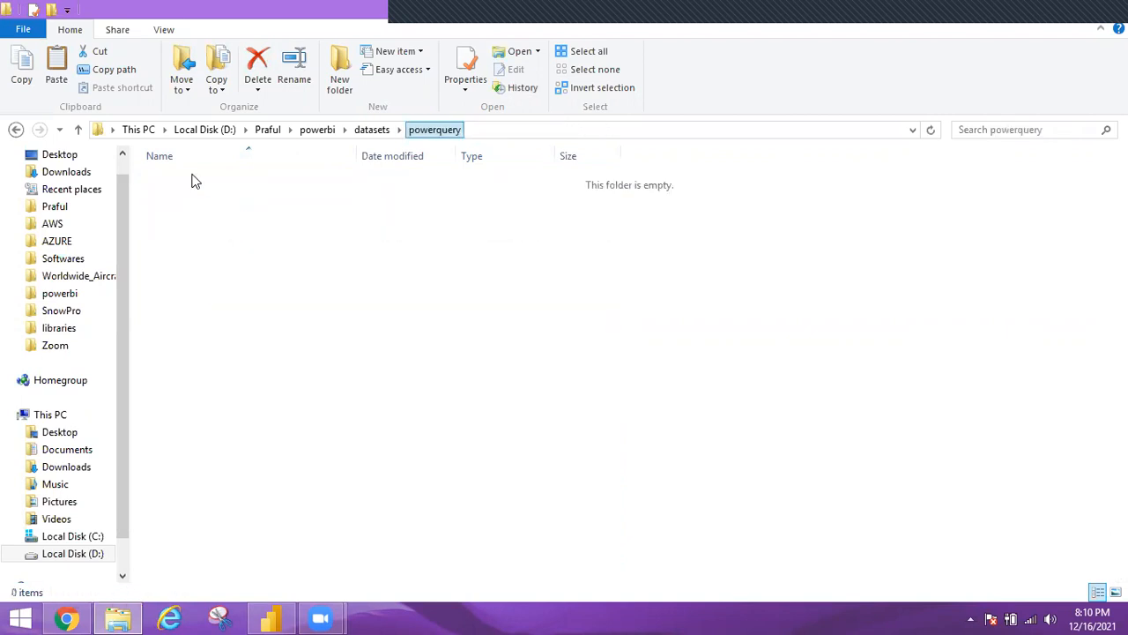
pyautogui.doubleClick(200, 187)
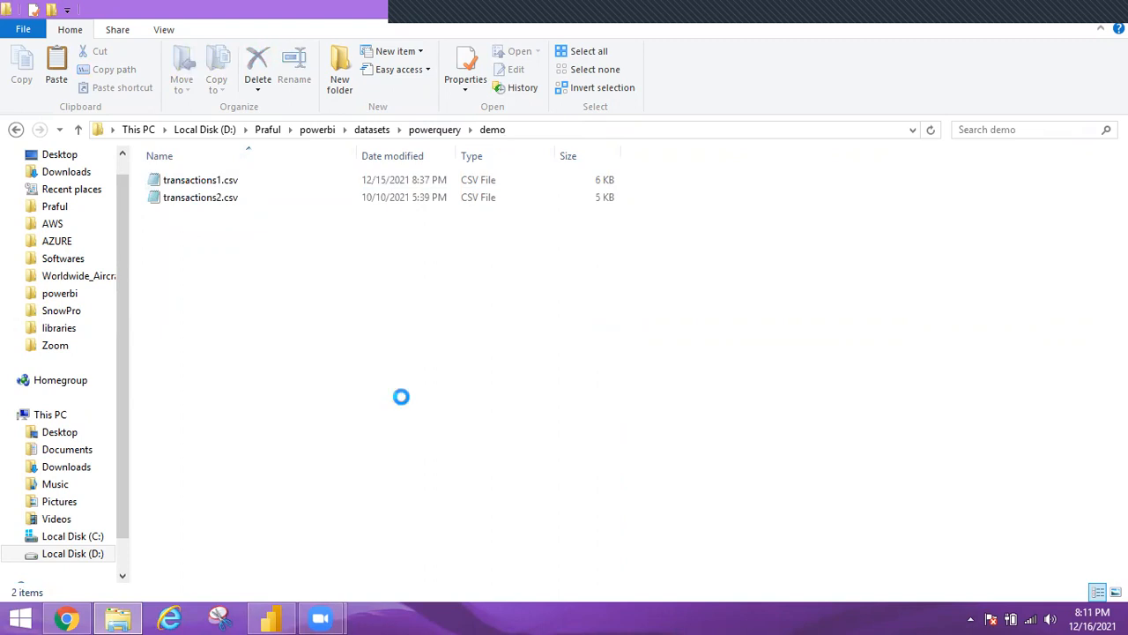
pyautogui.hotkey('ctrl', 'v')
pyautogui.click(836, 369)
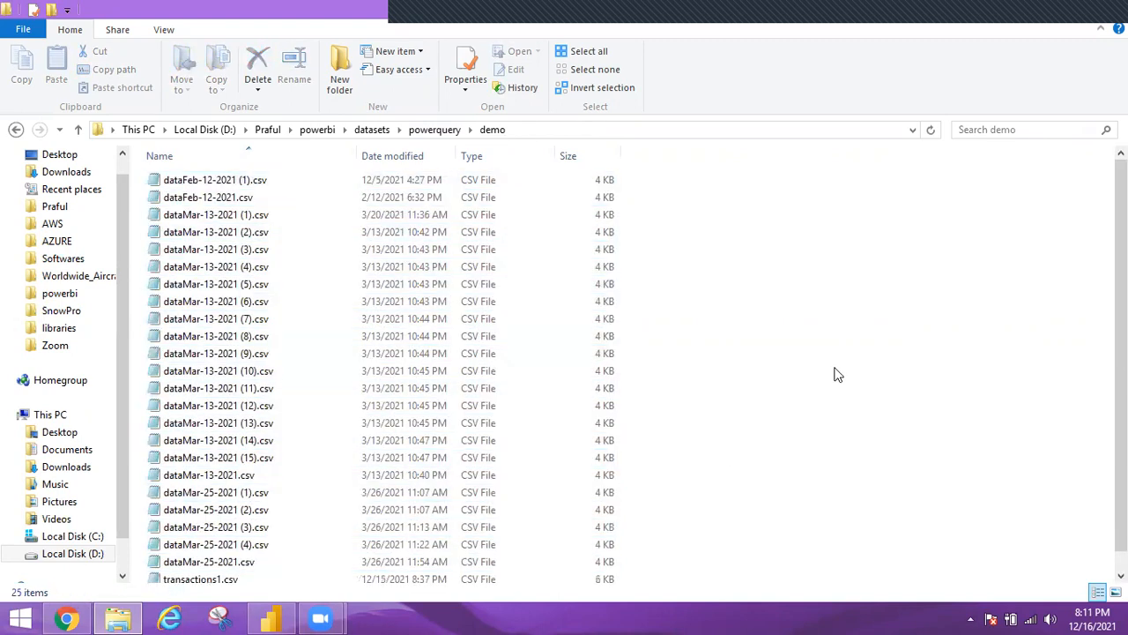
# Step: Switch to Power BI Desktop, refresh the demo table's data, and return to the Report view
pyautogui.click(269, 617)
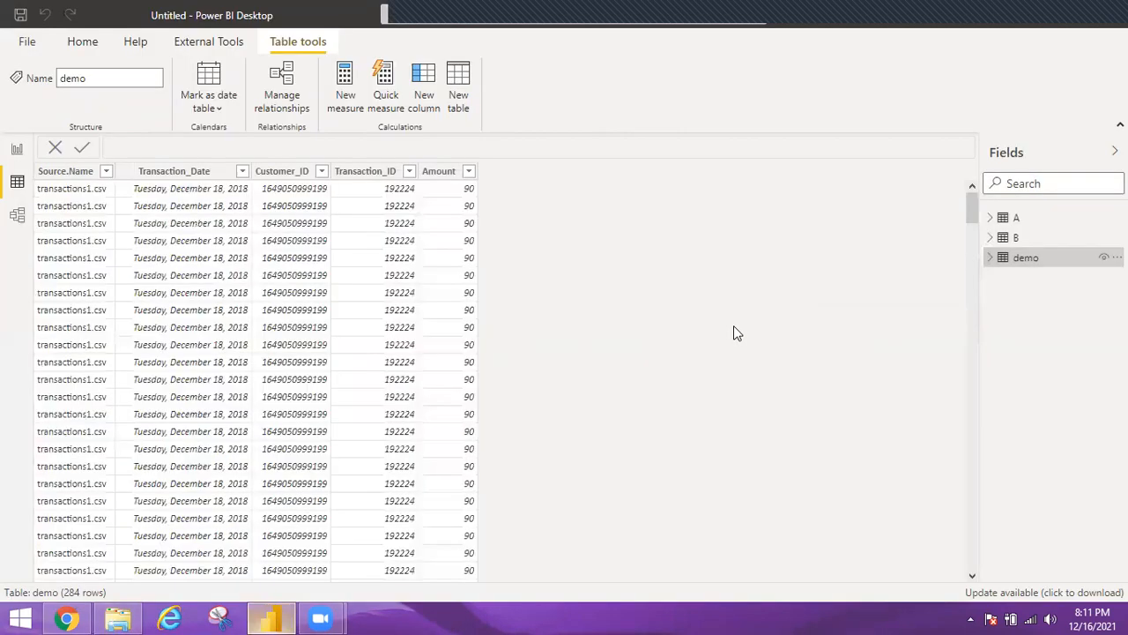
pyautogui.rightClick(1025, 257)
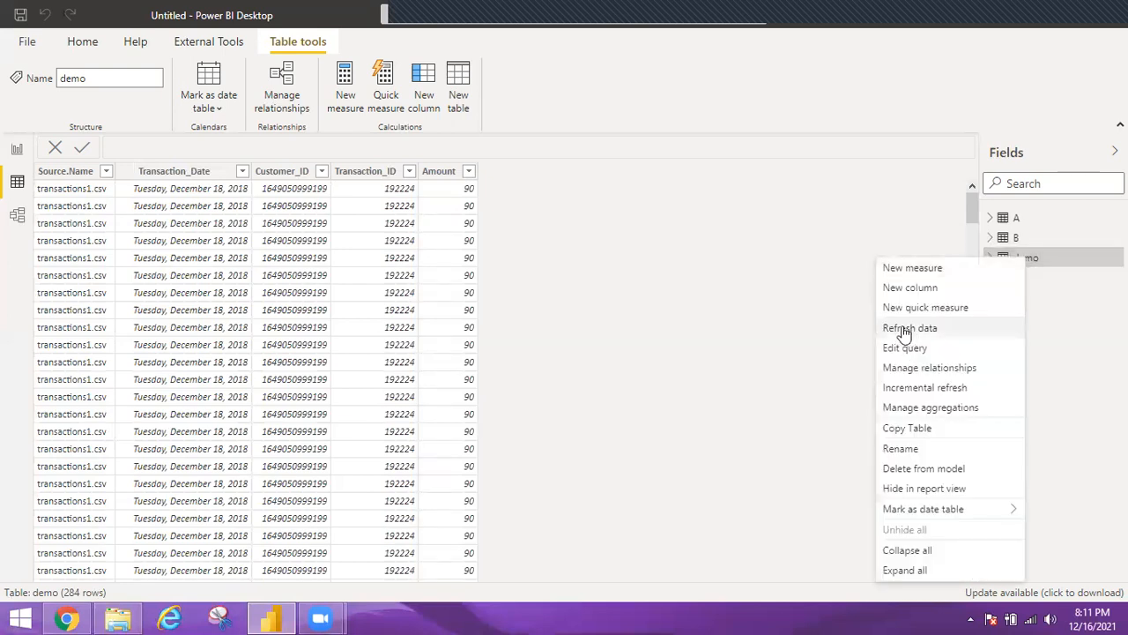
pyautogui.click(906, 328)
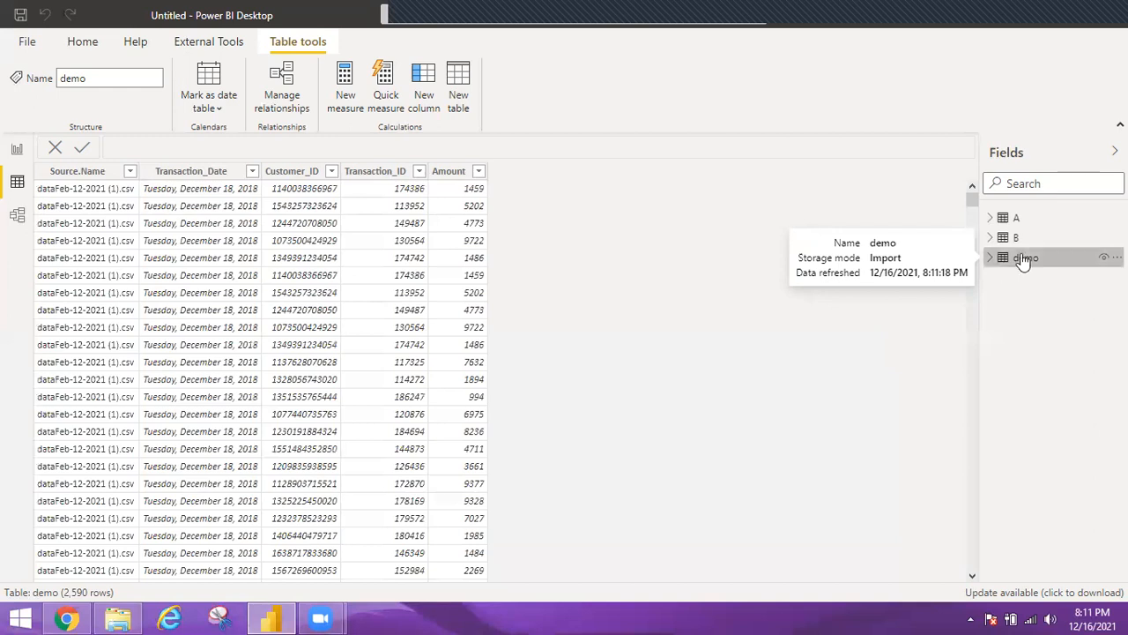
pyautogui.click(98, 44)
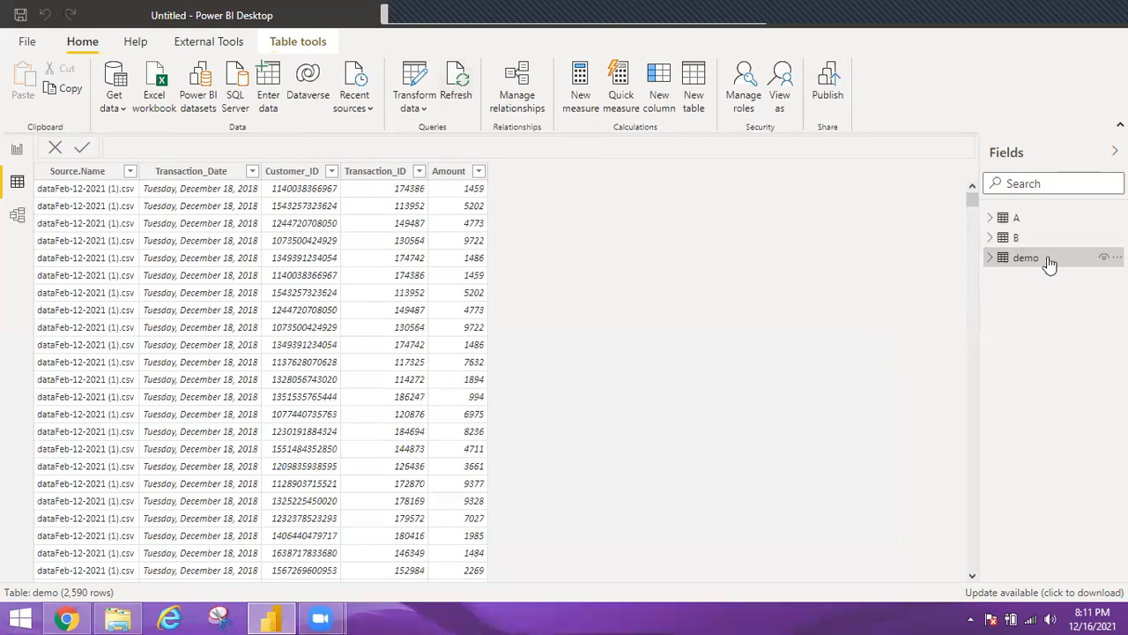
pyautogui.moveTo(1049, 264)
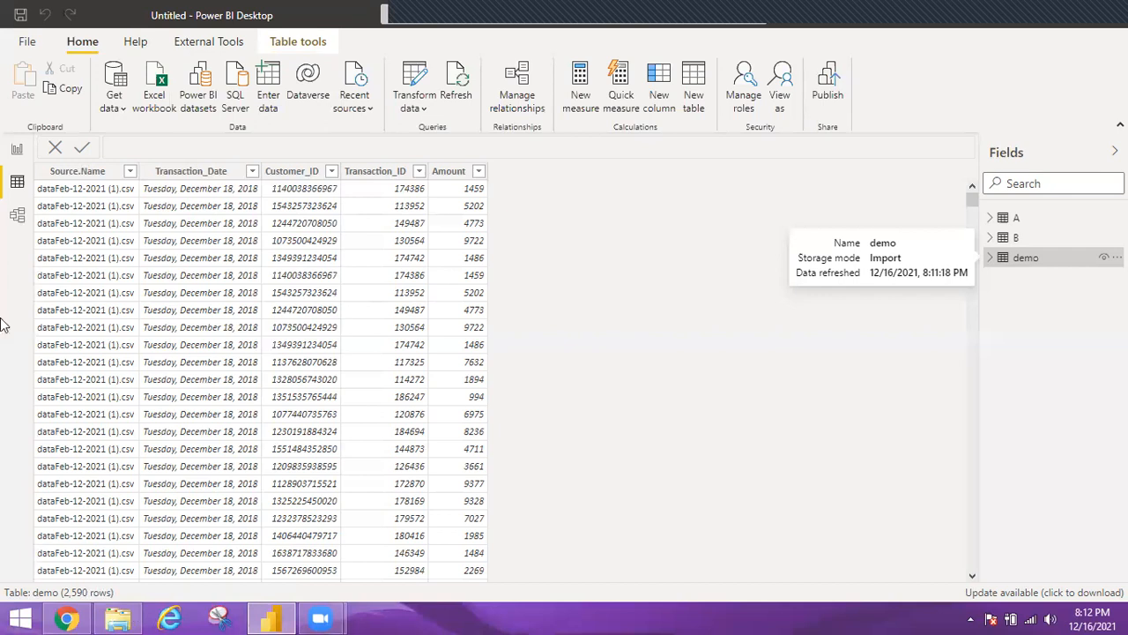
pyautogui.click(17, 150)
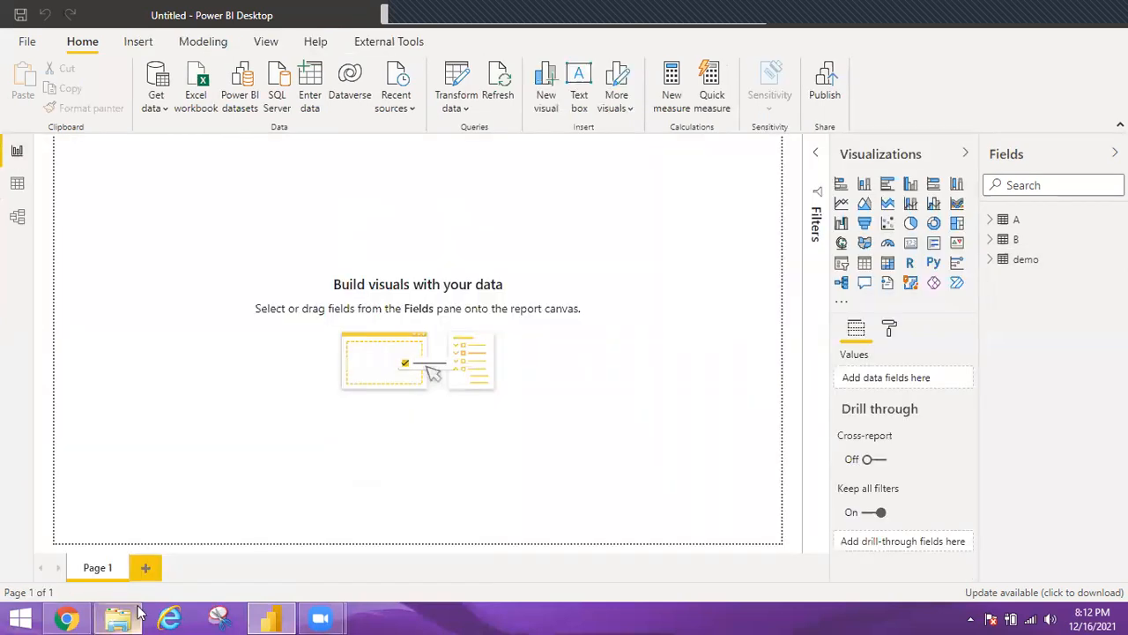
# Step: Switch to File Explorer and open the transactions folder inside powerquery\getdatafromfolder
pyautogui.moveTo(128, 615)
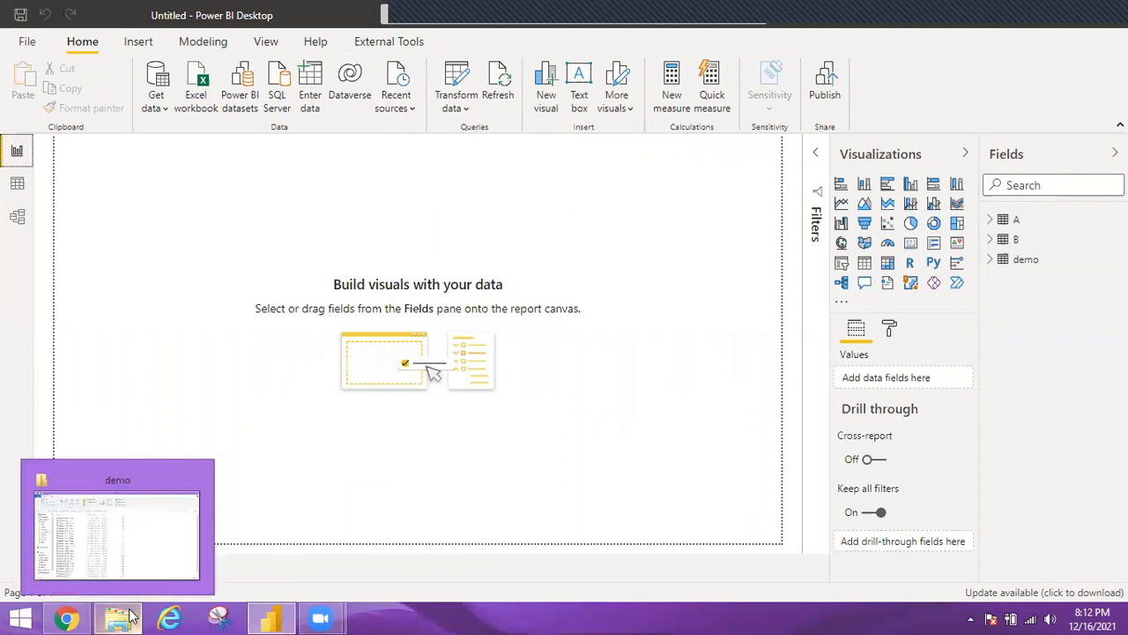
pyautogui.hotkey('alt', 'Tab')
pyautogui.click(433, 130)
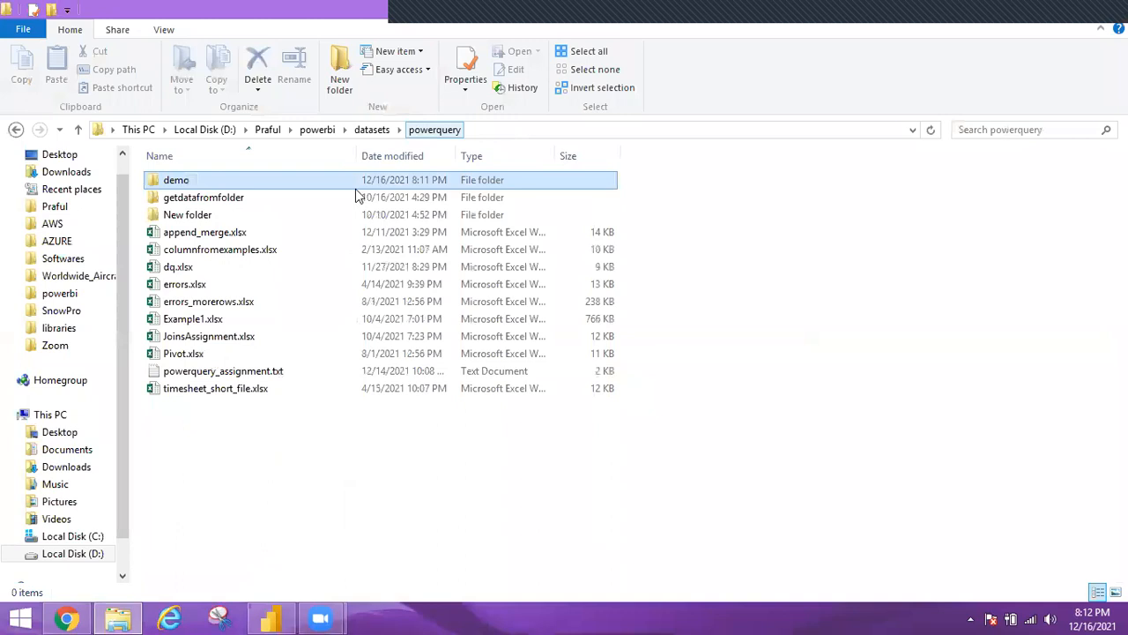
pyautogui.click(276, 197)
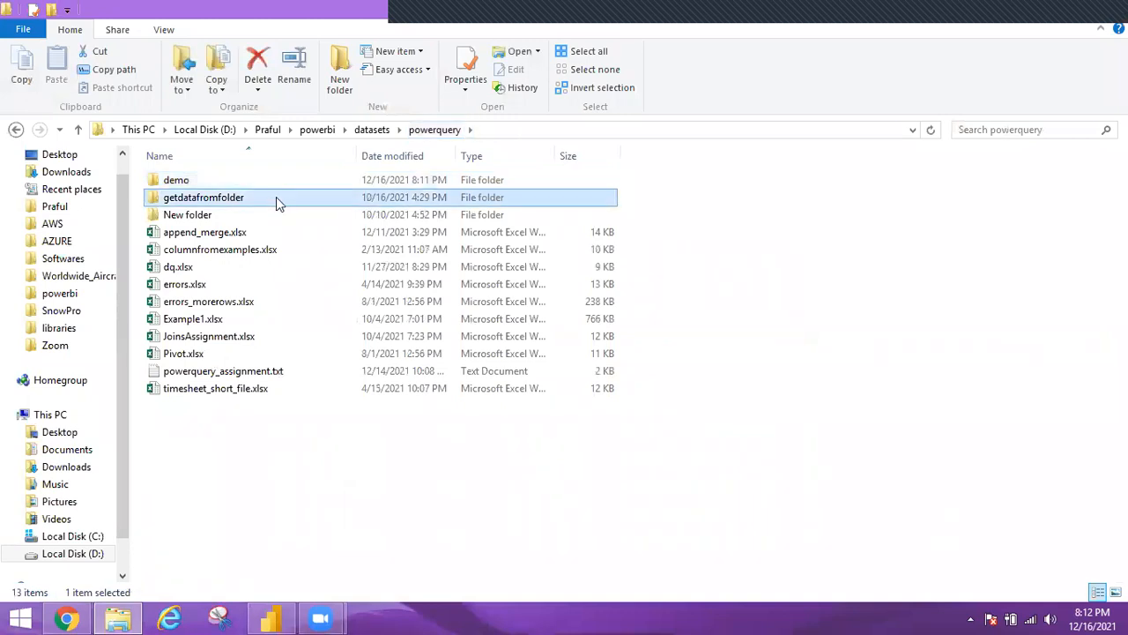
pyautogui.doubleClick(276, 197)
pyautogui.click(188, 198)
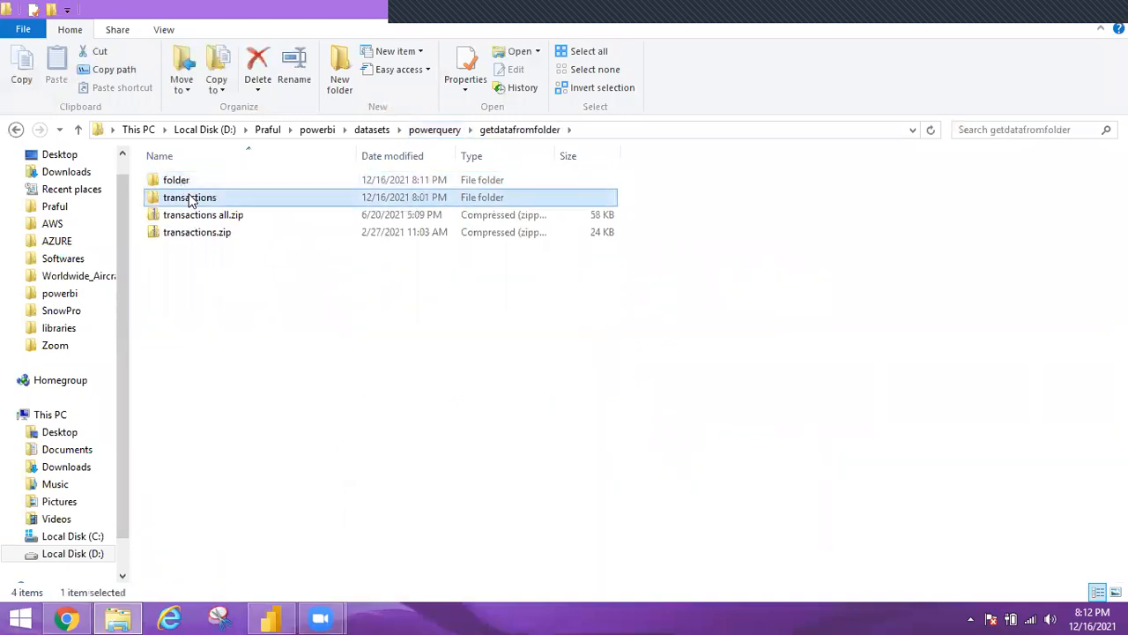
pyautogui.doubleClick(190, 199)
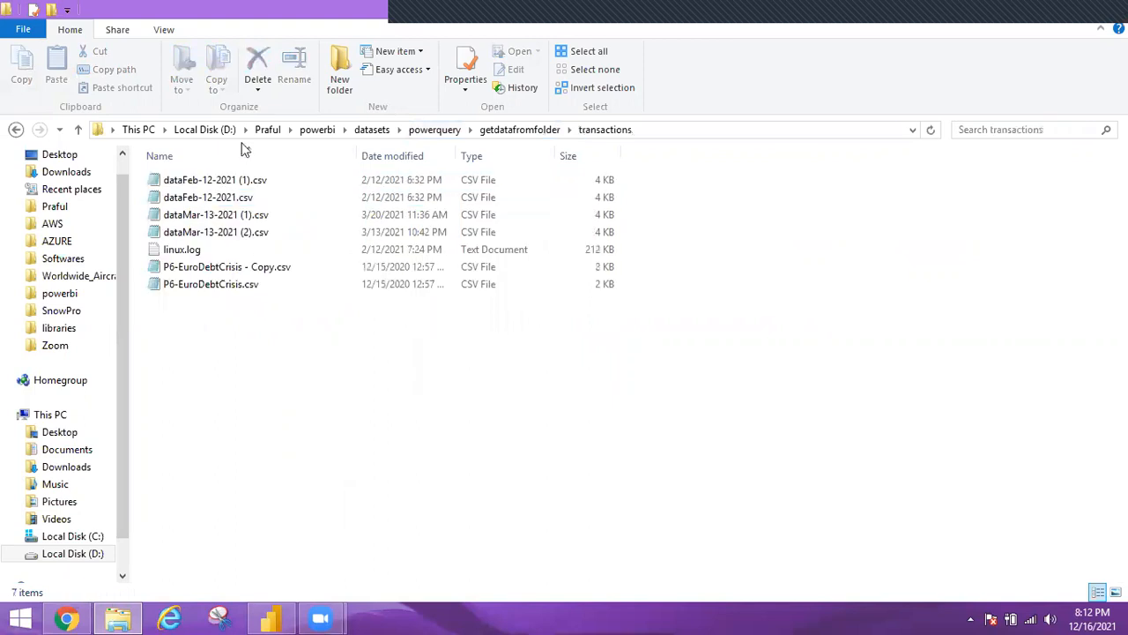
# Step: Move linux.log, P6-EuroDebtCrisis - Copy.csv and P6-EuroDebtCrisis.csv from the transactions folder into the powerquery\demo folder
pyautogui.click(229, 268)
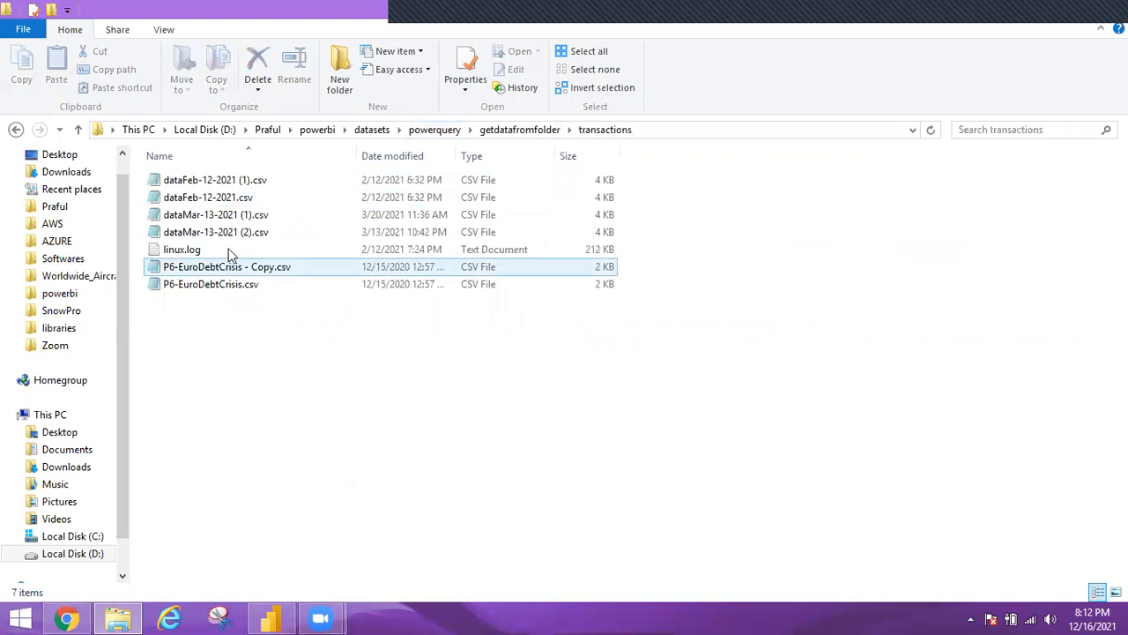
pyautogui.click(220, 251)
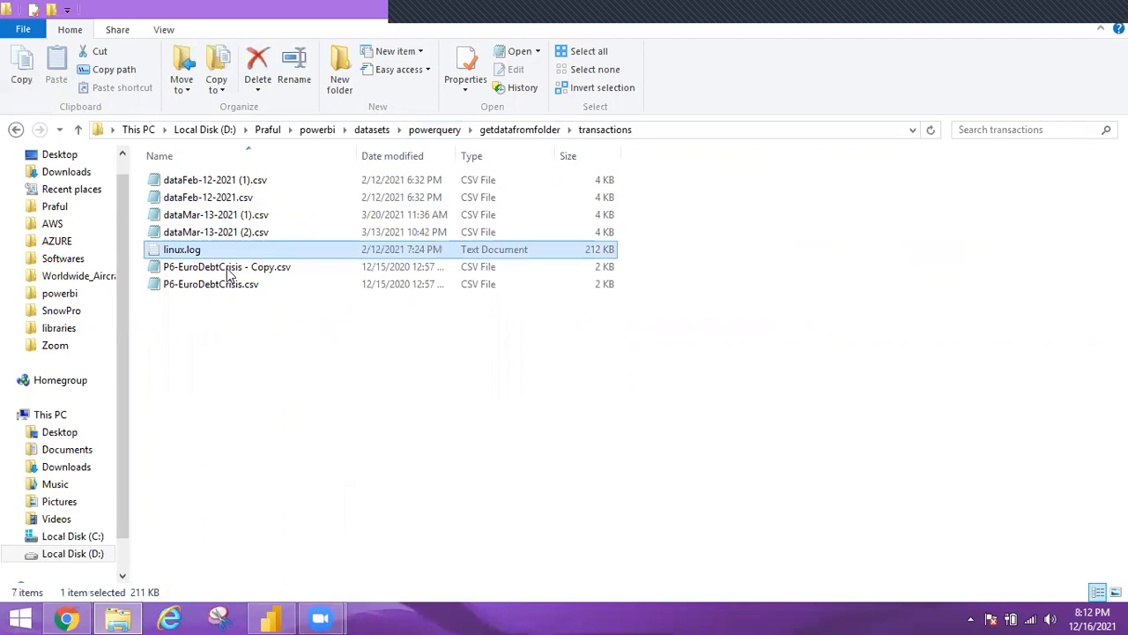
pyautogui.click(272, 270)
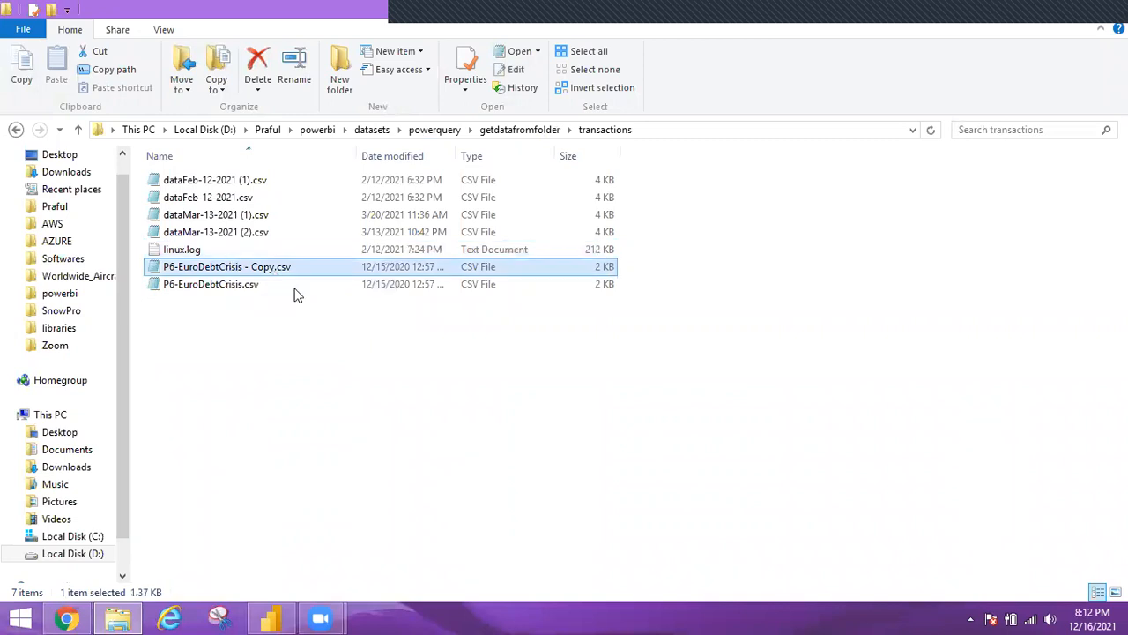
pyautogui.keyDown('ctrl'); pyautogui.click(250, 282); pyautogui.keyUp('ctrl')
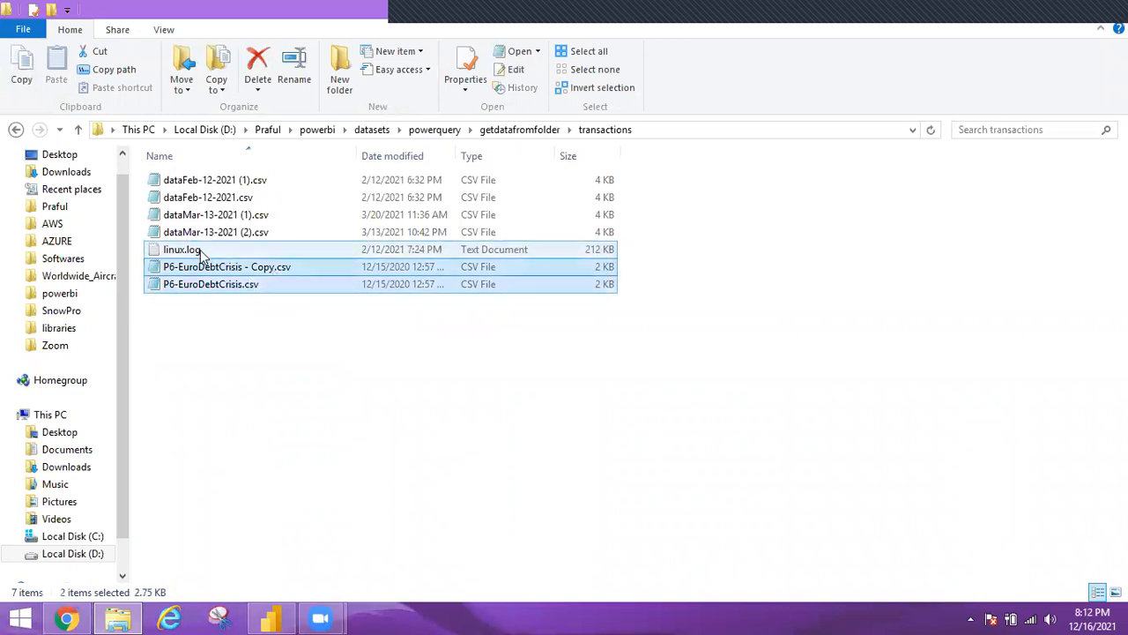
pyautogui.keyDown('ctrl'); pyautogui.click(200, 249); pyautogui.keyUp('ctrl')
pyautogui.hotkey('ctrl', 'x')
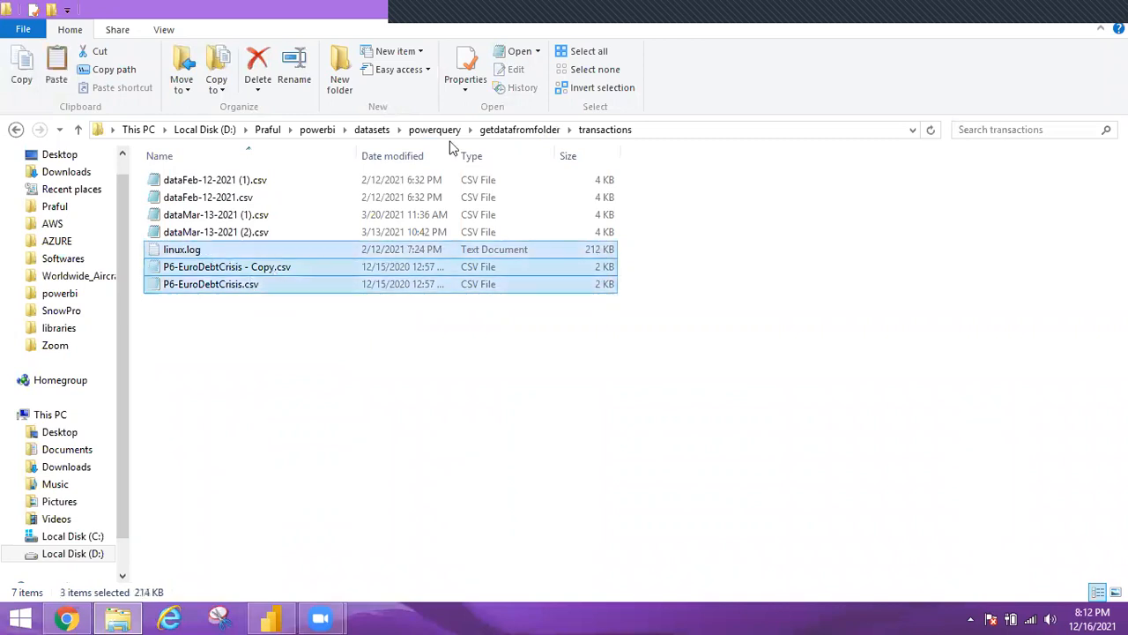
pyautogui.click(441, 130)
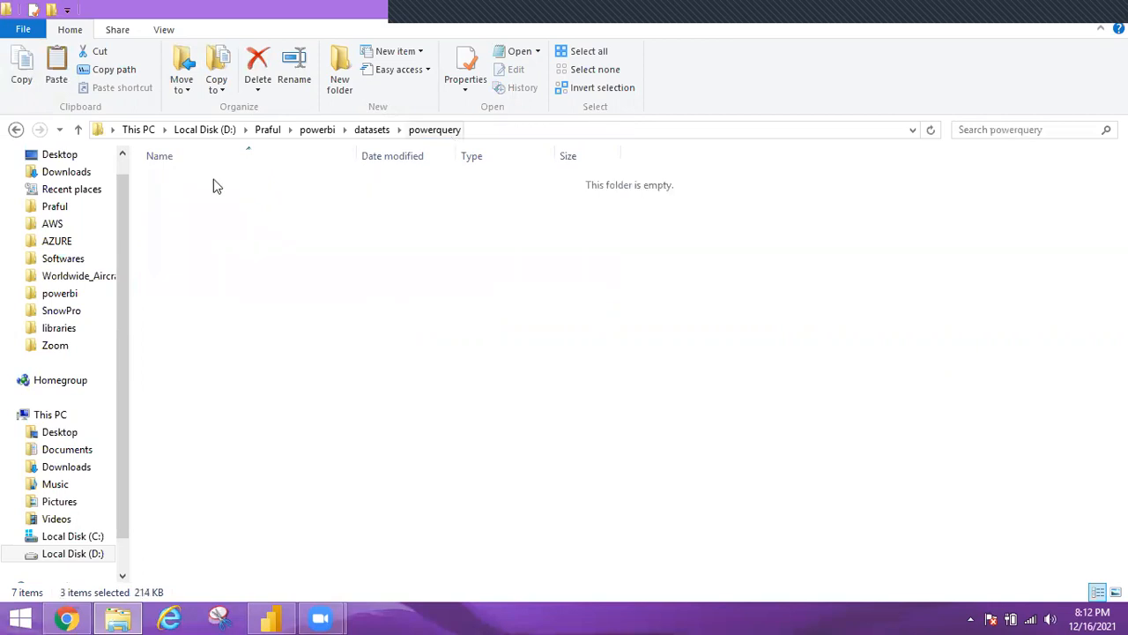
pyautogui.doubleClick(219, 181)
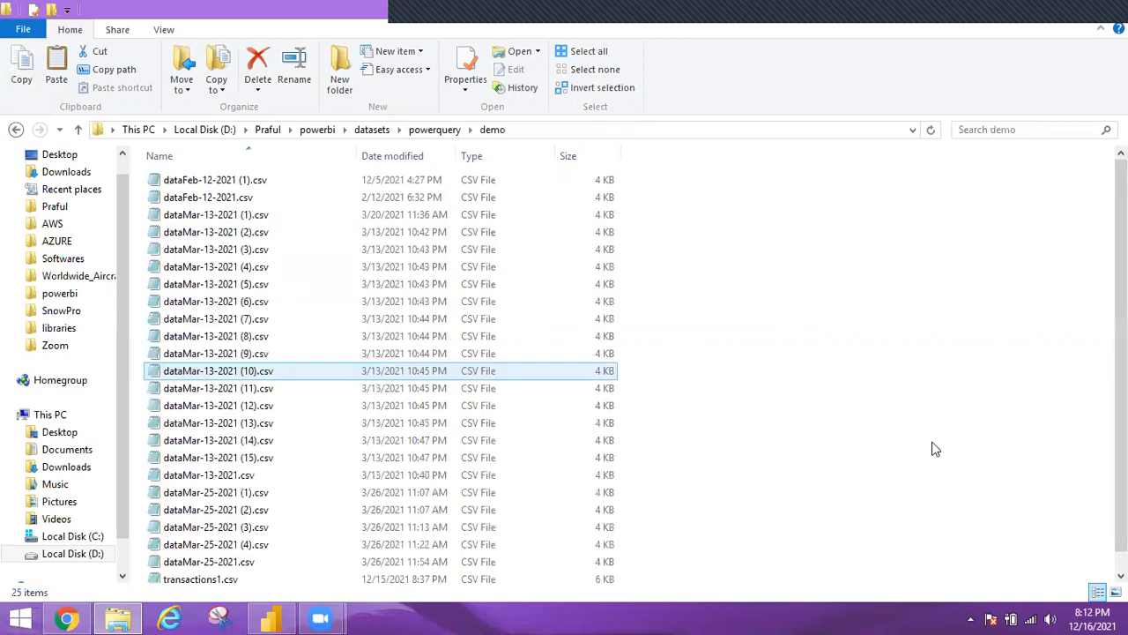
pyautogui.click(934, 450)
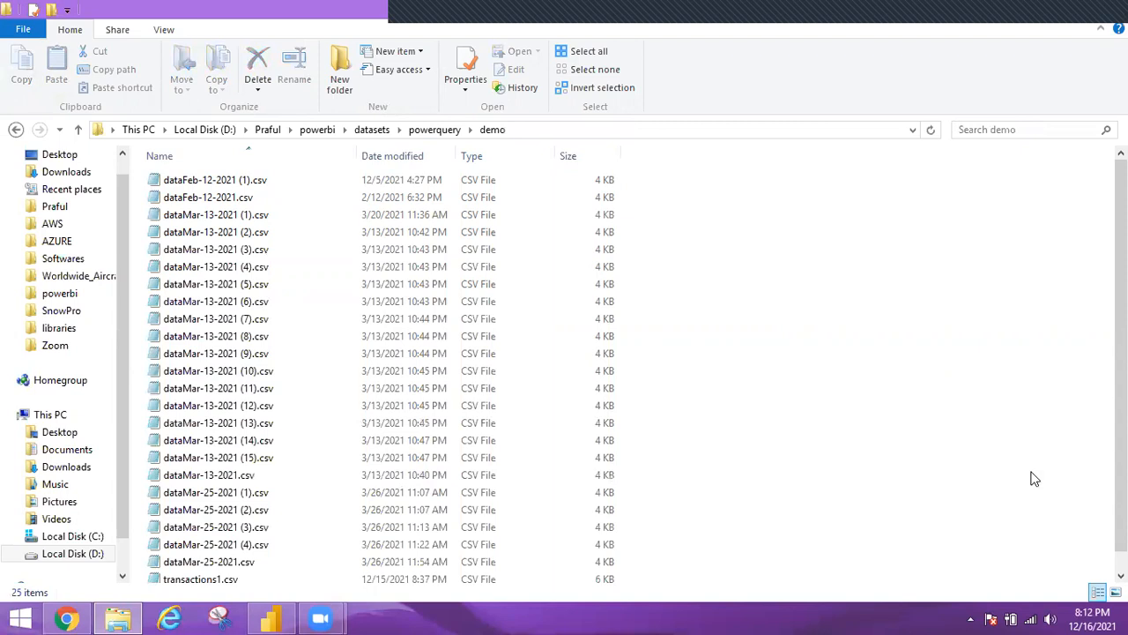
pyautogui.hotkey('ctrl', 'v')
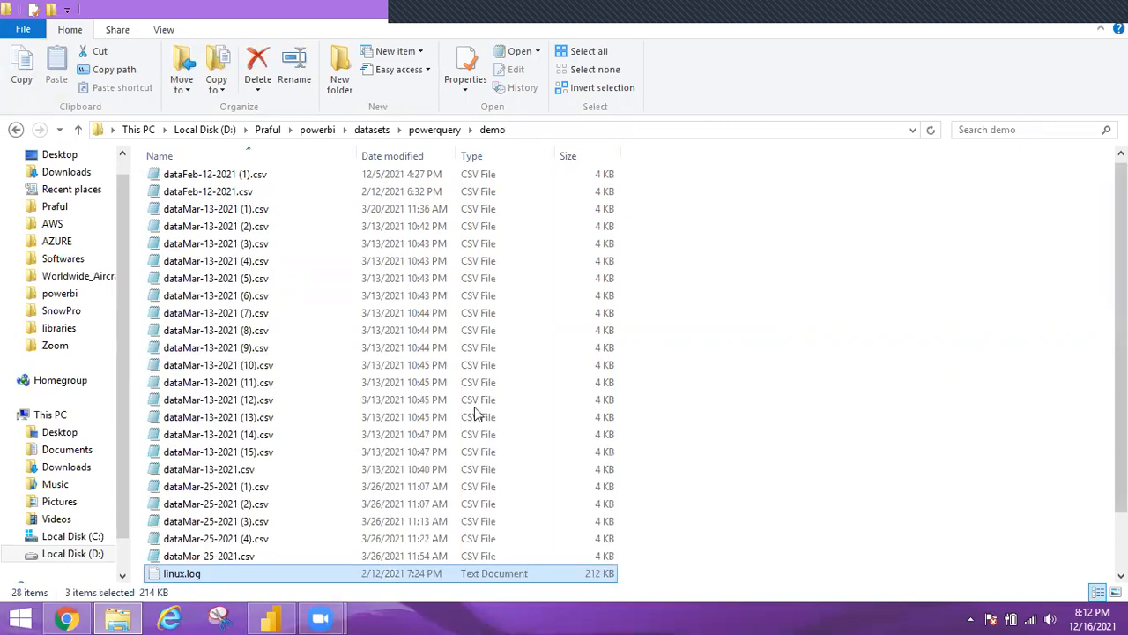
pyautogui.scroll(-2, 473, 413)
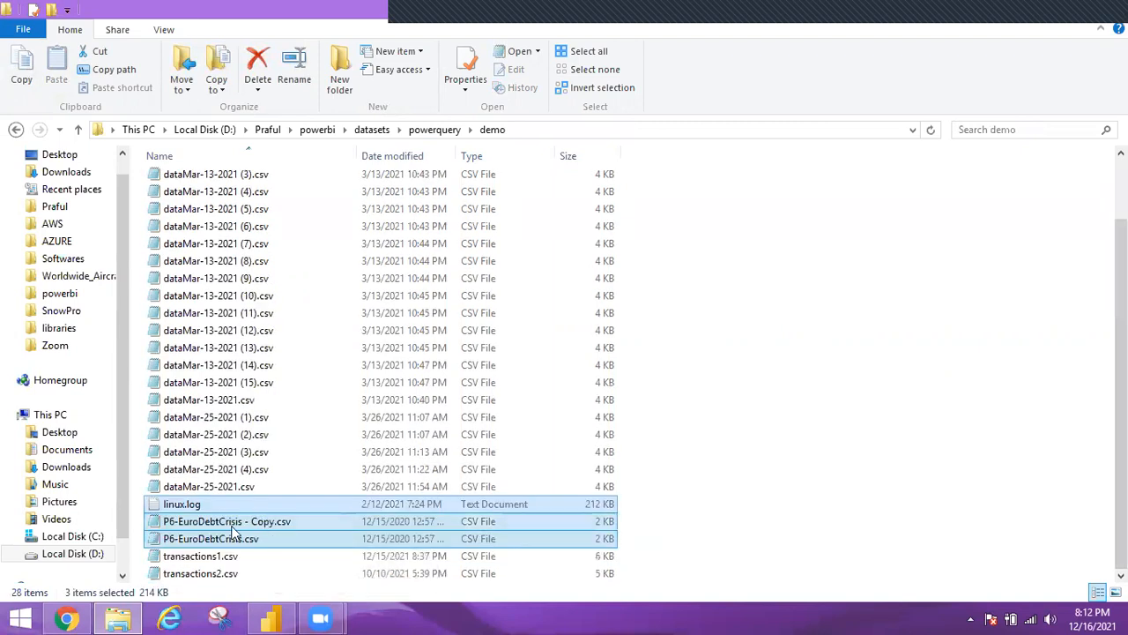
pyautogui.press('Up')
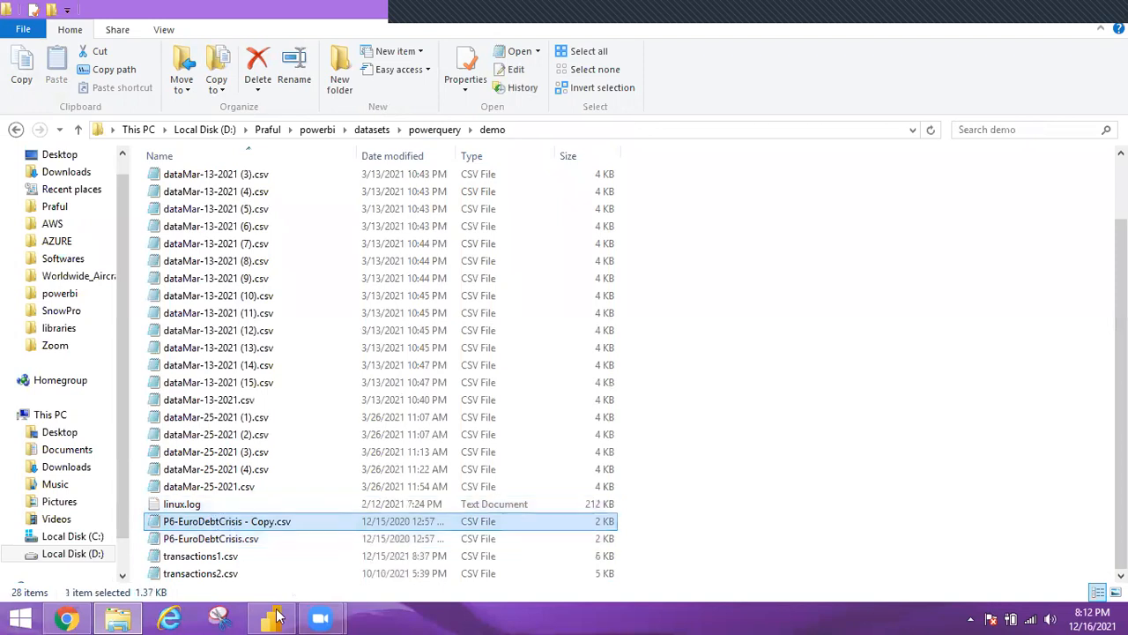
# Step: Switch to Power BI Desktop and open the demo query in the Power Query Editor
pyautogui.click(273, 617)
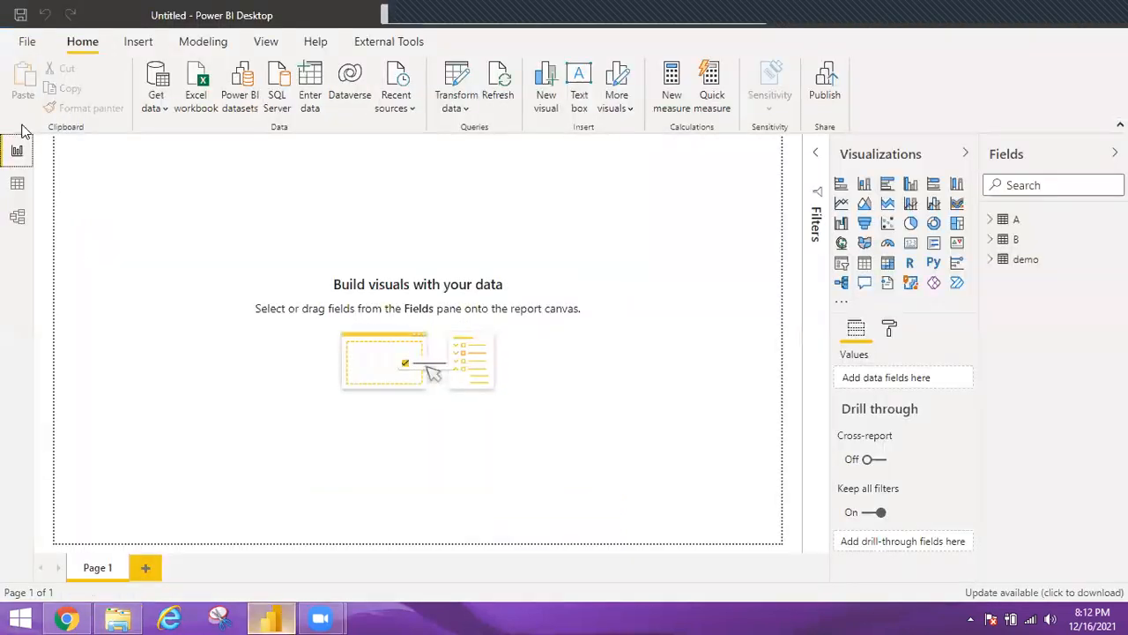
pyautogui.click(458, 79)
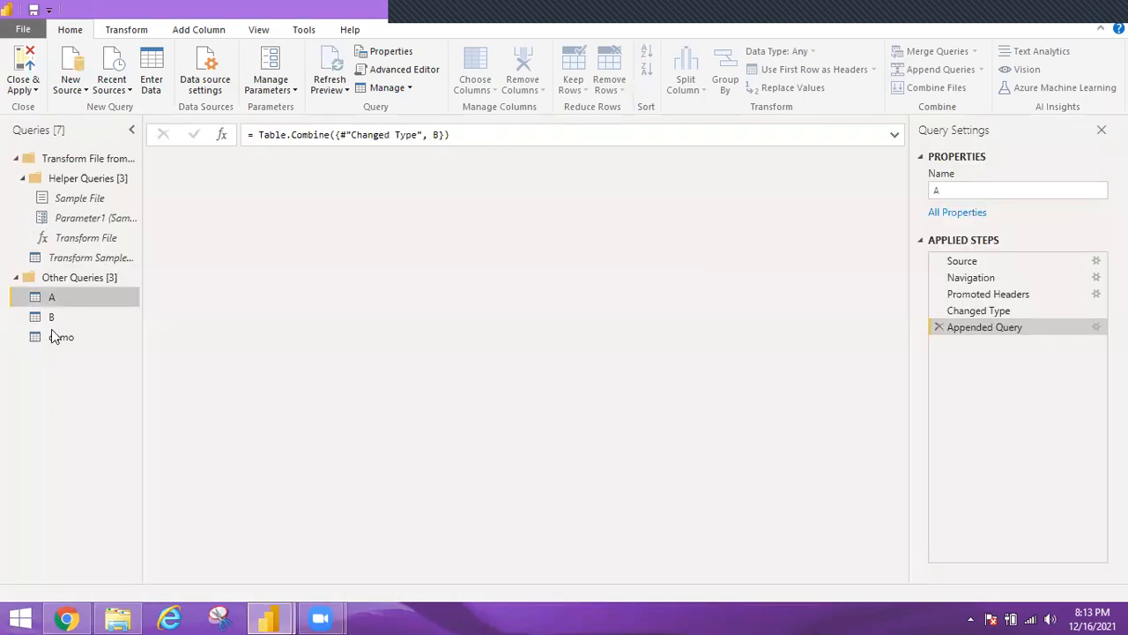
pyautogui.click(55, 335)
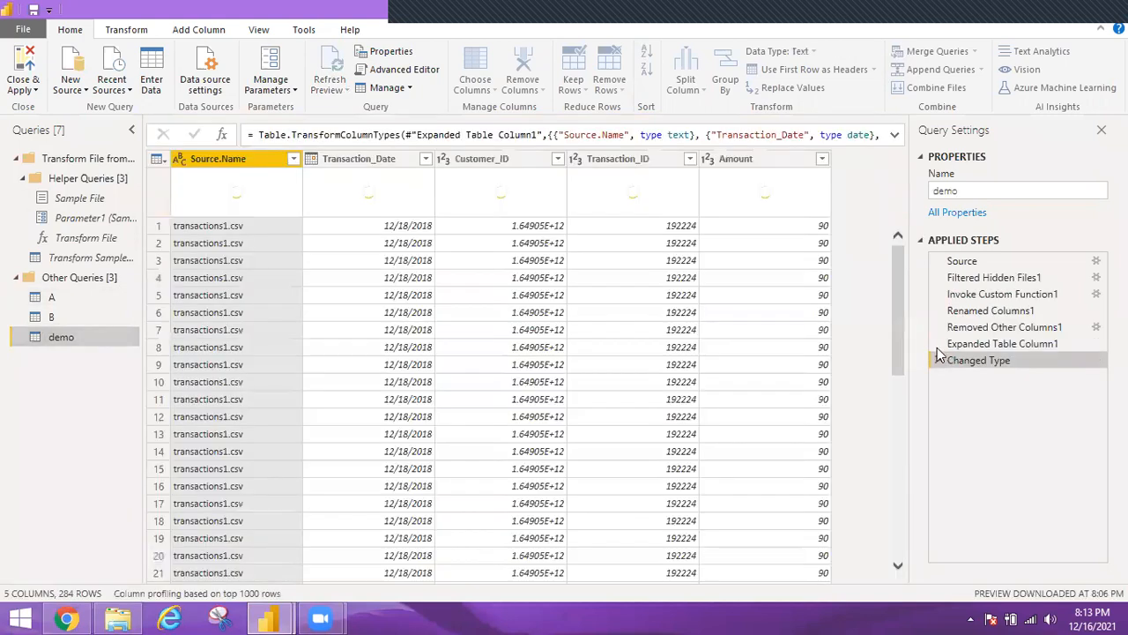
# Step: Delete all of the demo query's applied steps after Source
pyautogui.click(938, 360)
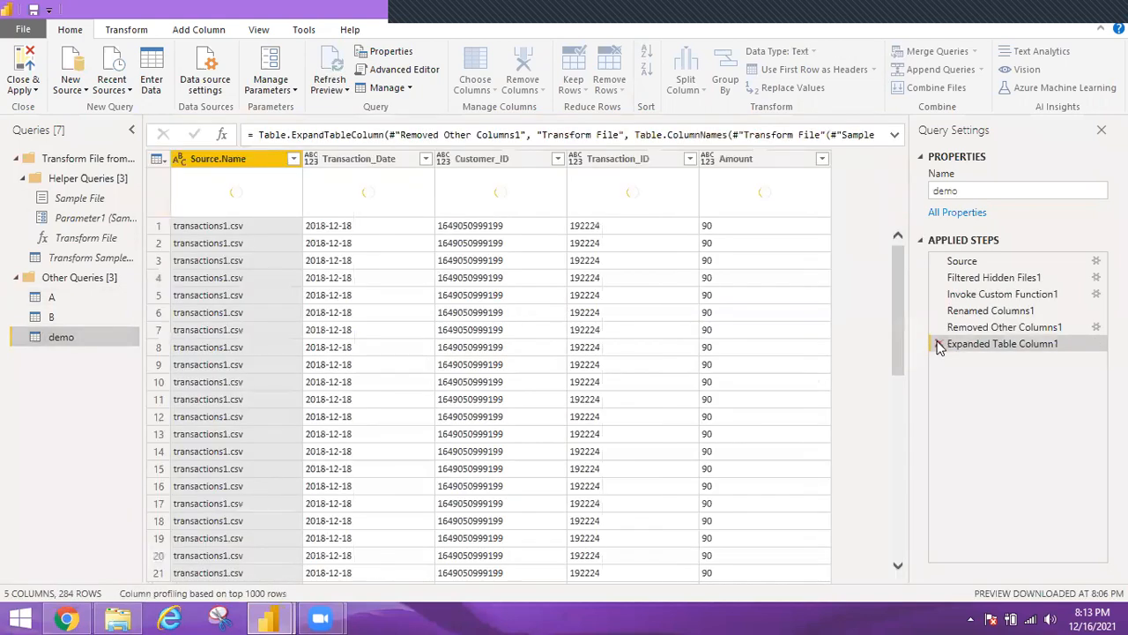
pyautogui.click(939, 343)
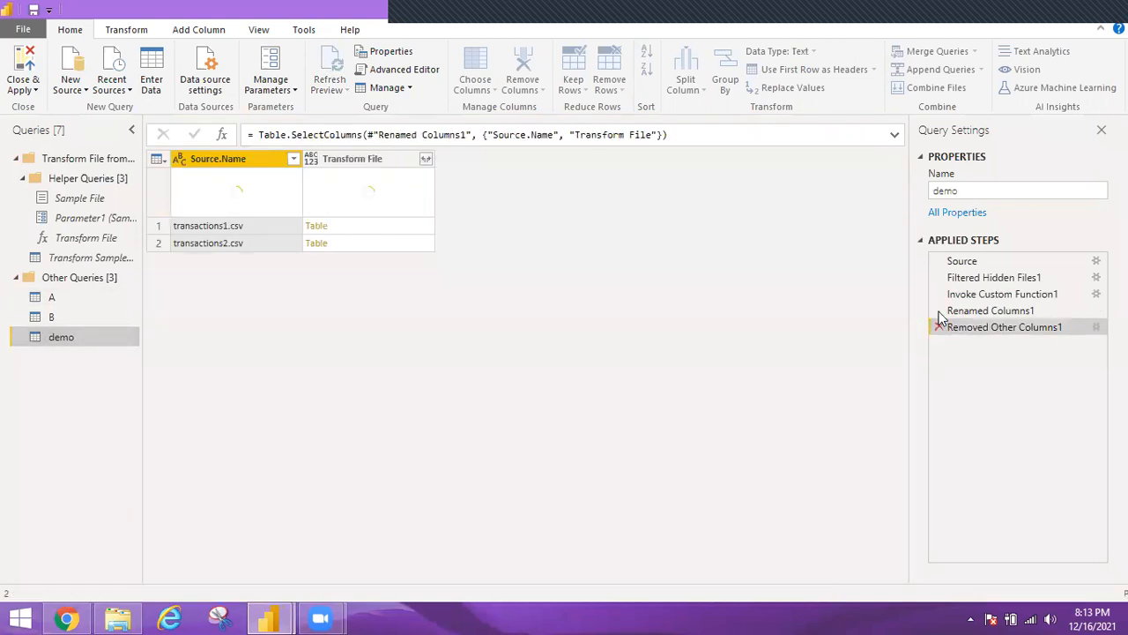
pyautogui.click(939, 327)
pyautogui.click(938, 294)
pyautogui.click(938, 277)
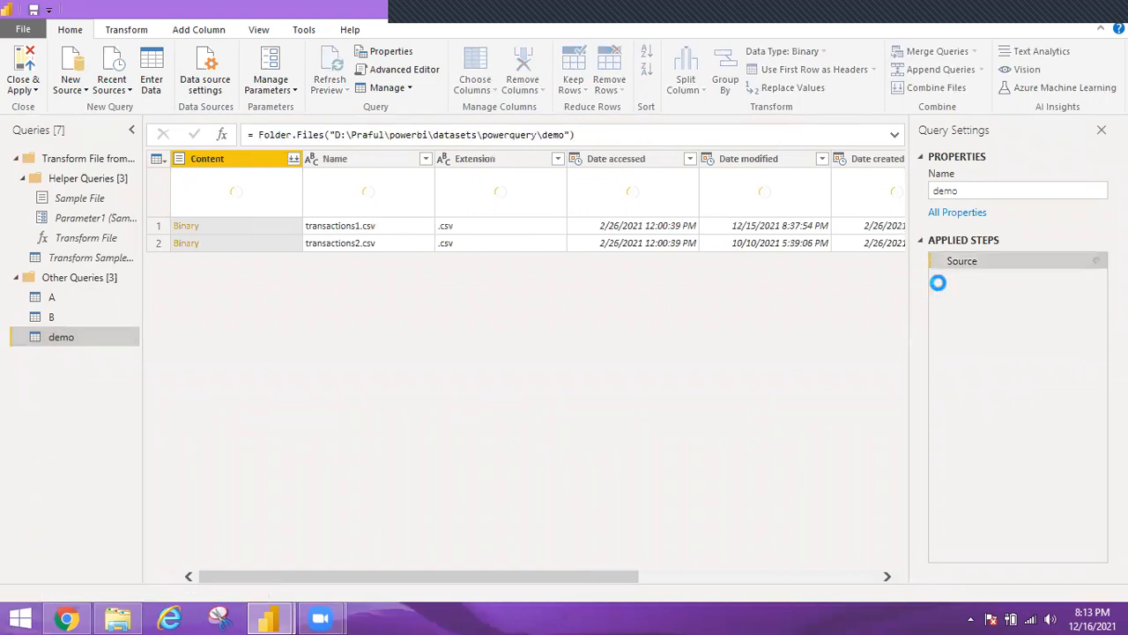
# Step: Refresh the previews of all queries and view the demo query's file list through its last rows
pyautogui.click(330, 89)
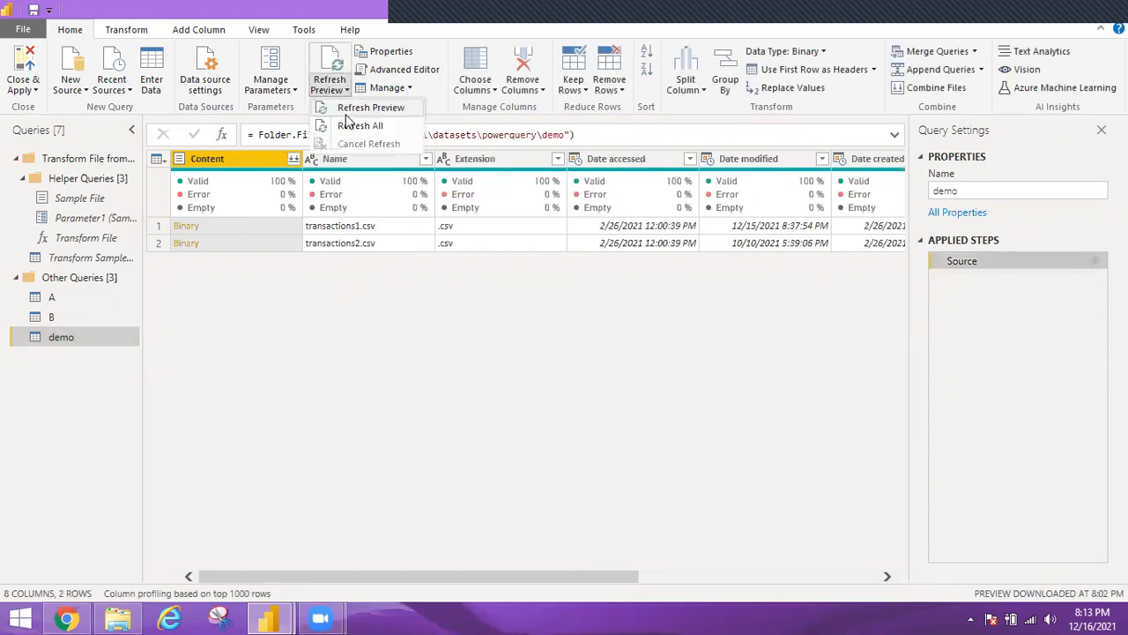
pyautogui.click(349, 127)
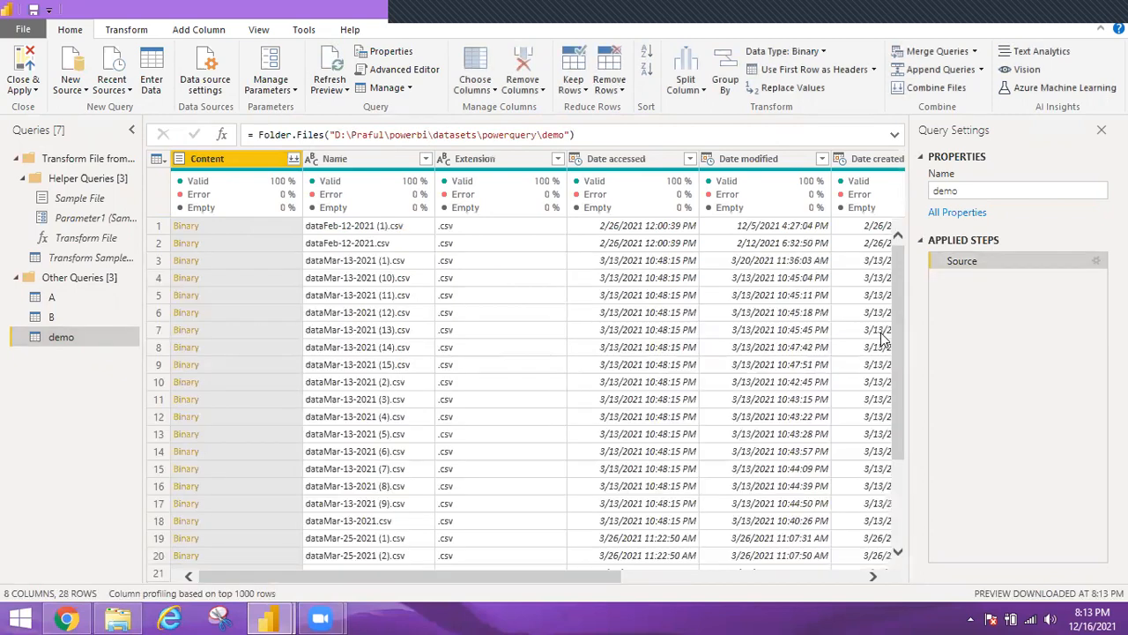
pyautogui.click(897, 519)
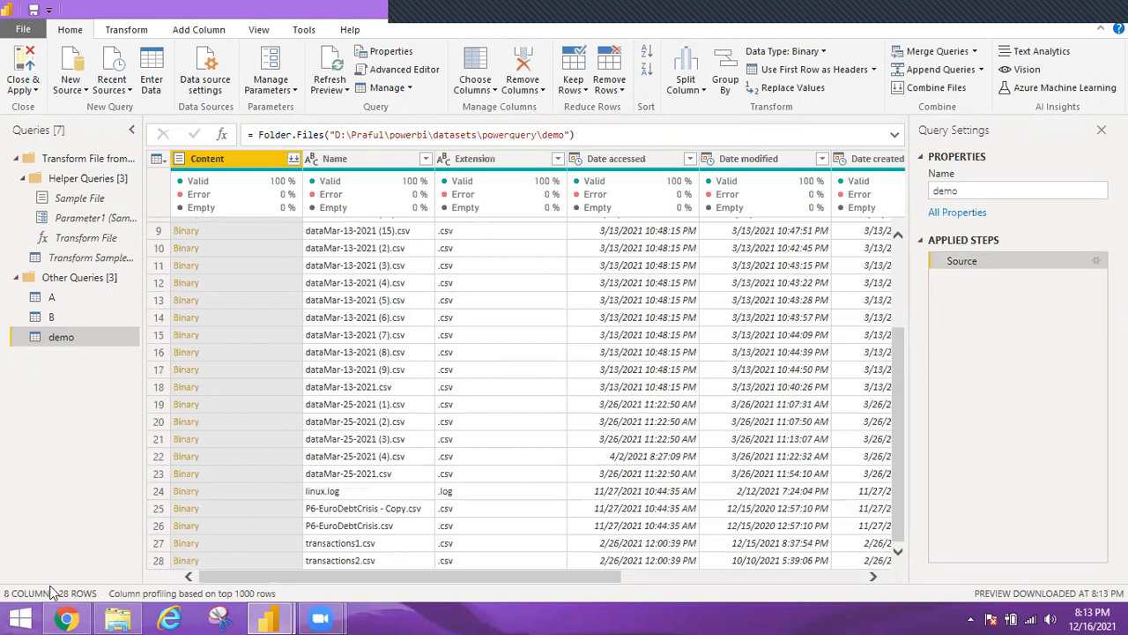
# Step: Compare the file list with the contents of the demo folder in File Explorer, and return to the Power Query Editor
pyautogui.hotkey('alt', 'Tab')
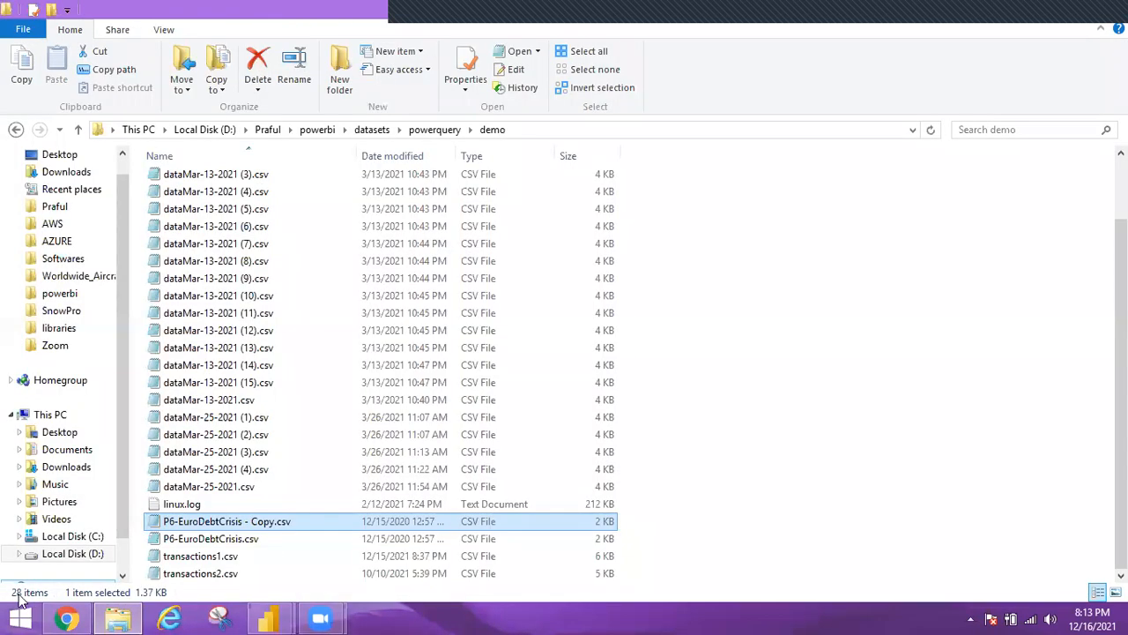
pyautogui.click(1057, 3)
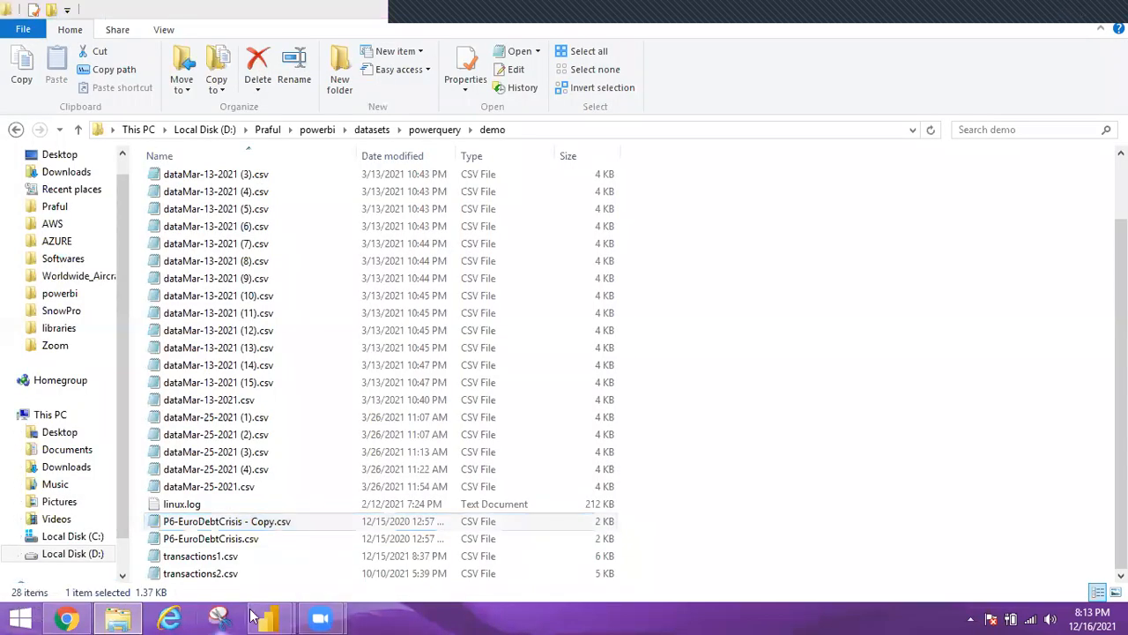
pyautogui.moveTo(270, 619)
pyautogui.click(344, 506)
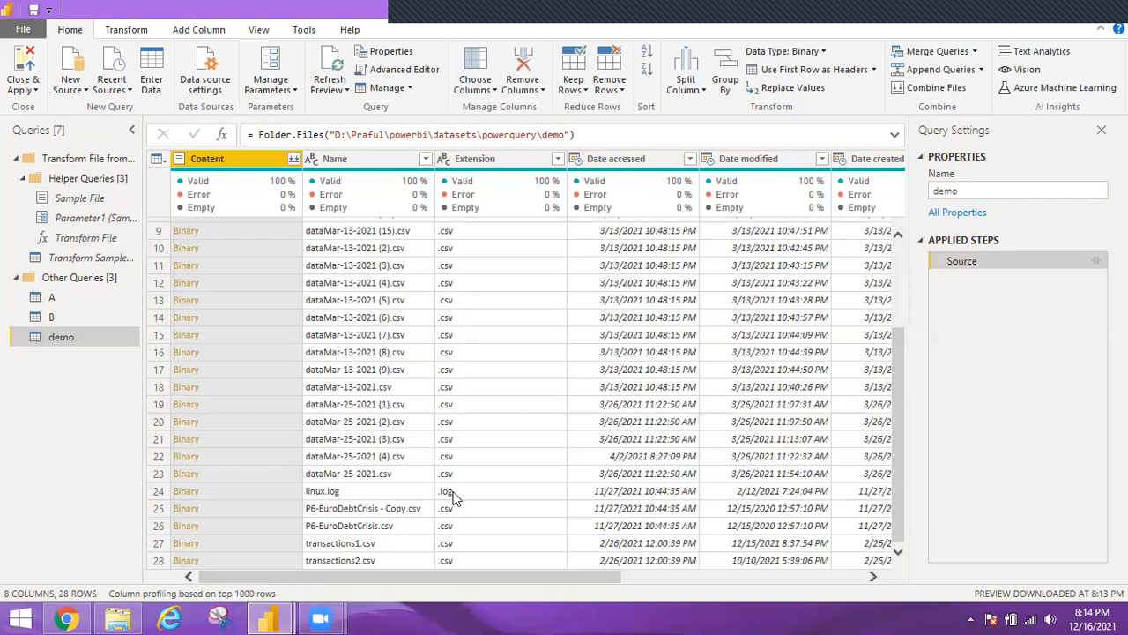
# Step: Filter the Extension column to exclude .log files and keep only .csv
pyautogui.click(558, 160)
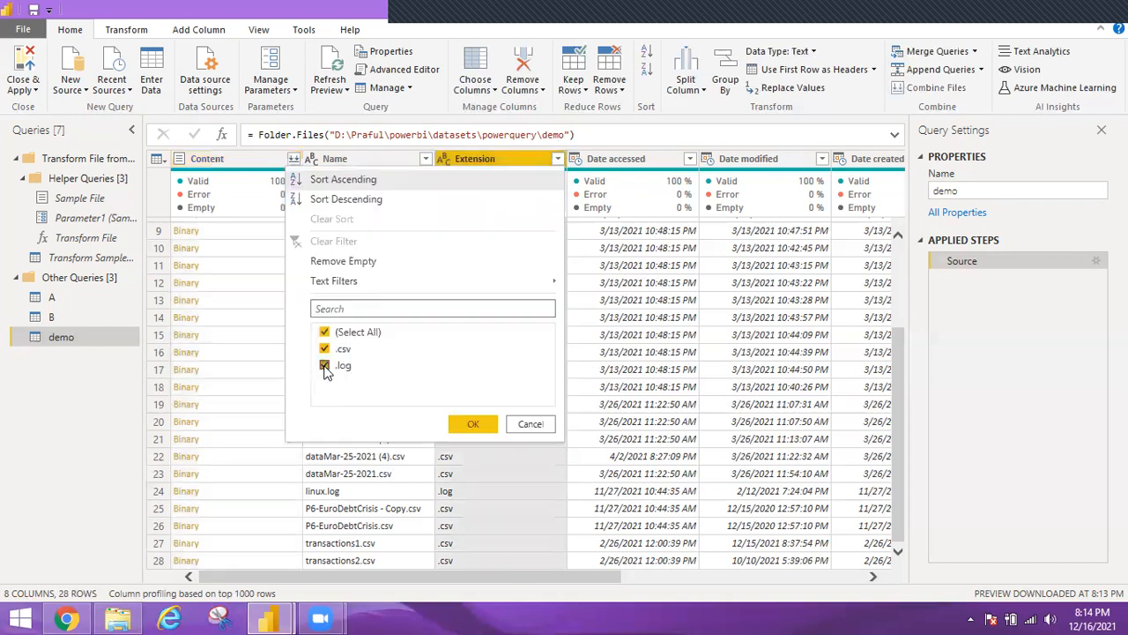
pyautogui.click(325, 366)
pyautogui.click(472, 424)
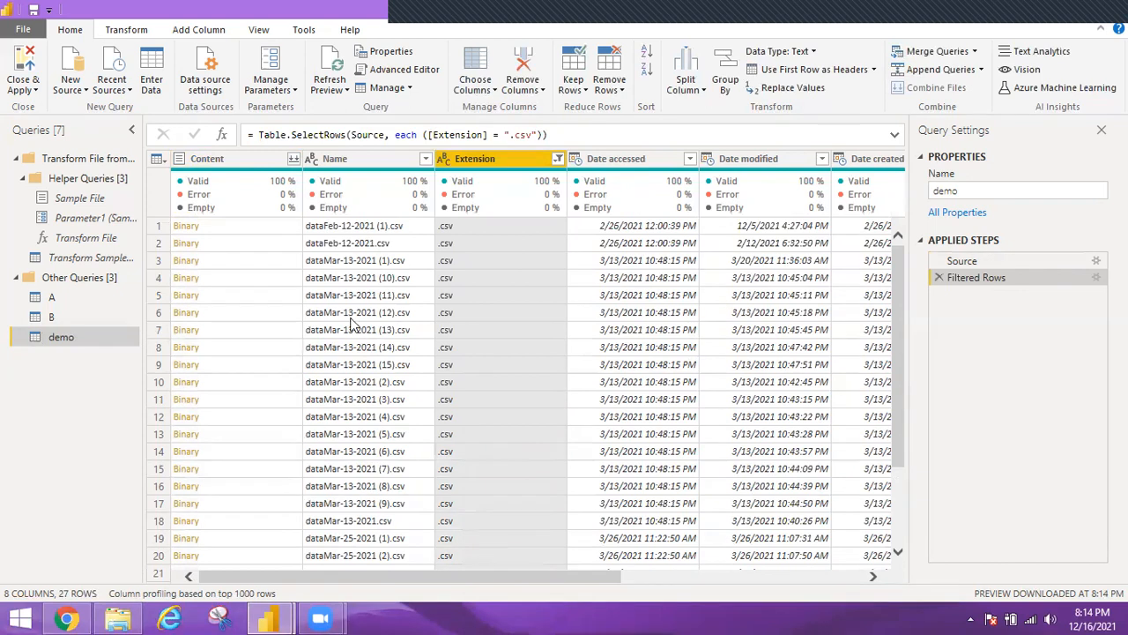
# Step: Filter the Name column to keep only files whose name does not begin with P6, and check the remaining rows
pyautogui.click(426, 159)
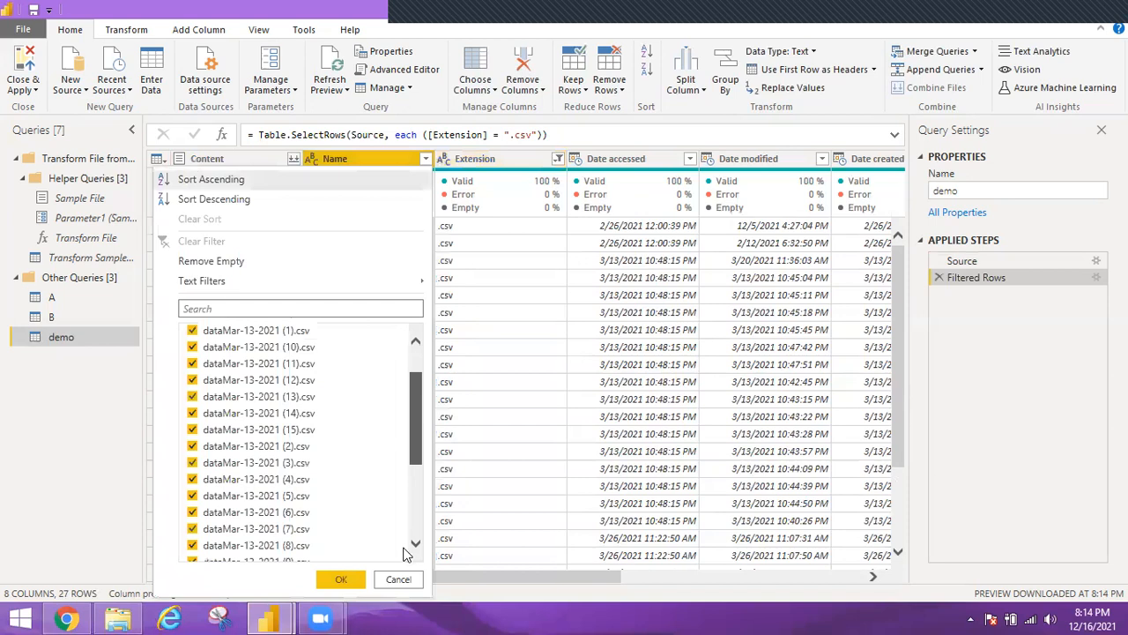
pyautogui.scroll(-5, 194, 511)
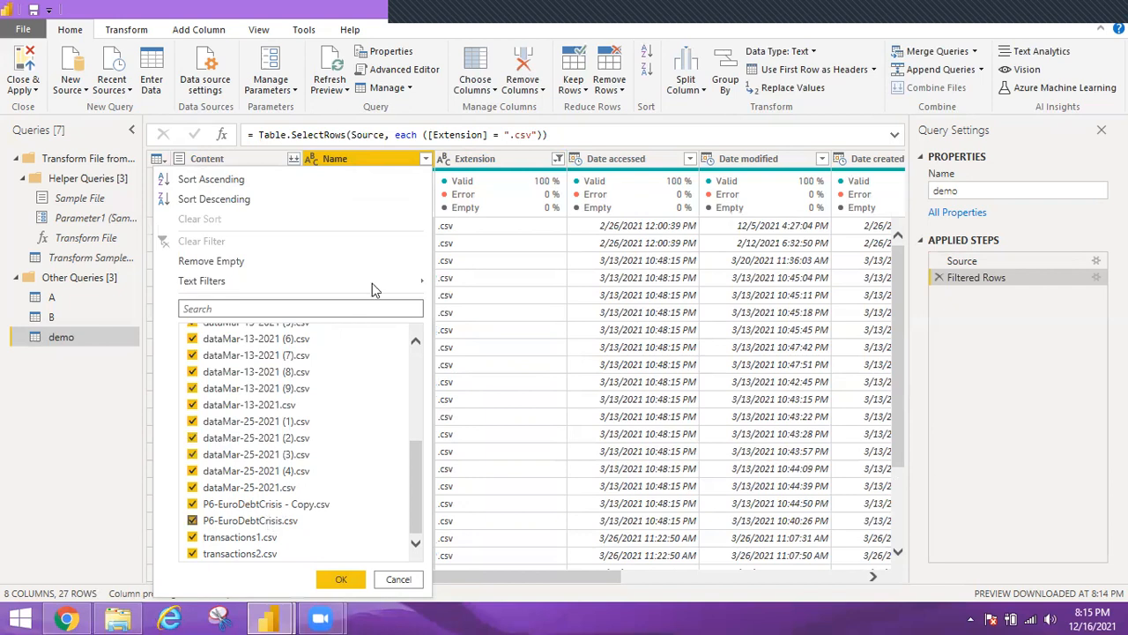
pyautogui.moveTo(392, 290)
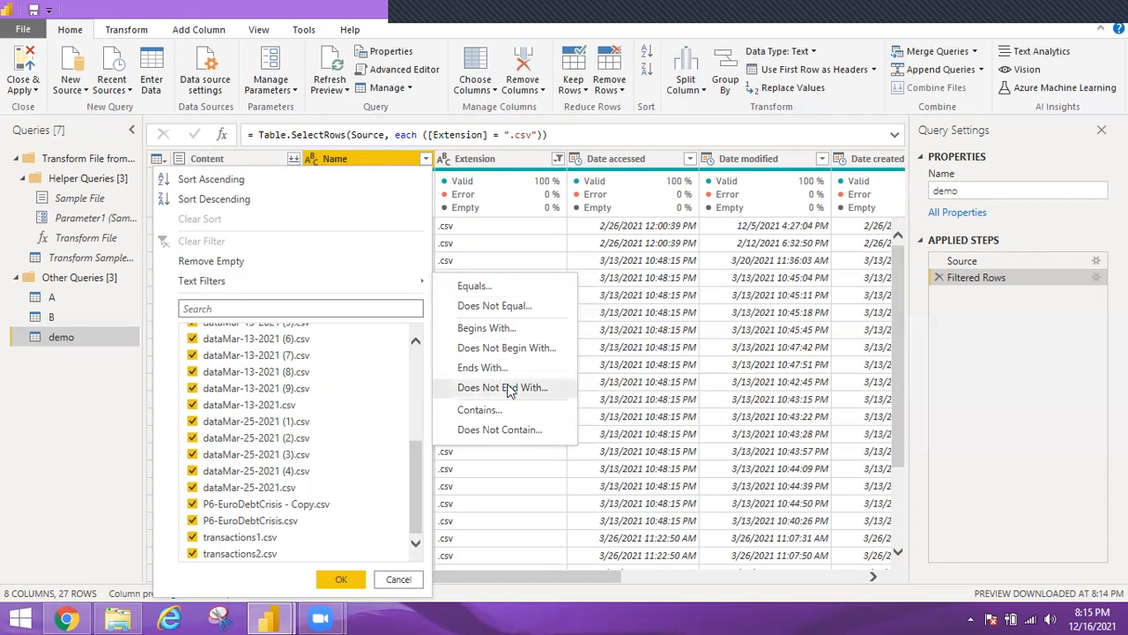
pyautogui.click(487, 329)
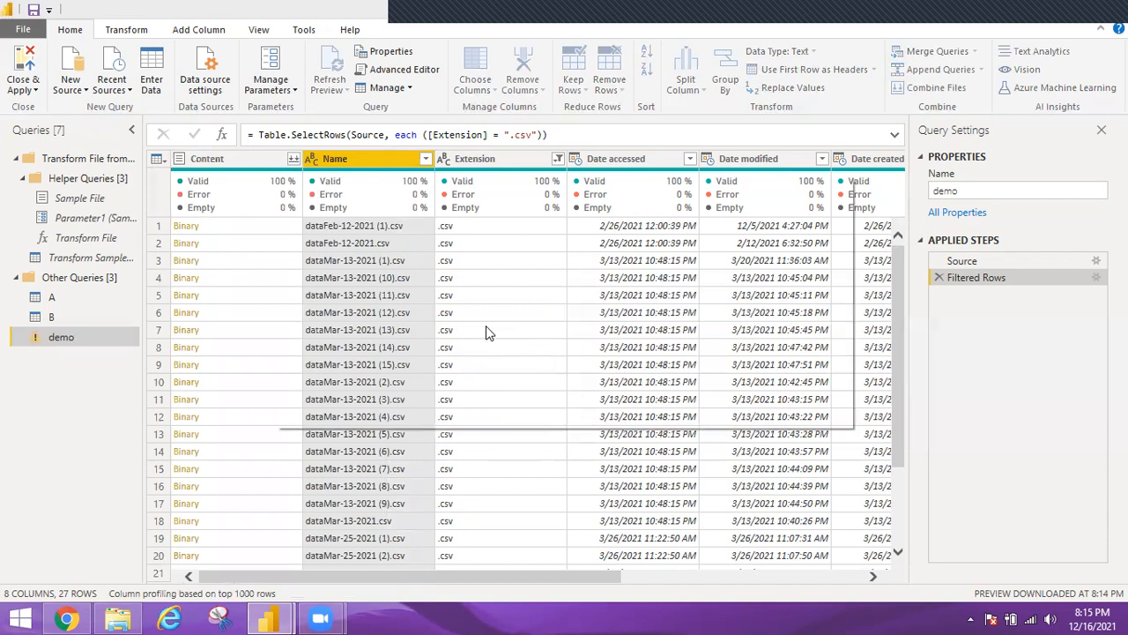
pyautogui.click(430, 305)
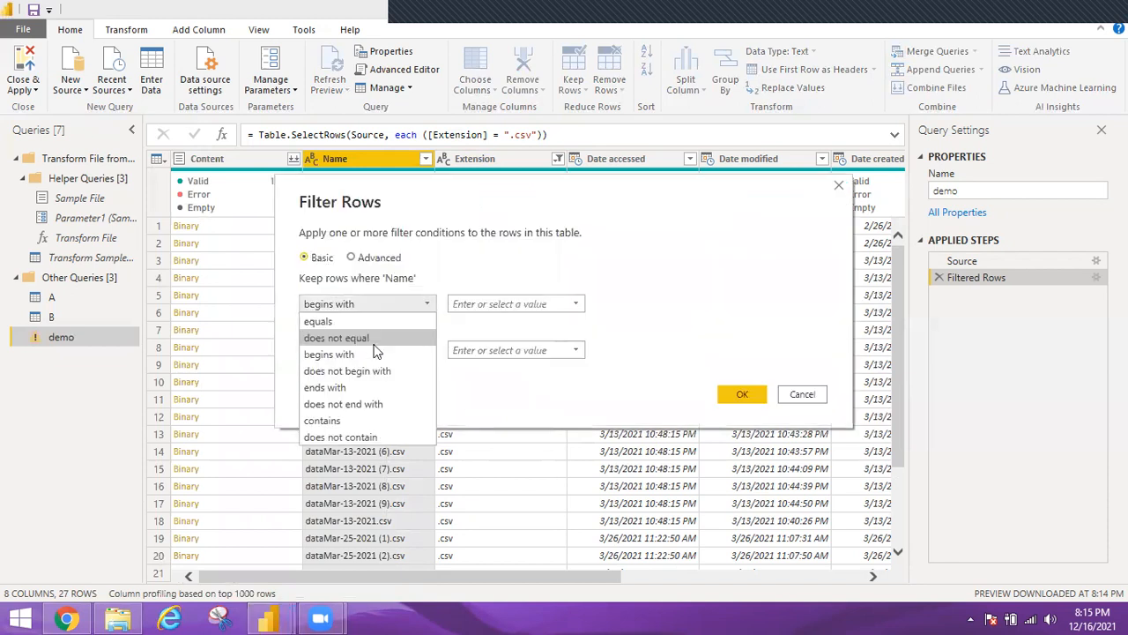
pyautogui.click(350, 374)
pyautogui.click(500, 305)
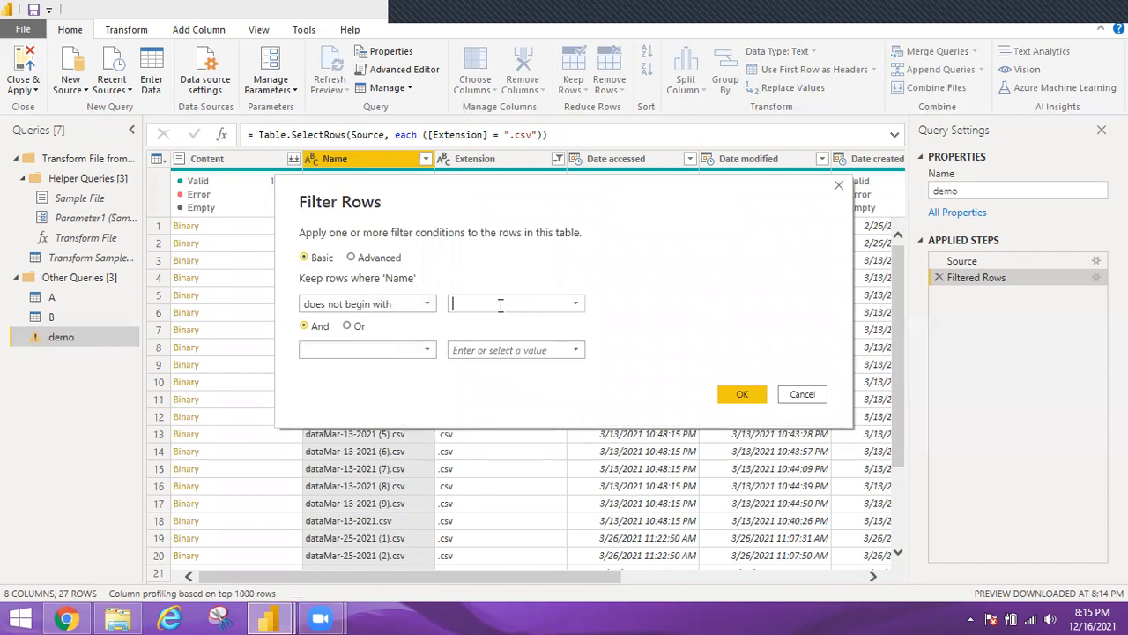
pyautogui.write('P6')
pyautogui.click(741, 399)
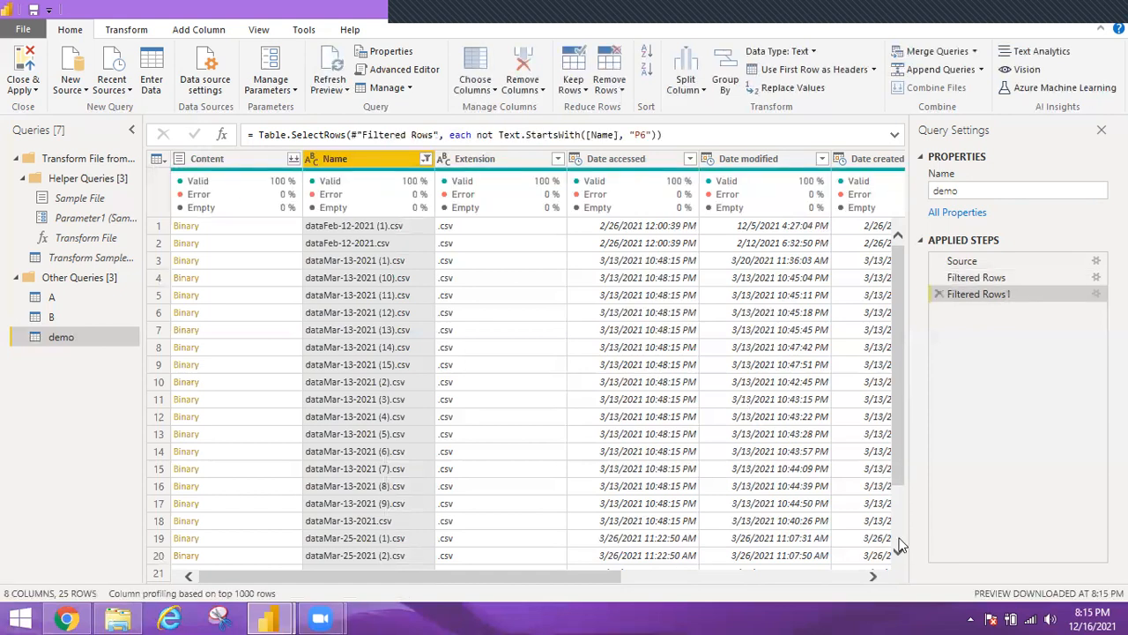
pyautogui.scroll(-2, 900, 544)
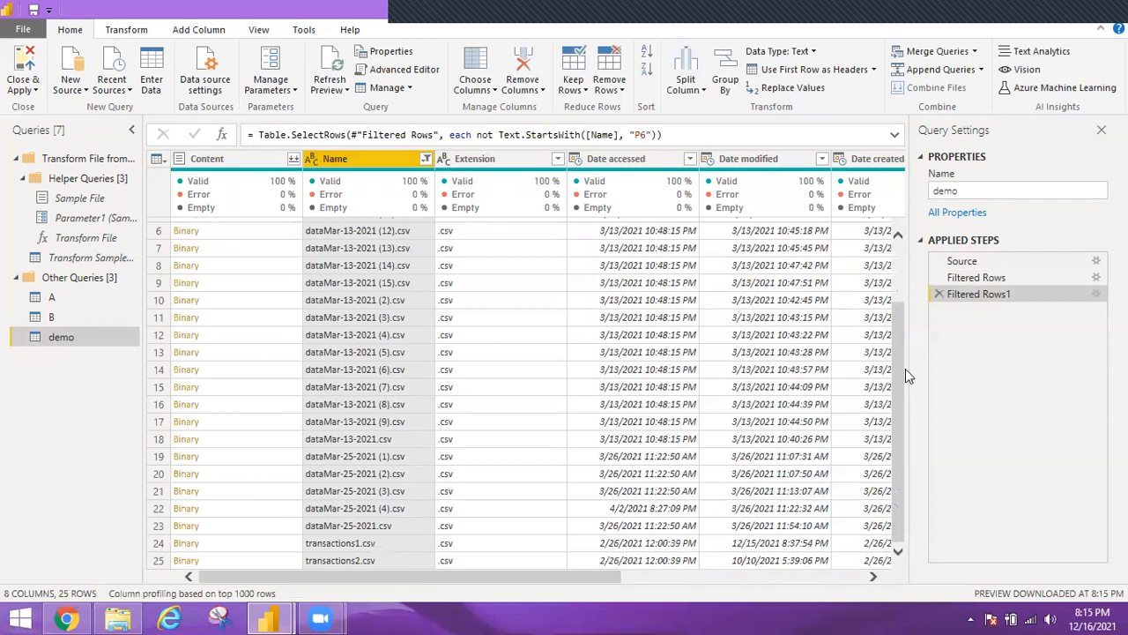
pyautogui.scroll(2, 905, 369)
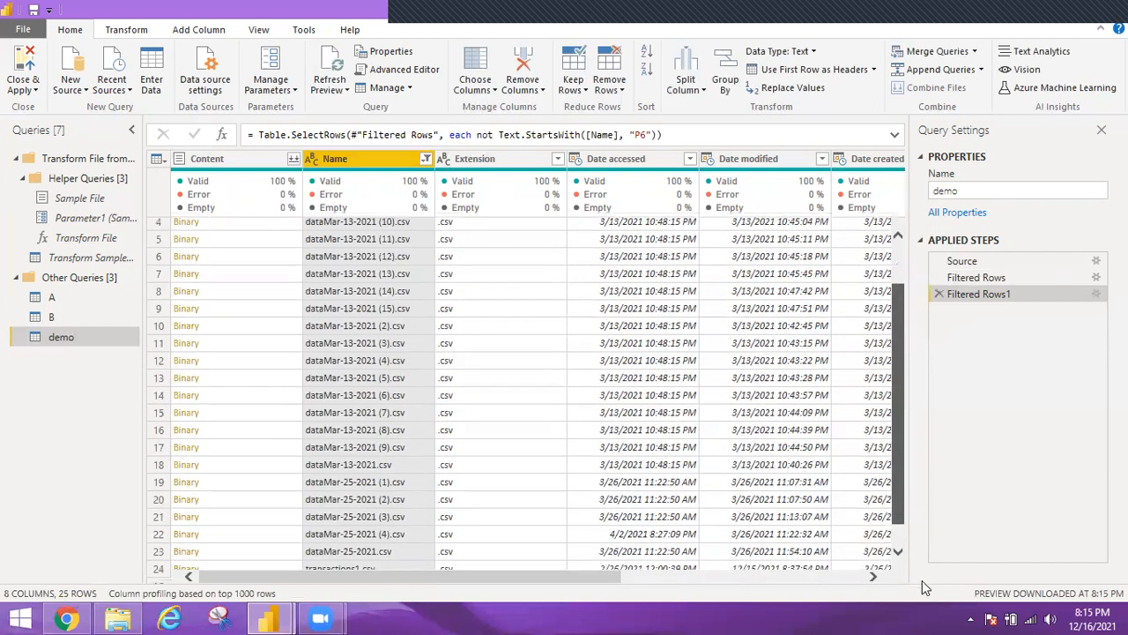
pyautogui.scroll(-2, 617, 414)
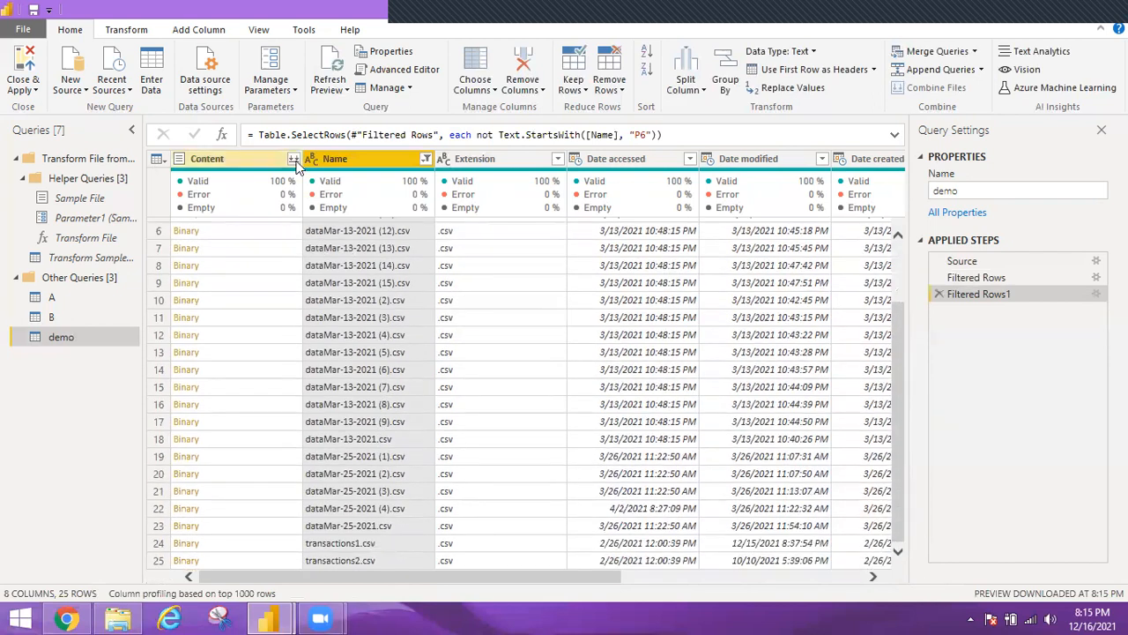
pyautogui.moveTo(375, 191)
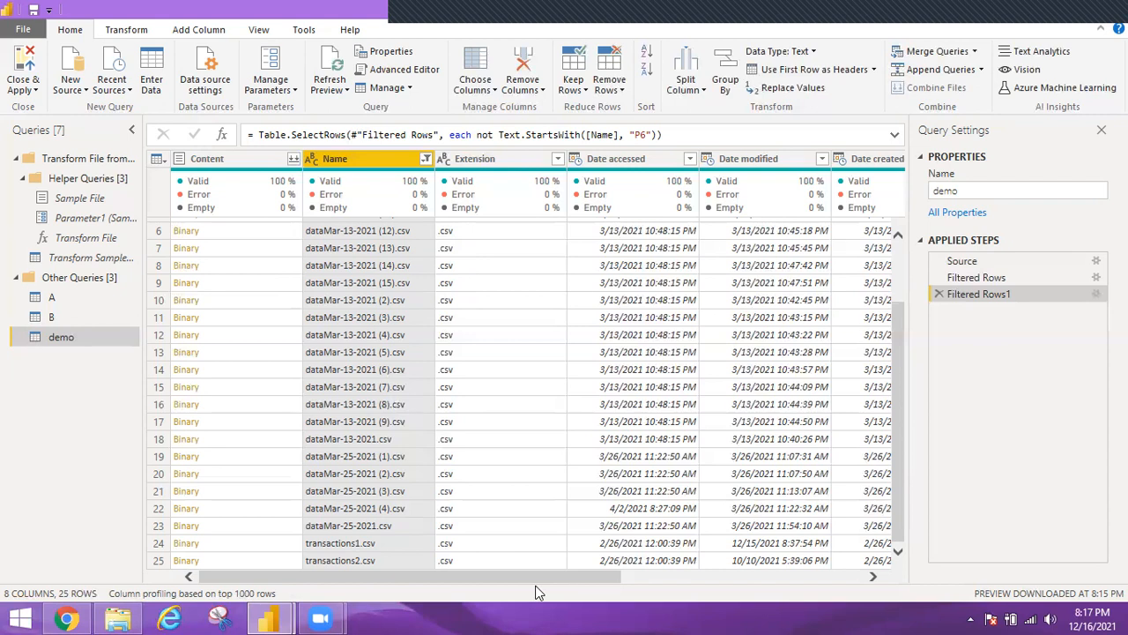
# Step: Filter the Date created column to keep only the latest file, and inspect the remaining row's columns
pyautogui.moveTo(534, 578); pyautogui.dragTo(616, 579)
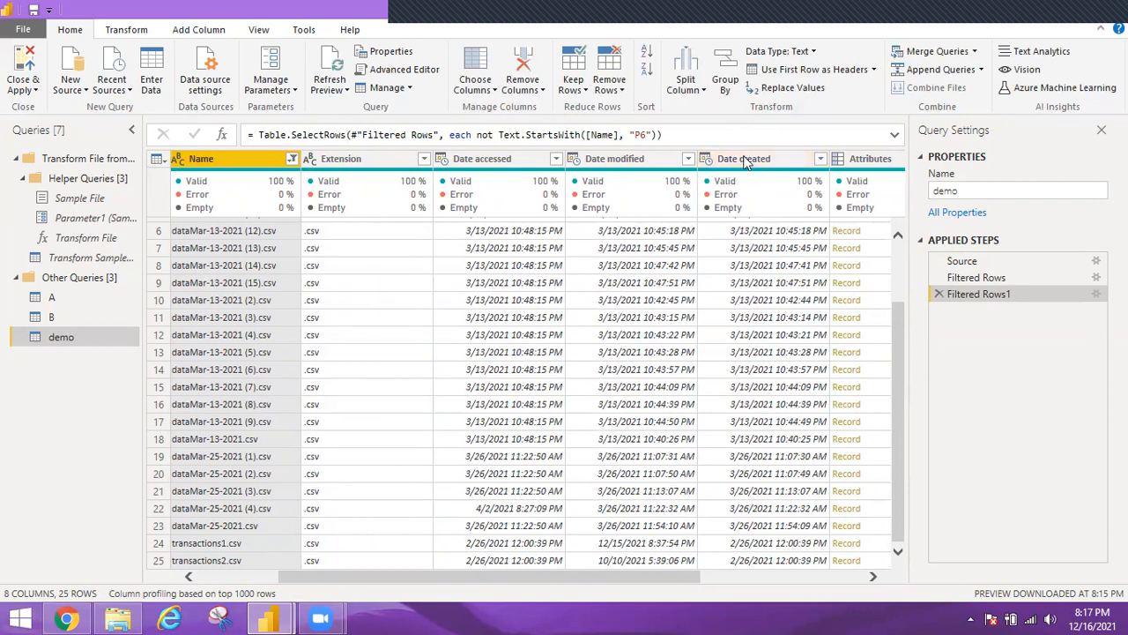
pyautogui.click(820, 160)
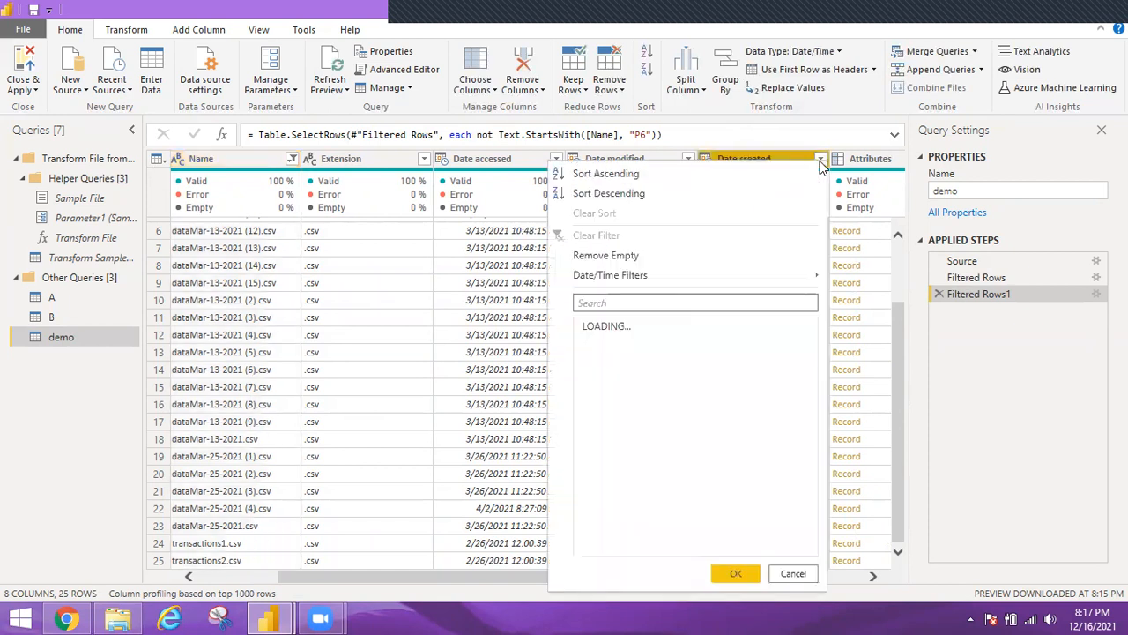
pyautogui.moveTo(818, 277)
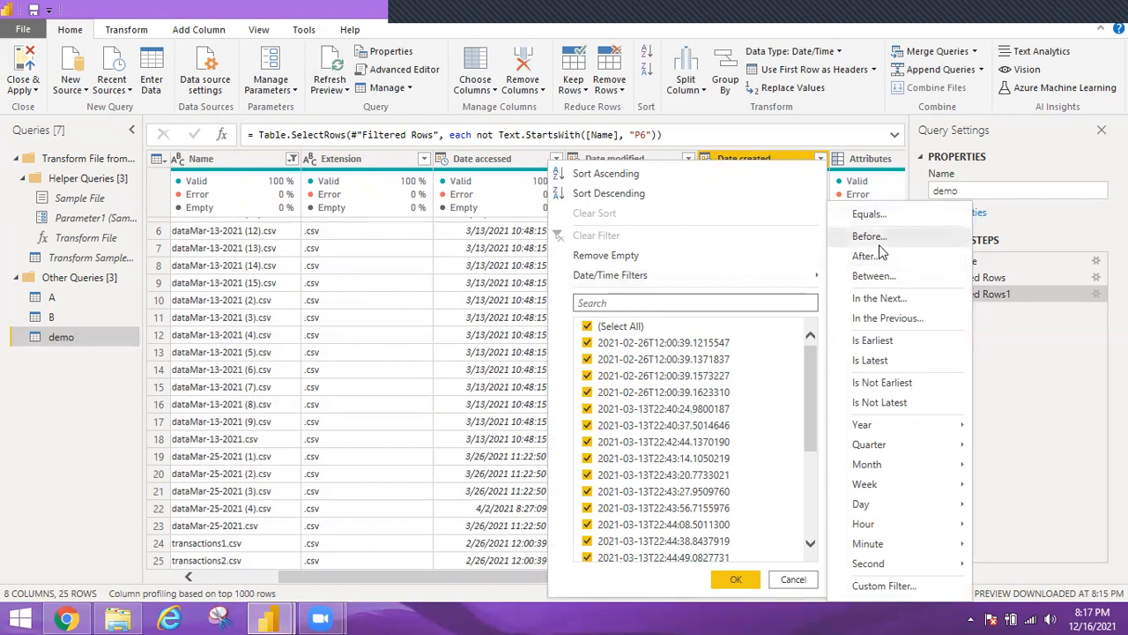
pyautogui.click(872, 363)
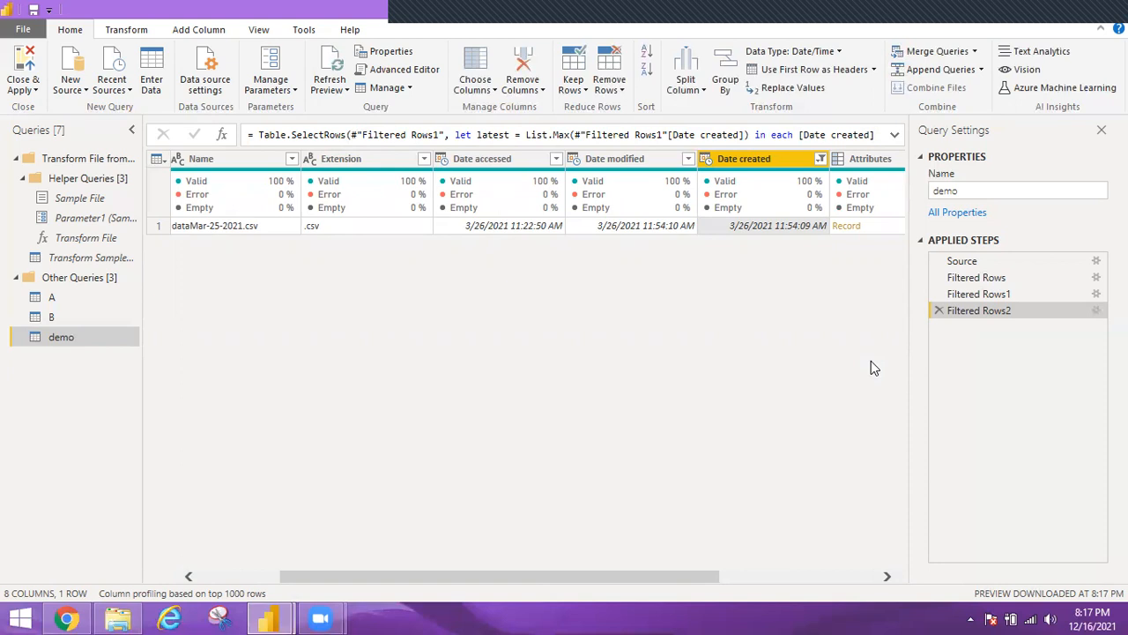
pyautogui.click(208, 578)
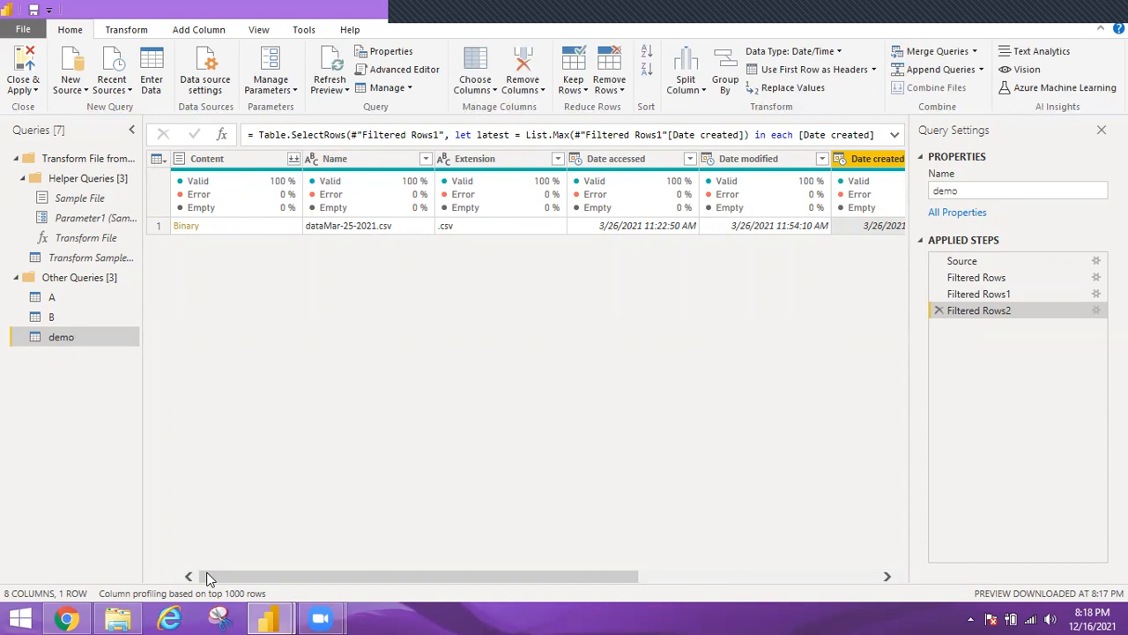
pyautogui.moveTo(500, 571); pyautogui.dragTo(609, 535)
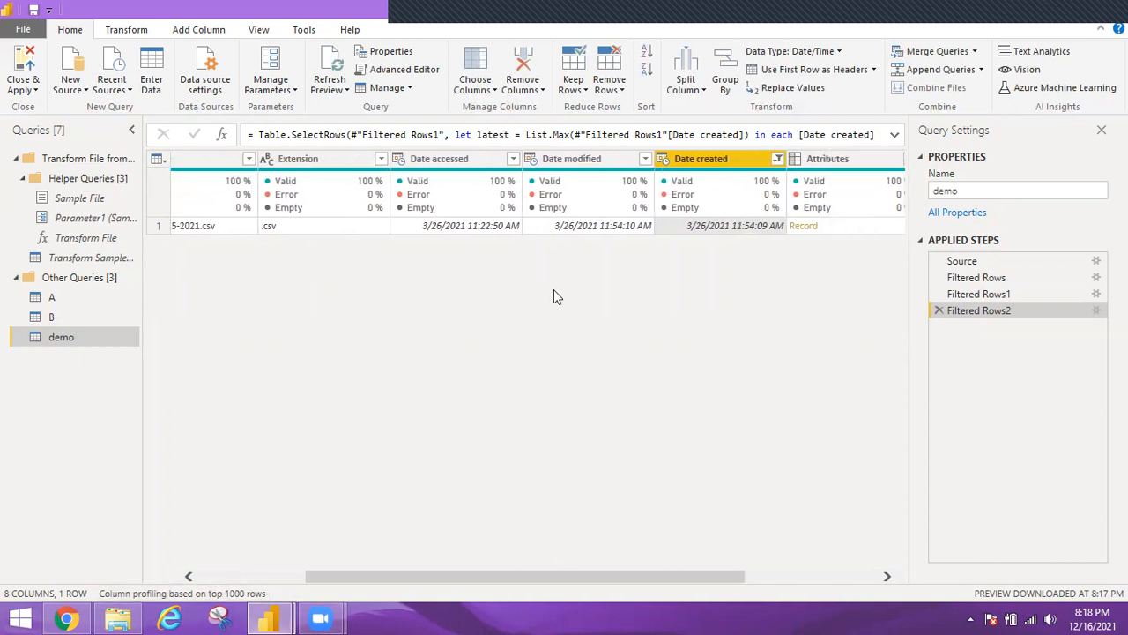
# Step: Clear the filter on the Date created column
pyautogui.click(777, 159)
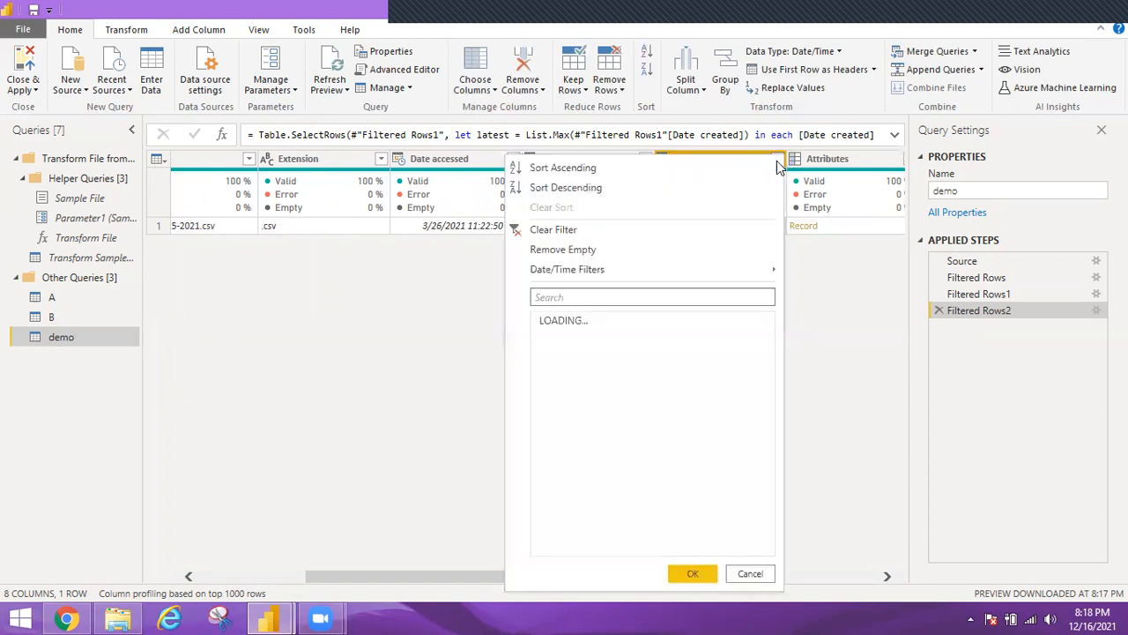
pyautogui.click(552, 230)
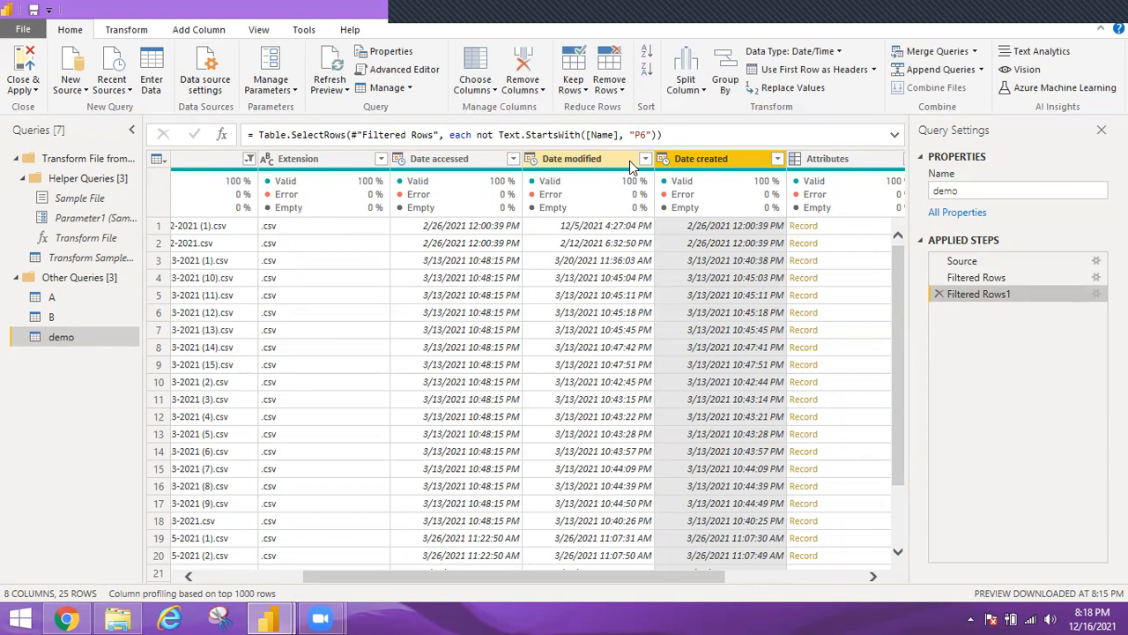
# Step: Combine the filtered CSV files using the first file as the sample, and compare the Source step with the Changed Type step
pyautogui.click(202, 579)
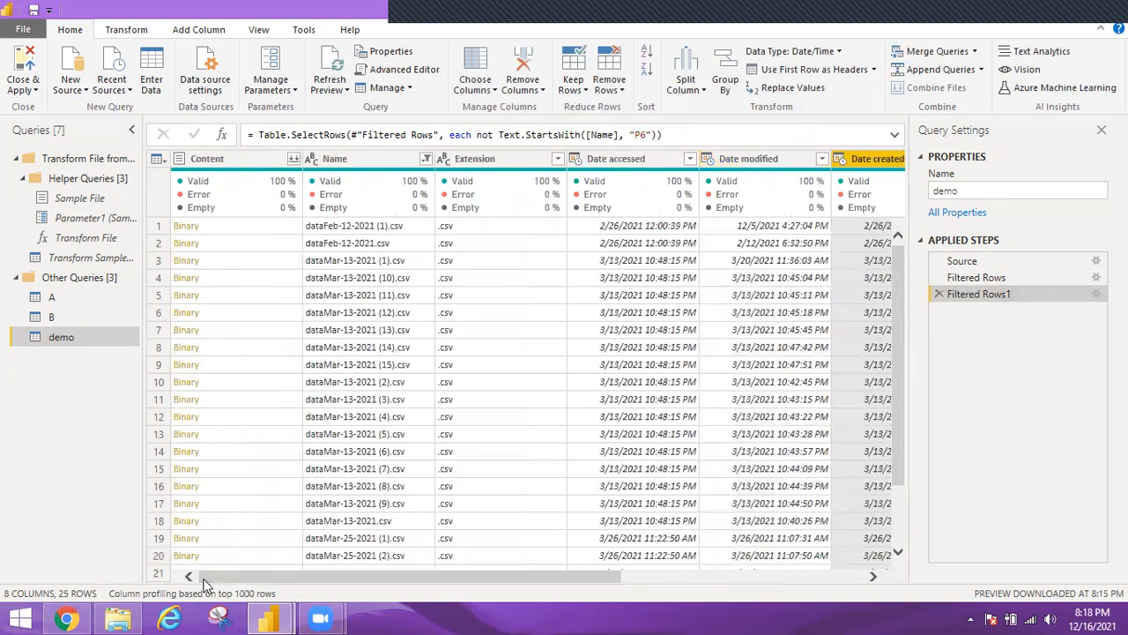
pyautogui.click(293, 160)
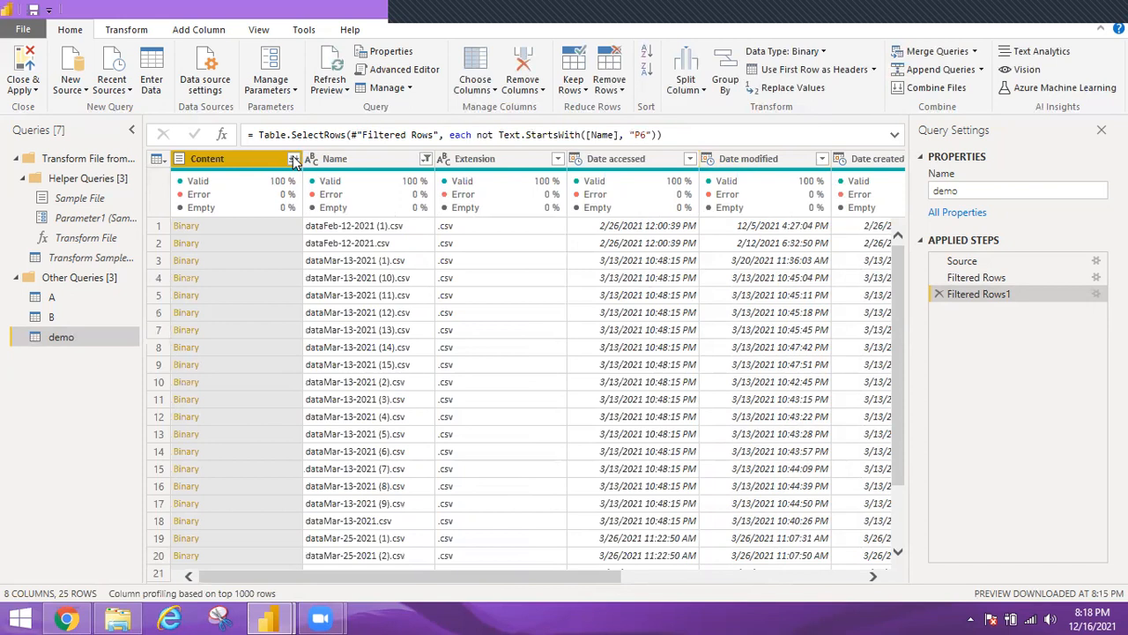
pyautogui.click(294, 160)
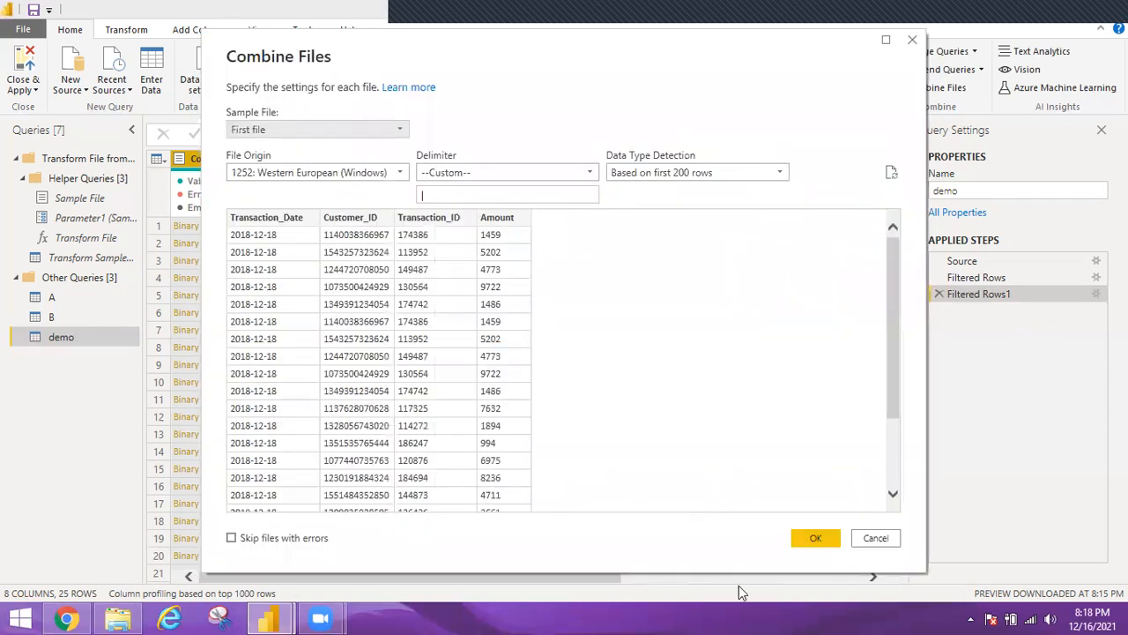
pyautogui.click(811, 539)
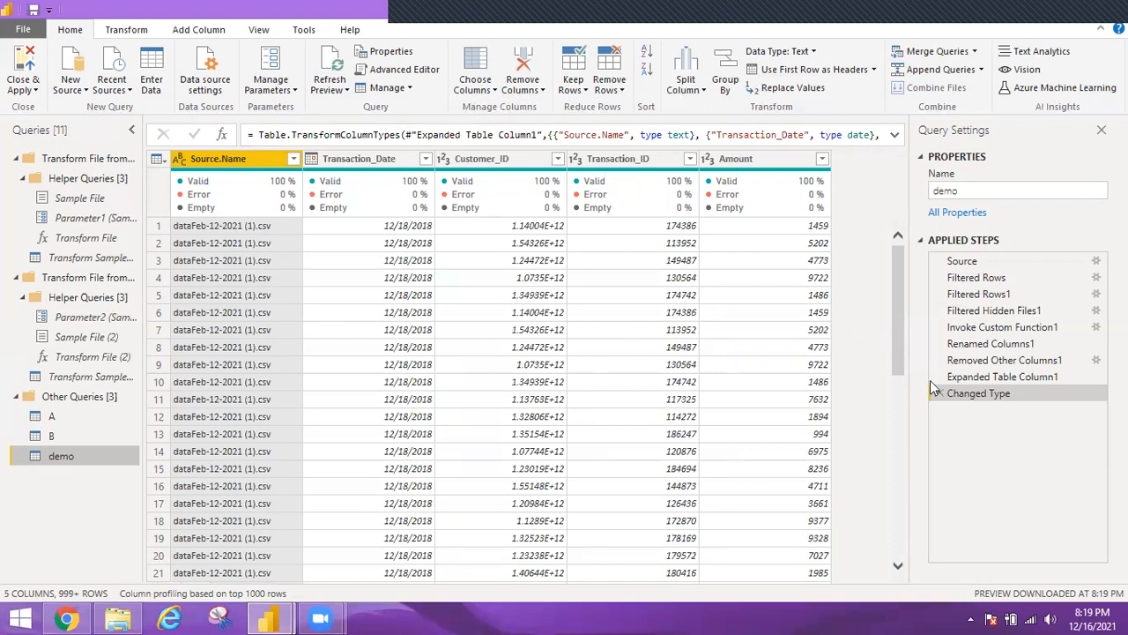
pyautogui.click(963, 261)
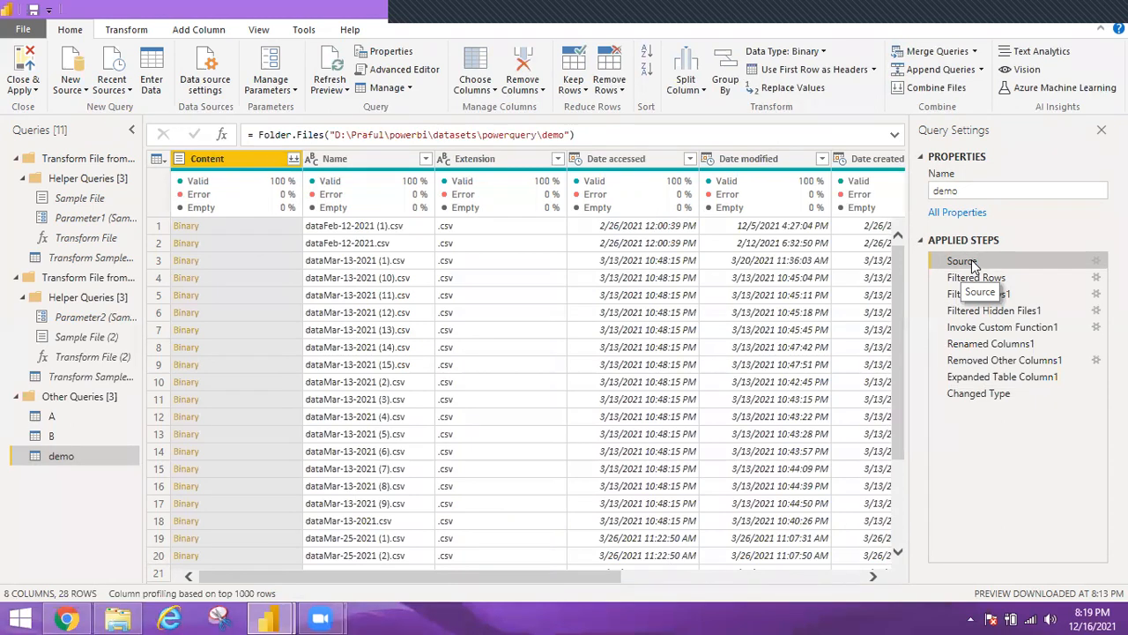
pyautogui.click(979, 397)
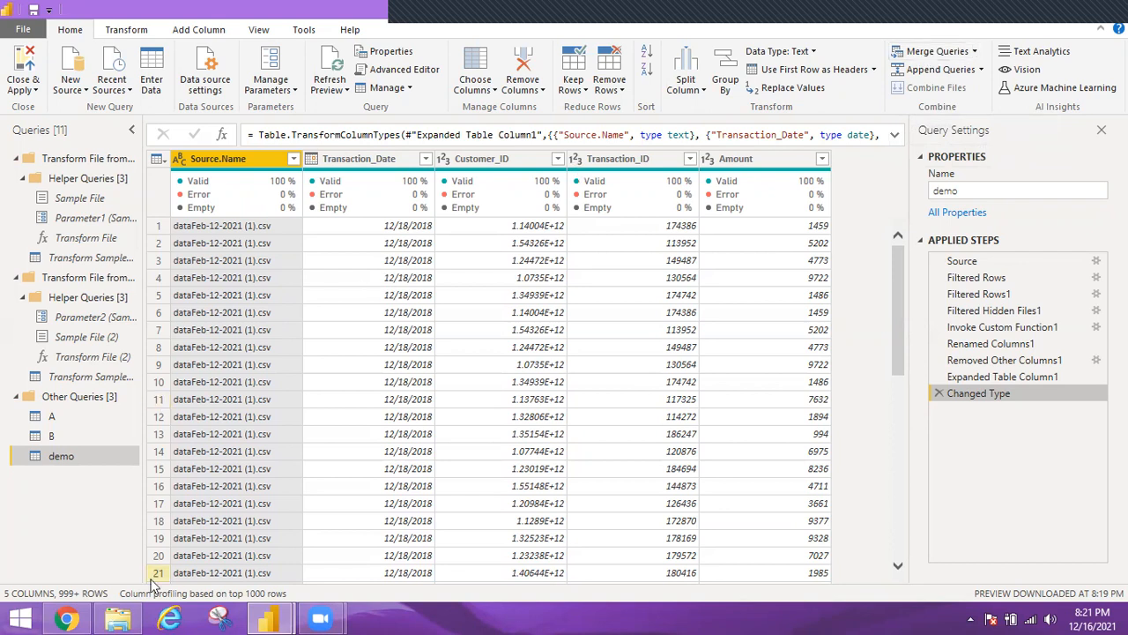
# Step: Switch to File Explorer, open append_merge.xlsx from the powerquery folder in Excel, and show the join examples on Sheet1
pyautogui.click(130, 616)
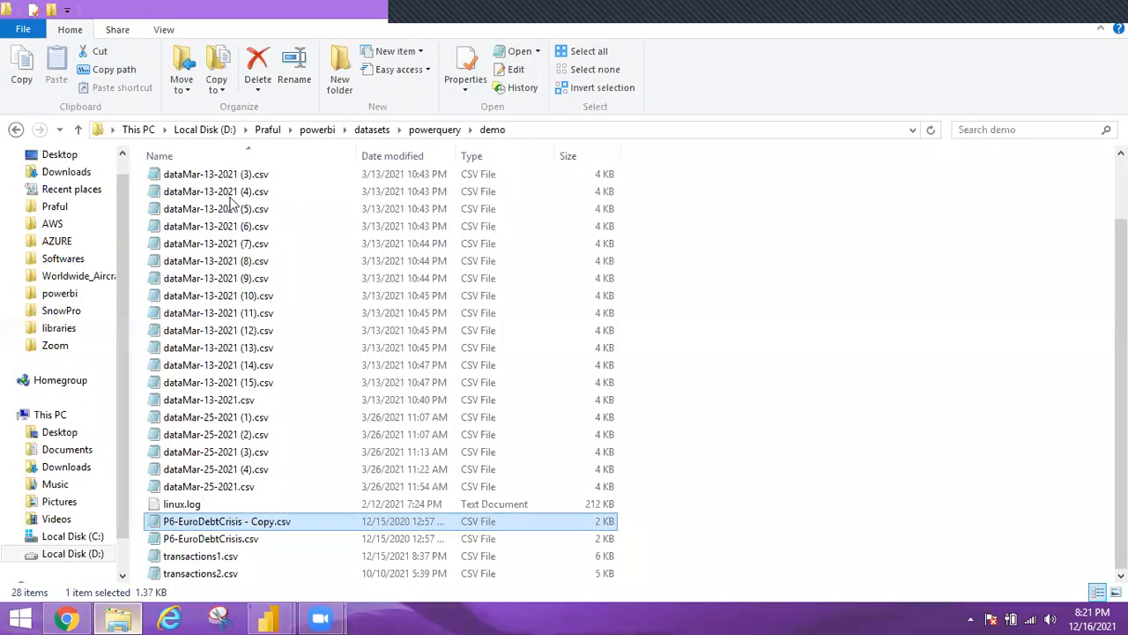
pyautogui.click(437, 129)
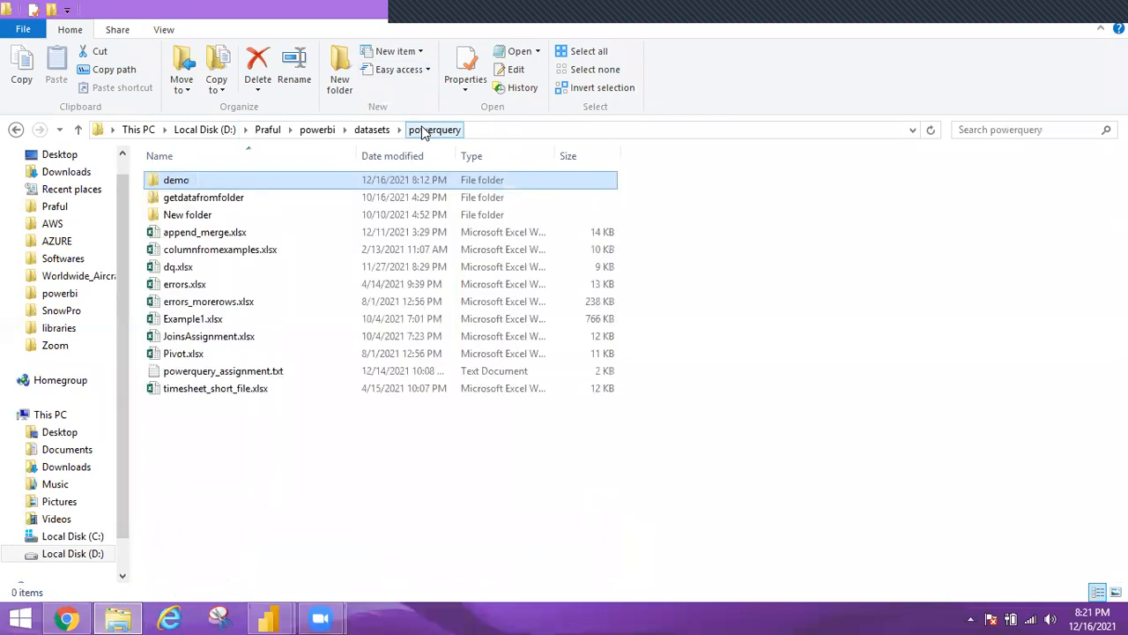
pyautogui.doubleClick(193, 232)
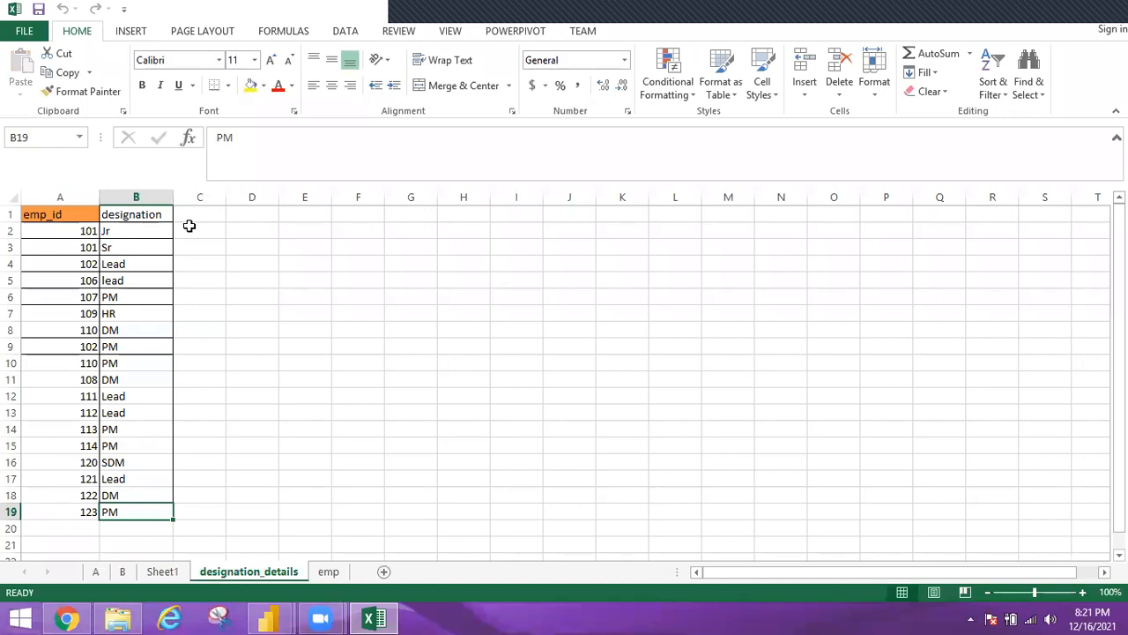
pyautogui.click(159, 572)
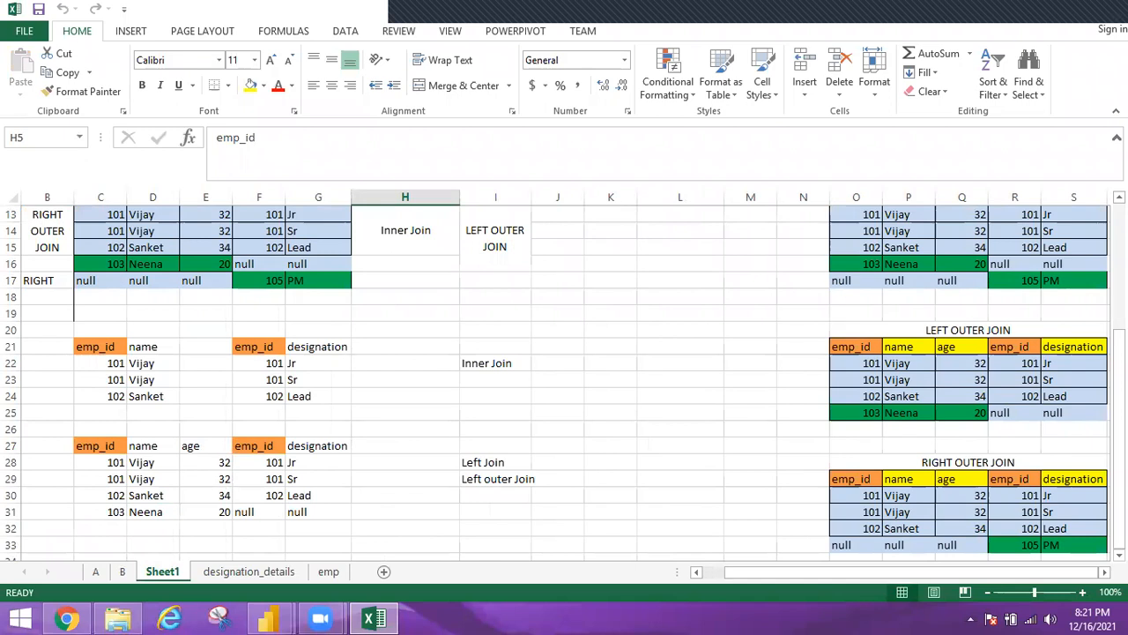
pyautogui.scroll(4, 890, 353)
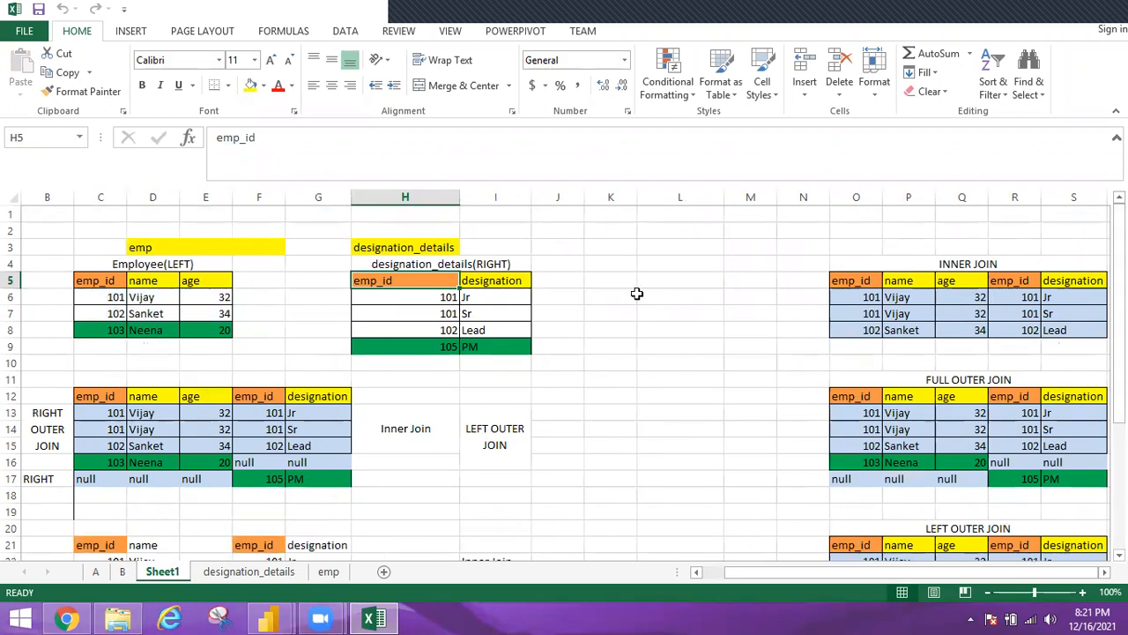
# Step: Examine the Employee table in C5:E8 and the designation_details table in H5:I9, comparing the first emp_id of each
pyautogui.moveTo(80, 280); pyautogui.dragTo(228, 340)
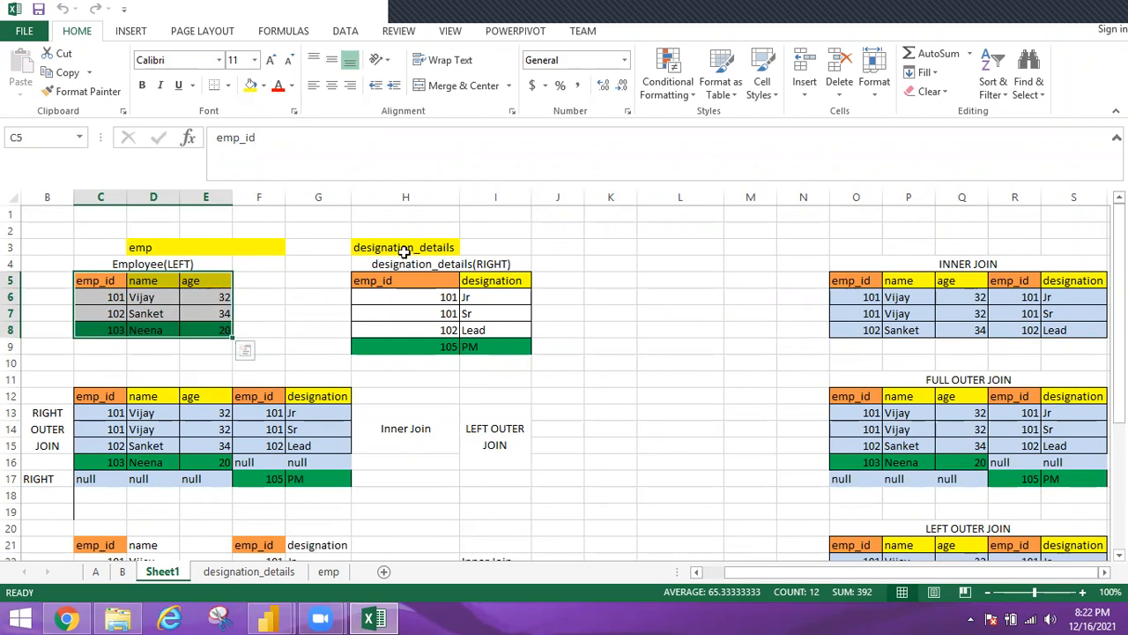
pyautogui.moveTo(374, 280); pyautogui.dragTo(497, 344)
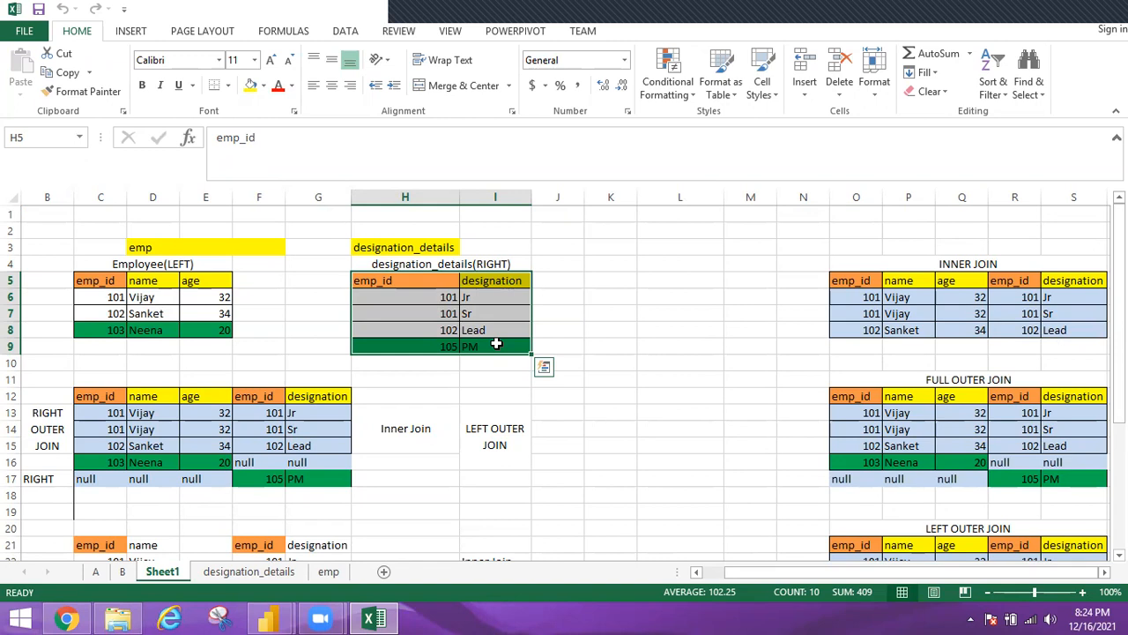
pyautogui.click(99, 299)
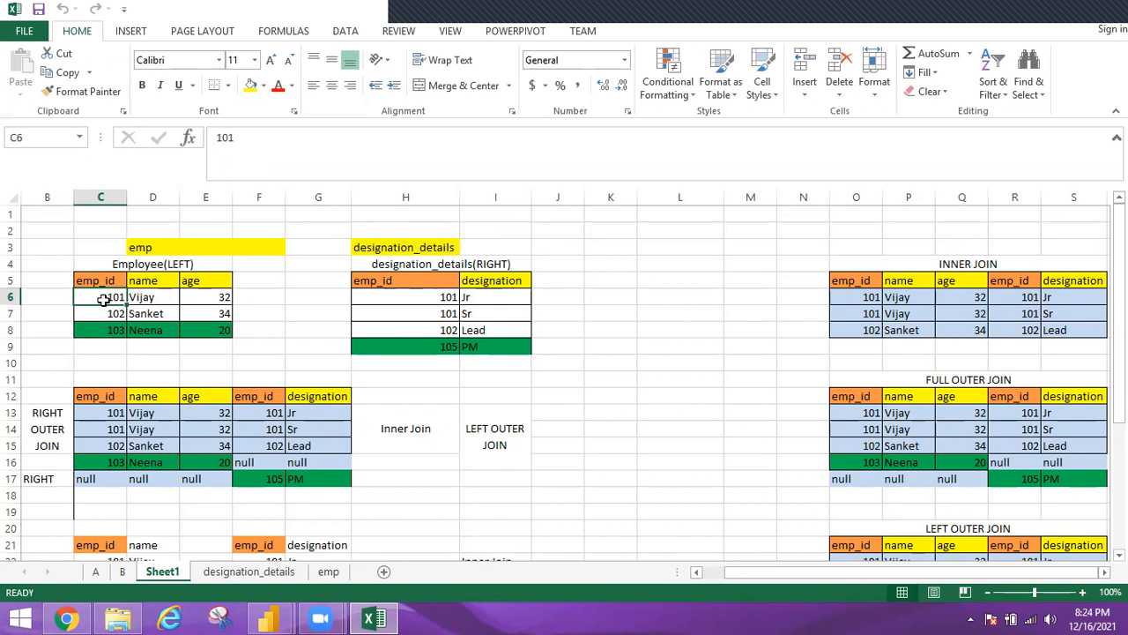
pyautogui.click(415, 297)
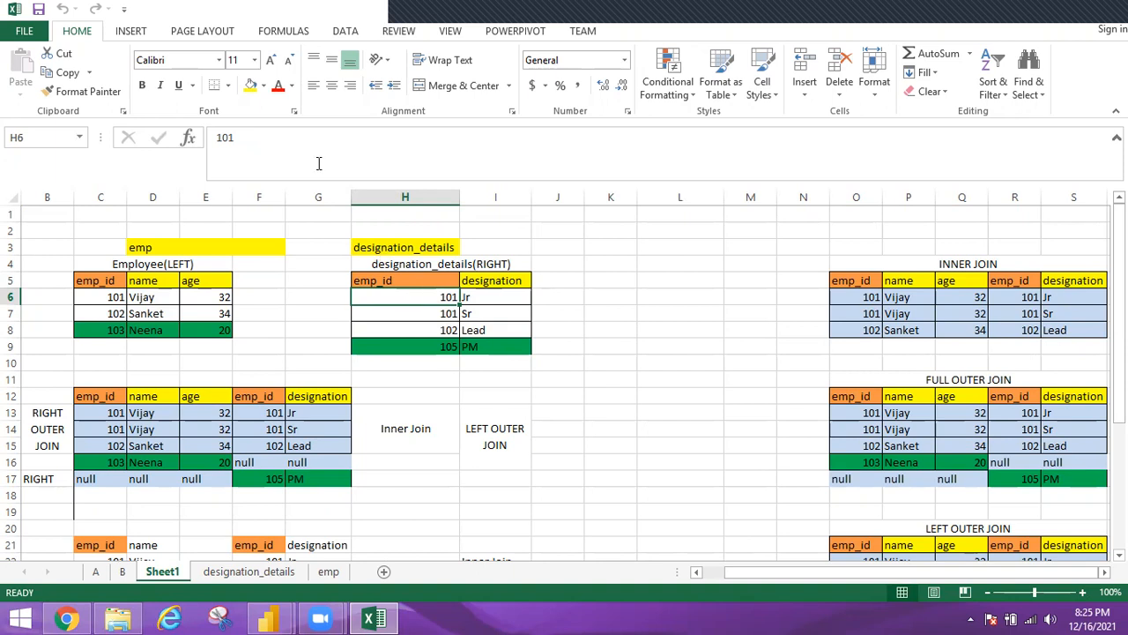
# Step: Trace the first Employee row into the inner join's first result row, checking each column from emp_id to designation
pyautogui.click(99, 300)
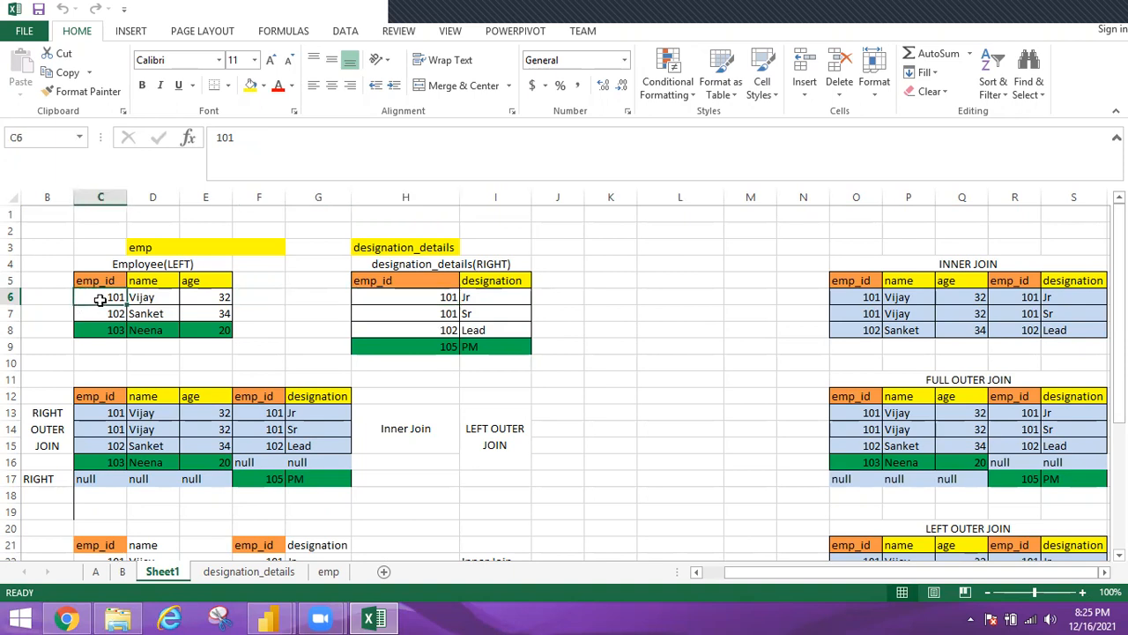
pyautogui.click(856, 297)
pyautogui.click(901, 298)
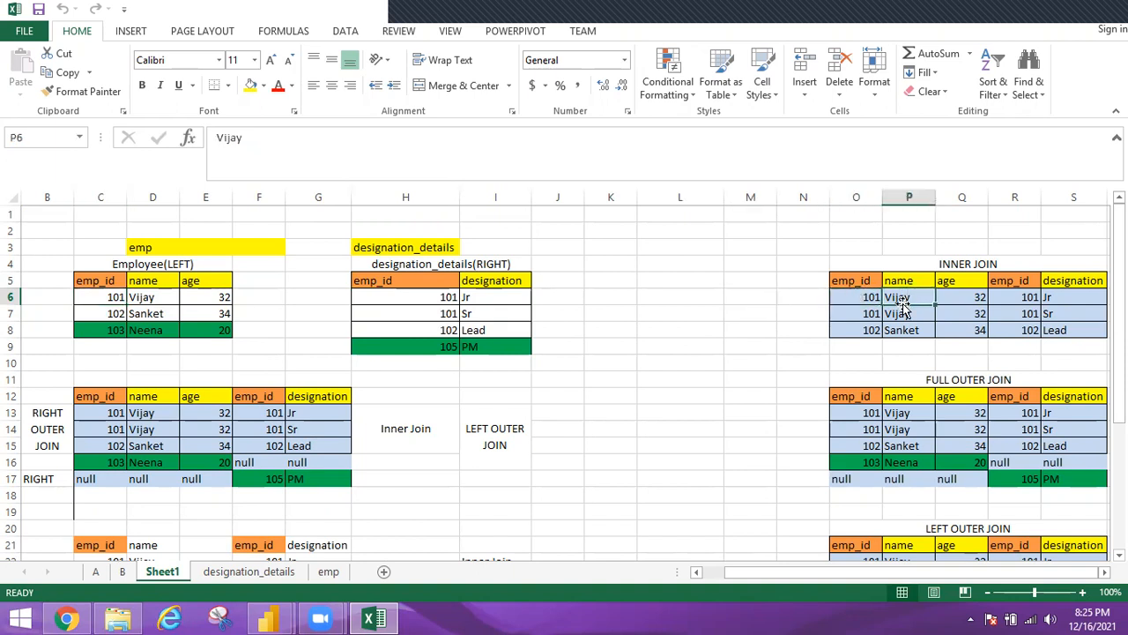
pyautogui.click(965, 298)
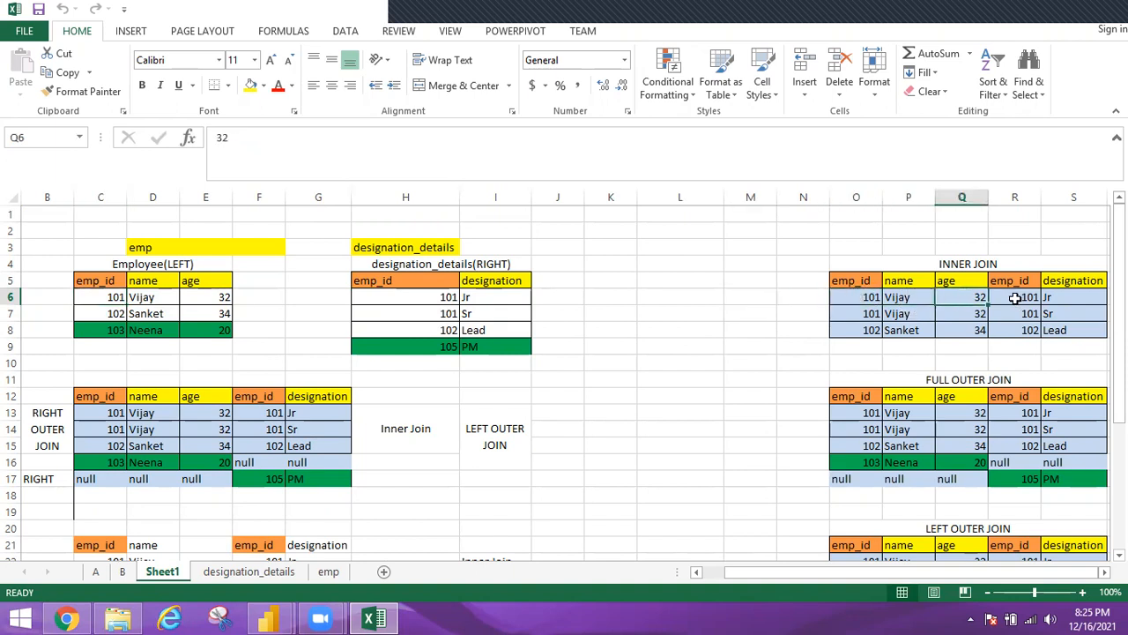
pyautogui.click(1015, 299)
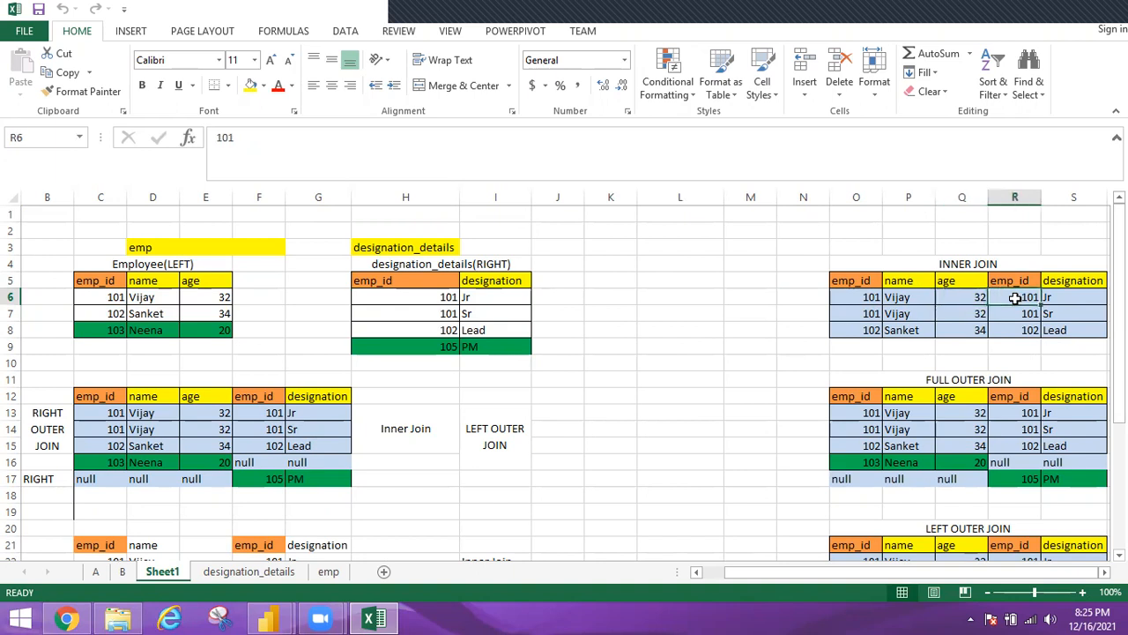
pyautogui.click(1060, 297)
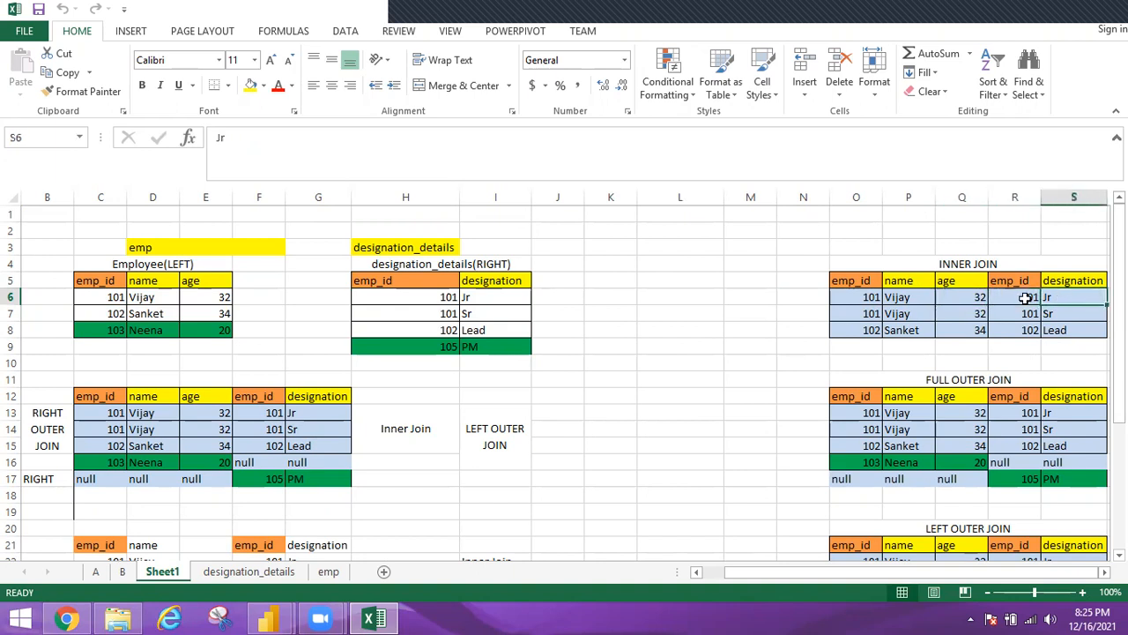
pyautogui.click(1027, 299)
pyautogui.doubleClick(1070, 301)
# Step: Compare the two designation_details rows sharing the first emp_id, and trace the Sr match into the inner join's second result row
pyautogui.click(437, 300)
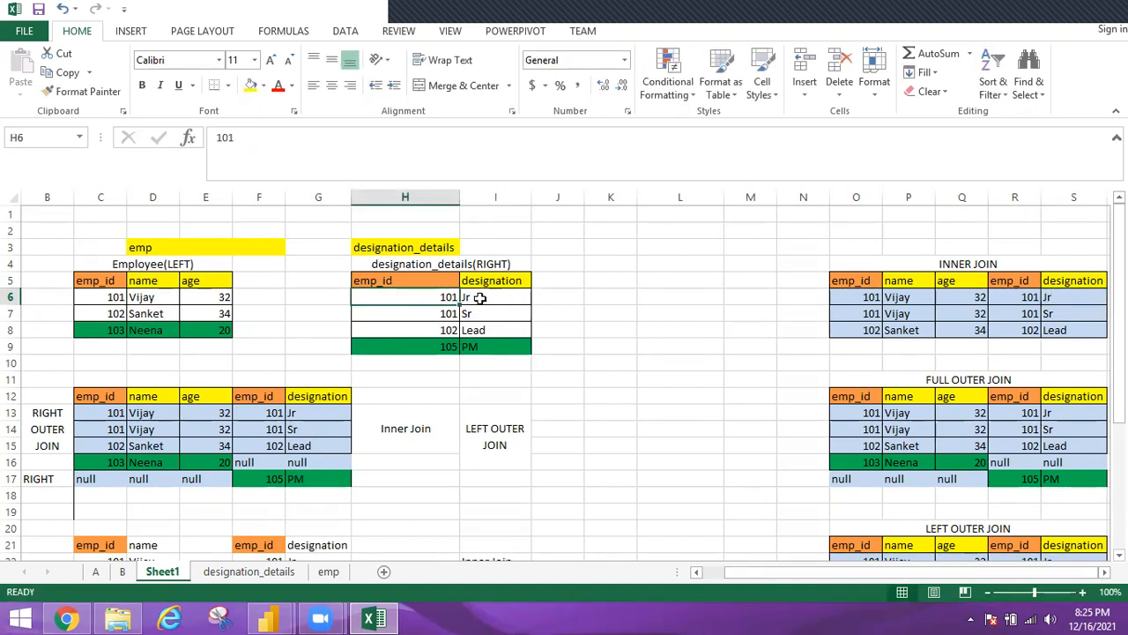
pyautogui.click(429, 317)
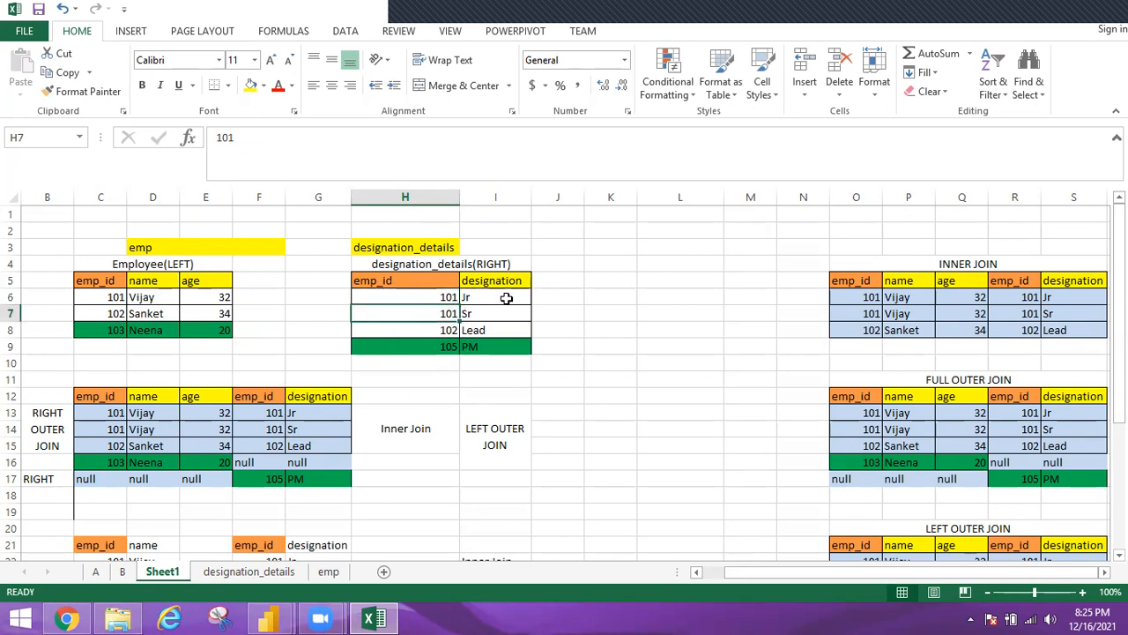
pyautogui.click(475, 315)
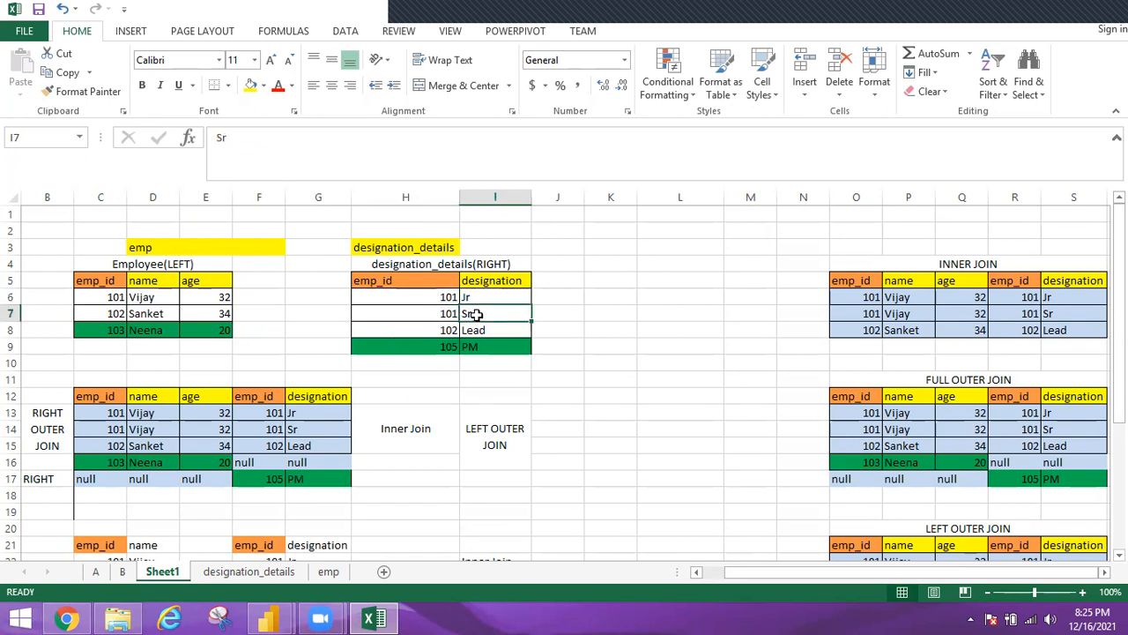
pyautogui.doubleClick(424, 316)
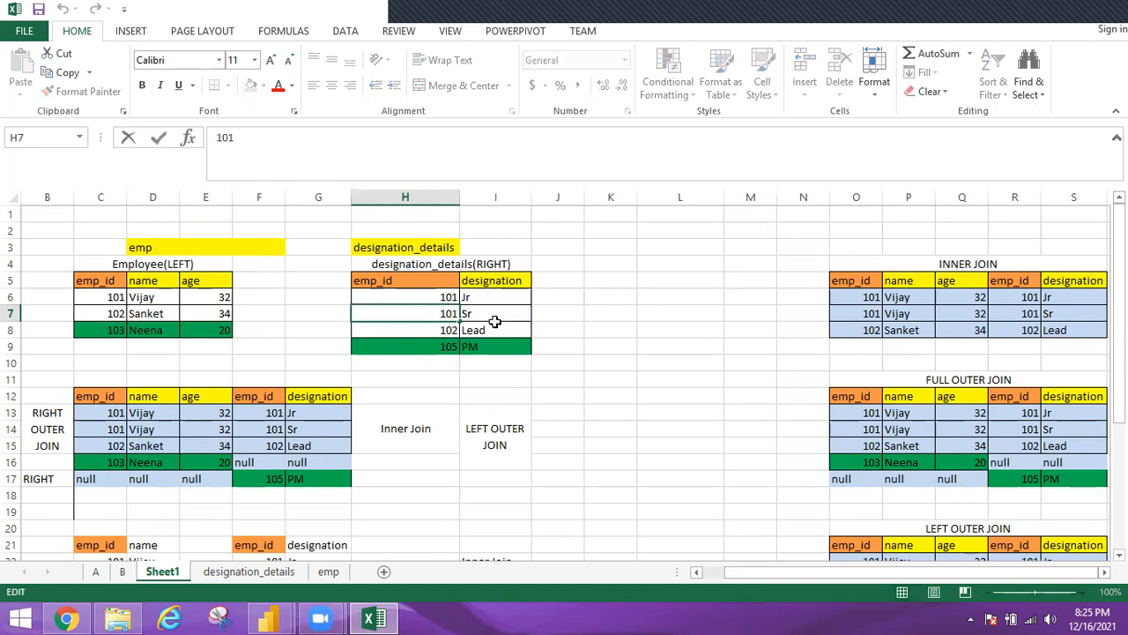
pyautogui.click(501, 315)
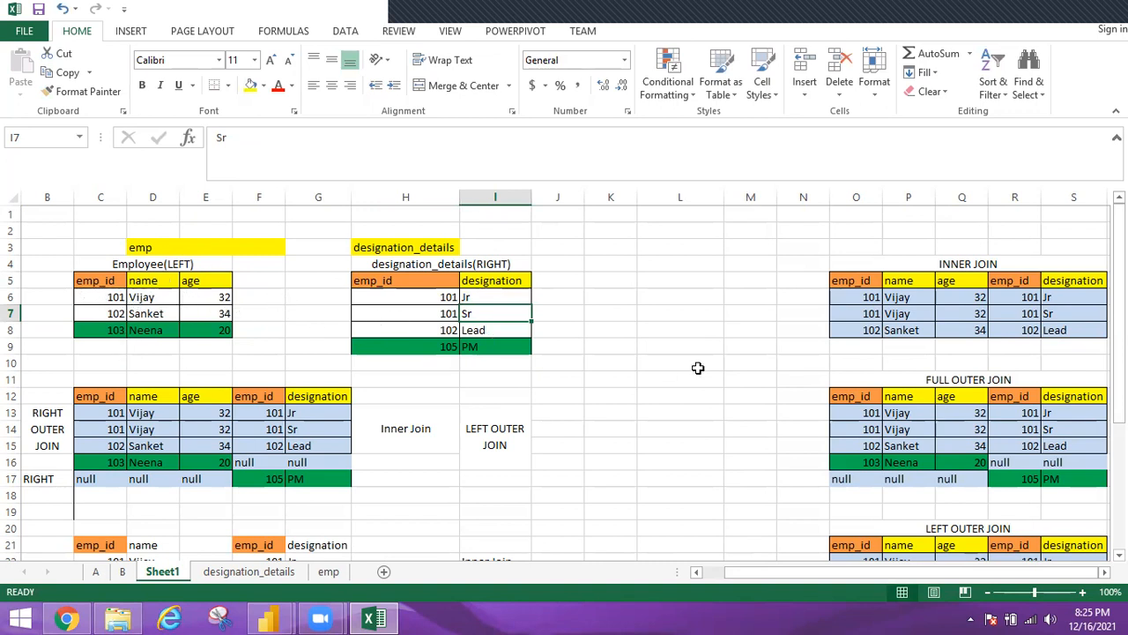
pyautogui.click(872, 318)
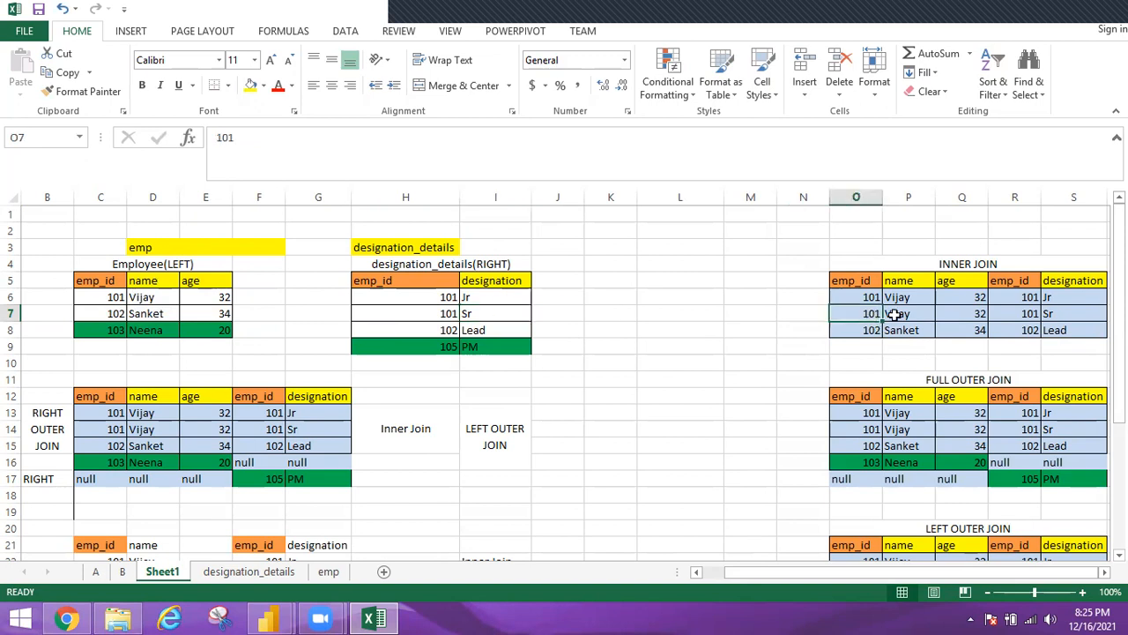
pyautogui.click(894, 315)
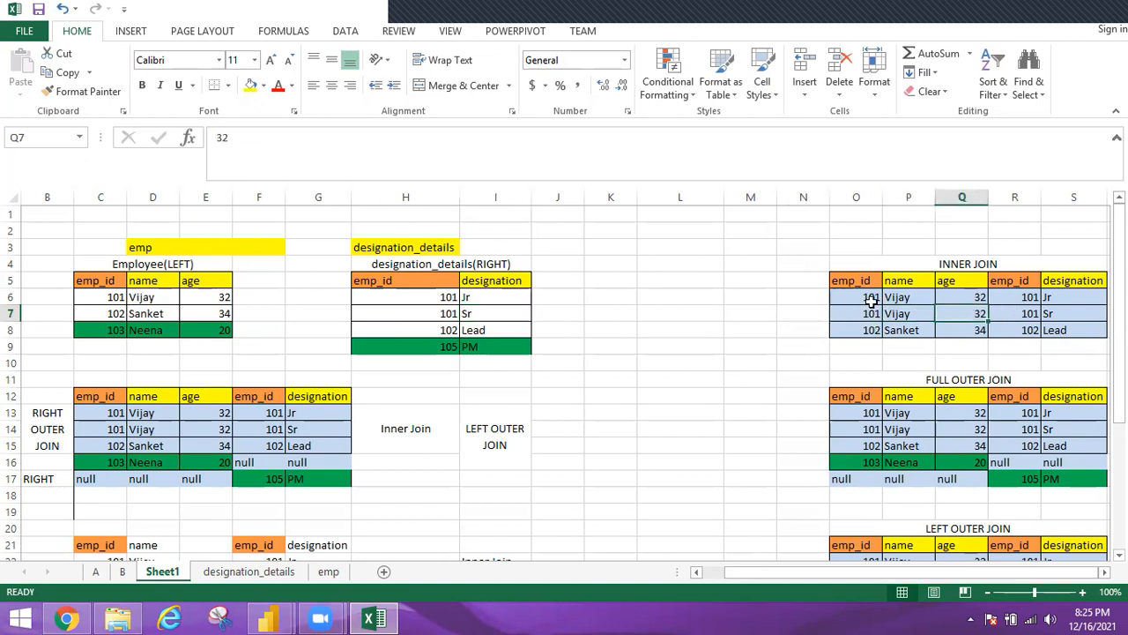
pyautogui.click(441, 314)
pyautogui.click(1025, 319)
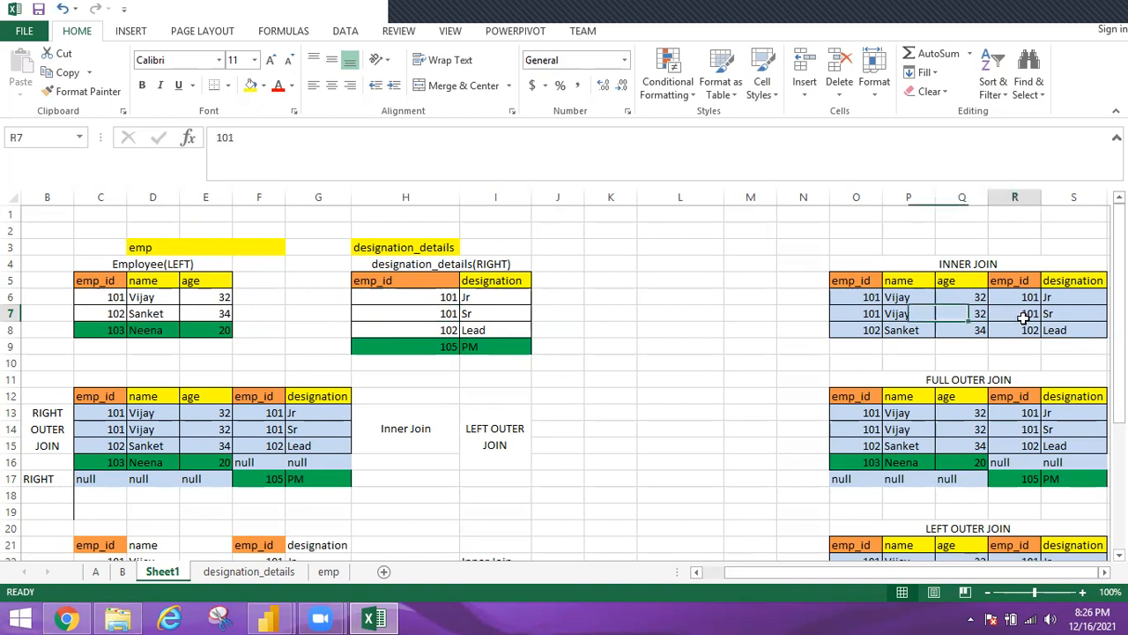
pyautogui.click(1071, 328)
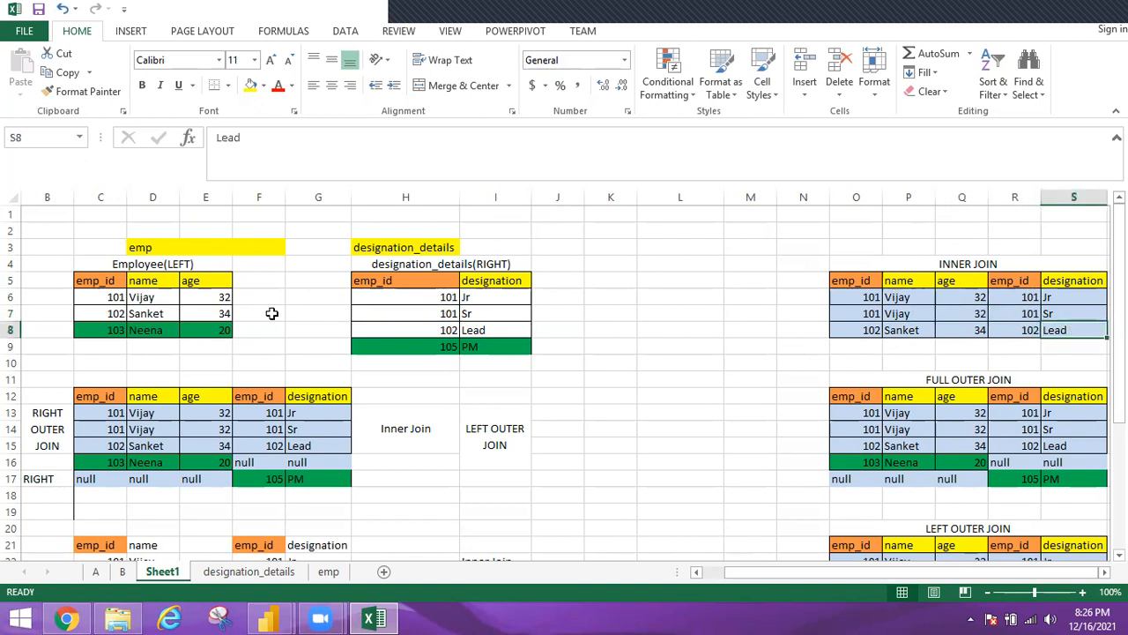
# Step: Match the second Employee row with the Lead row in designation_details, and trace it into the inner join's third result row
pyautogui.click(86, 312)
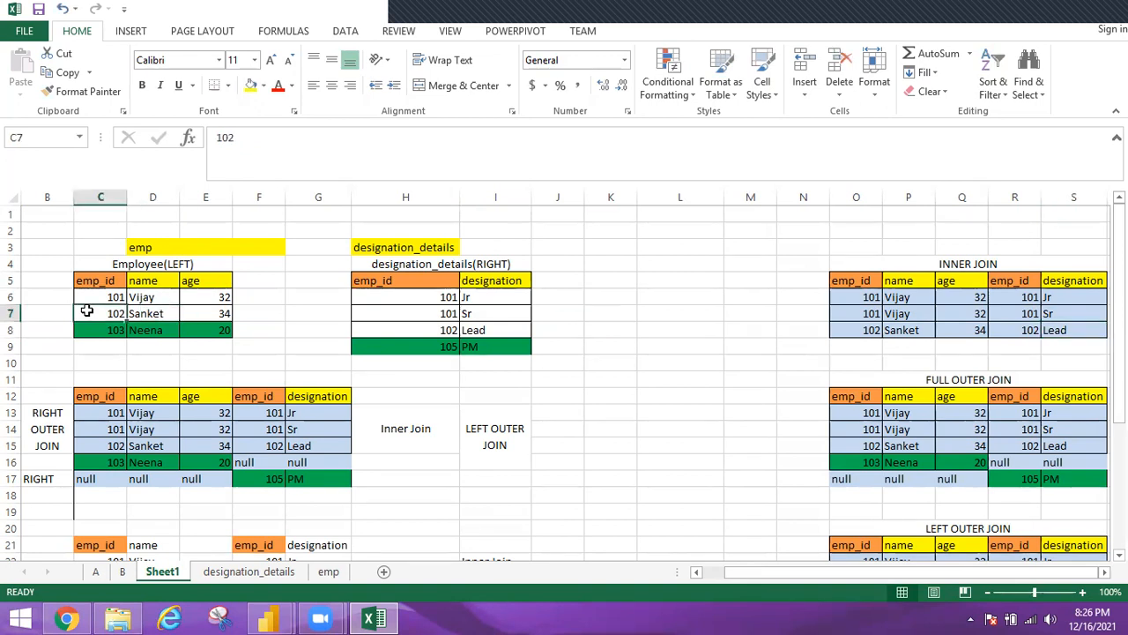
pyautogui.click(443, 328)
pyautogui.click(101, 315)
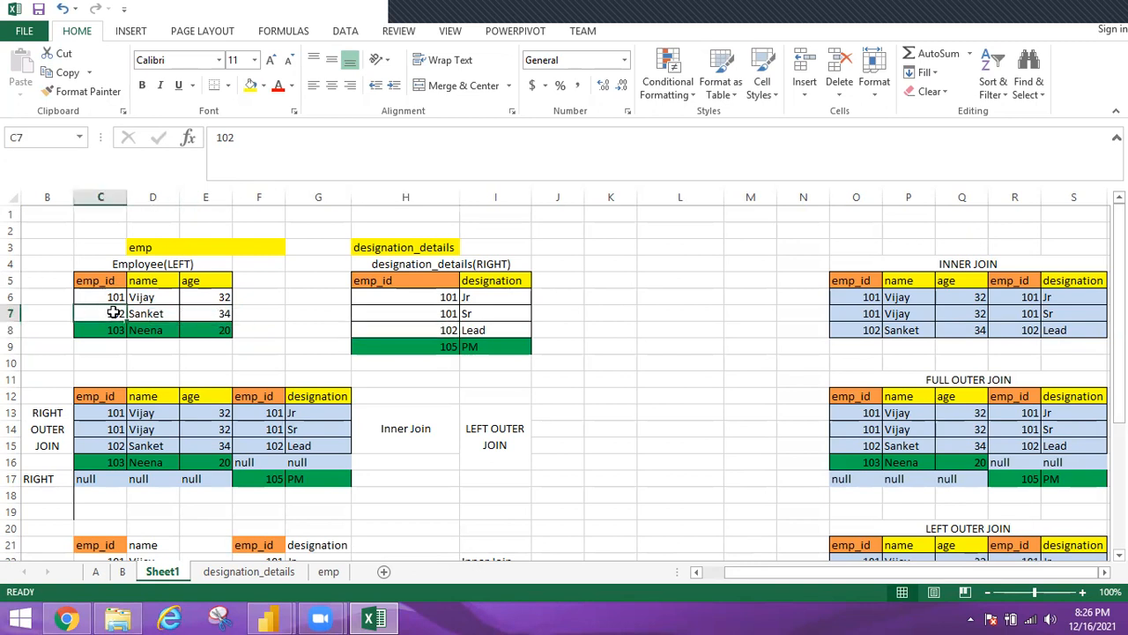
pyautogui.click(146, 313)
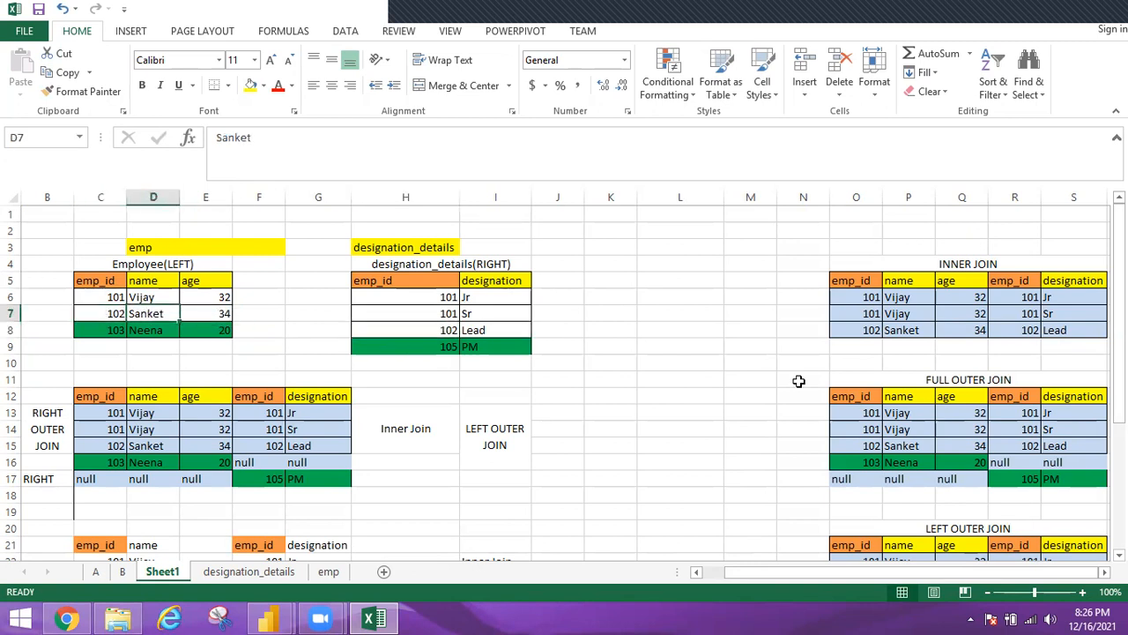
pyautogui.click(895, 331)
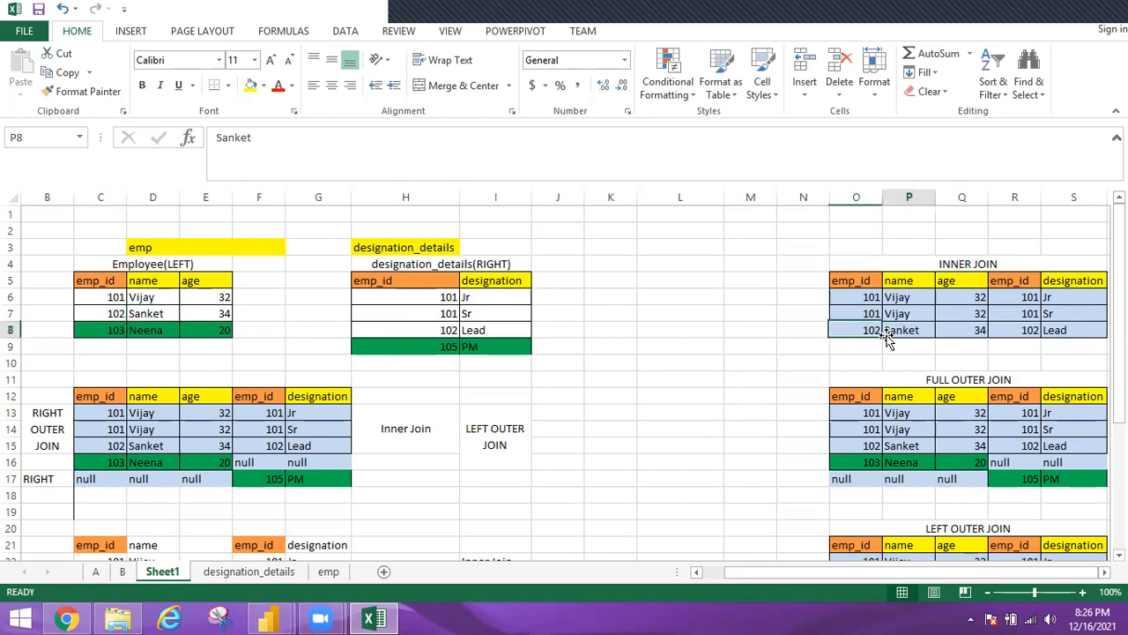
pyautogui.click(1042, 330)
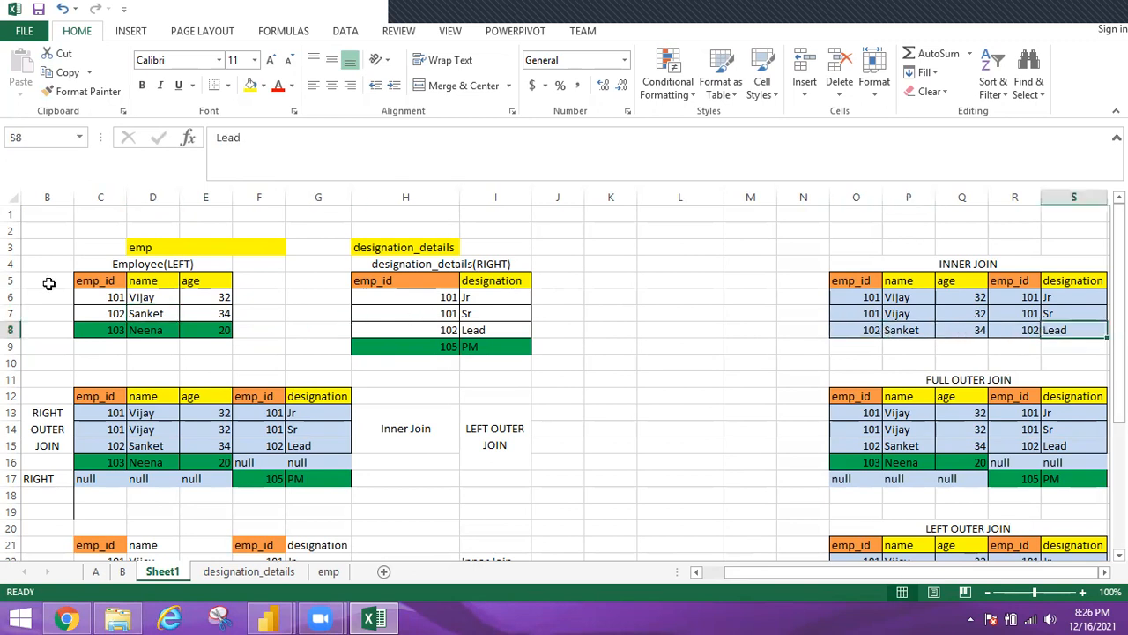
# Step: Compare the last Employee row's emp_id with the PM row's in designation_details, then review the whole INNER JOIN table
pyautogui.click(115, 331)
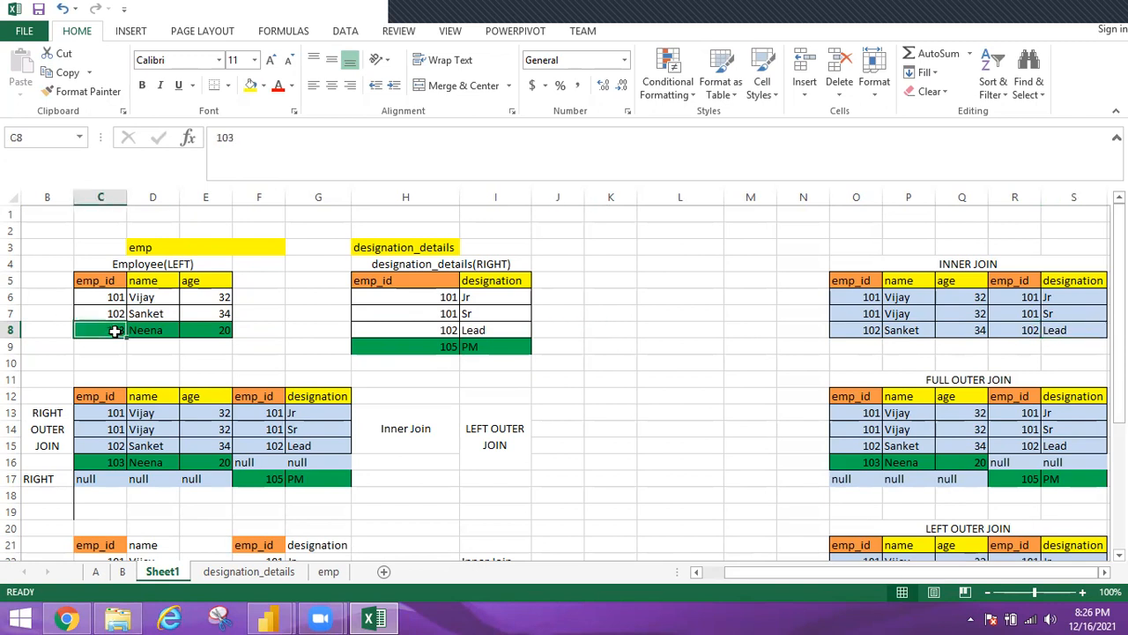
pyautogui.click(408, 353)
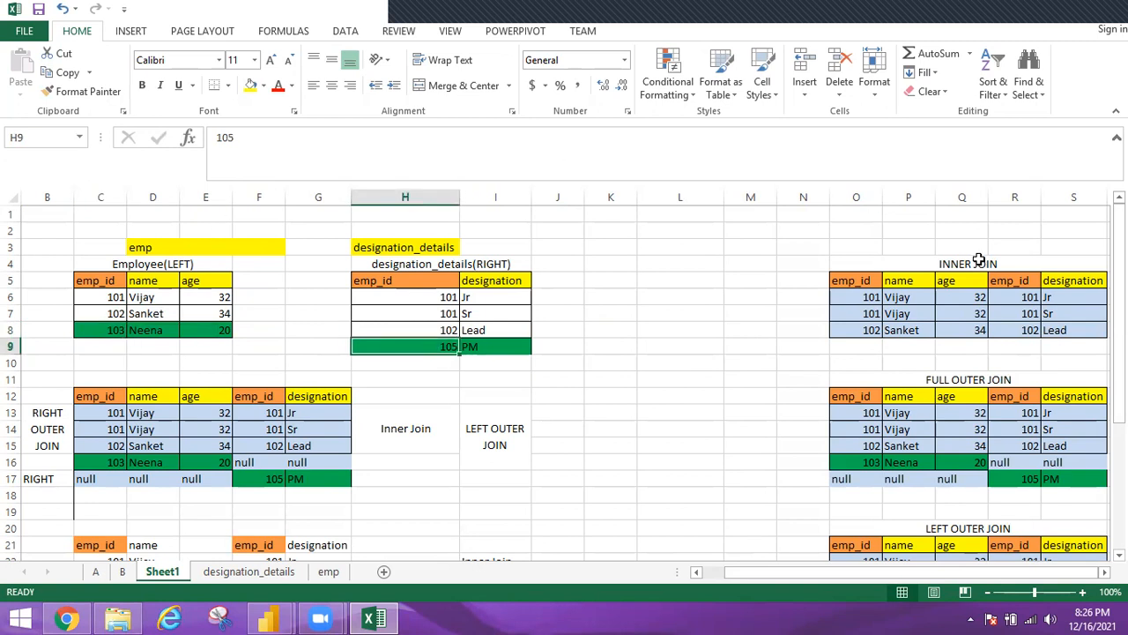
pyautogui.moveTo(821, 246); pyautogui.dragTo(1075, 356)
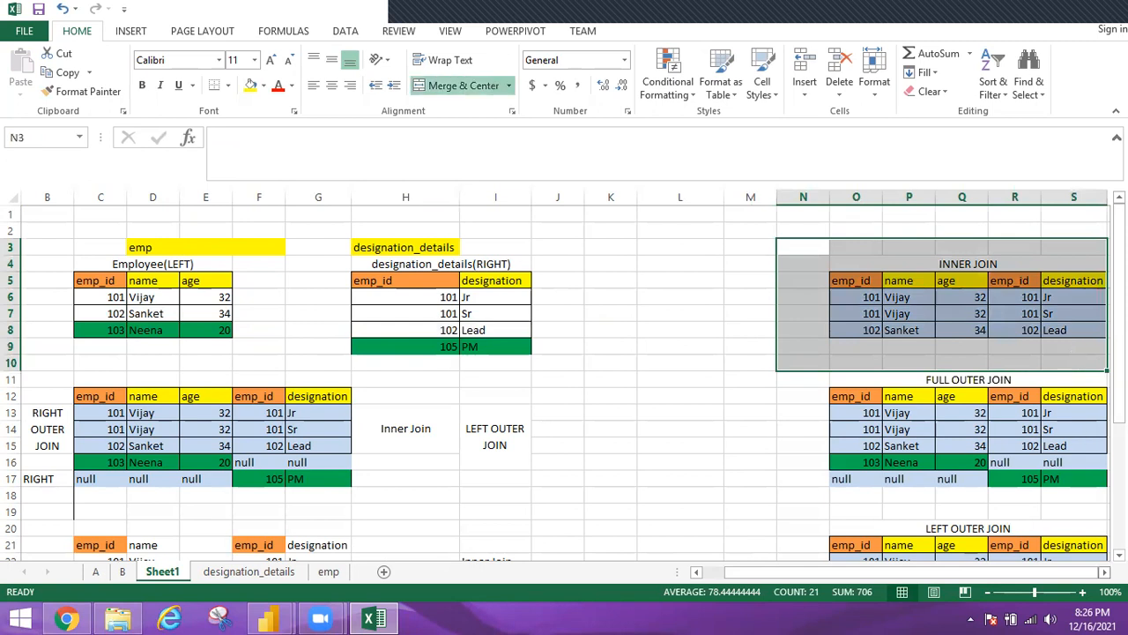
pyautogui.click(1105, 571)
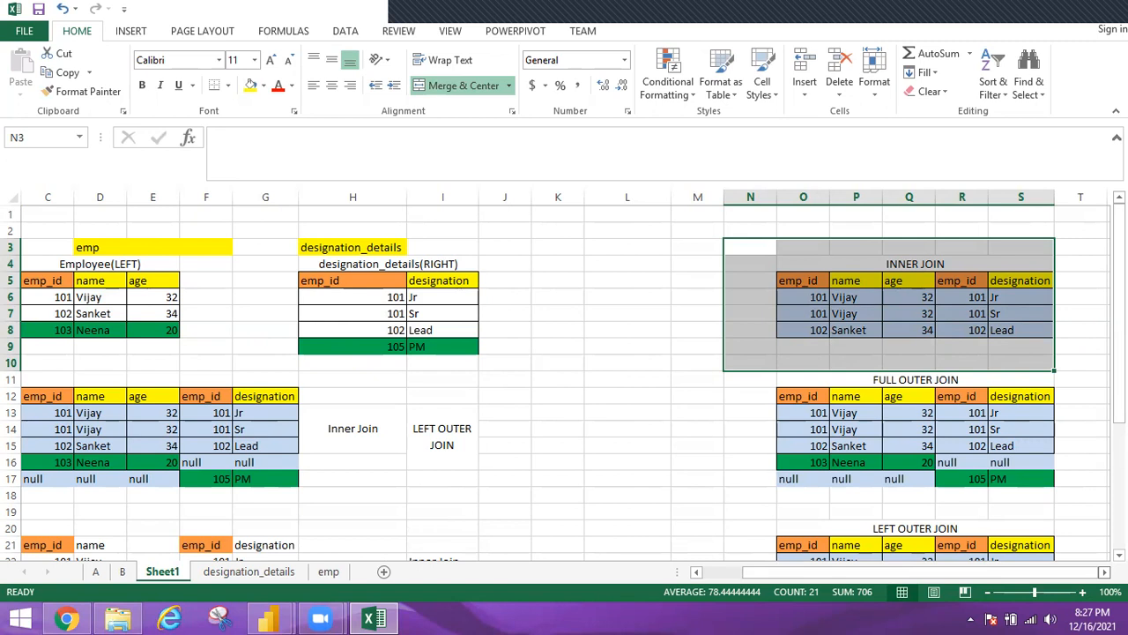
pyautogui.click(771, 362)
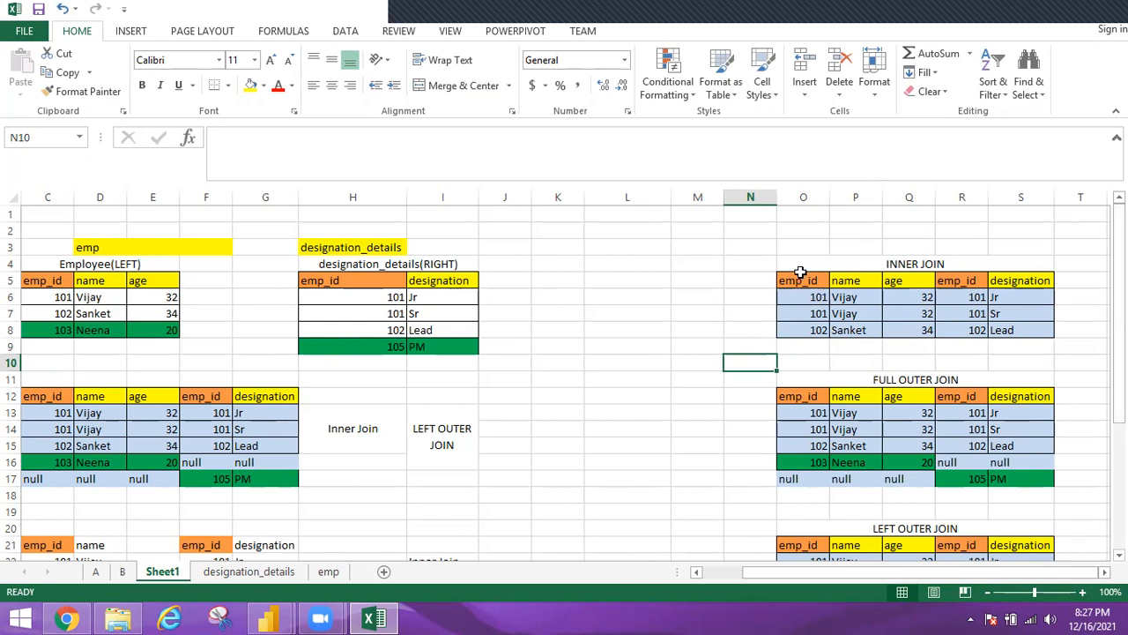
pyautogui.moveTo(769, 256); pyautogui.dragTo(938, 342)
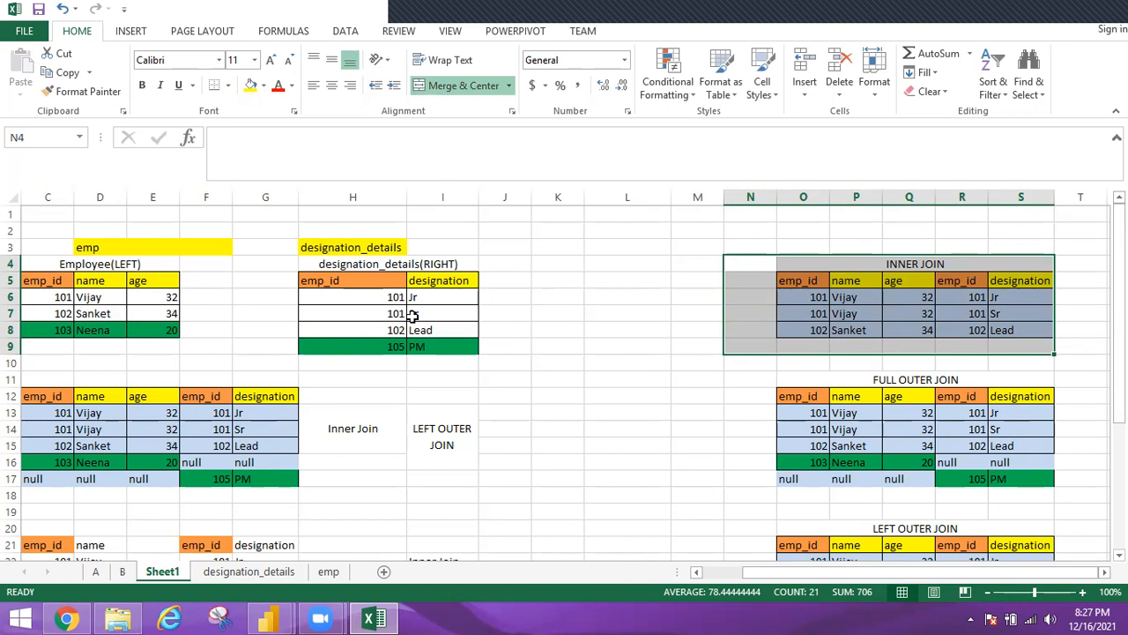
# Step: Check the last Employee row and the PM row's emp_id against the empty row beneath the INNER JOIN results
pyautogui.click(37, 328)
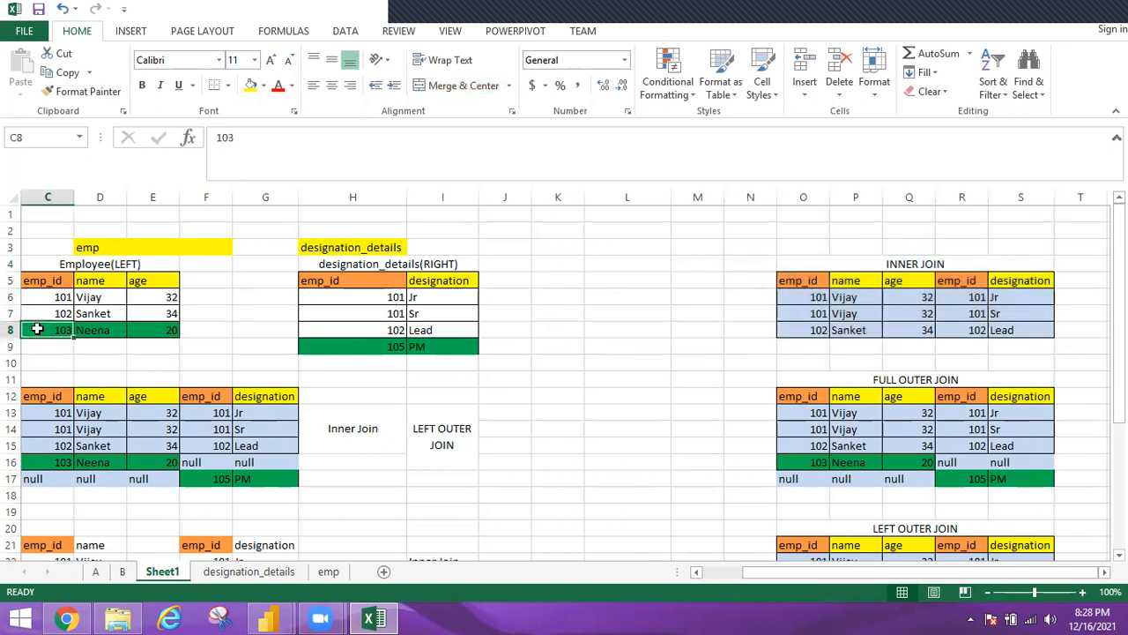
pyautogui.click(87, 325)
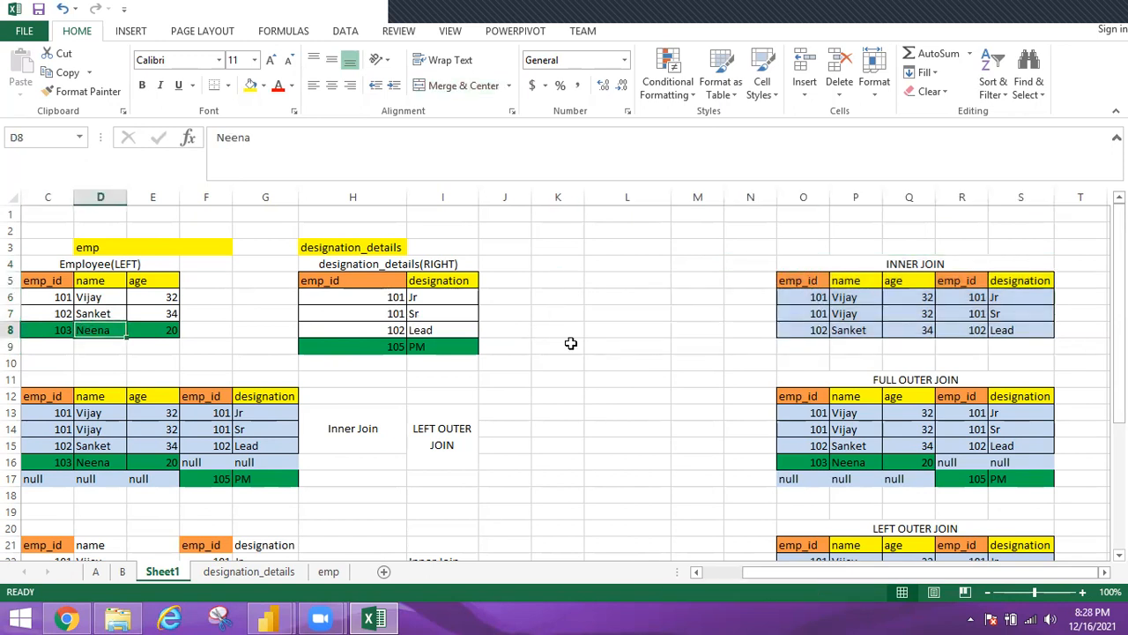
pyautogui.click(818, 349)
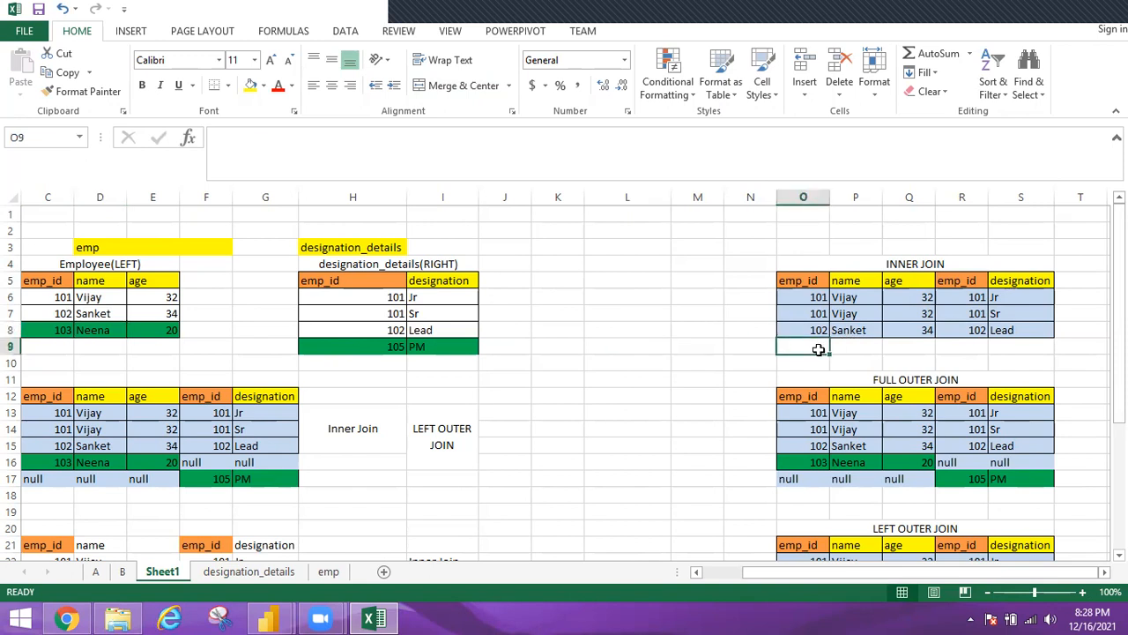
pyautogui.click(385, 349)
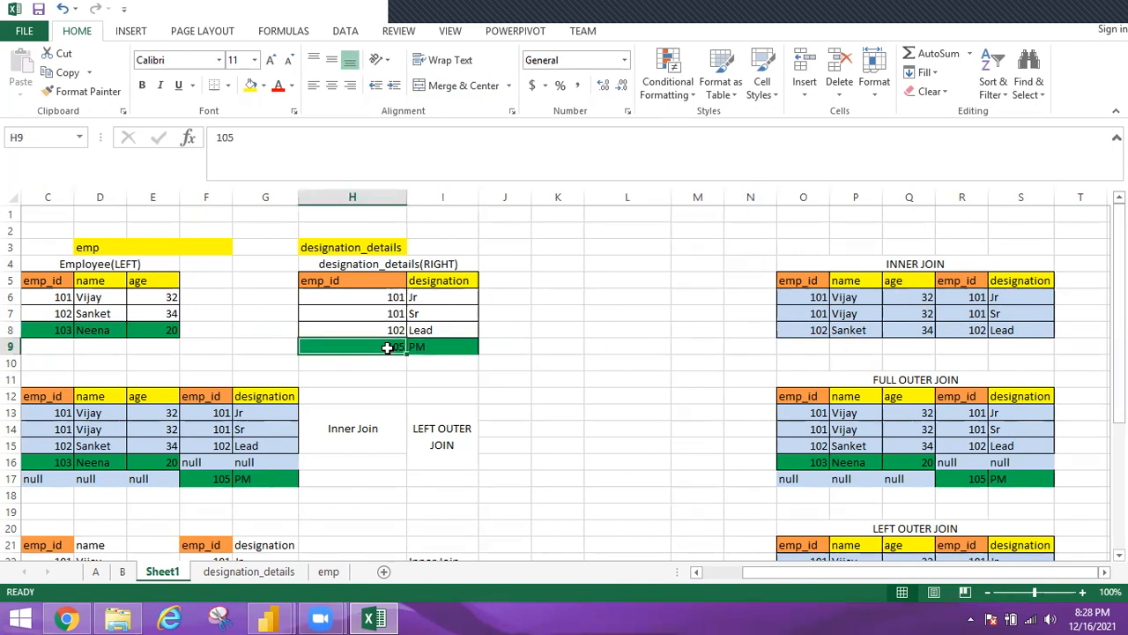
pyautogui.click(845, 260)
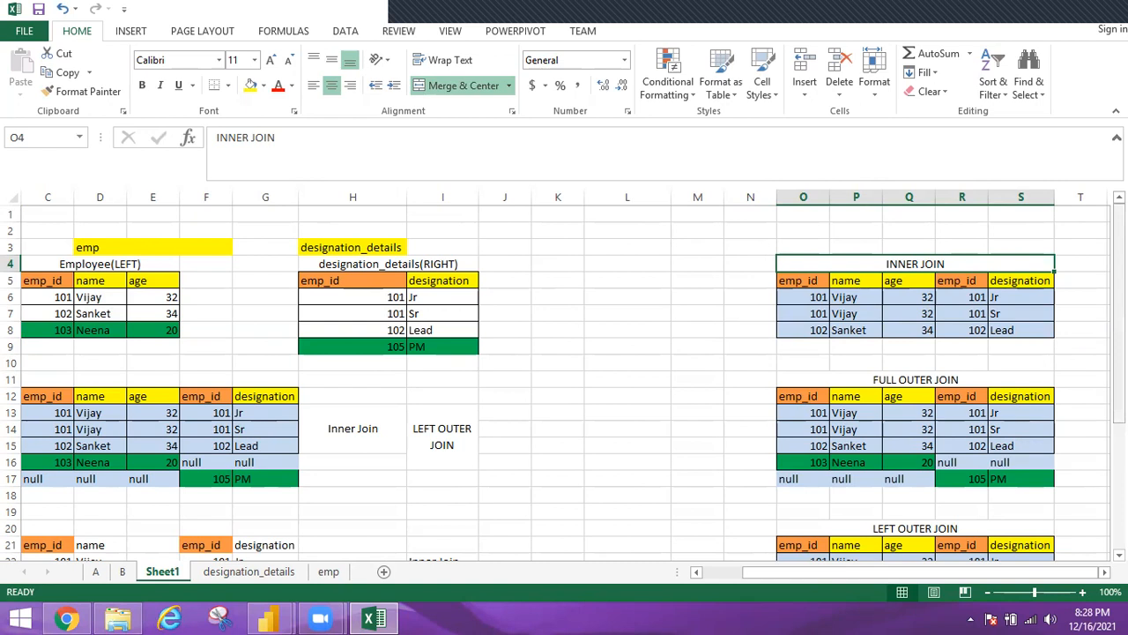
# Step: Examine the emp_id, name and age of the last Employee row in C8:E8, up to the table's age header
pyautogui.click(1119, 247)
pyautogui.moveTo(1118, 247); pyautogui.dragTo(1119, 310)
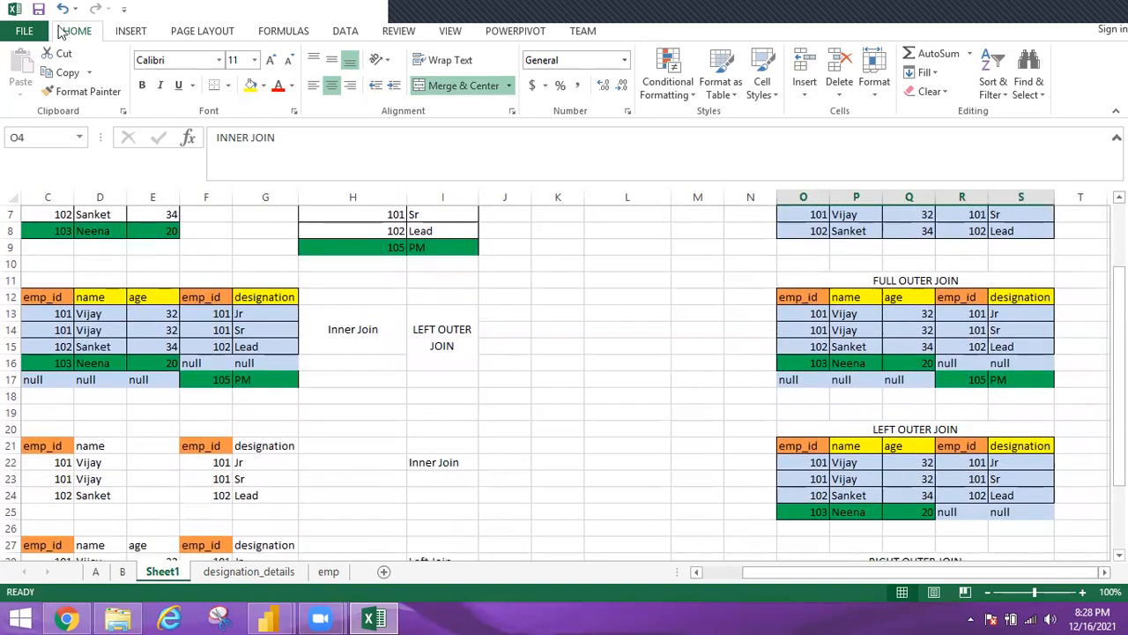
pyautogui.click(39, 237)
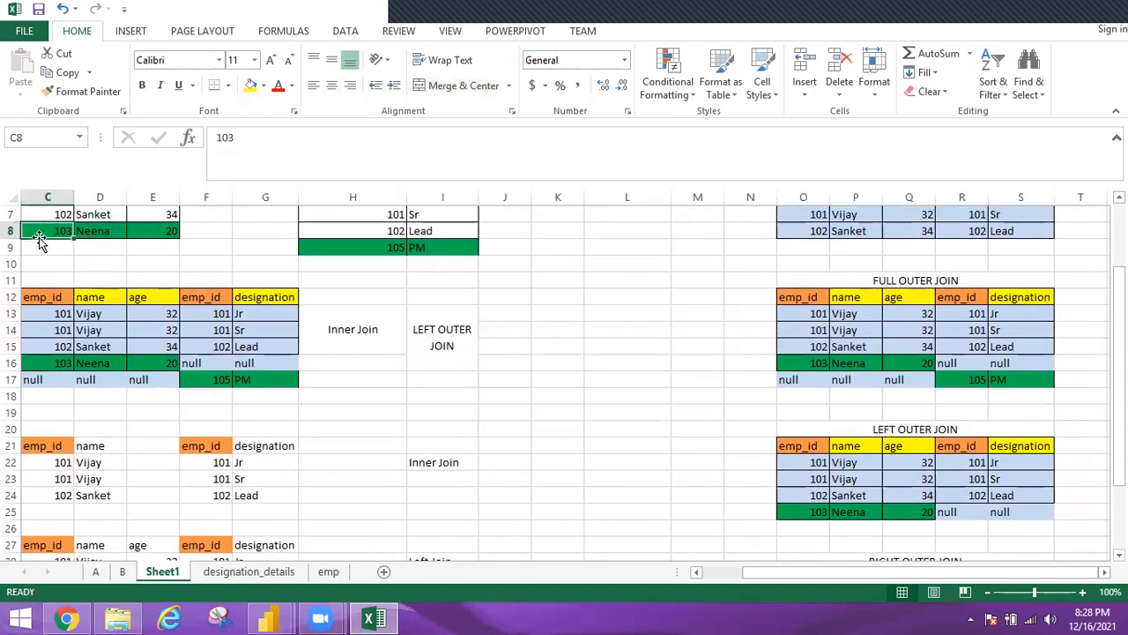
pyautogui.click(93, 236)
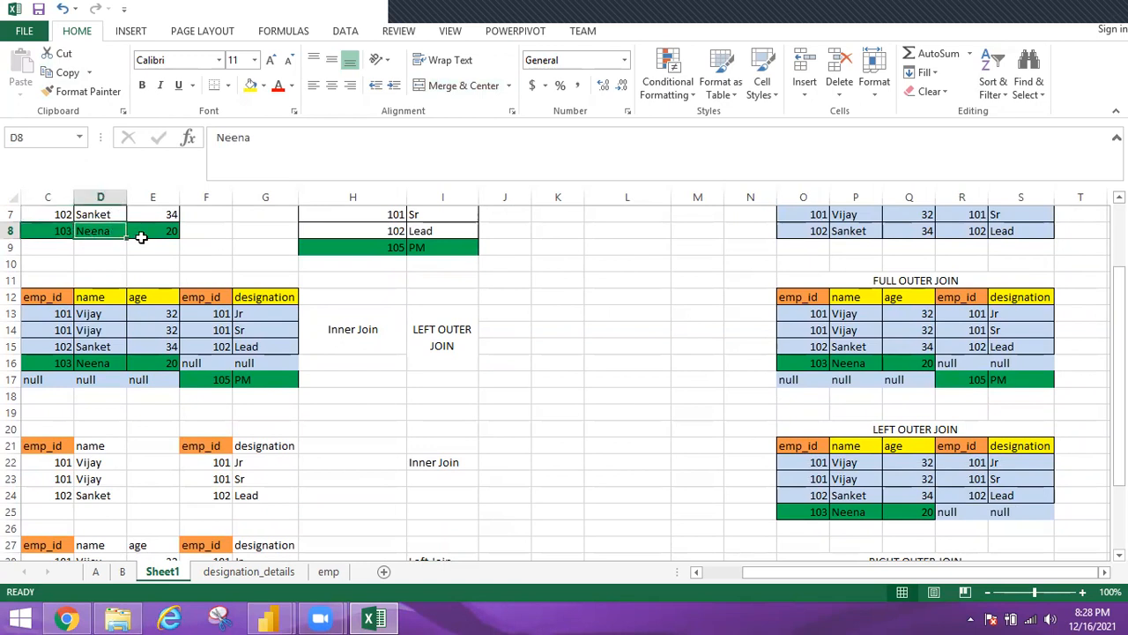
pyautogui.click(140, 238)
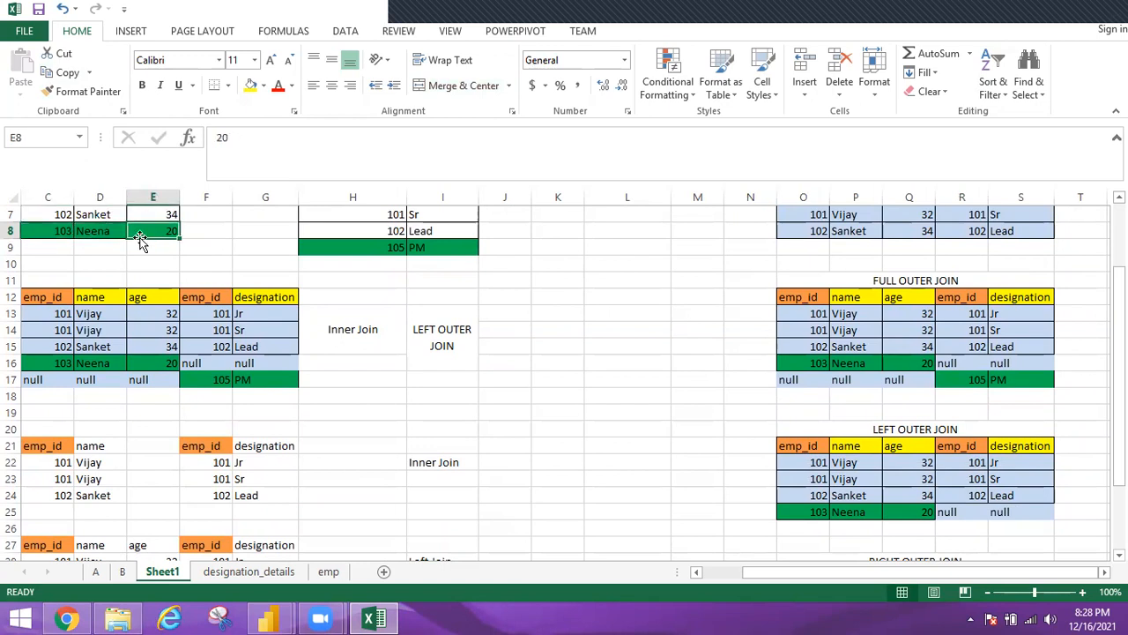
pyautogui.press('Up')
pyautogui.press('Up')
pyautogui.press('Up')
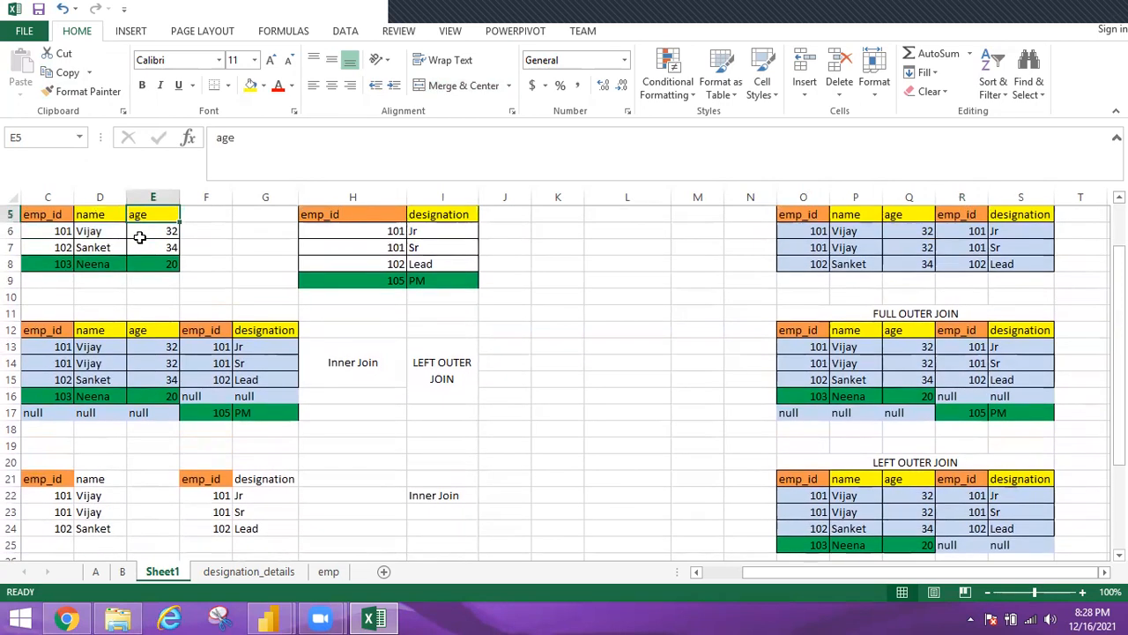
pyautogui.press('Up')
pyautogui.press('Down')
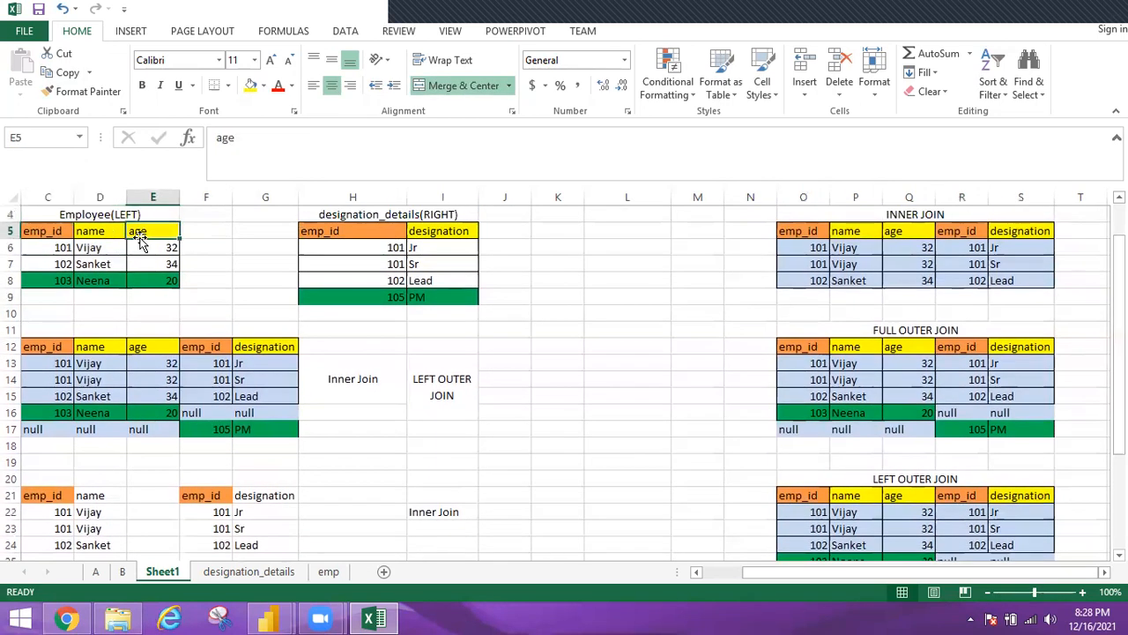
# Step: Examine row 25 of the LEFT OUTER JOIN table, checking its age, right-side emp_id and designation cells, and review the whole table
pyautogui.press('Down')
pyautogui.press('Down')
pyautogui.press('Down')
pyautogui.press('Down')
pyautogui.press('Down')
pyautogui.press('Down')
pyautogui.press('Down')
pyautogui.press('Down')
pyautogui.press('Down')
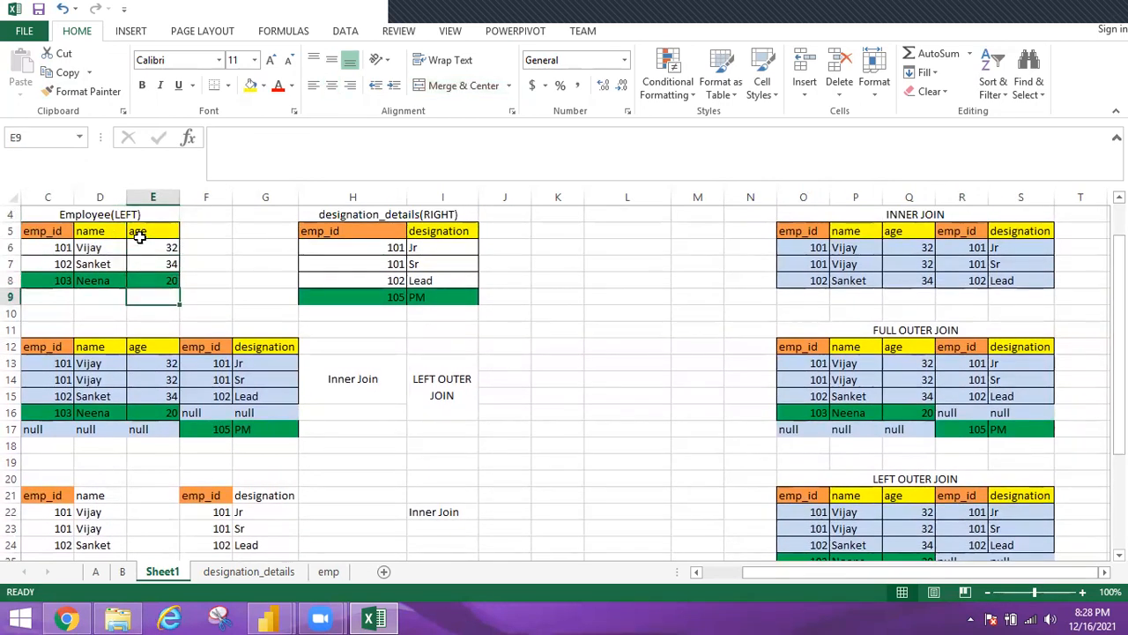
pyautogui.press('Down')
pyautogui.press('Down')
pyautogui.press('Down')
pyautogui.press('Down')
pyautogui.press('Down')
pyautogui.press('Down')
pyautogui.press('Down')
pyautogui.press('Down')
pyautogui.press('Down')
pyautogui.press('Down')
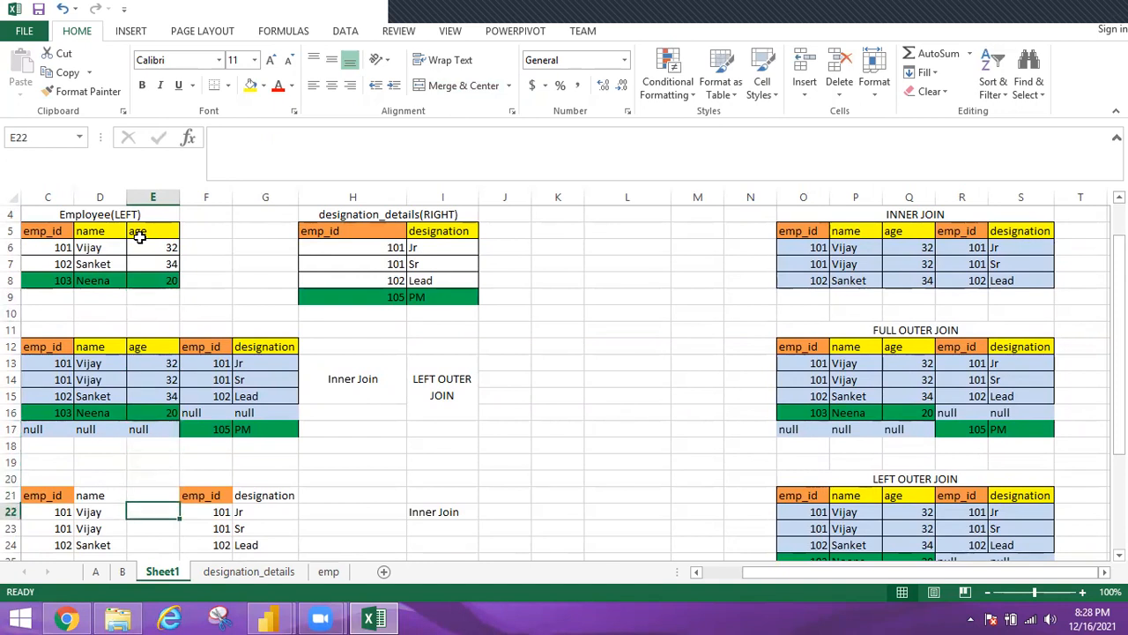
pyautogui.press('Down')
pyautogui.press('Down')
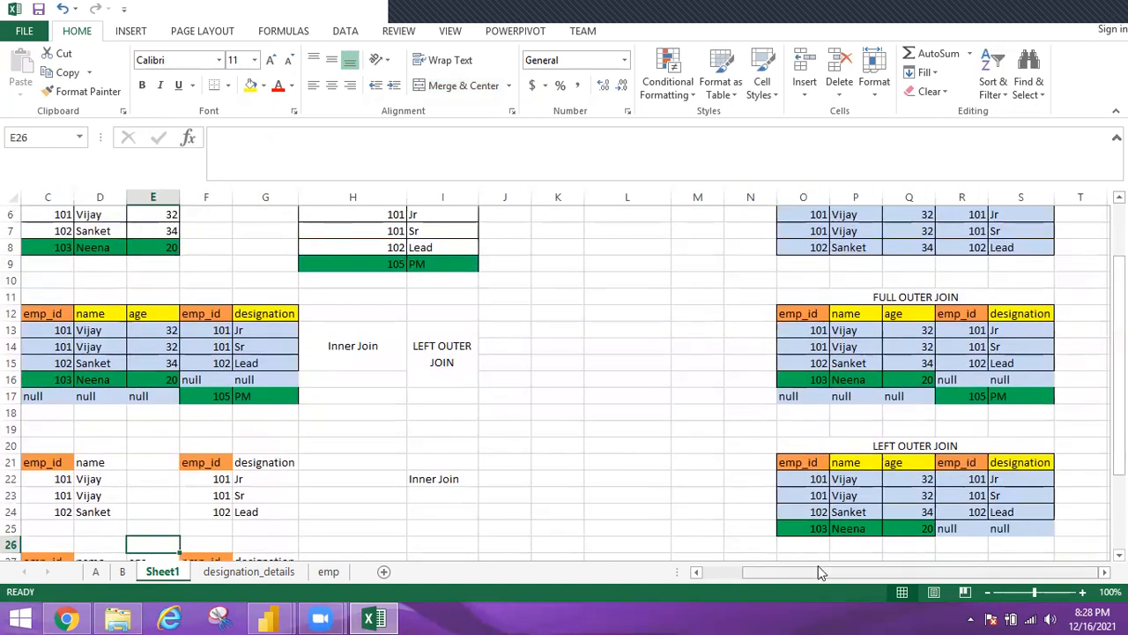
pyautogui.click(924, 529)
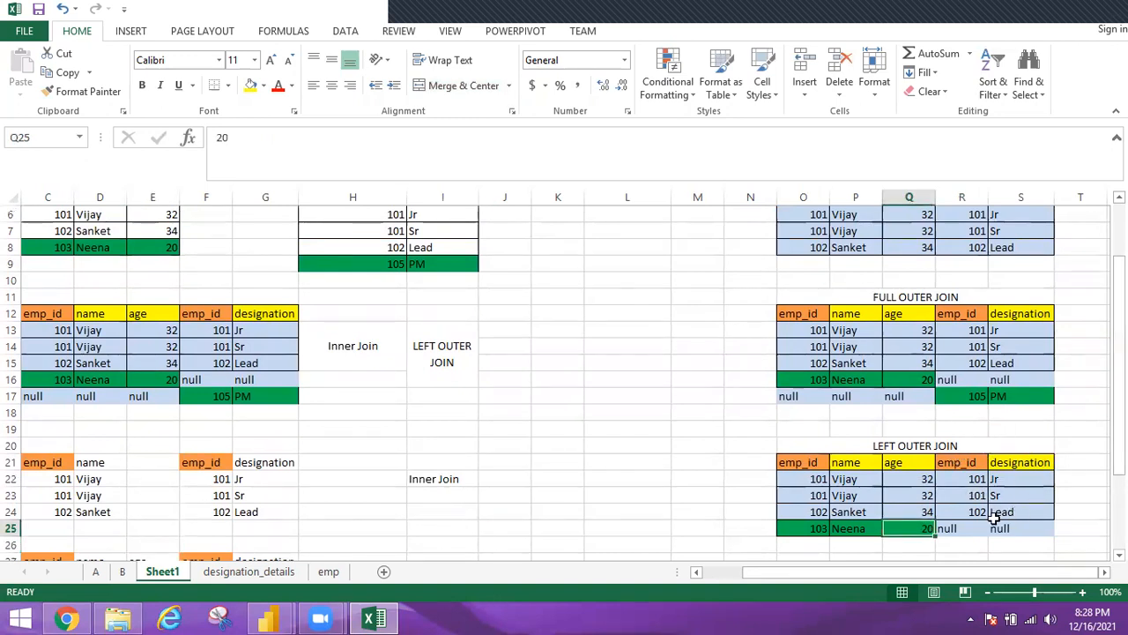
pyautogui.click(965, 462)
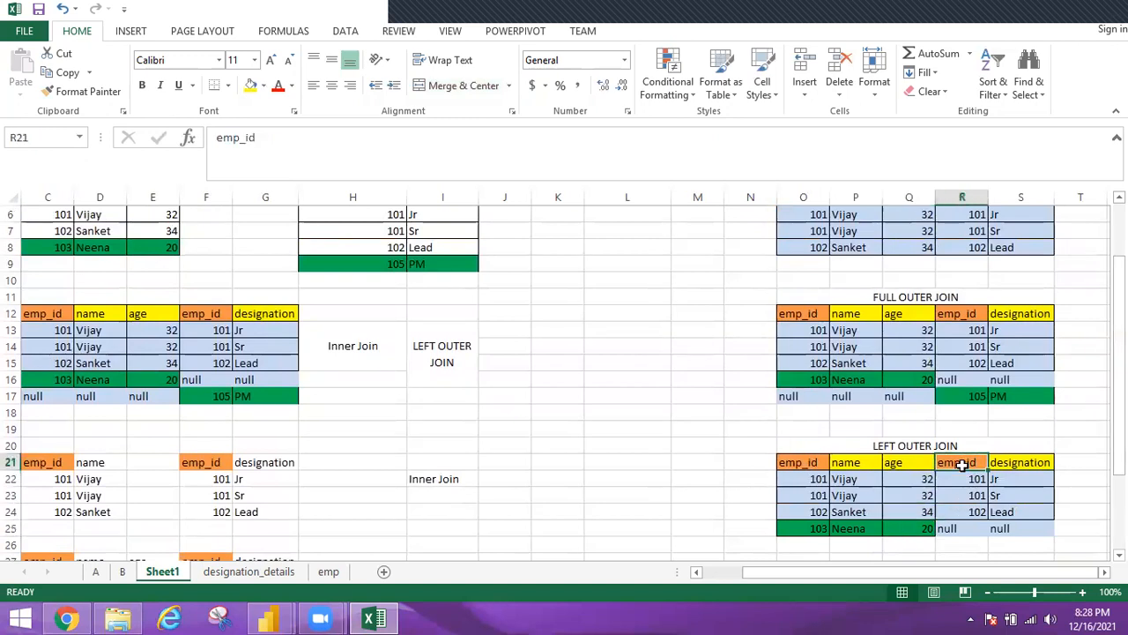
pyautogui.click(1007, 462)
pyautogui.click(958, 527)
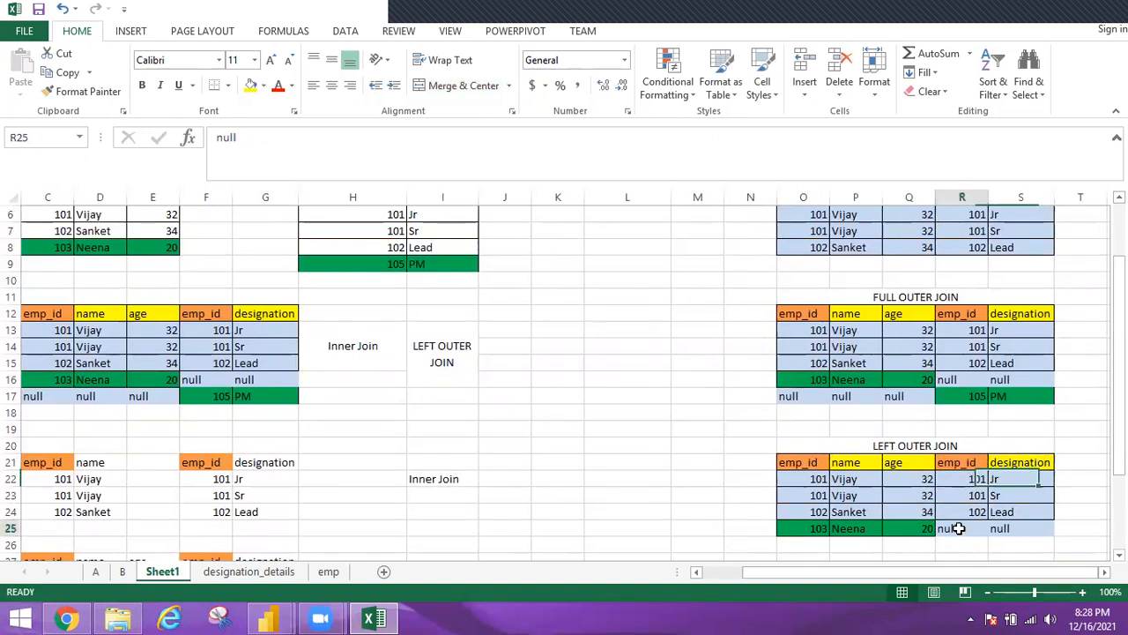
pyautogui.click(1008, 538)
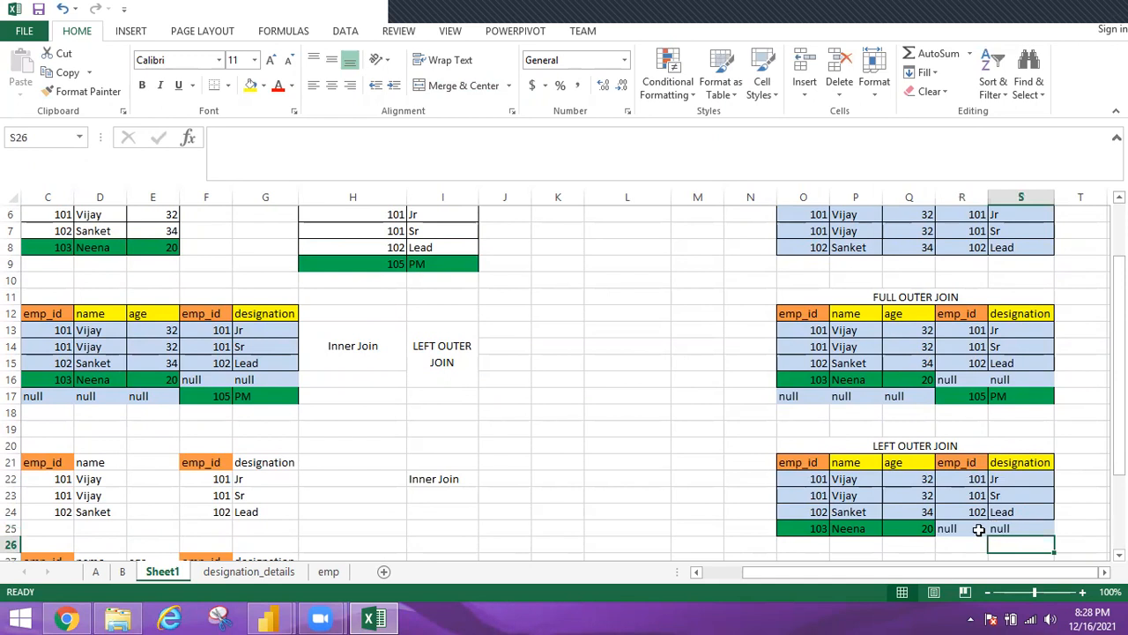
pyautogui.click(979, 529)
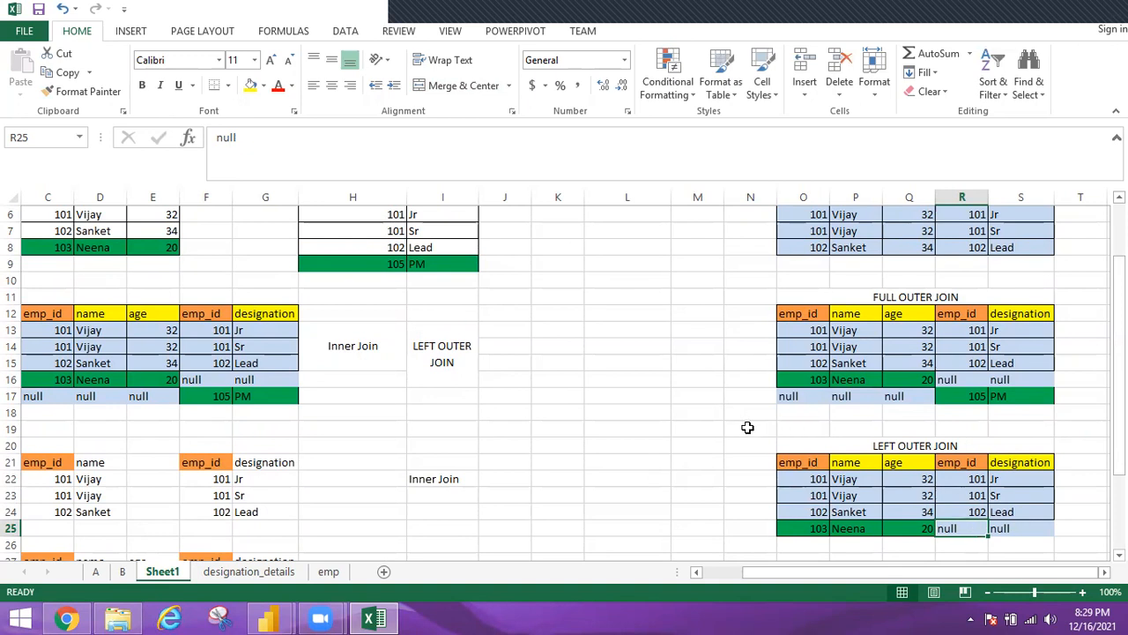
pyautogui.moveTo(789, 432); pyautogui.dragTo(947, 540)
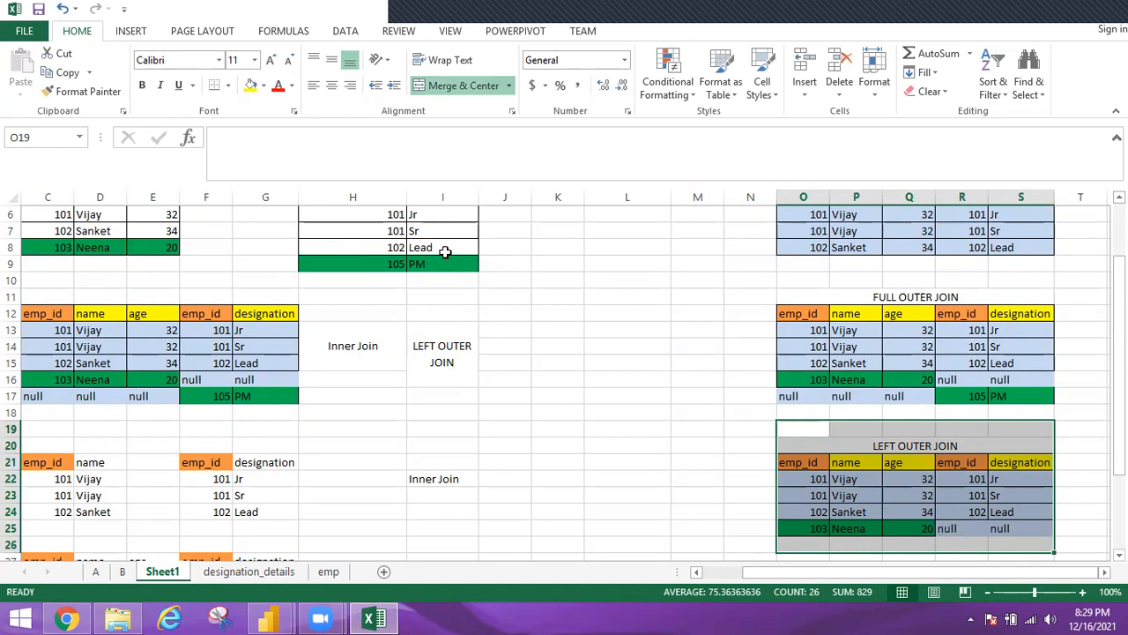
# Step: Examine the designation_details table in H4:I9, from its PM row up to the heading and back
pyautogui.click(351, 268)
pyautogui.press('Up')
pyautogui.press('Up')
pyautogui.press('Up')
pyautogui.press('Up')
pyautogui.press('Up')
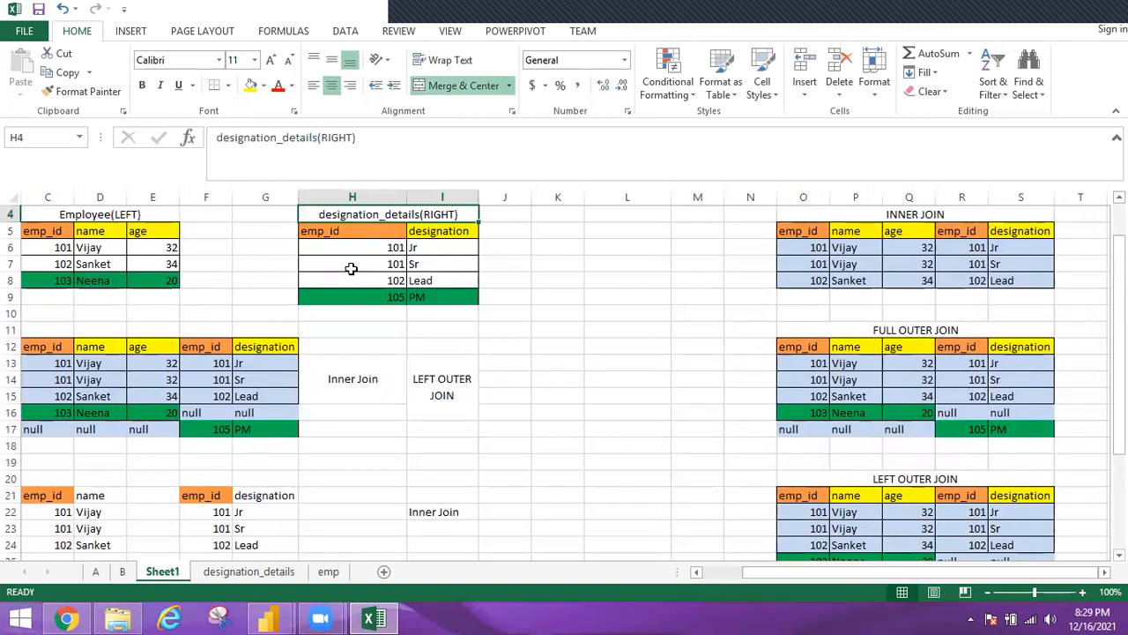
pyautogui.press('Down')
pyautogui.press('Down')
pyautogui.press('Down')
pyautogui.press('Down')
pyautogui.press('Down')
pyautogui.press('Down')
pyautogui.press('Down')
pyautogui.press('Up')
pyautogui.press('Up')
# Step: Examine the PM row's emp_id and designation in R33:S33 of the RIGHT OUTER JOIN table
pyautogui.press('Down')
pyautogui.press('Down')
pyautogui.press('Down')
pyautogui.press('Down')
pyautogui.press('Down')
pyautogui.press('Down')
pyautogui.press('Down')
pyautogui.press('Down')
pyautogui.press('Down')
pyautogui.press('Down')
pyautogui.press('Down')
pyautogui.press('Down')
pyautogui.press('Down')
pyautogui.press('Down')
pyautogui.press('Down')
pyautogui.press('Down')
pyautogui.press('Down')
pyautogui.press('Down')
pyautogui.press('Down')
pyautogui.press('Down')
pyautogui.press('Down')
pyautogui.press('Down')
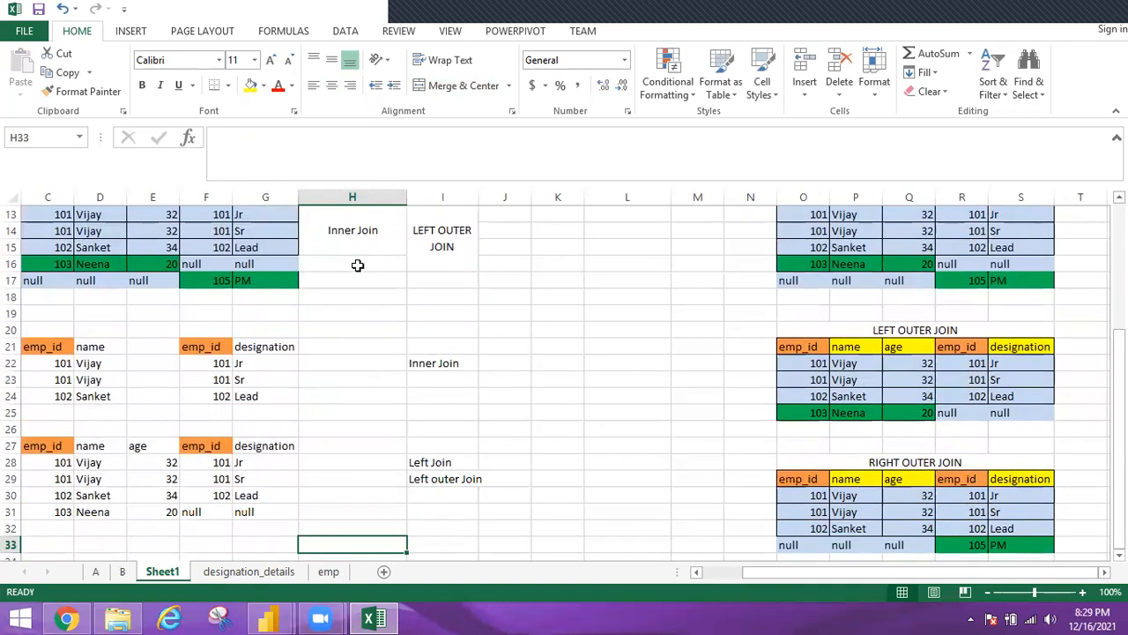
pyautogui.click(952, 542)
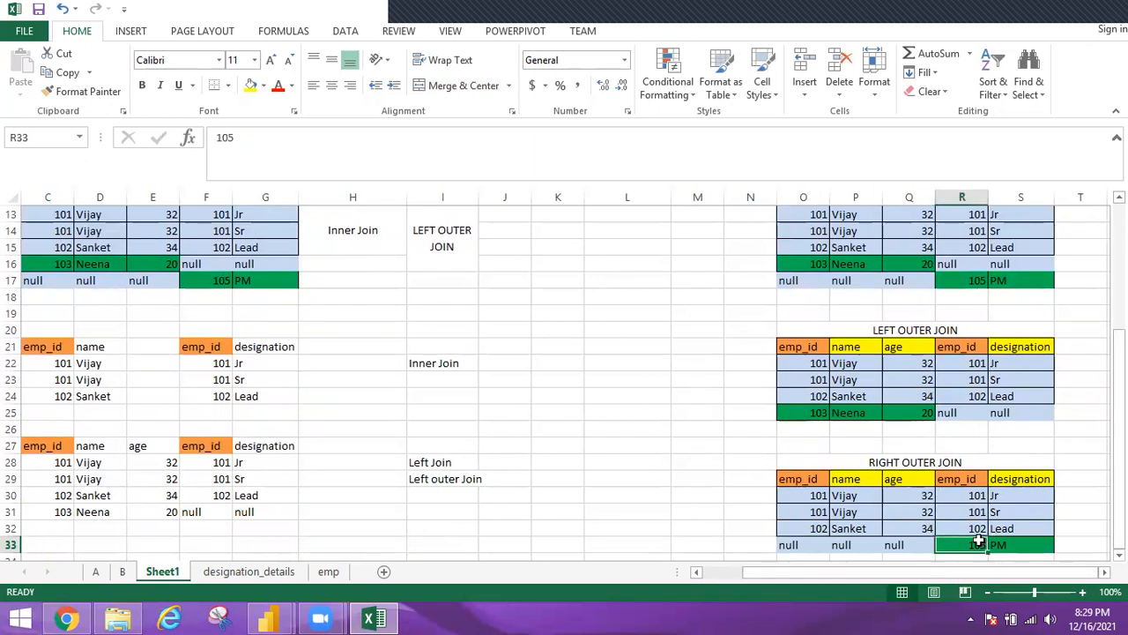
pyautogui.click(1005, 541)
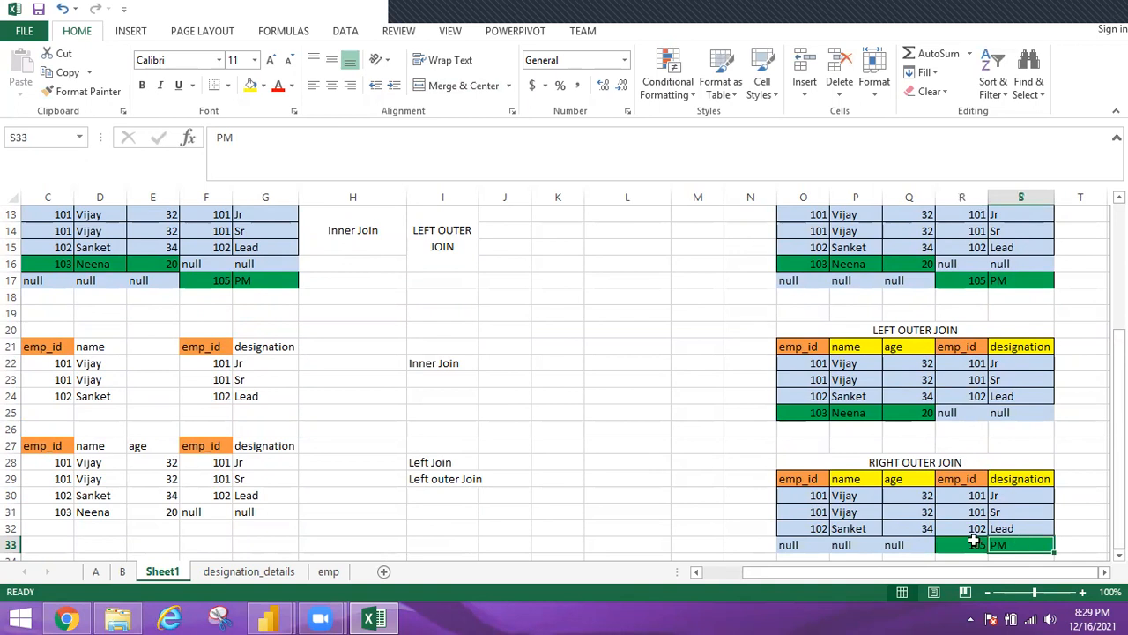
pyautogui.click(979, 541)
pyautogui.click(1026, 544)
# Step: Check the Employee-side cells in O33:Q33 against the PM values beside them, then review the whole RIGHT OUTER JOIN table
pyautogui.click(798, 544)
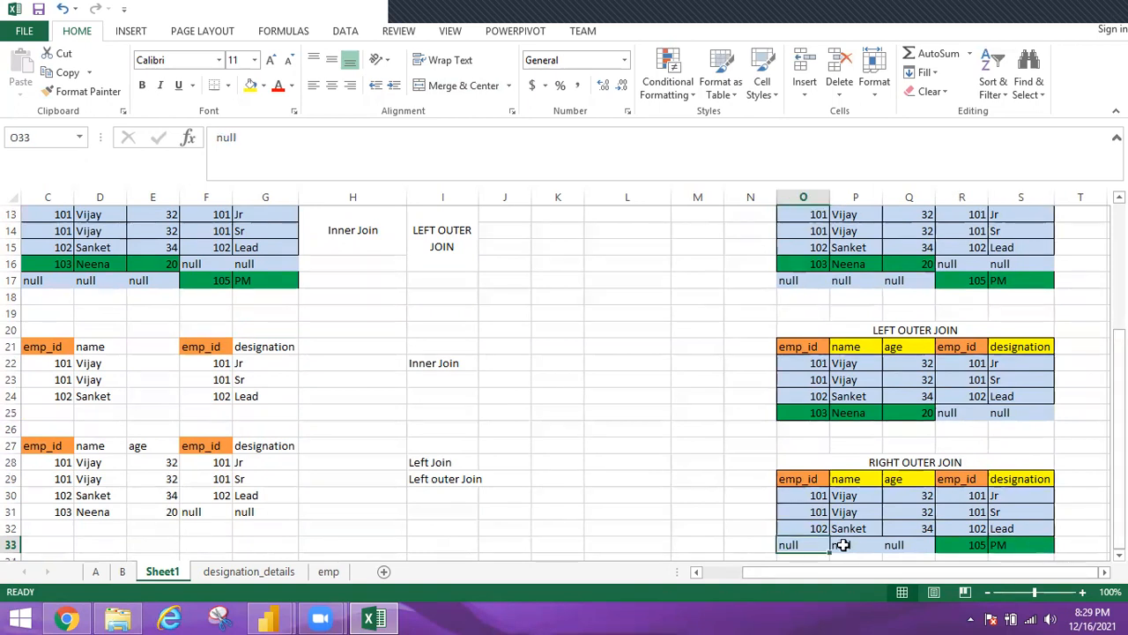
pyautogui.click(844, 544)
pyautogui.click(908, 546)
pyautogui.click(804, 544)
pyautogui.click(837, 544)
pyautogui.click(908, 546)
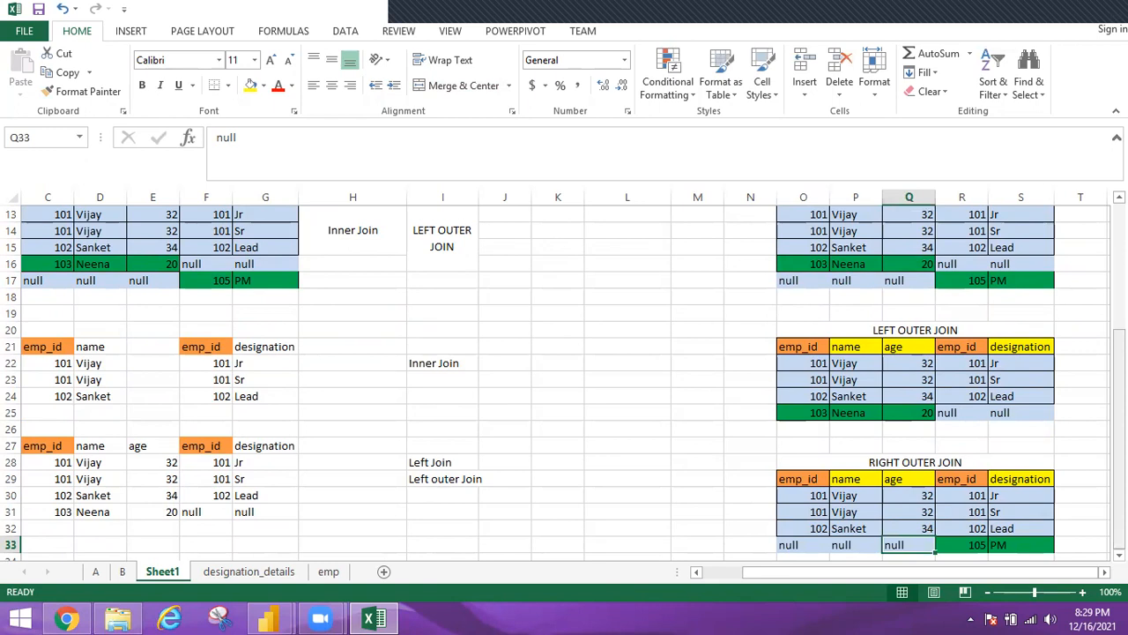
pyautogui.click(973, 545)
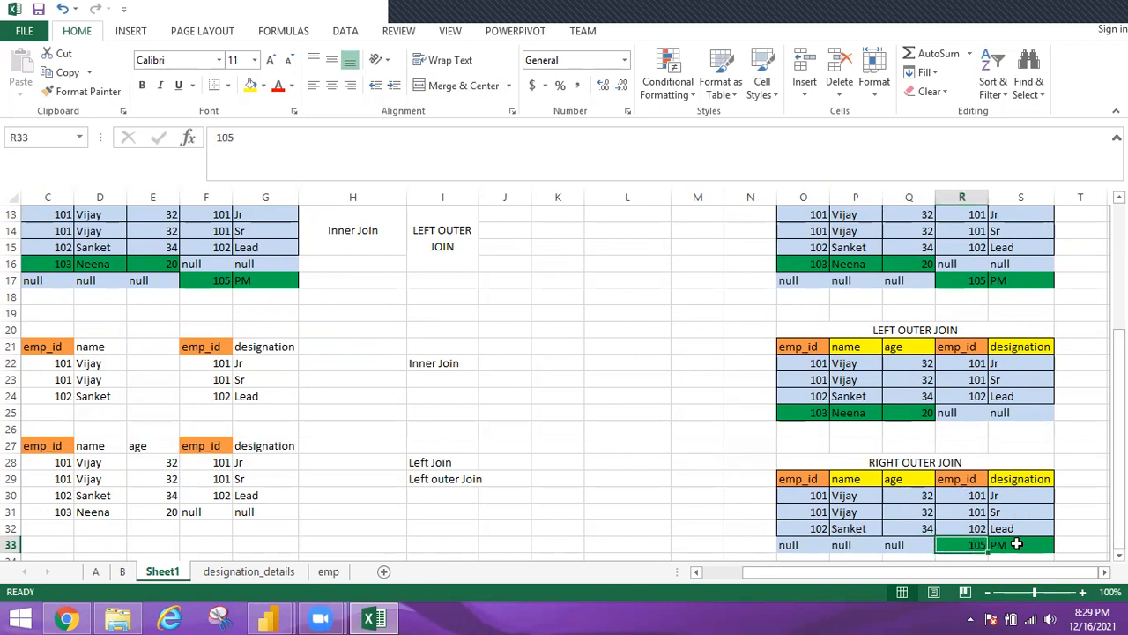
pyautogui.click(1016, 543)
pyautogui.moveTo(779, 448); pyautogui.dragTo(989, 552)
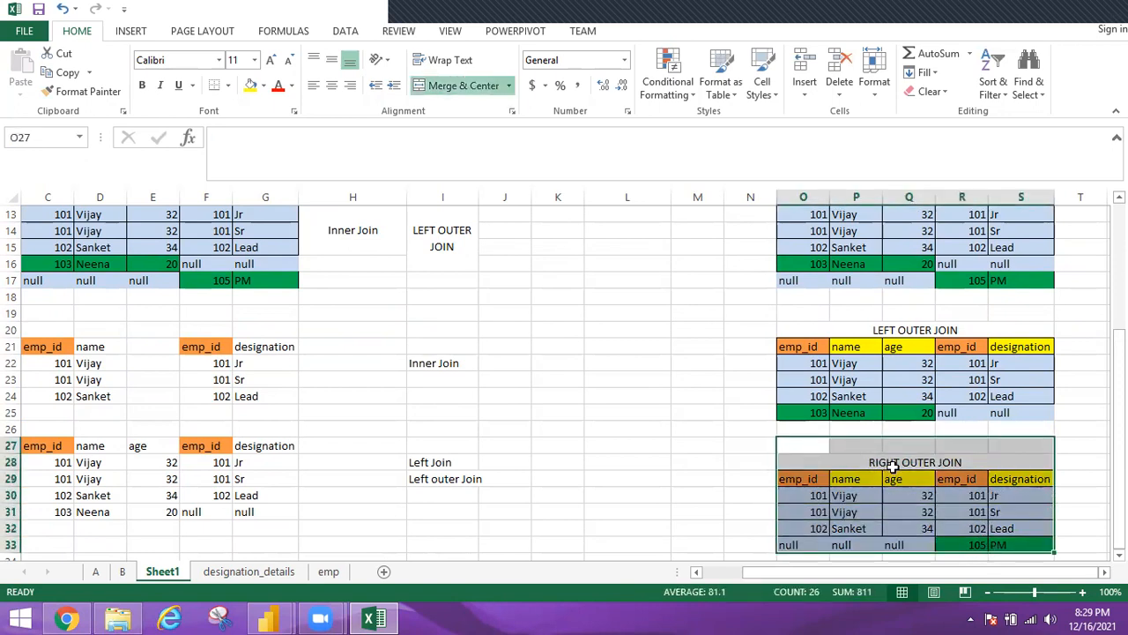
# Step: Review the FULL OUTER JOIN table and examine its three matched rows in O13:S15
pyautogui.moveTo(1120, 468); pyautogui.dragTo(1119, 457)
pyautogui.moveTo(789, 267); pyautogui.dragTo(1003, 382)
pyautogui.moveTo(798, 296); pyautogui.dragTo(1015, 330)
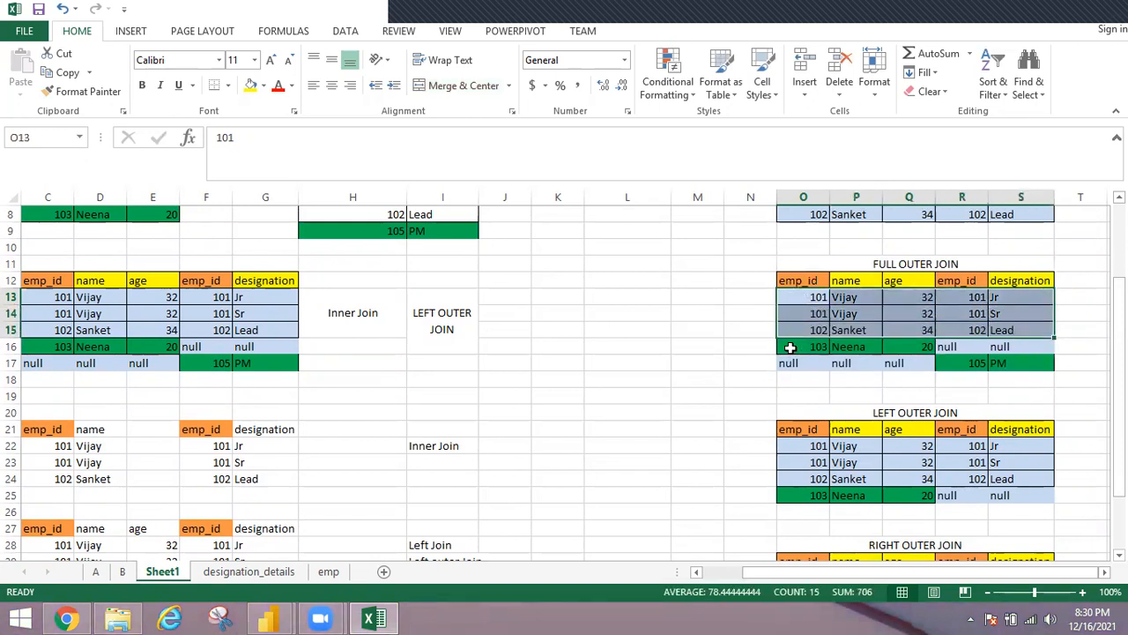
# Step: Examine the unmatched Employee cells in O16:Q16 and the PM row in O17:S17 of the FULL OUTER JOIN table
pyautogui.click(791, 347)
pyautogui.moveTo(790, 347); pyautogui.dragTo(917, 349)
pyautogui.click(797, 378)
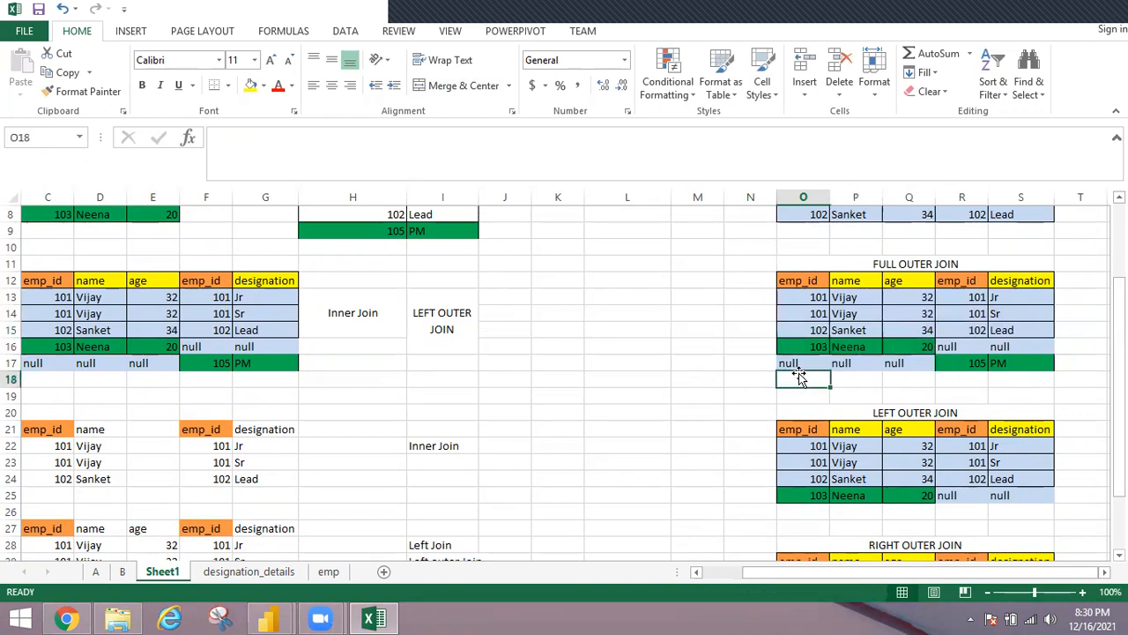
pyautogui.moveTo(788, 361); pyautogui.dragTo(1000, 366)
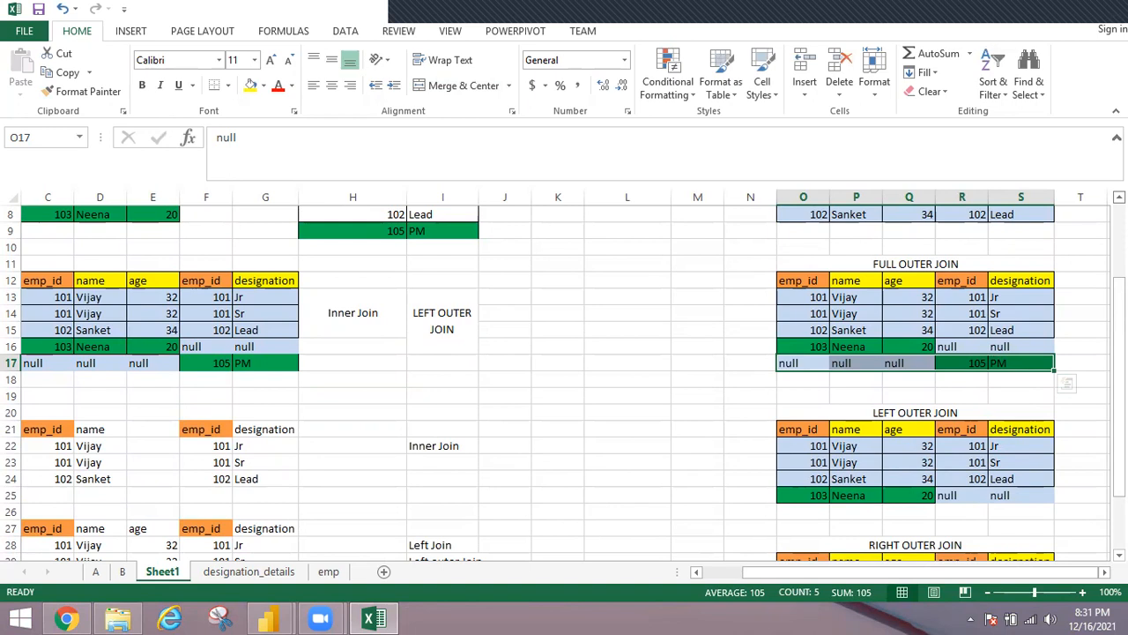
pyautogui.scroll(4, 564, 379)
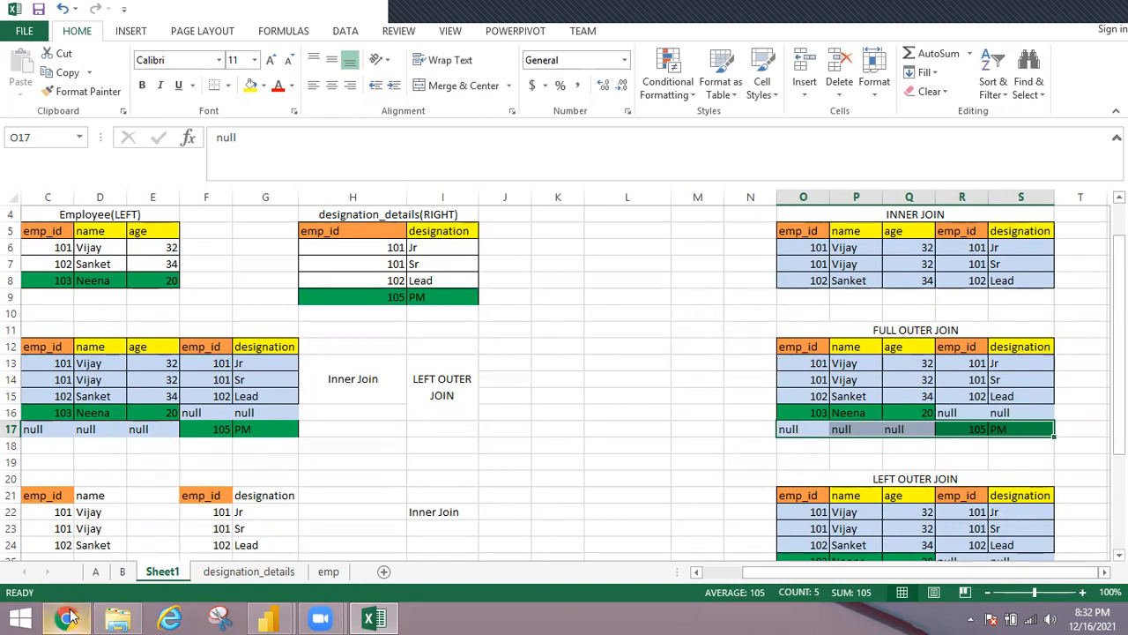
# Step: Switch to the Power Query Editor and check which merge options are available for queries
pyautogui.moveTo(269, 618)
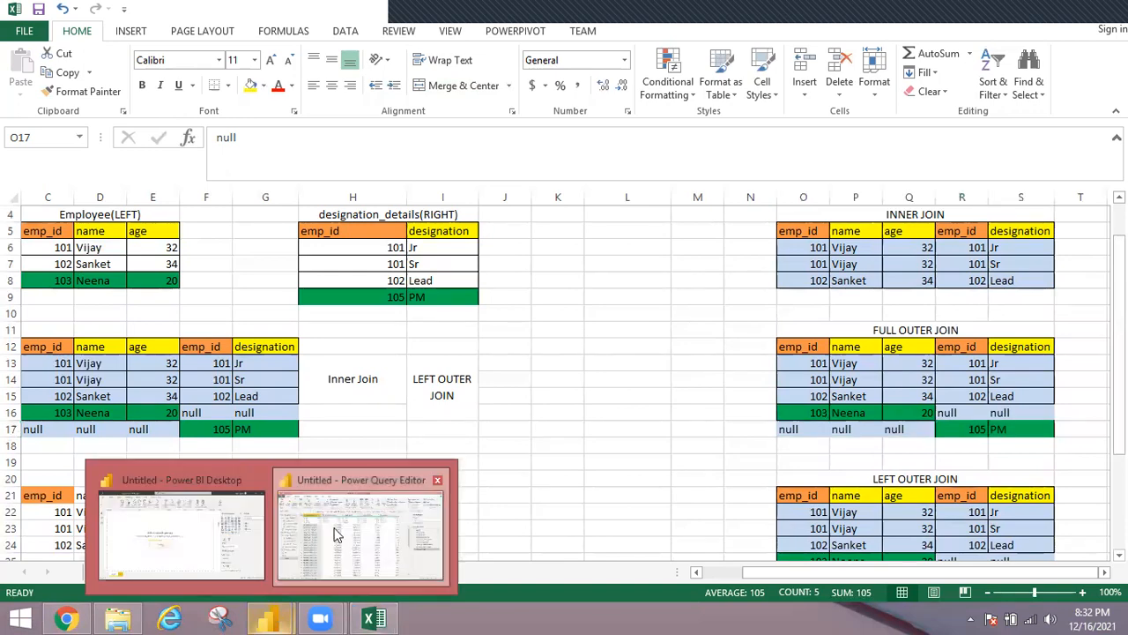
pyautogui.click(335, 534)
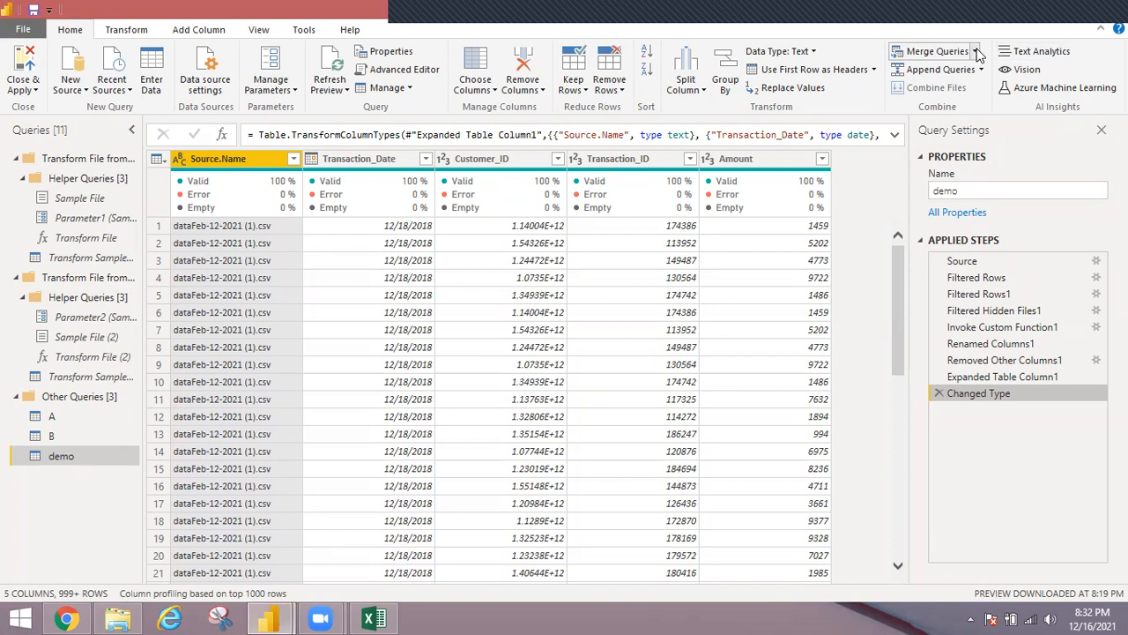
pyautogui.click(975, 51)
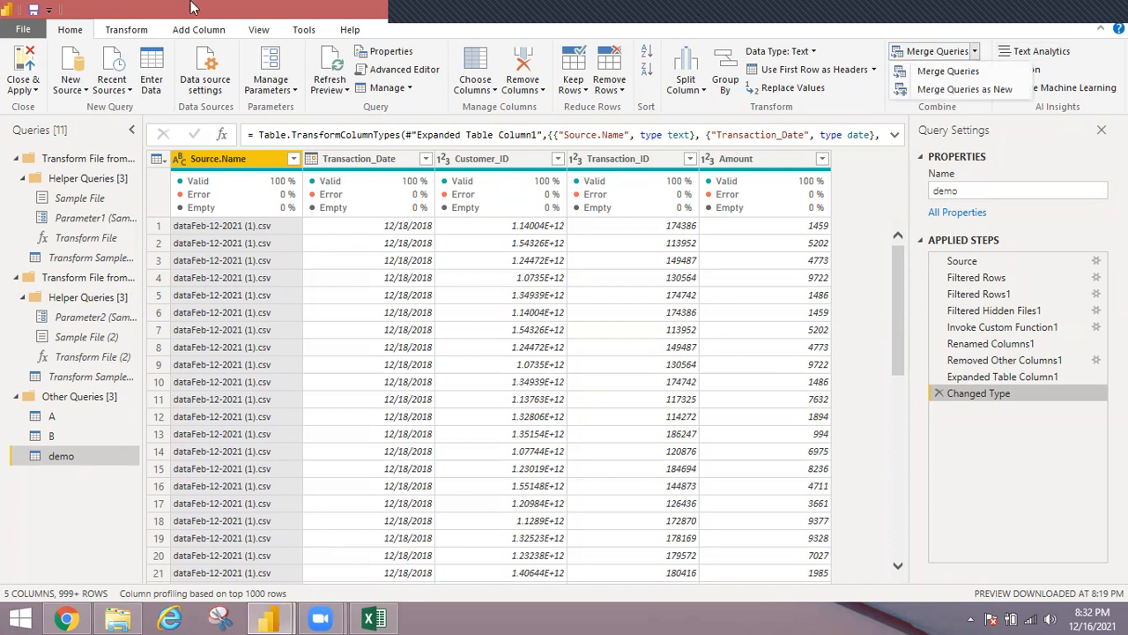
pyautogui.click(125, 106)
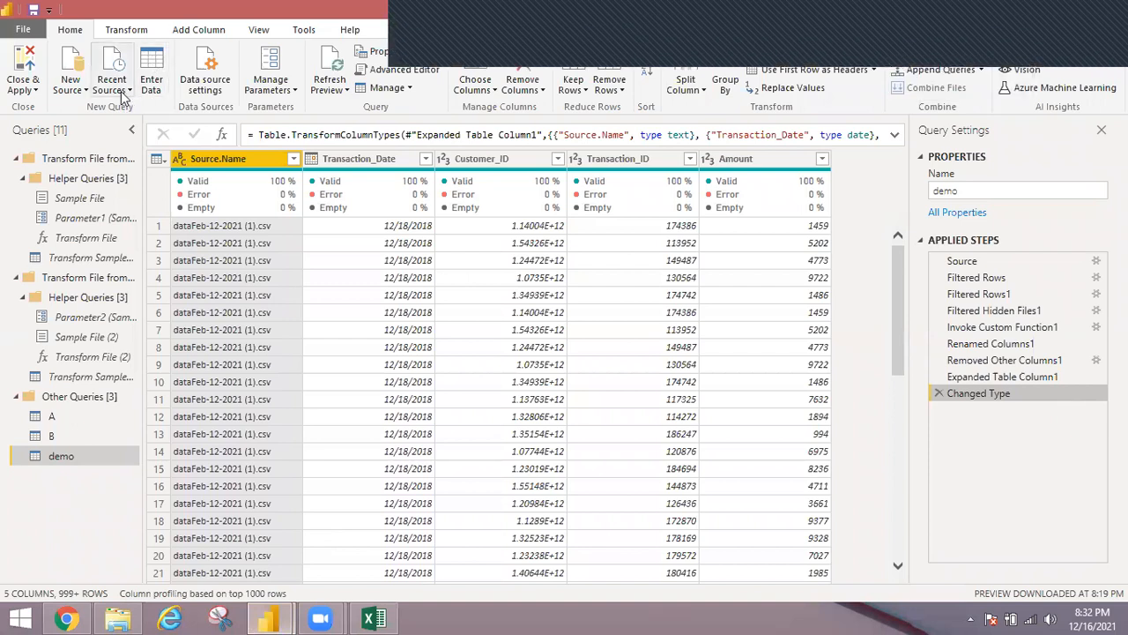
# Step: Import the emp and designation_details sheets from the recent source append_merge.xlsx as new queries
pyautogui.click(122, 94)
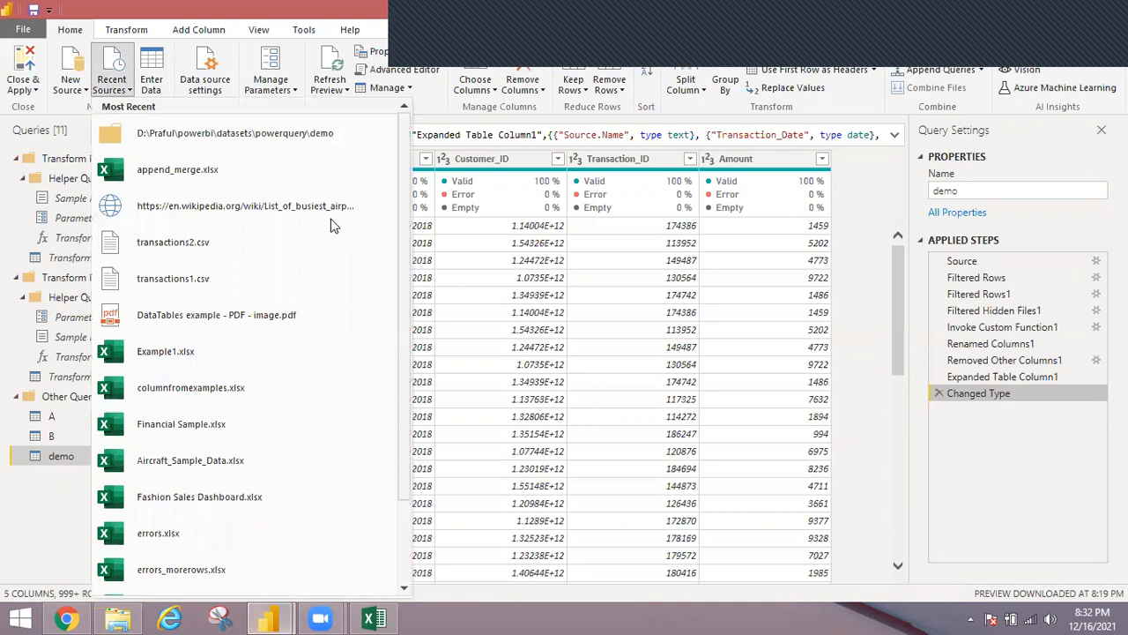
pyautogui.click(270, 179)
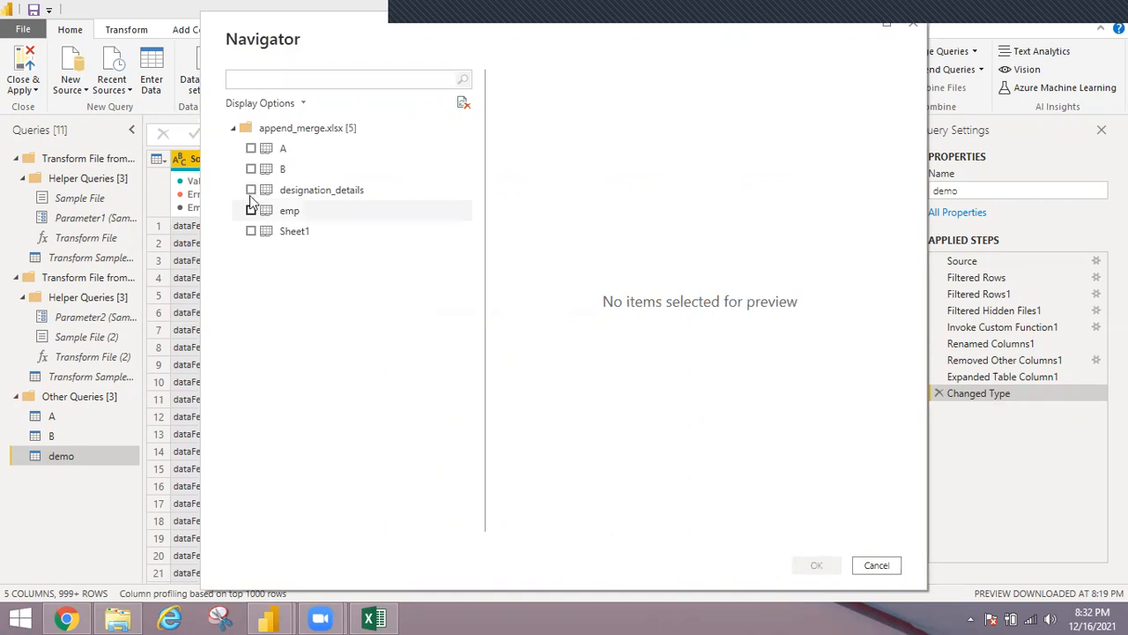
pyautogui.click(253, 209)
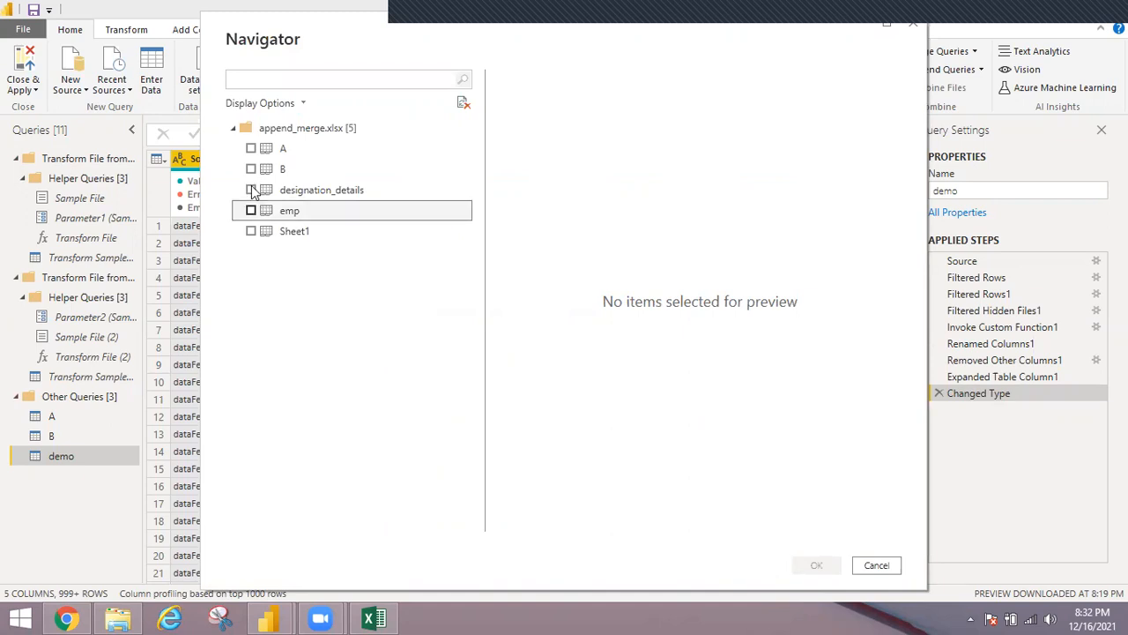
pyautogui.click(253, 191)
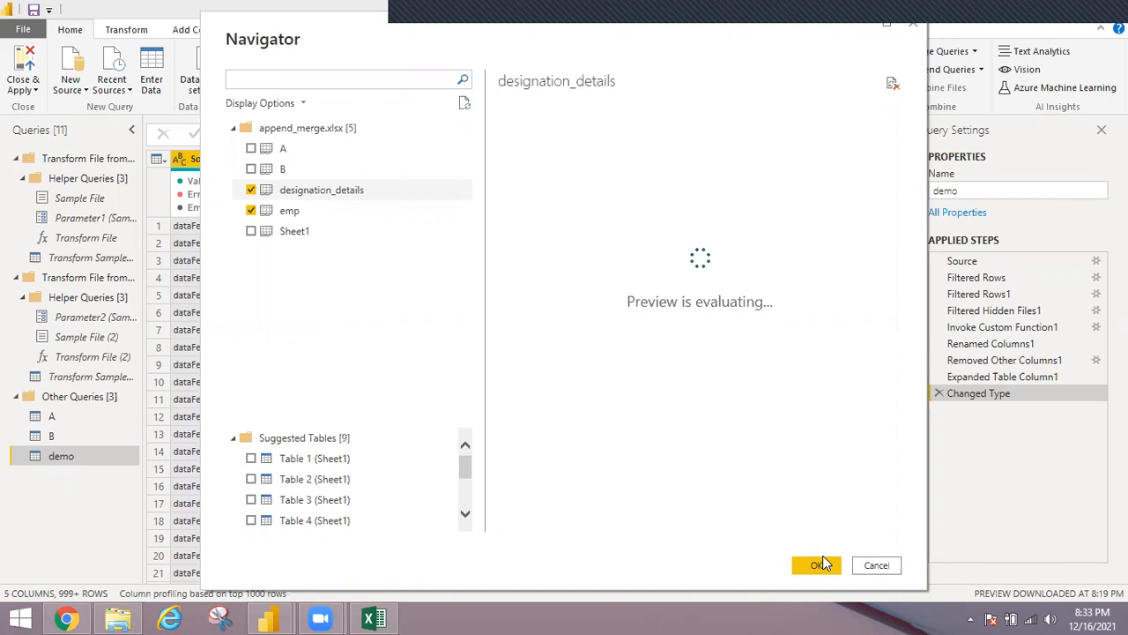
pyautogui.click(824, 566)
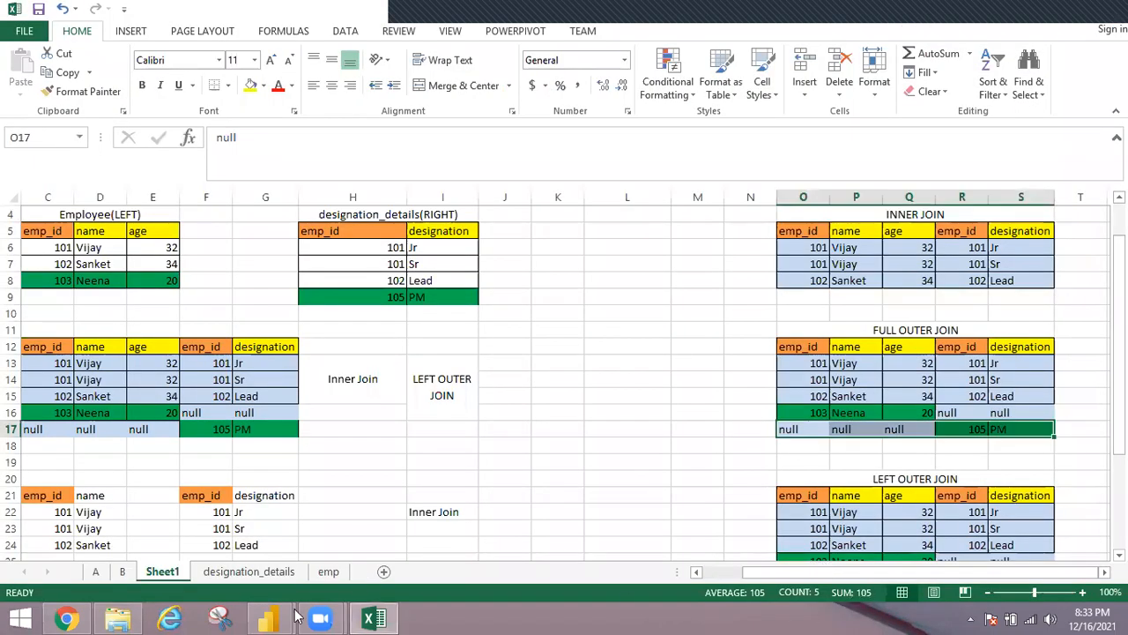
pyautogui.click(269, 617)
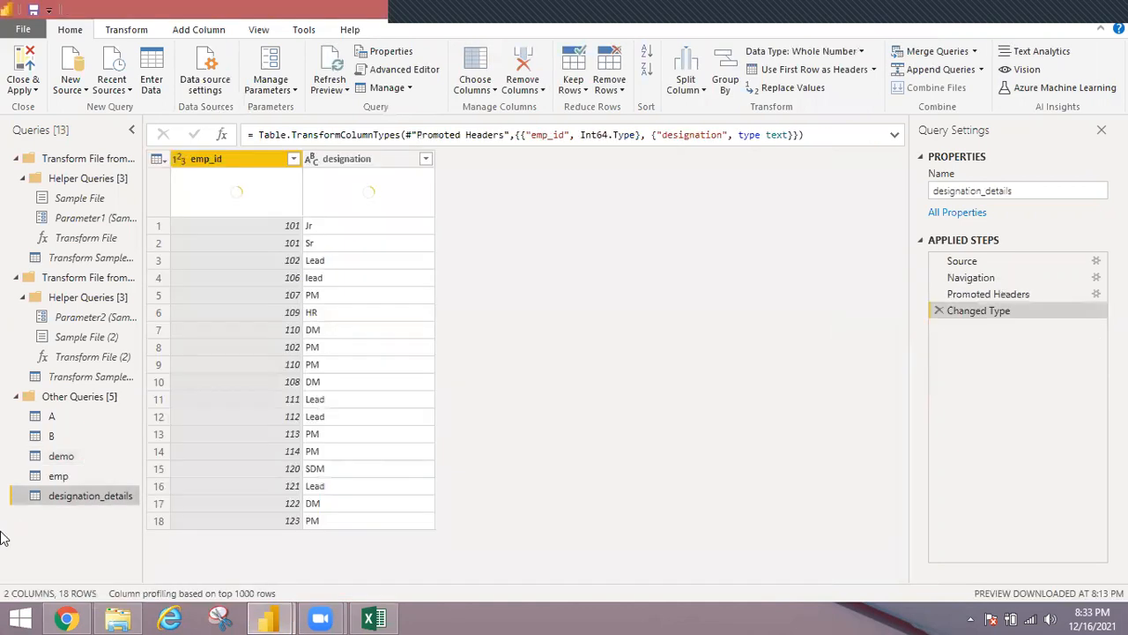
# Step: Compare the columns and rows of the emp and designation_details queries, finishing on emp
pyautogui.click(48, 482)
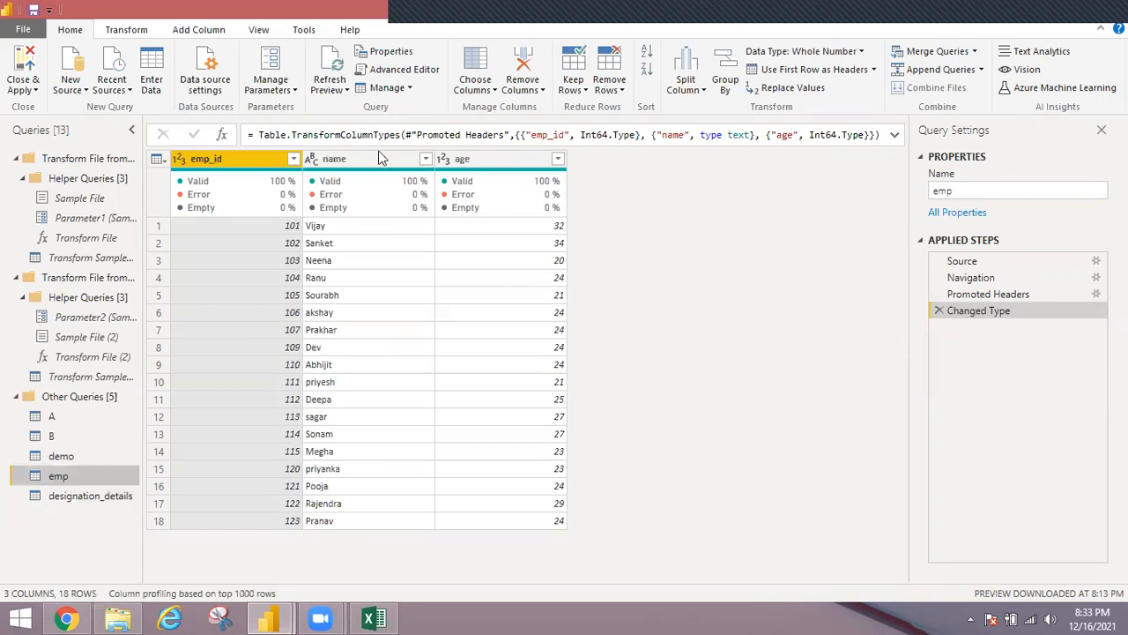
pyautogui.click(63, 486)
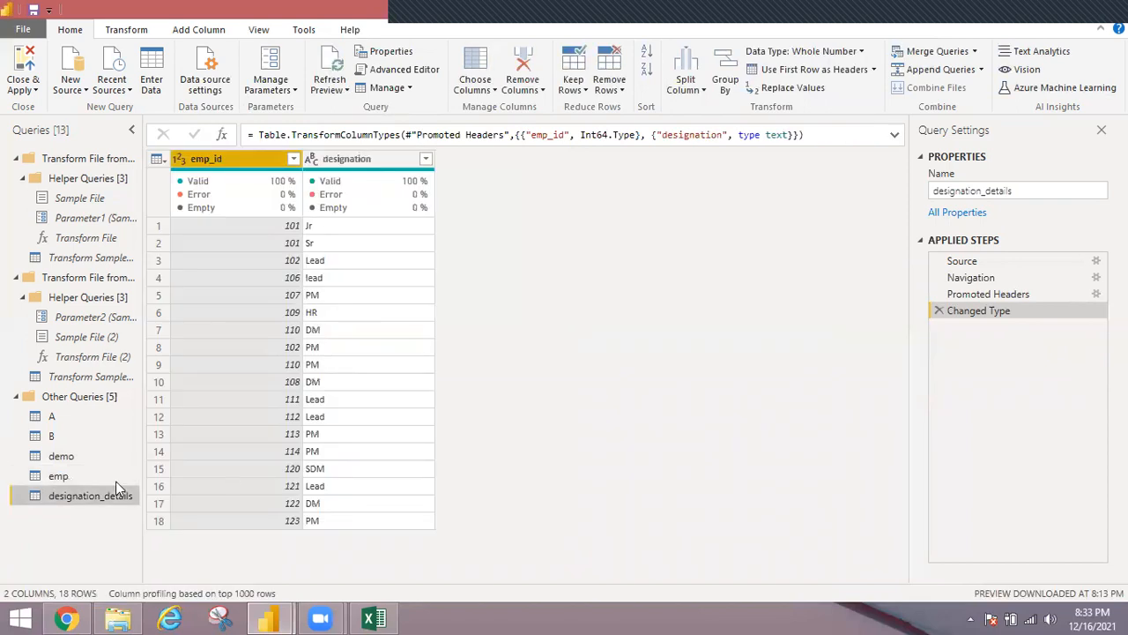
pyautogui.click(83, 481)
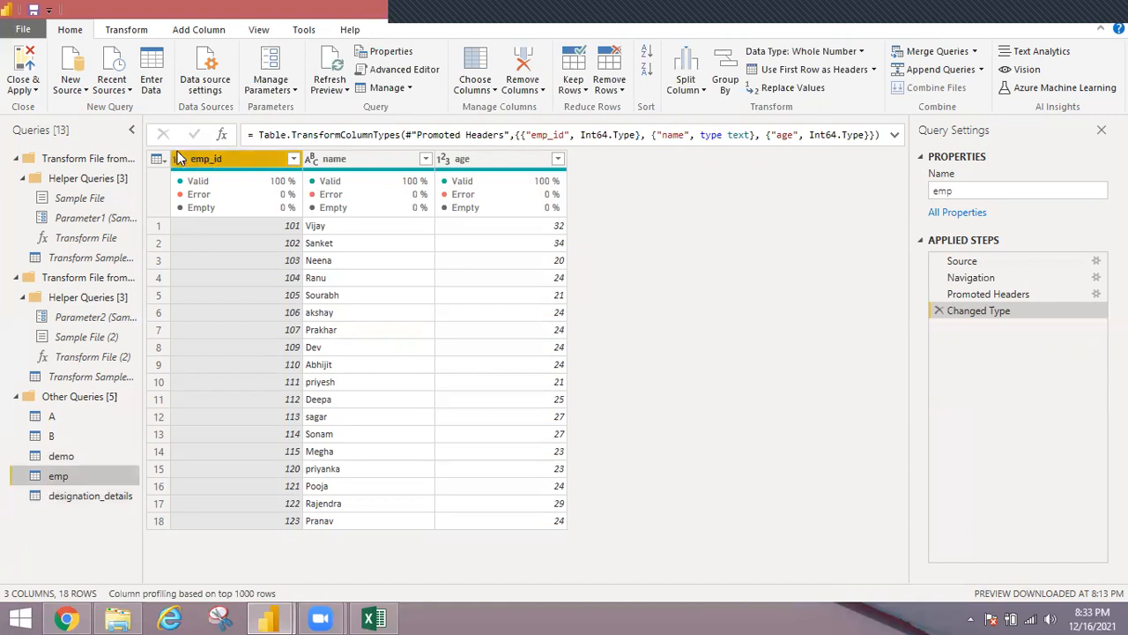
pyautogui.click(88, 496)
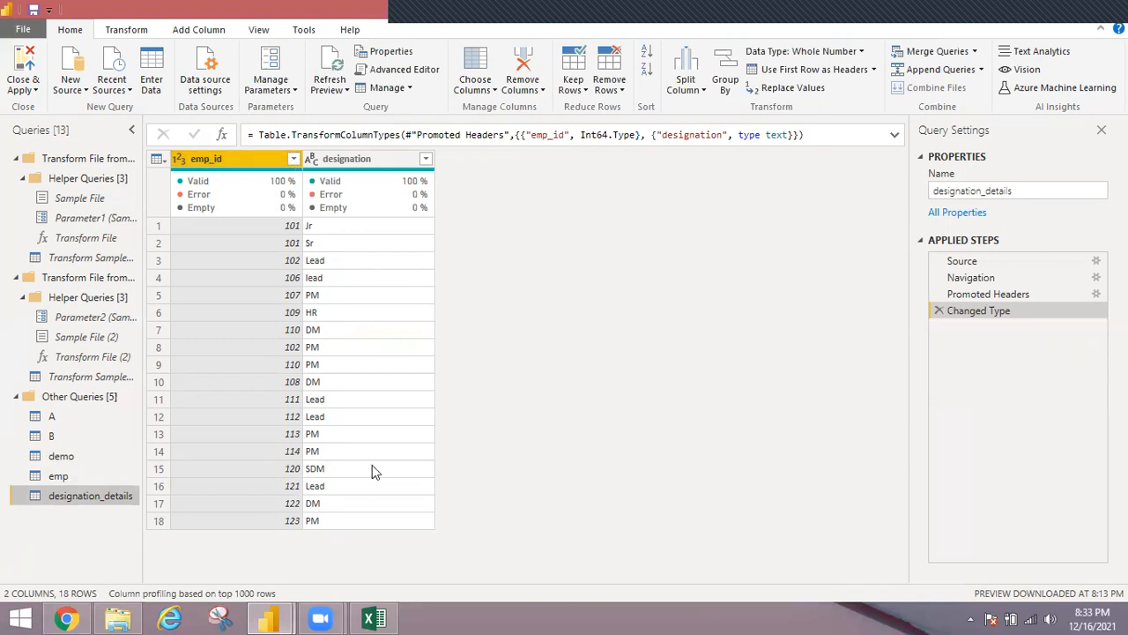
pyautogui.click(100, 478)
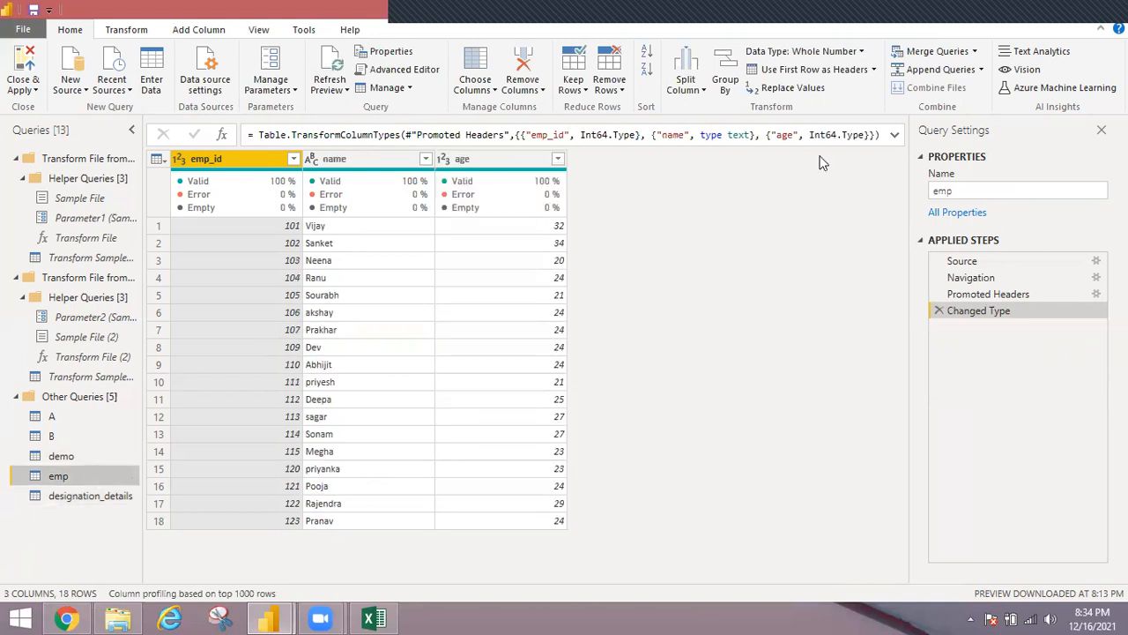
# Step: Start merging emp with designation_details as the second table and review the available join kinds
pyautogui.click(975, 52)
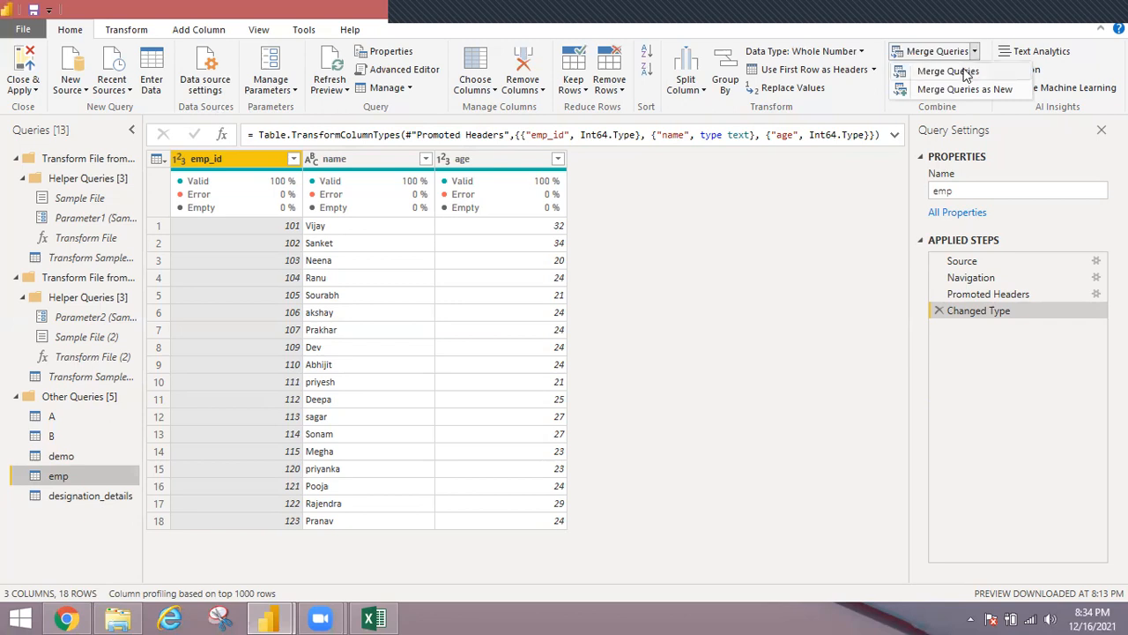
pyautogui.click(964, 70)
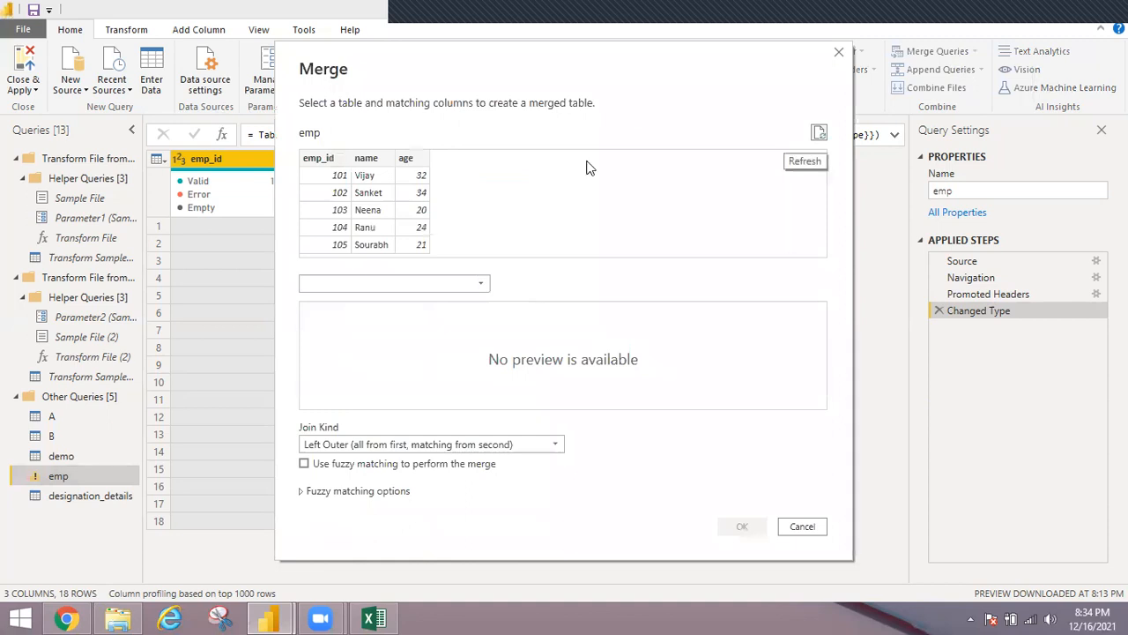
pyautogui.click(483, 283)
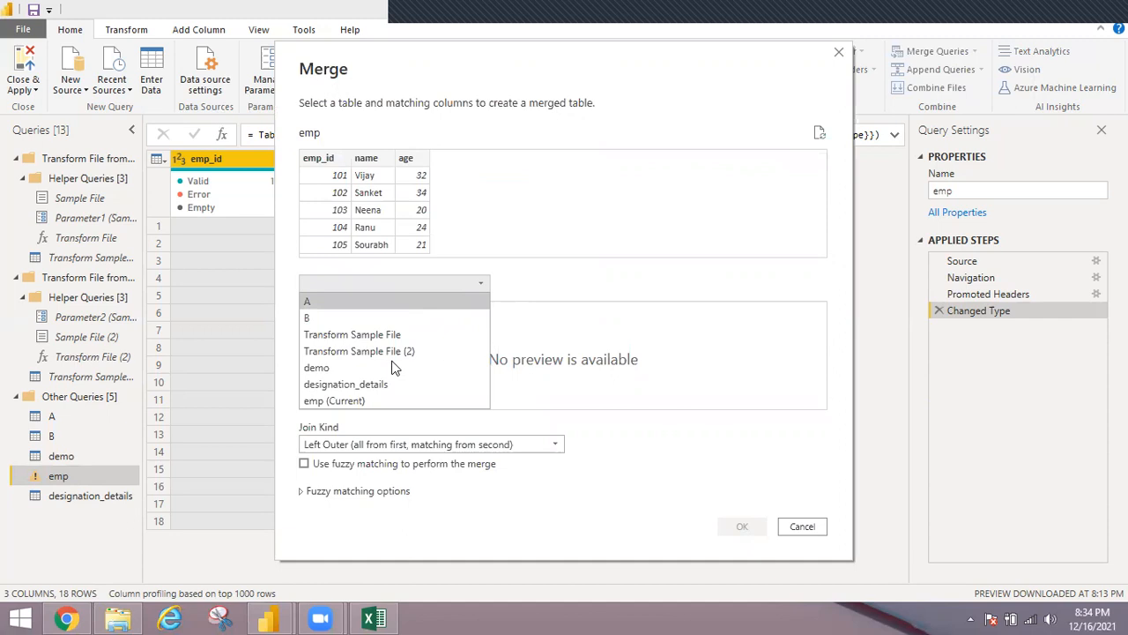
pyautogui.click(377, 386)
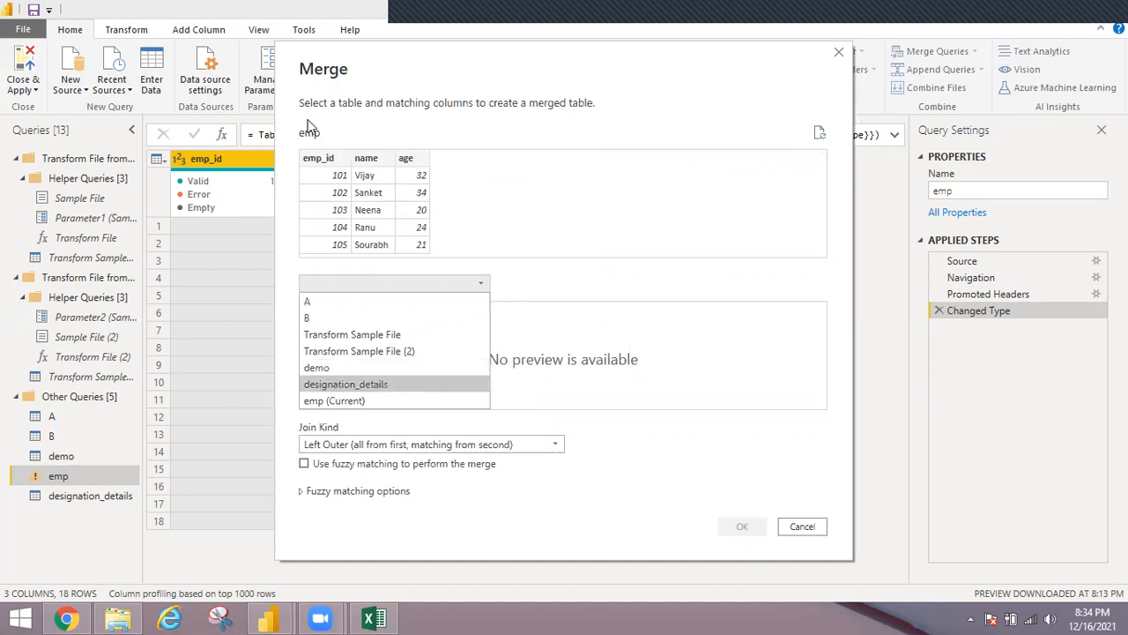
pyautogui.click(527, 443)
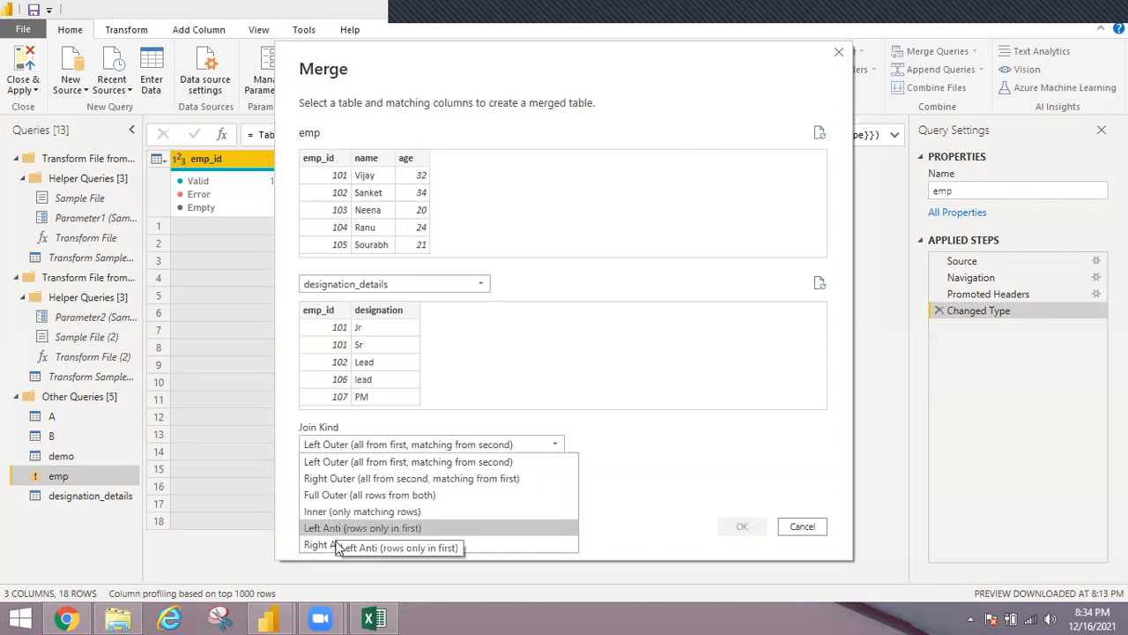
# Step: Switch to the Excel workbook and examine the unmatched rows O16:S16 and O17:S17 of the FULL OUTER JOIN table
pyautogui.click(374, 618)
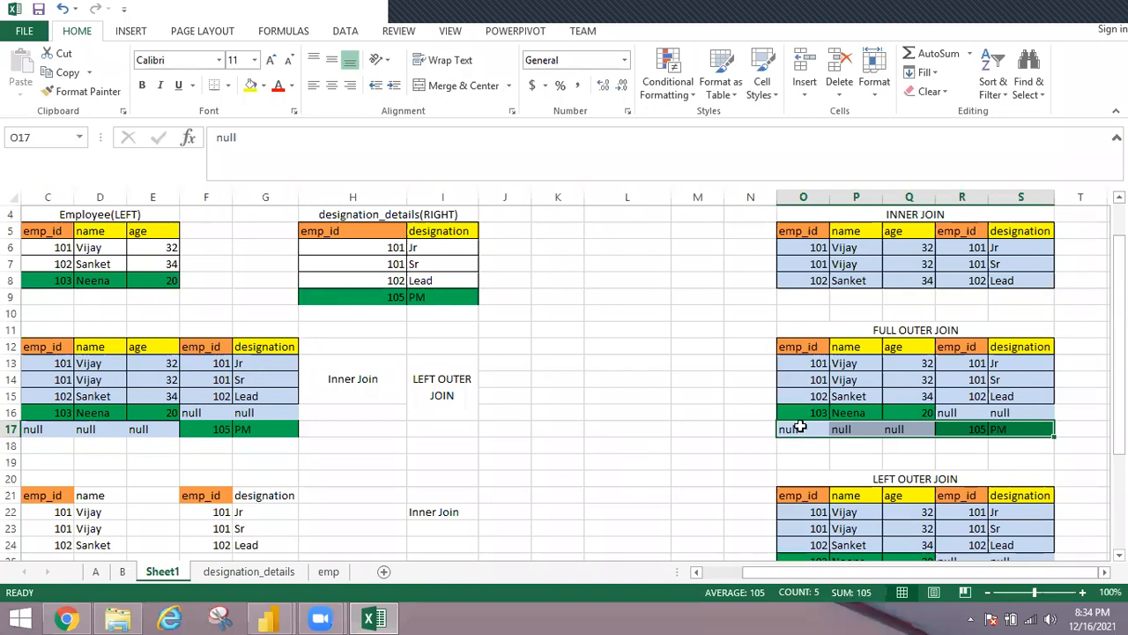
pyautogui.click(794, 443)
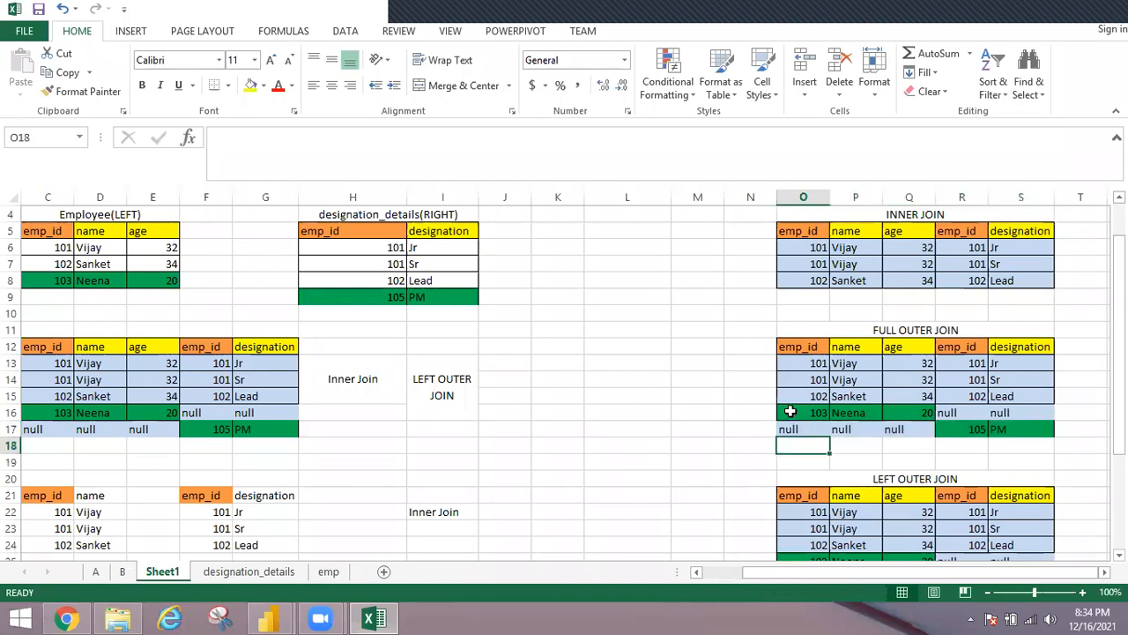
pyautogui.click(791, 412)
pyautogui.moveTo(956, 411); pyautogui.dragTo(1005, 412)
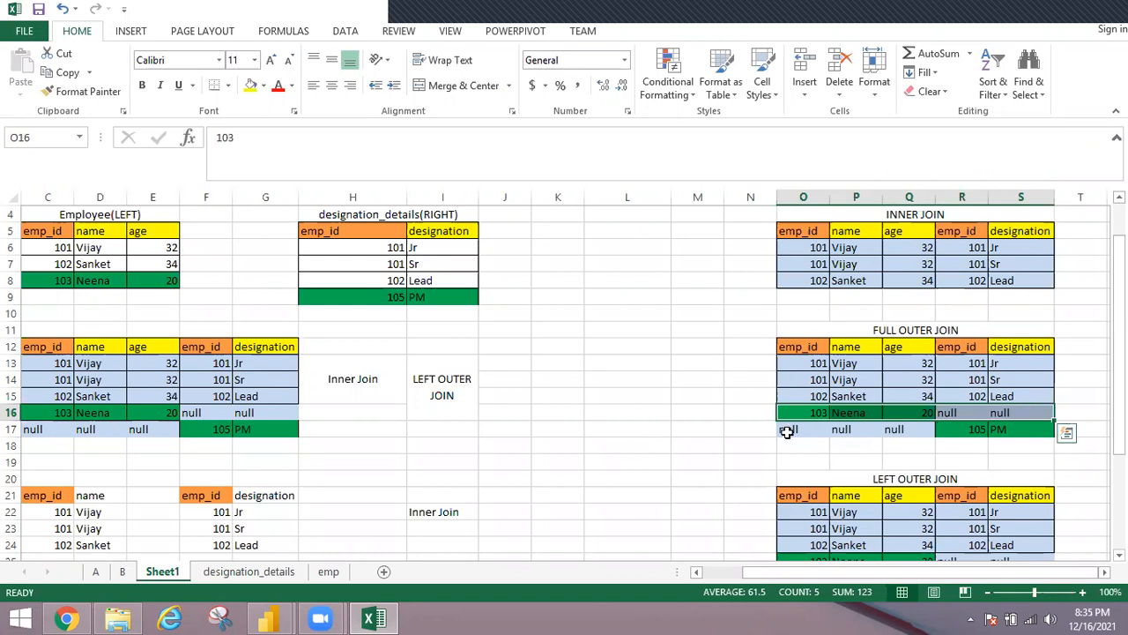
pyautogui.moveTo(787, 430); pyautogui.dragTo(1018, 439)
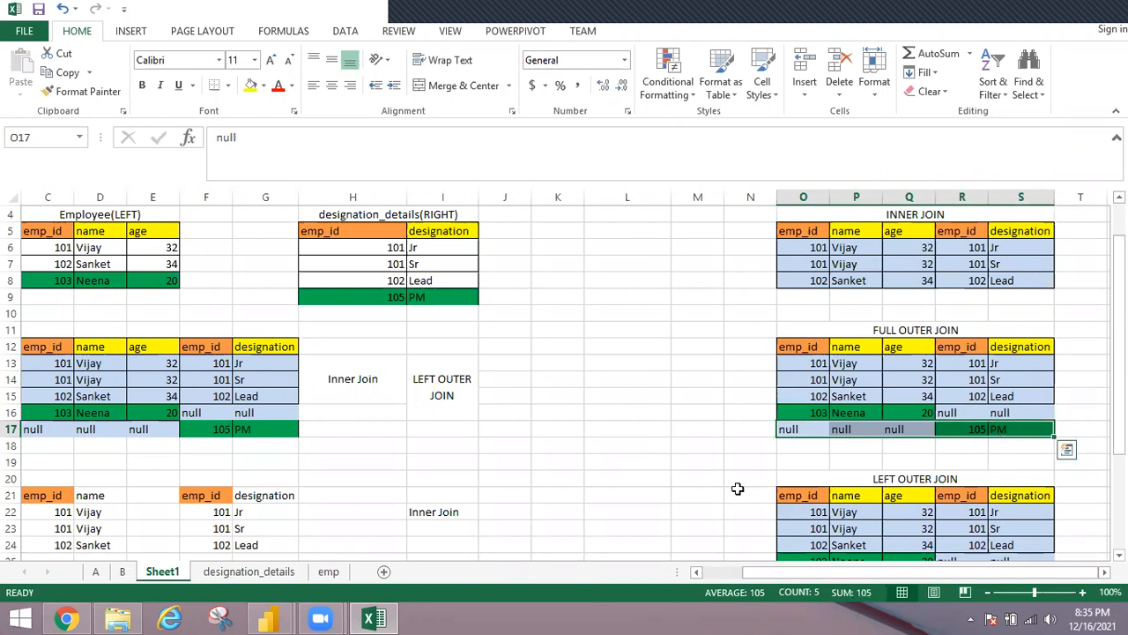
# Step: Switch back to the Power Query Editor and merge the two tables on emp_id with an Inner (only matching rows) join
pyautogui.click(275, 612)
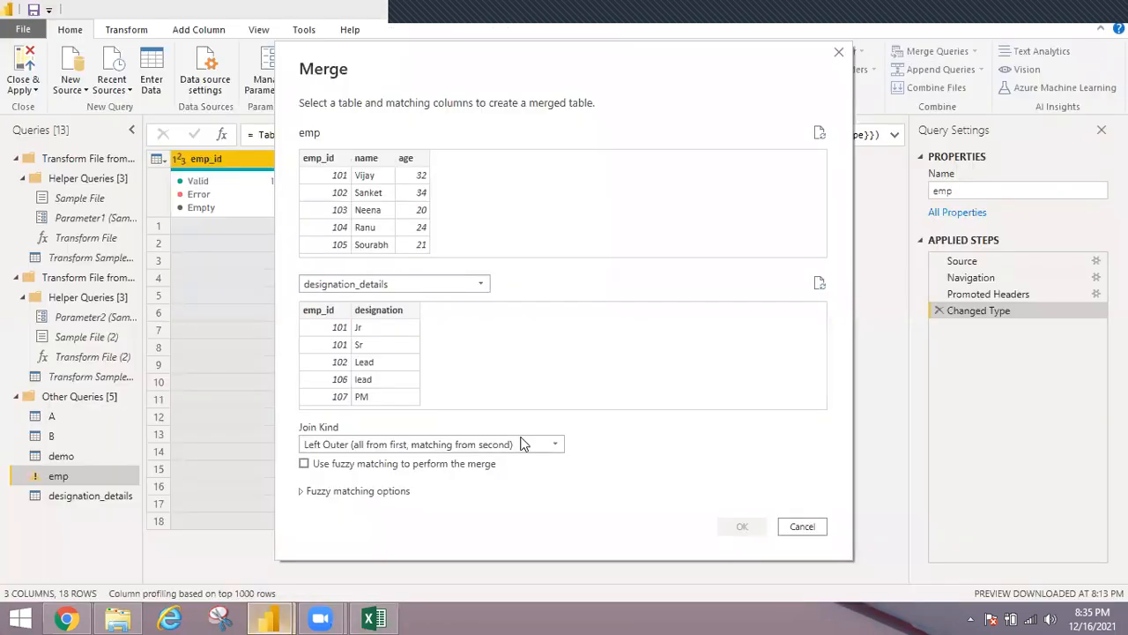
pyautogui.click(522, 443)
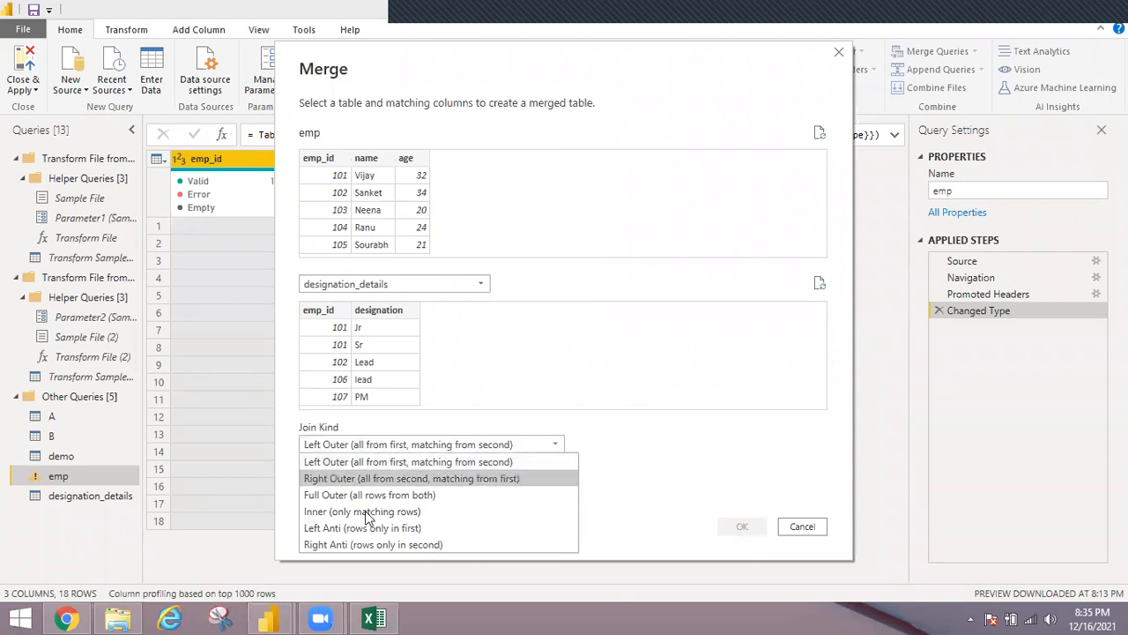
pyautogui.click(420, 511)
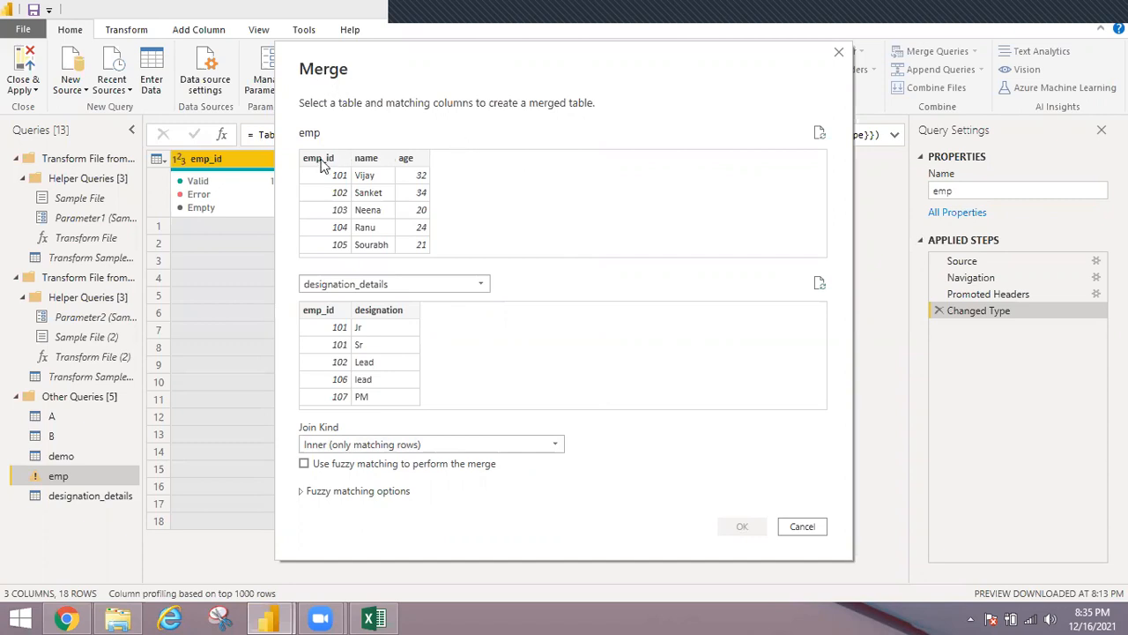
pyautogui.click(323, 168)
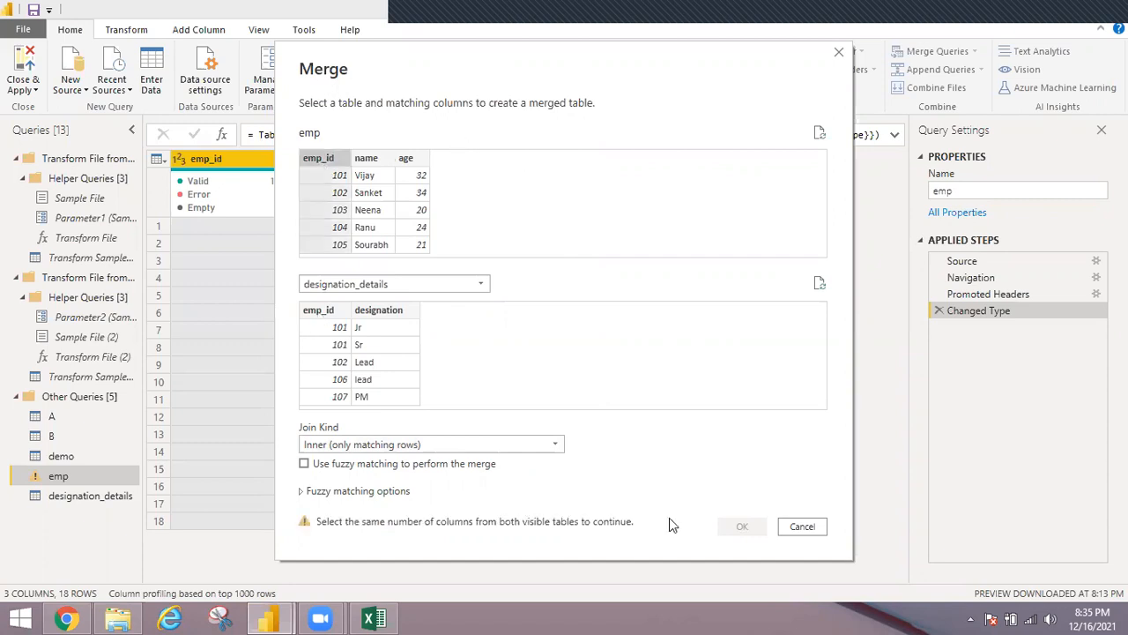
pyautogui.click(743, 526)
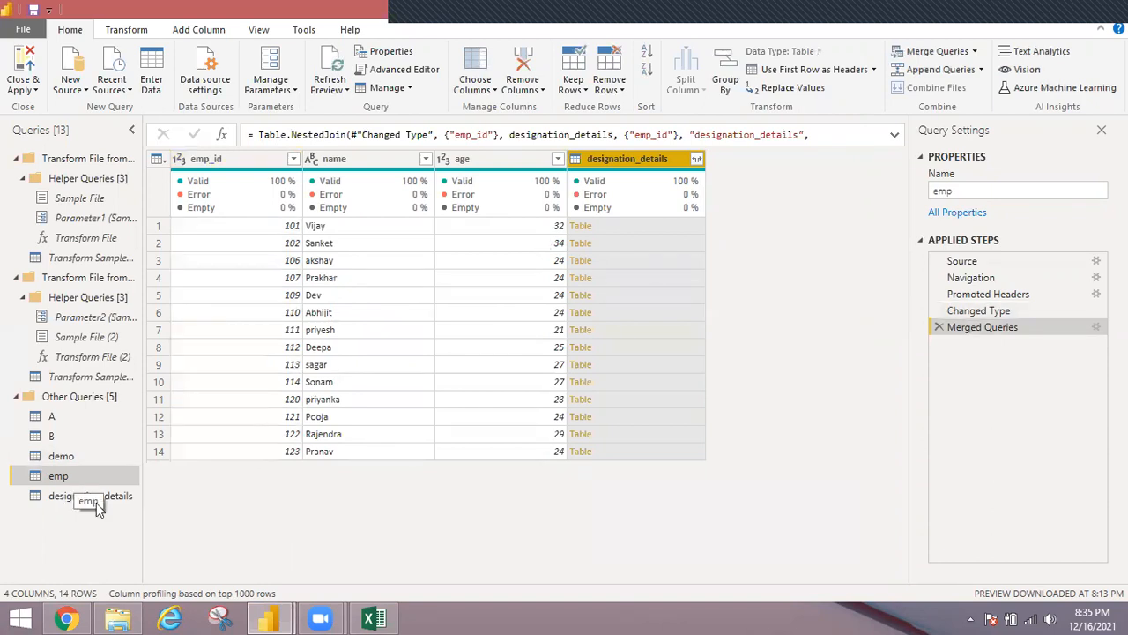
# Step: Expand the merged designation_details column into emp_id and designation, keeping the original column name as prefix, and review the added columns
pyautogui.click(697, 160)
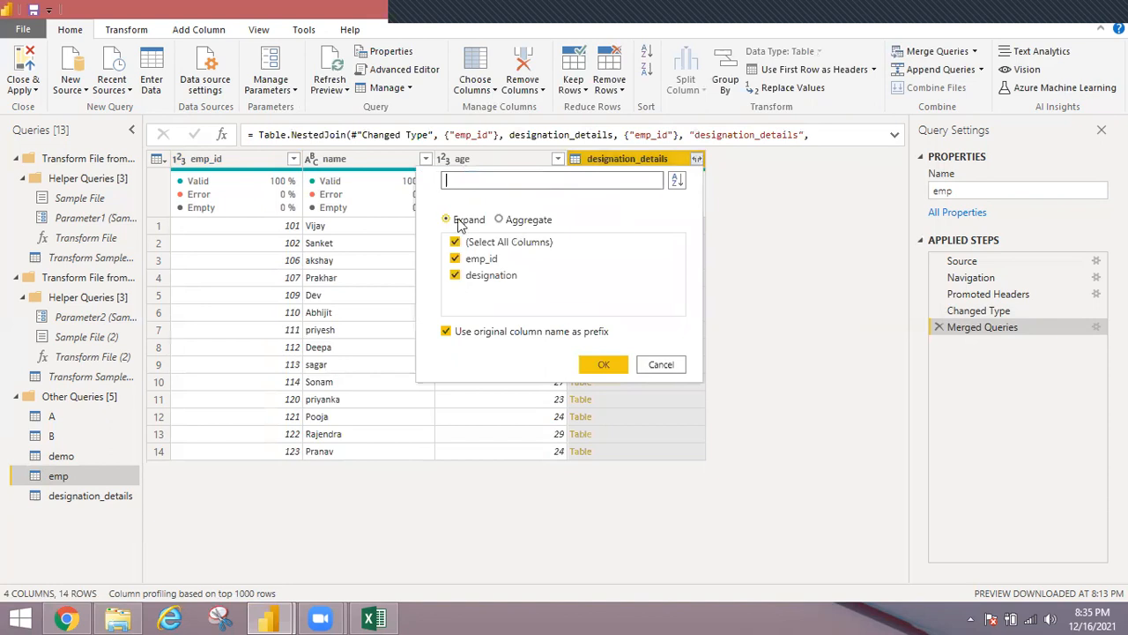
pyautogui.click(603, 367)
pyautogui.click(602, 367)
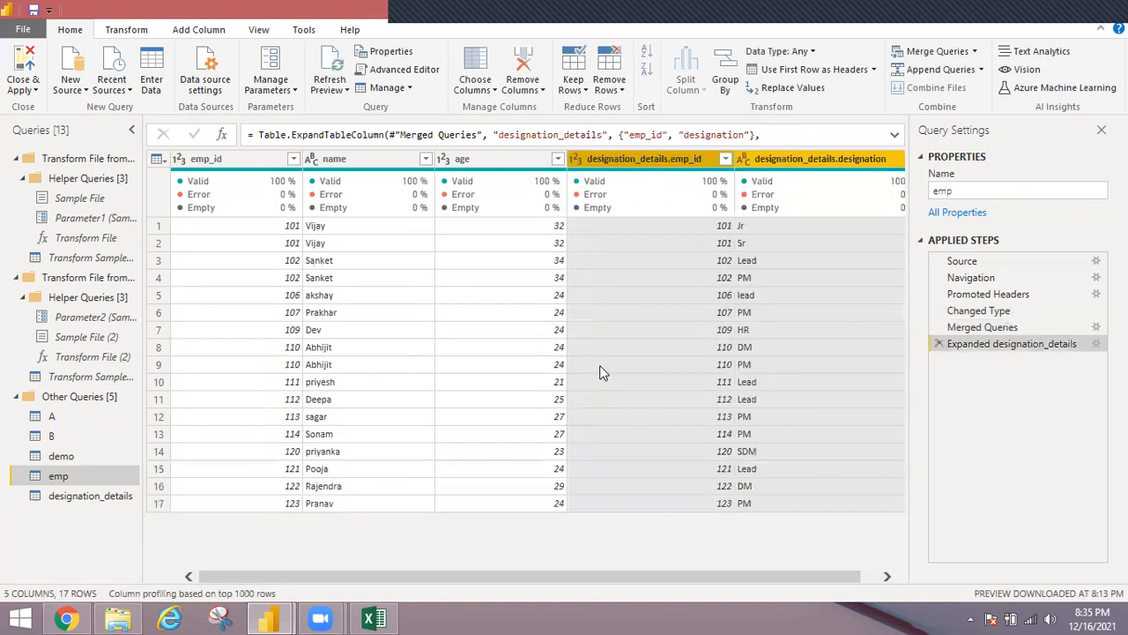
pyautogui.moveTo(831, 577); pyautogui.dragTo(871, 588)
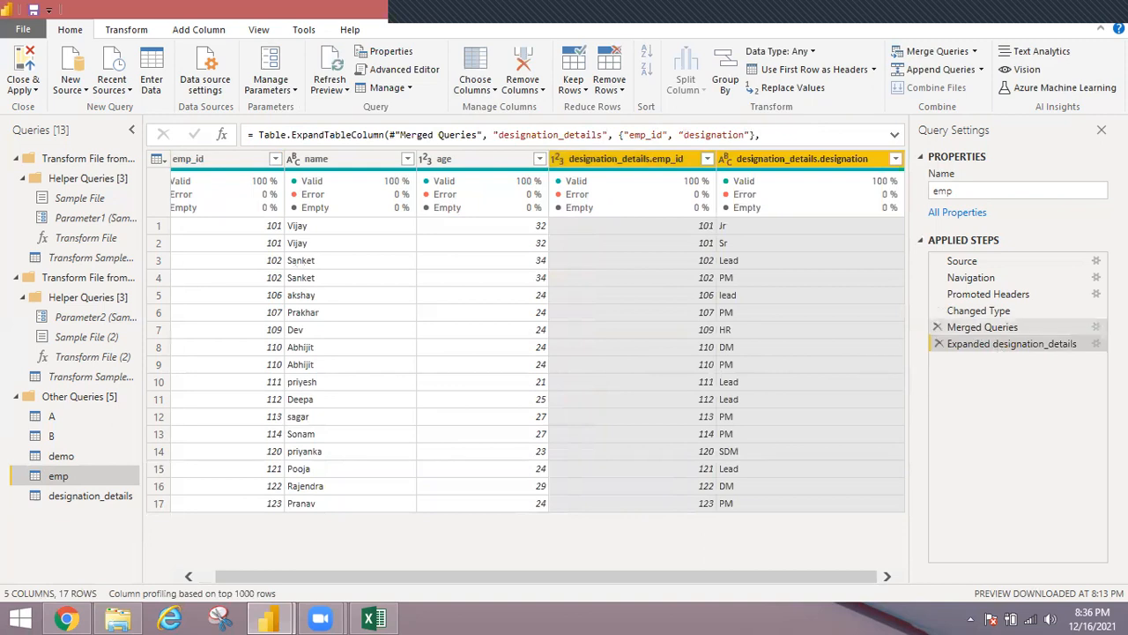
# Step: Change the join kind of emp's existing merge step to Full Outer (all rows from both) and review the expanded rows
pyautogui.click(982, 327)
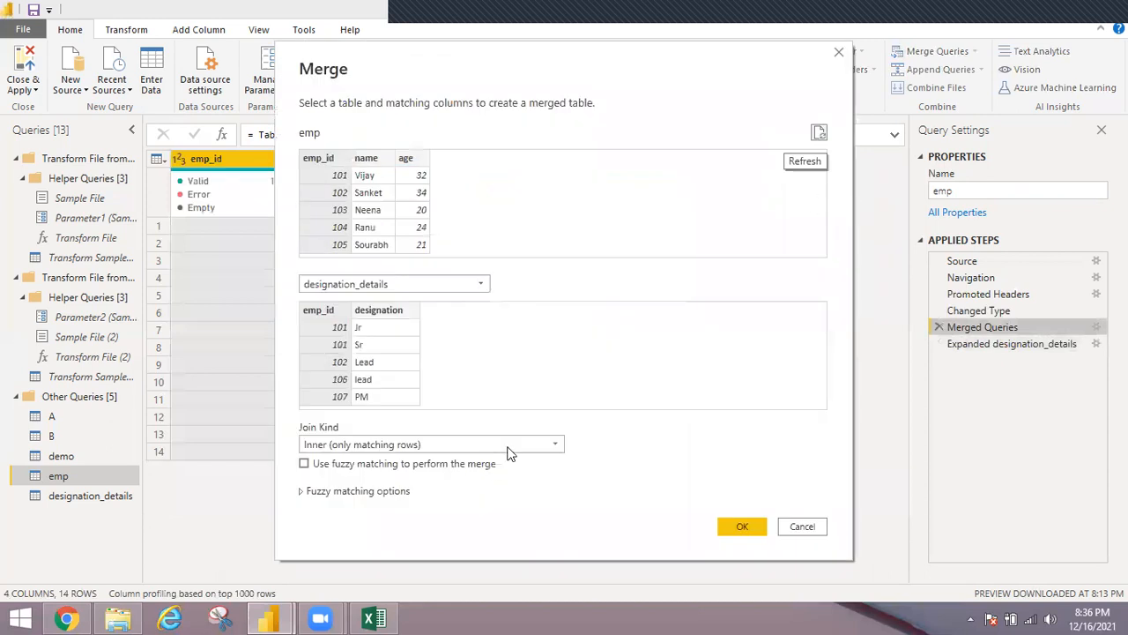
pyautogui.click(445, 448)
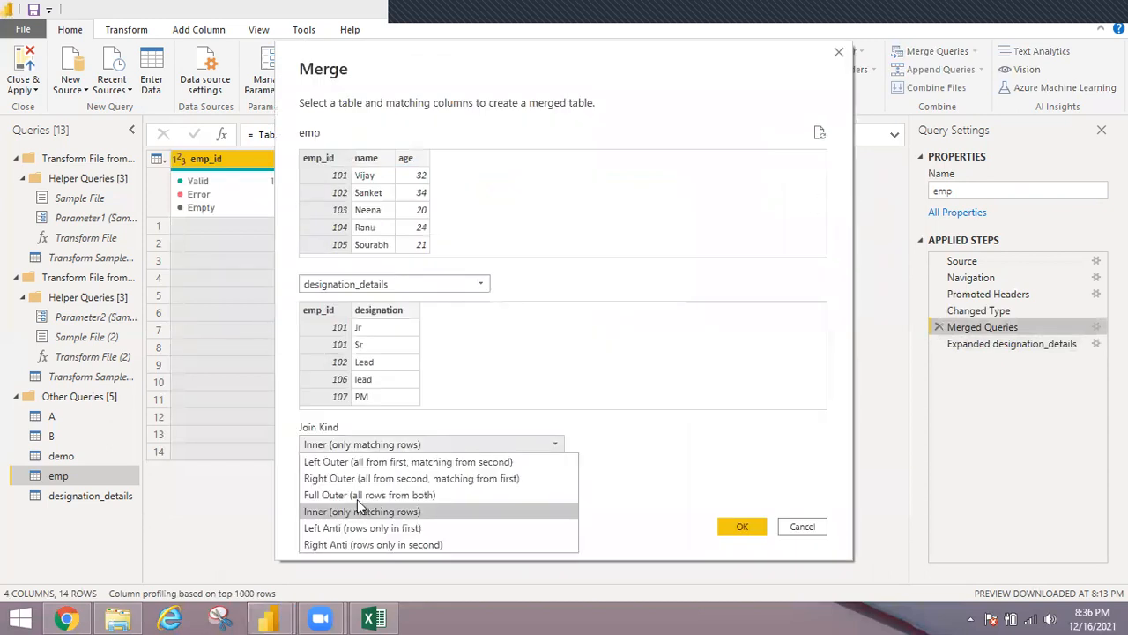
pyautogui.click(362, 496)
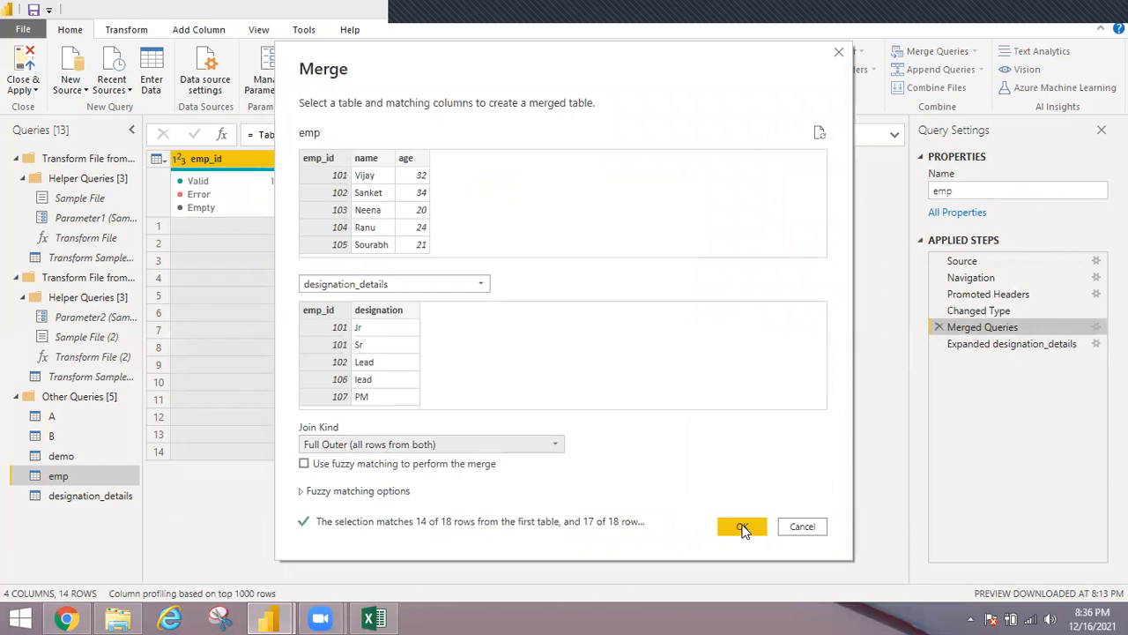
pyautogui.click(743, 527)
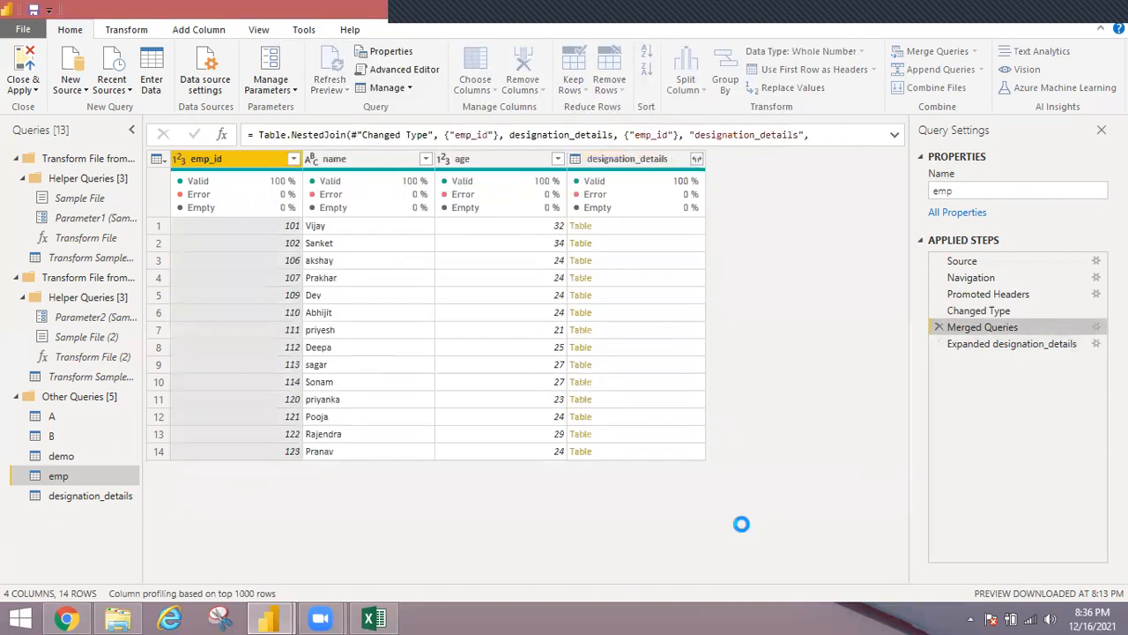
pyautogui.click(1008, 344)
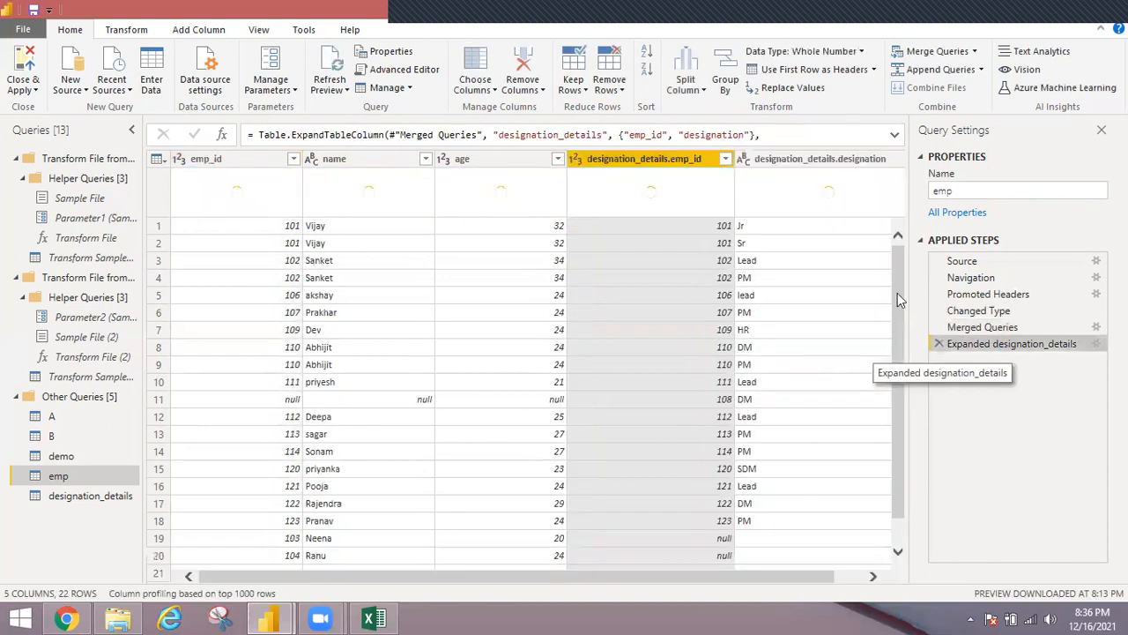
pyautogui.moveTo(904, 392); pyautogui.dragTo(908, 415)
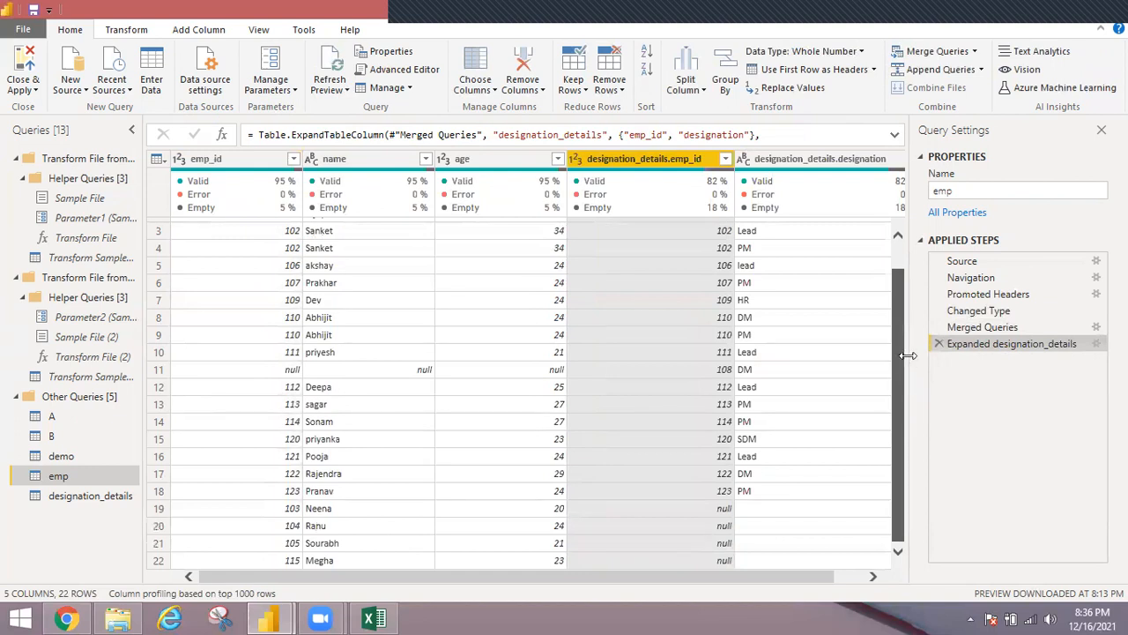
pyautogui.click(868, 581)
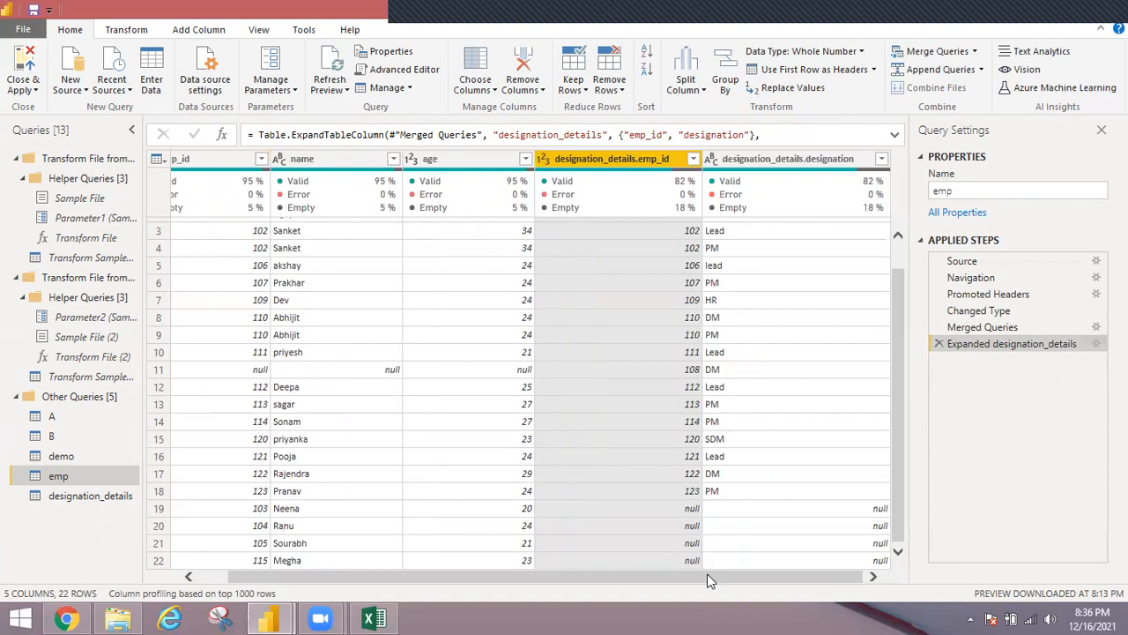
pyautogui.hscroll(-1, 497, 403)
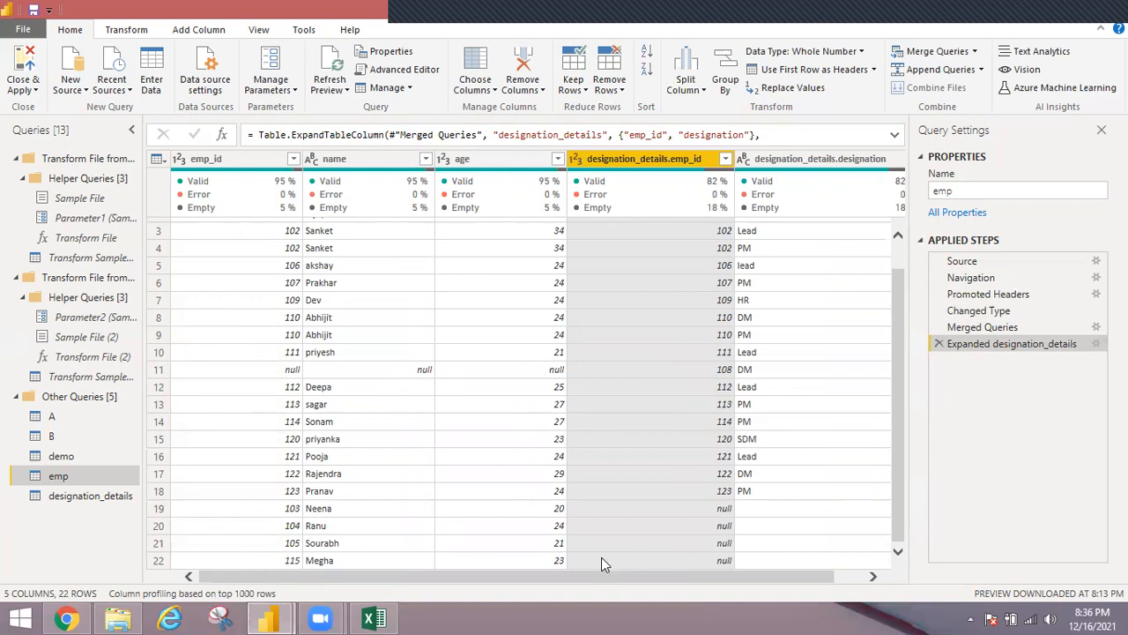
# Step: Delete the Expanded designation_details and Merged Queries steps from the emp query
pyautogui.click(935, 343)
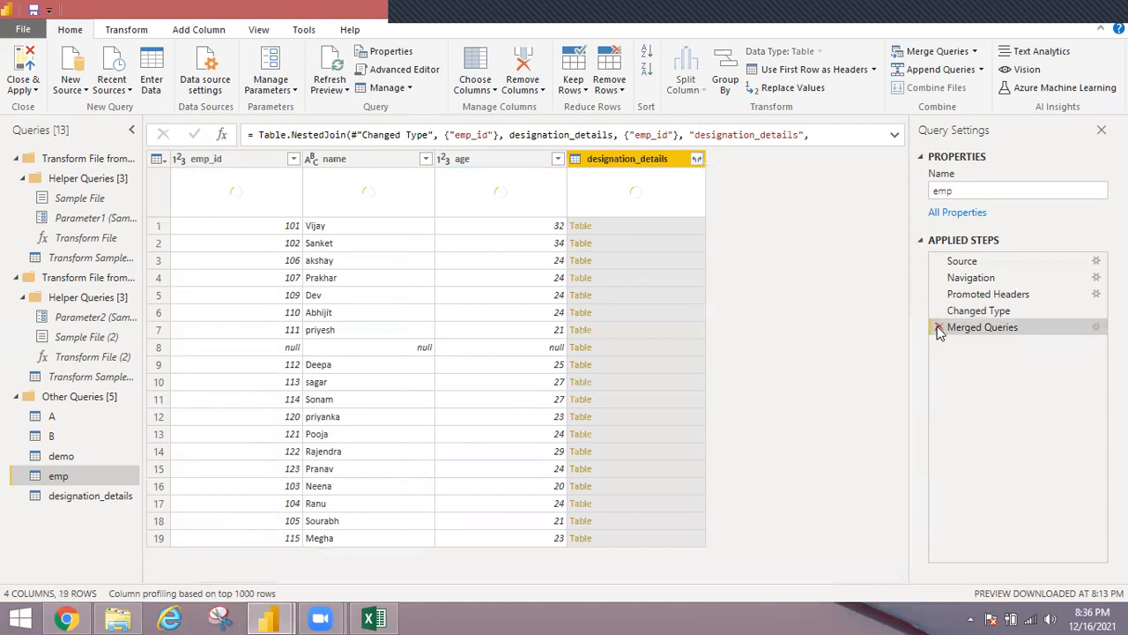
pyautogui.click(939, 328)
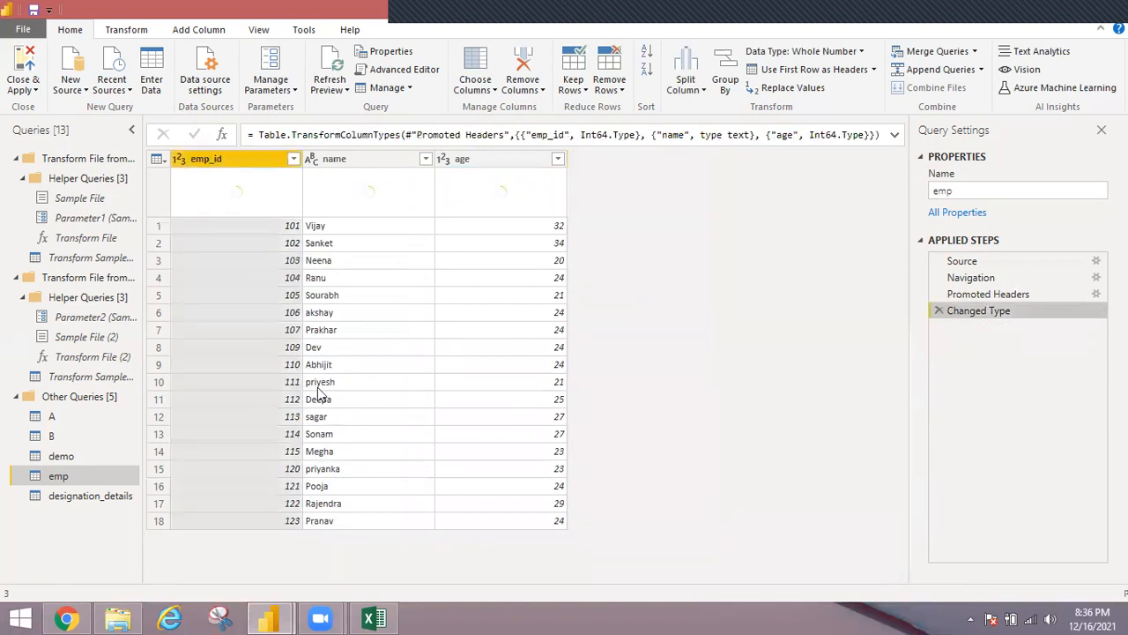
# Step: Merge emp with designation_details as a new query on emp_id using Full Outer, and expand designation_details into prefixed emp_id and designation columns
pyautogui.click(975, 52)
pyautogui.click(969, 89)
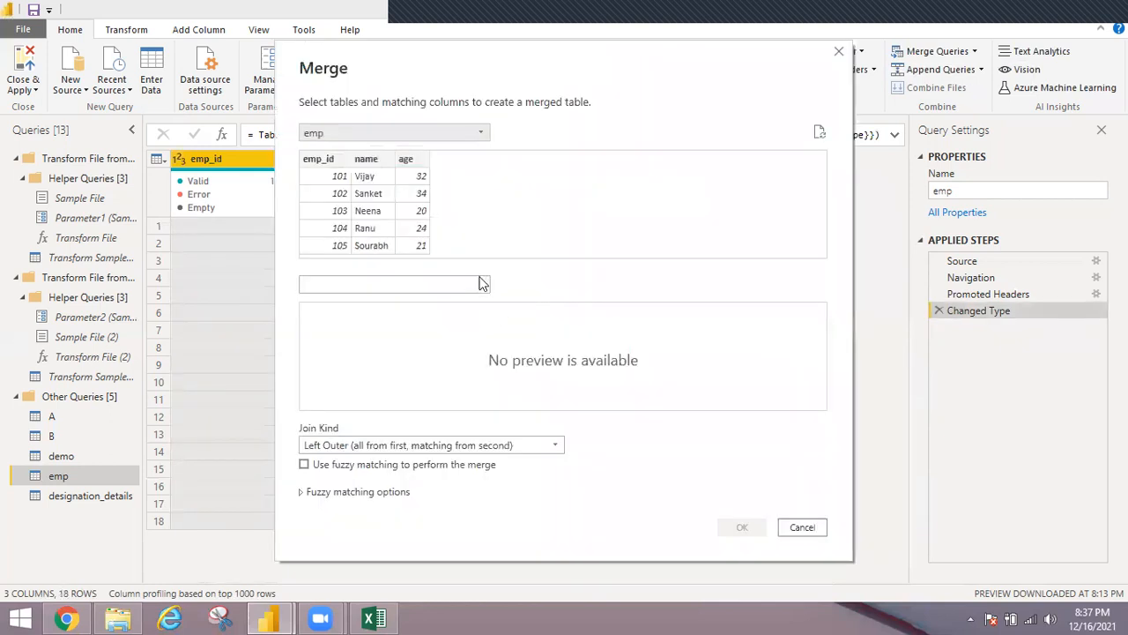
pyautogui.click(481, 283)
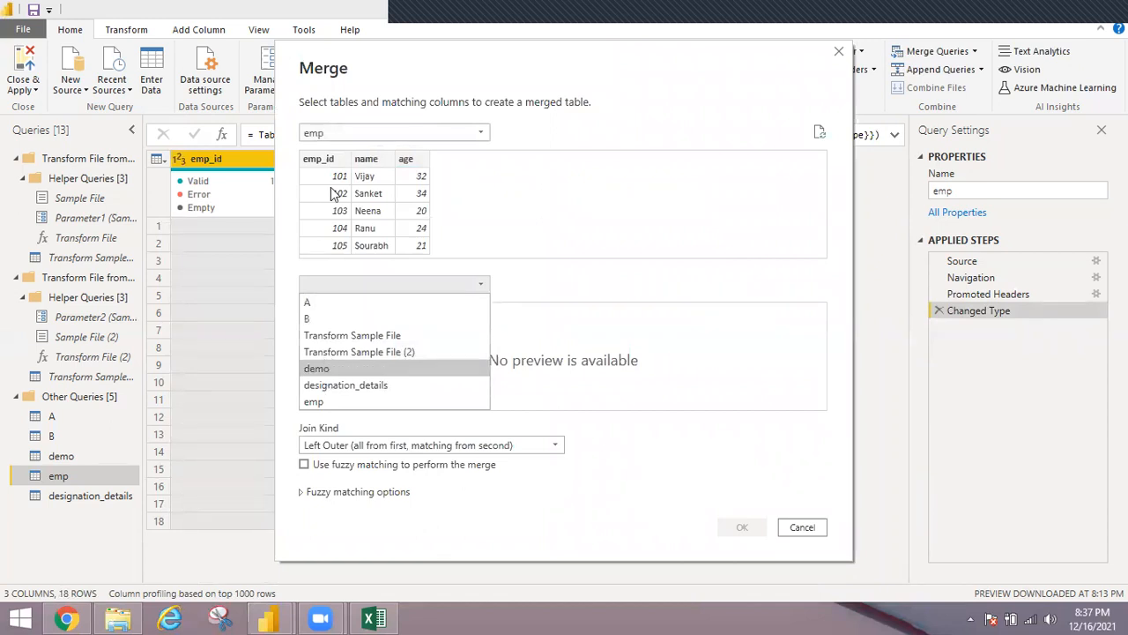
pyautogui.click(346, 385)
pyautogui.click(331, 189)
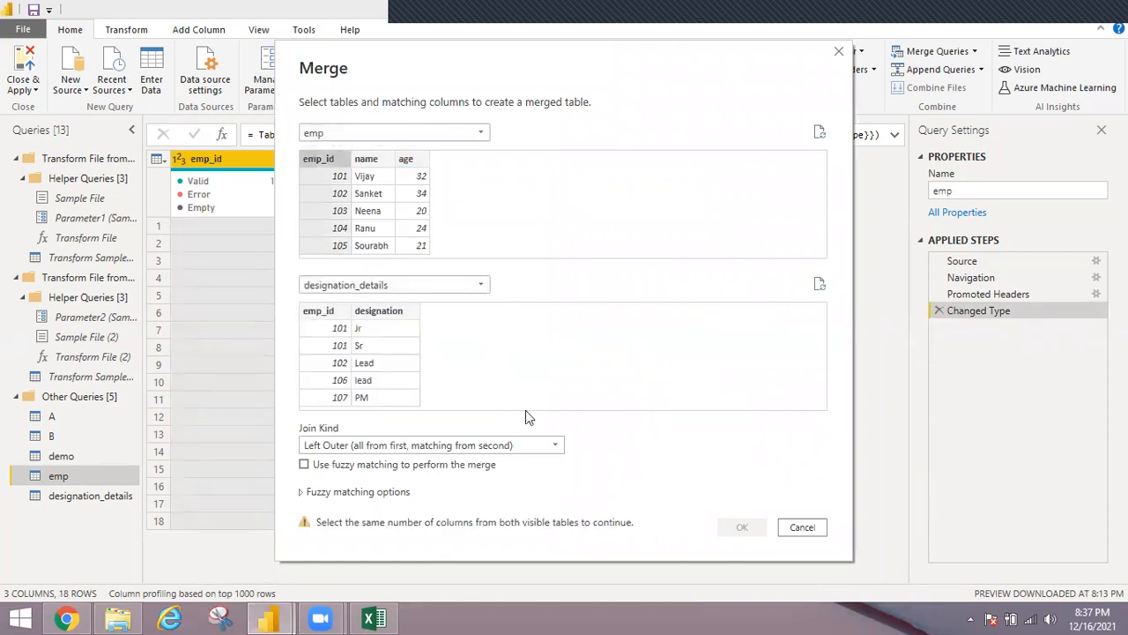
pyautogui.click(541, 441)
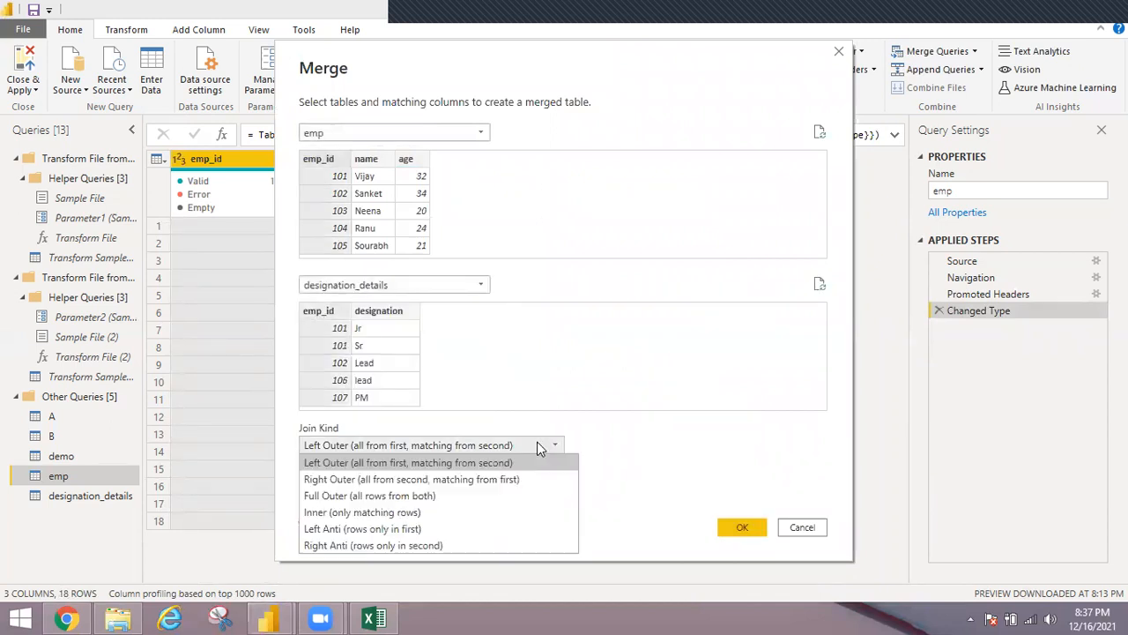
pyautogui.click(333, 497)
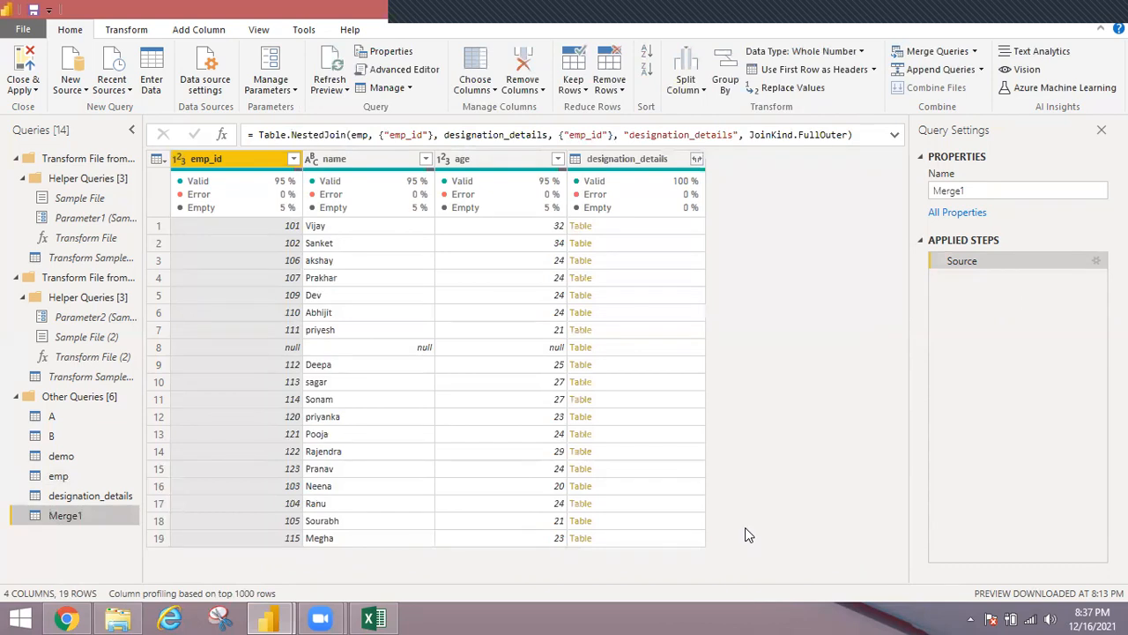
pyautogui.click(696, 159)
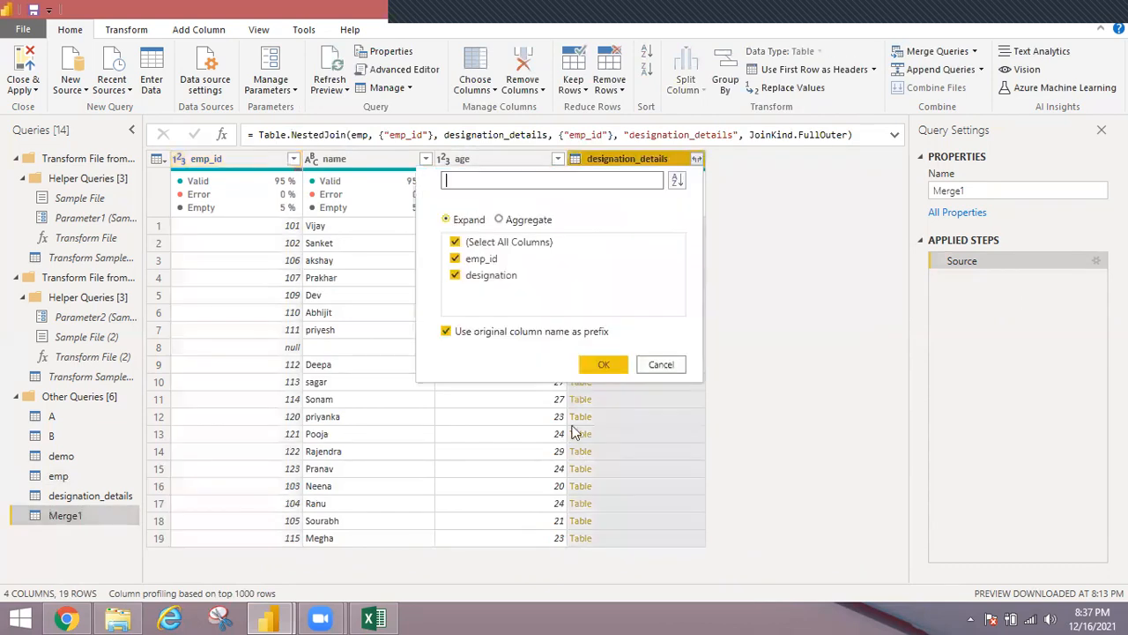
pyautogui.click(605, 362)
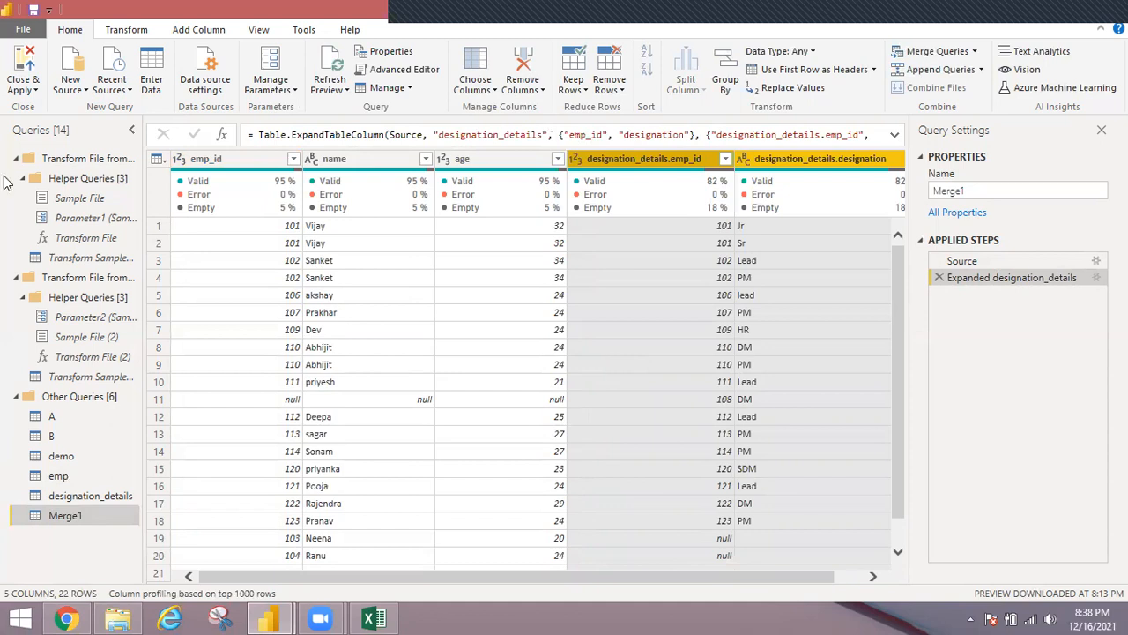
# Step: Disable loading into the report for the emp and designation_details queries
pyautogui.click(65, 479)
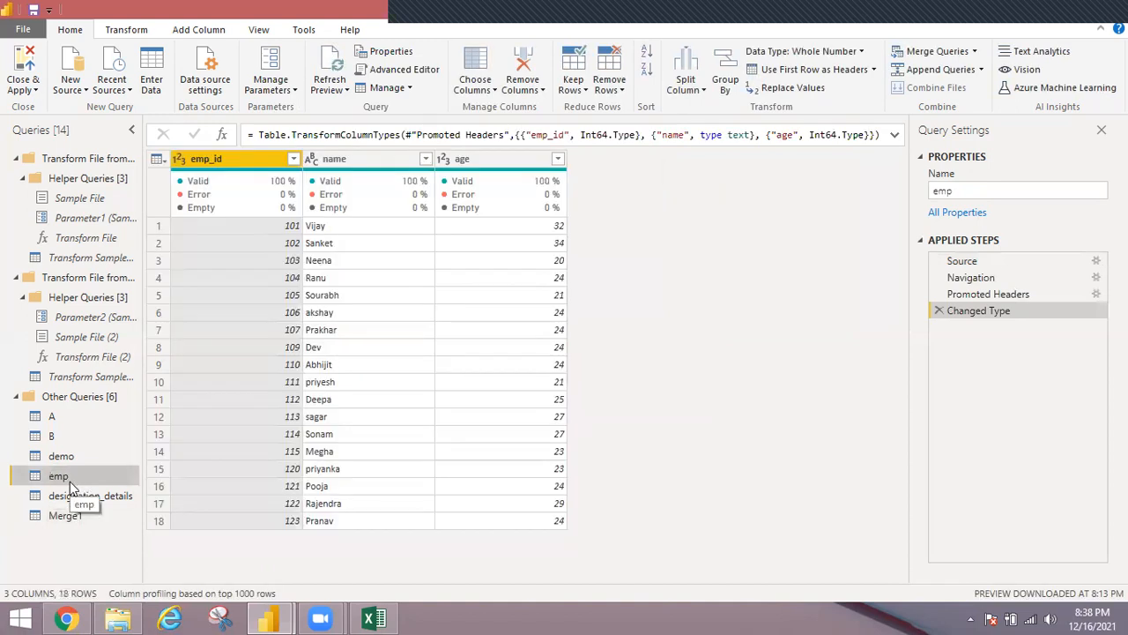
pyautogui.rightClick(70, 481)
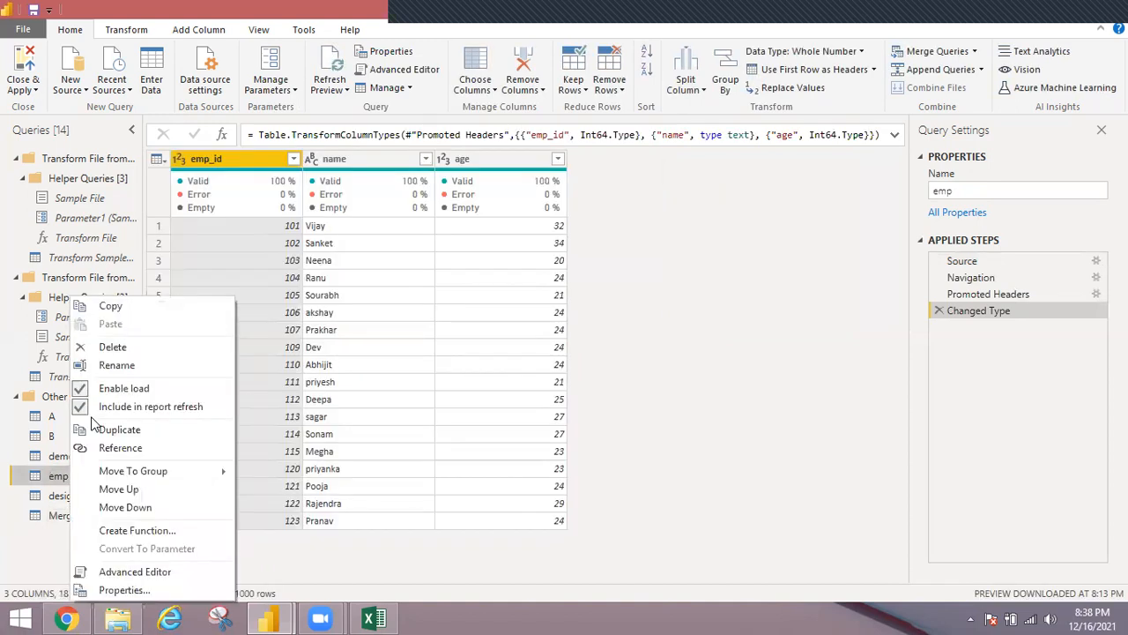
pyautogui.click(51, 530)
pyautogui.click(83, 497)
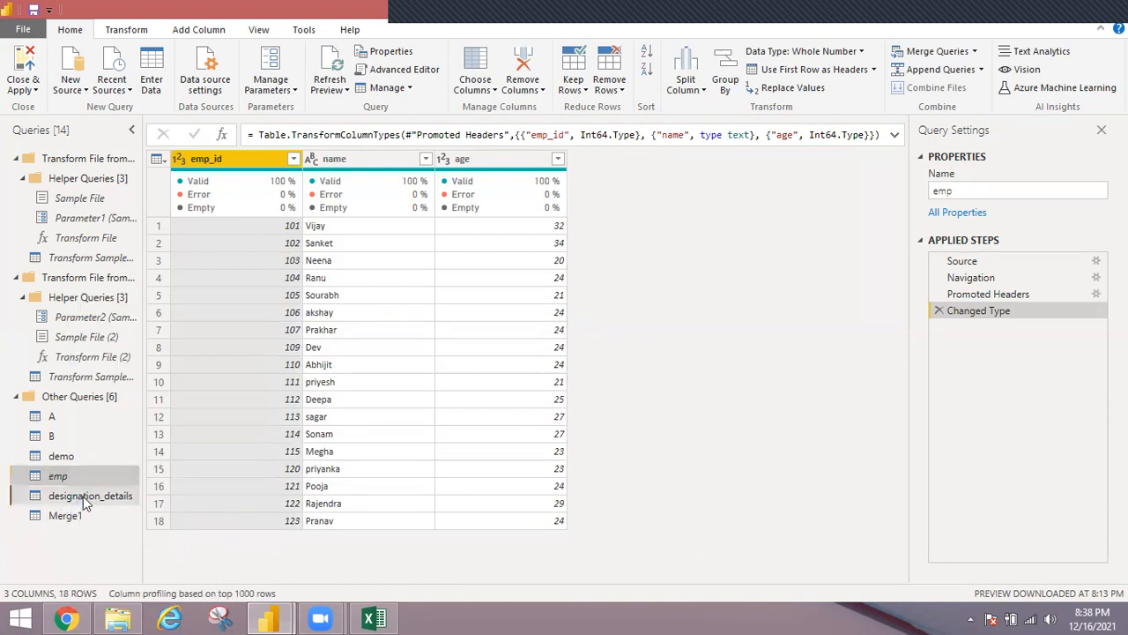
pyautogui.rightClick(95, 391)
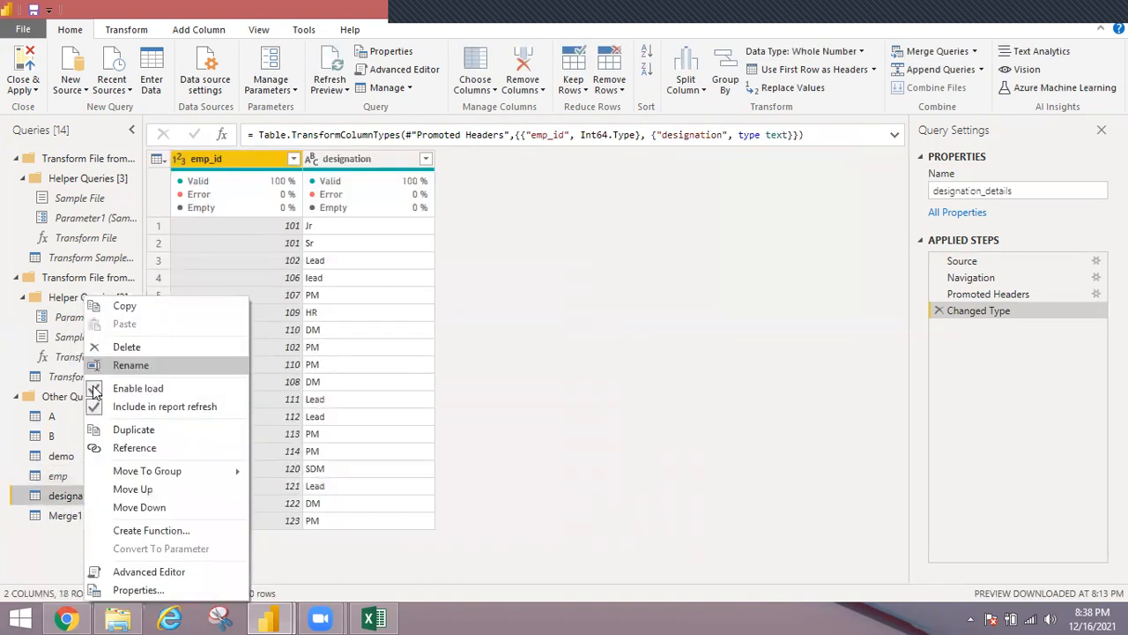
pyautogui.click(95, 392)
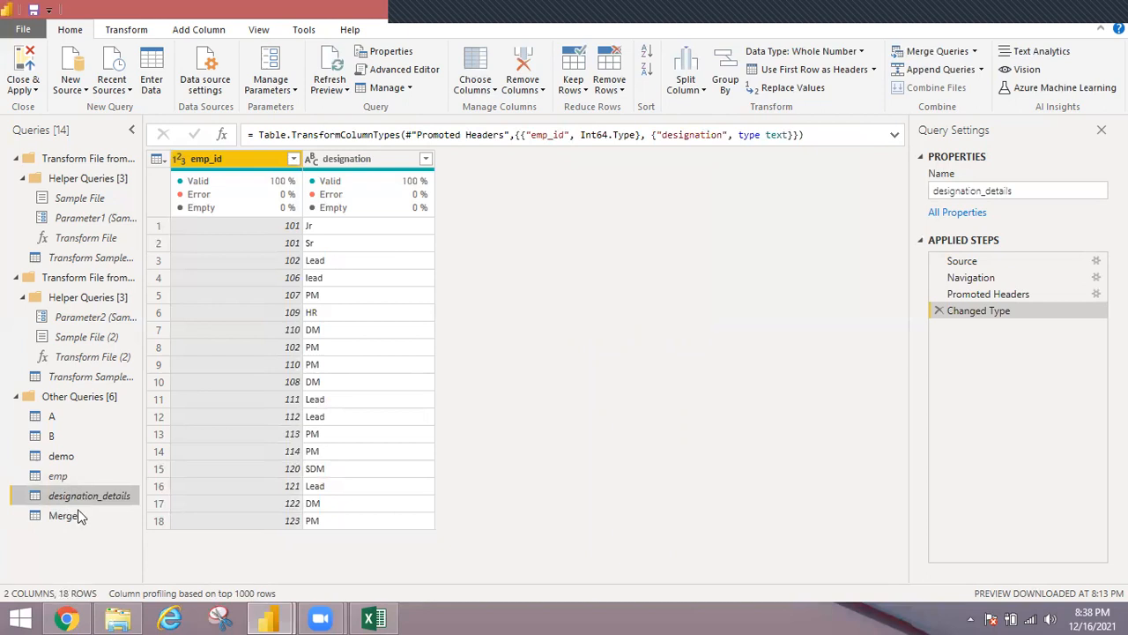
# Step: Close the query editor with the changes applied and show the Merge1 table in the data view
pyautogui.click(19, 29)
pyautogui.click(19, 70)
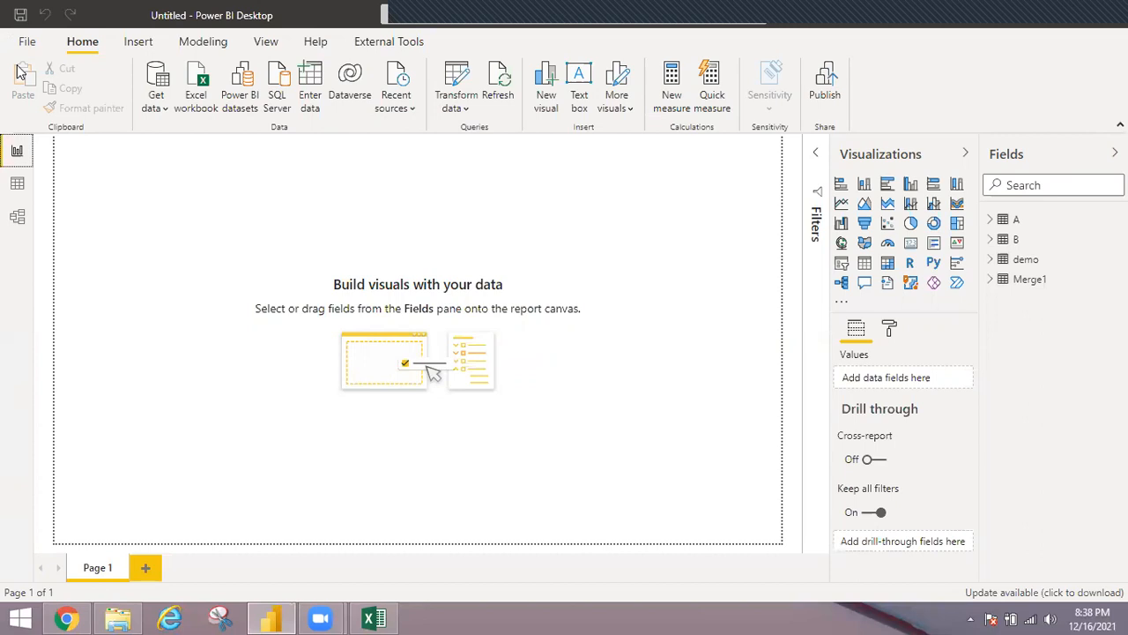
pyautogui.click(14, 187)
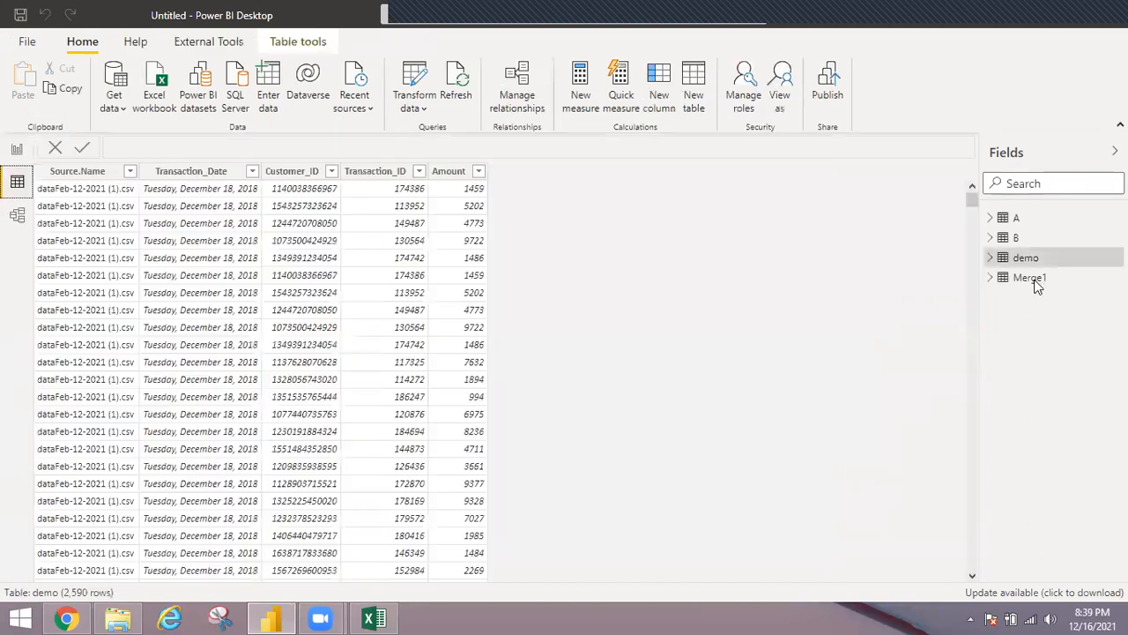
pyautogui.click(1029, 279)
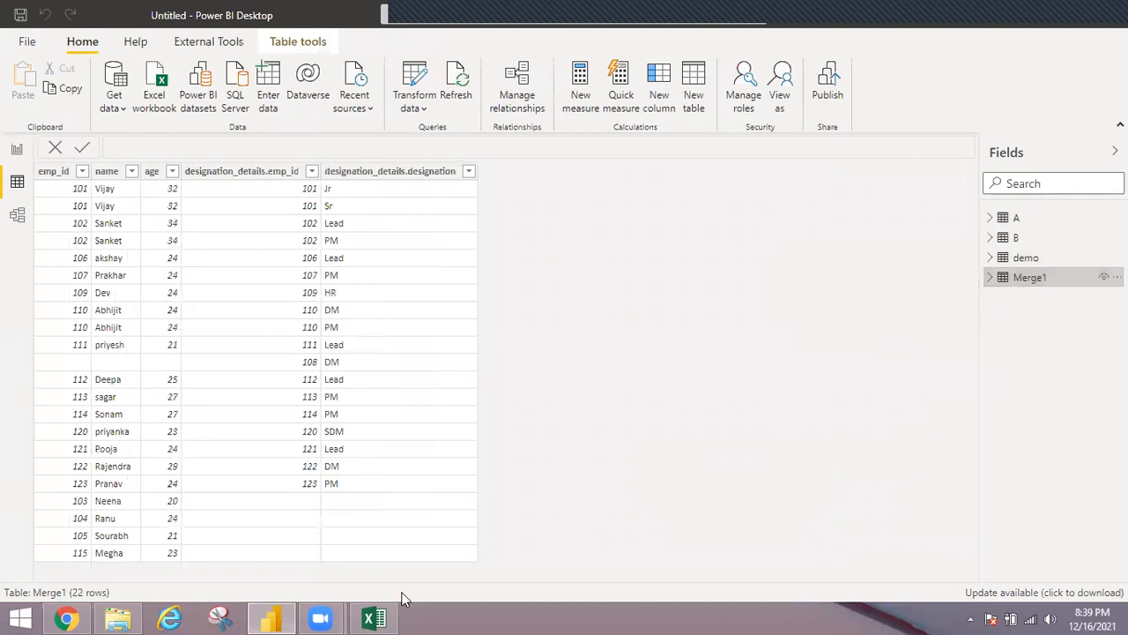
# Step: Switch to the Excel workbook and add row 20 to the emp sheet with the next sequential emp_id, the employee's name and age 23
pyautogui.click(374, 618)
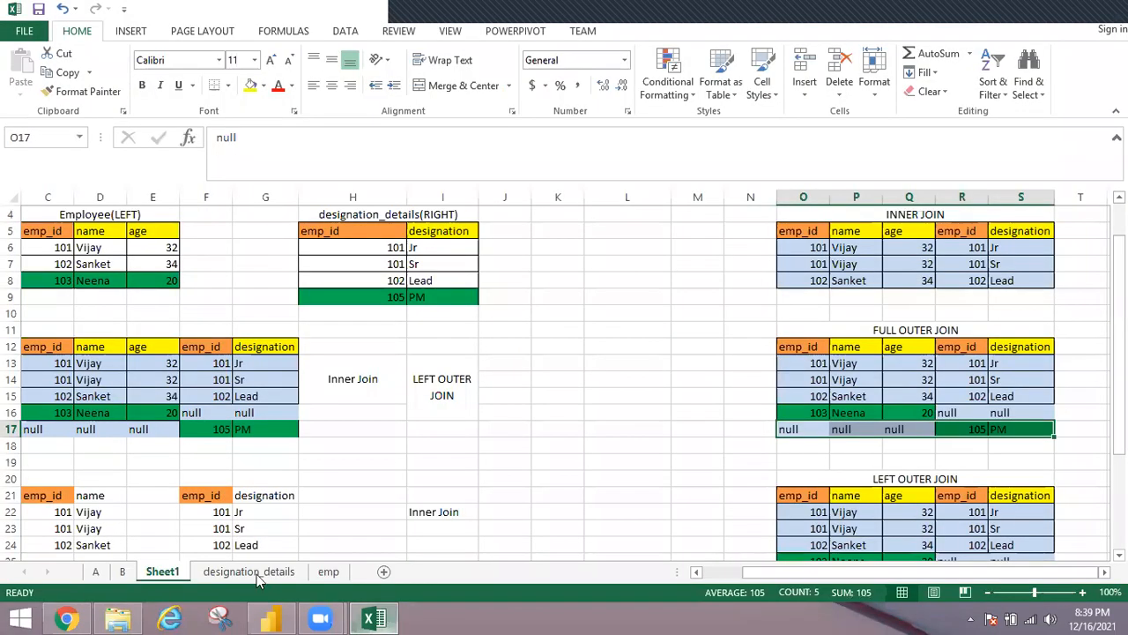
pyautogui.click(257, 574)
pyautogui.click(328, 571)
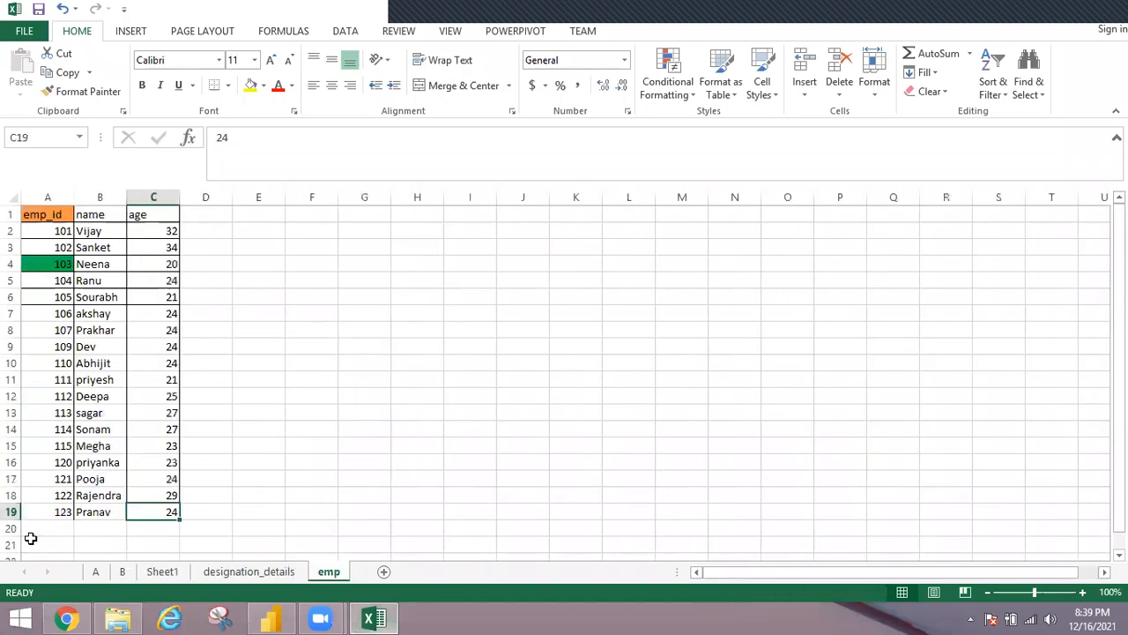
pyautogui.click(33, 529)
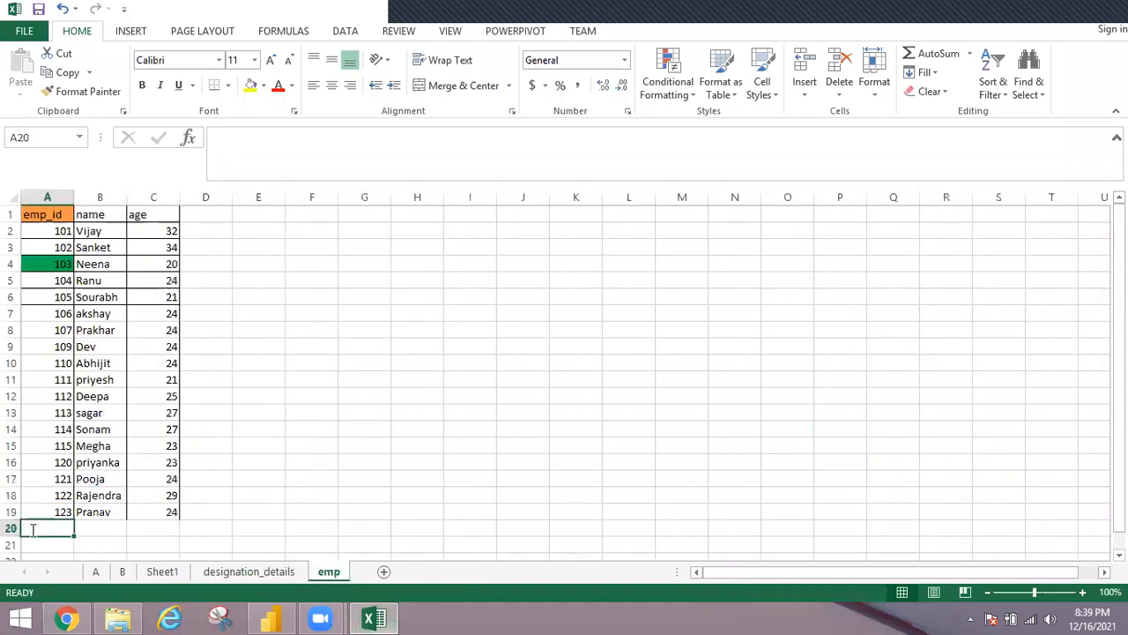
pyautogui.write('124')
pyautogui.press('Tab')
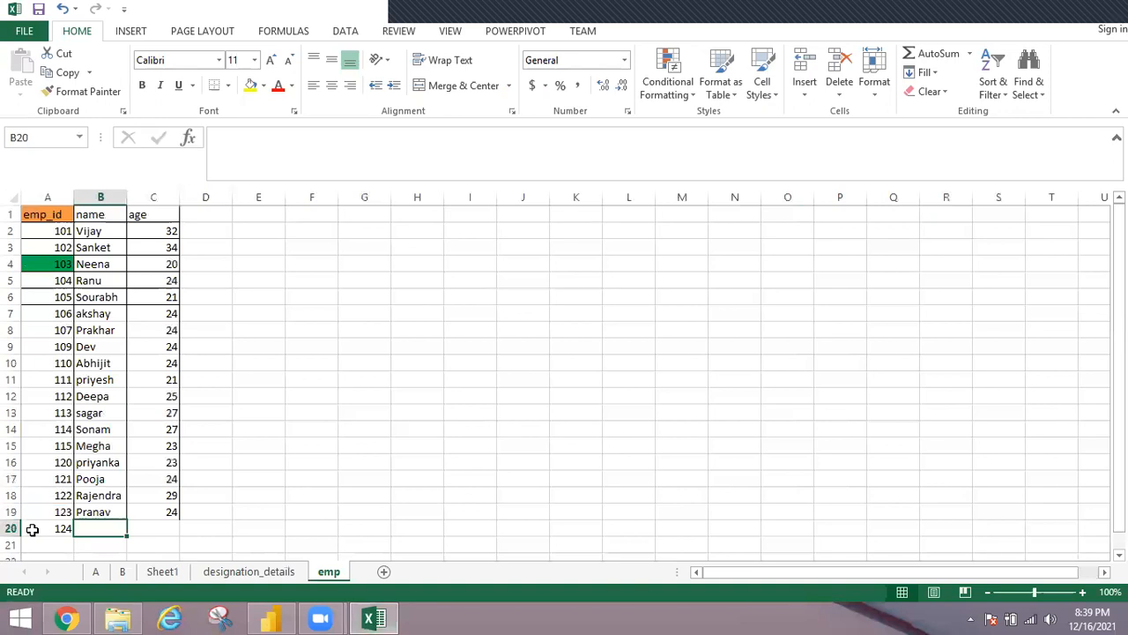
pyautogui.write('shreya')
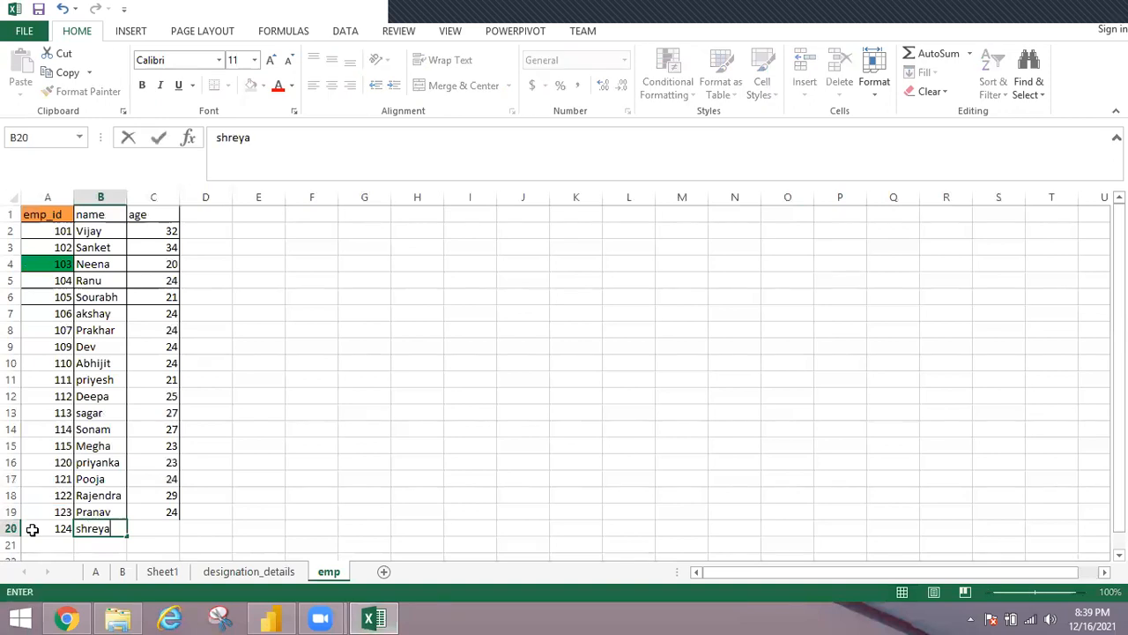
pyautogui.press('Tab')
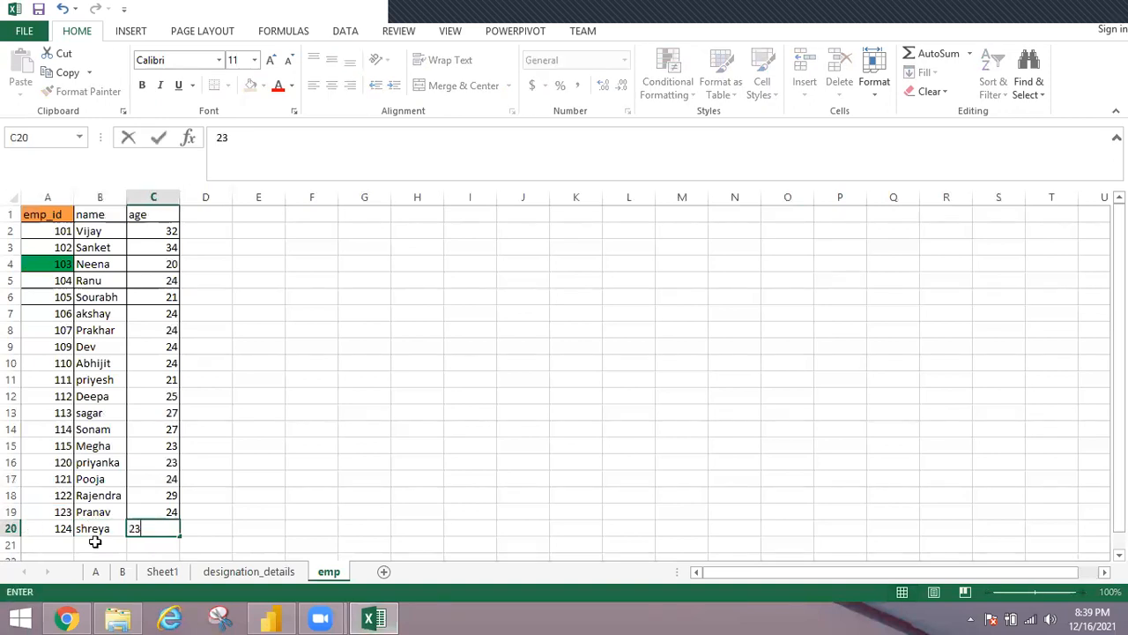
# Step: Add row 20 to the designation_details sheet with the new employee's emp_id and the designation PM
pyautogui.keyDown('ctrl'); pyautogui.click(234, 577); pyautogui.keyUp('ctrl')
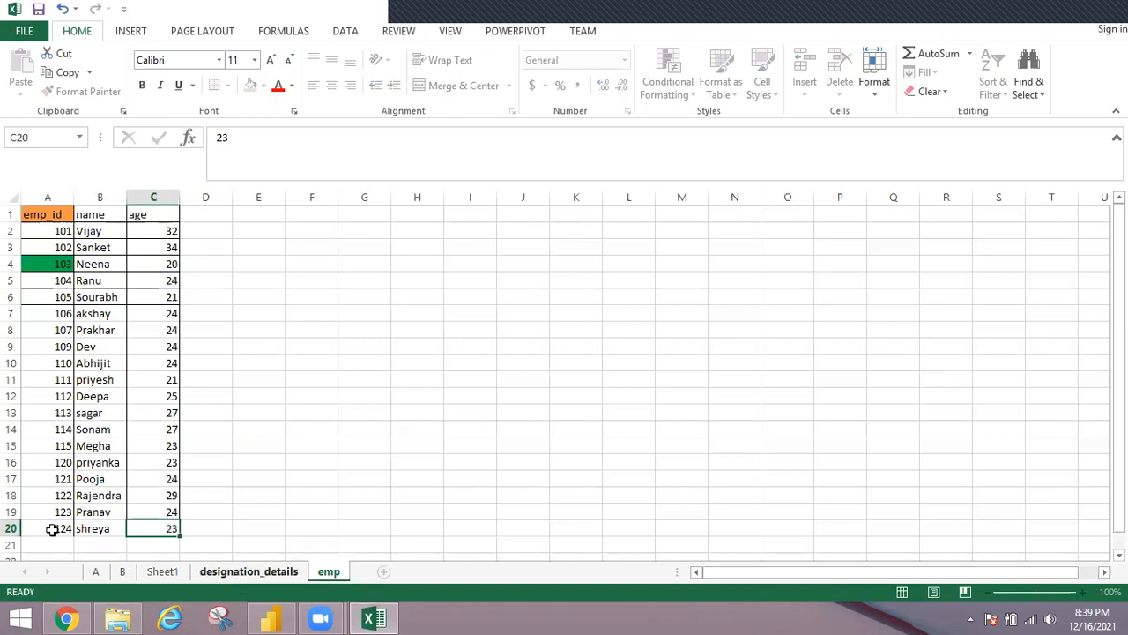
pyautogui.click(71, 531)
pyautogui.write('1')
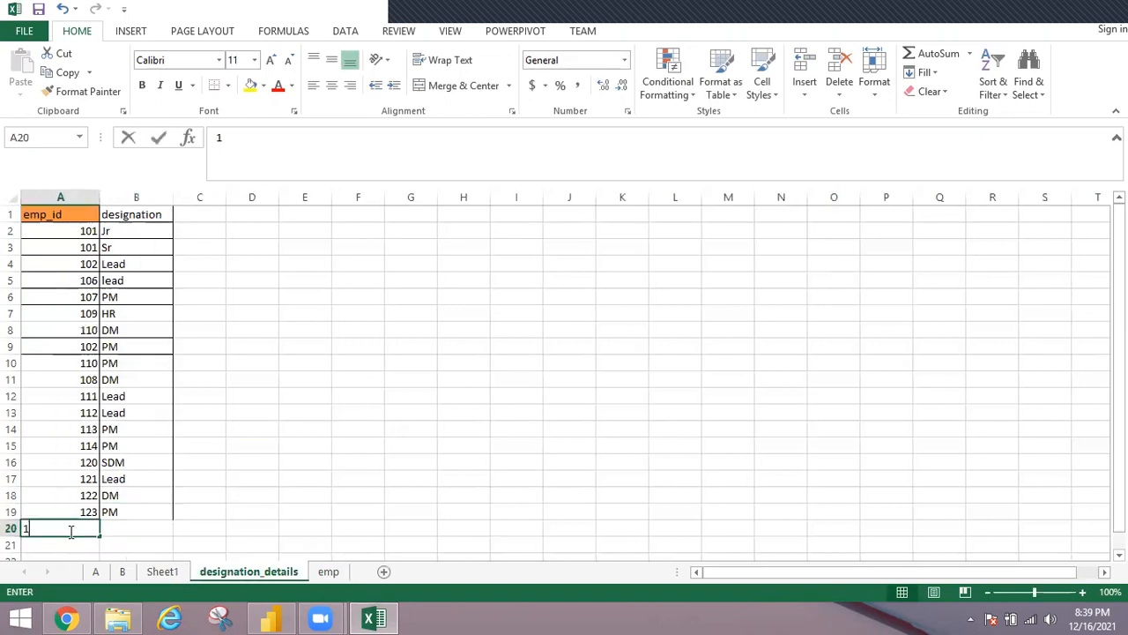
pyautogui.write('24')
pyautogui.press('Tab')
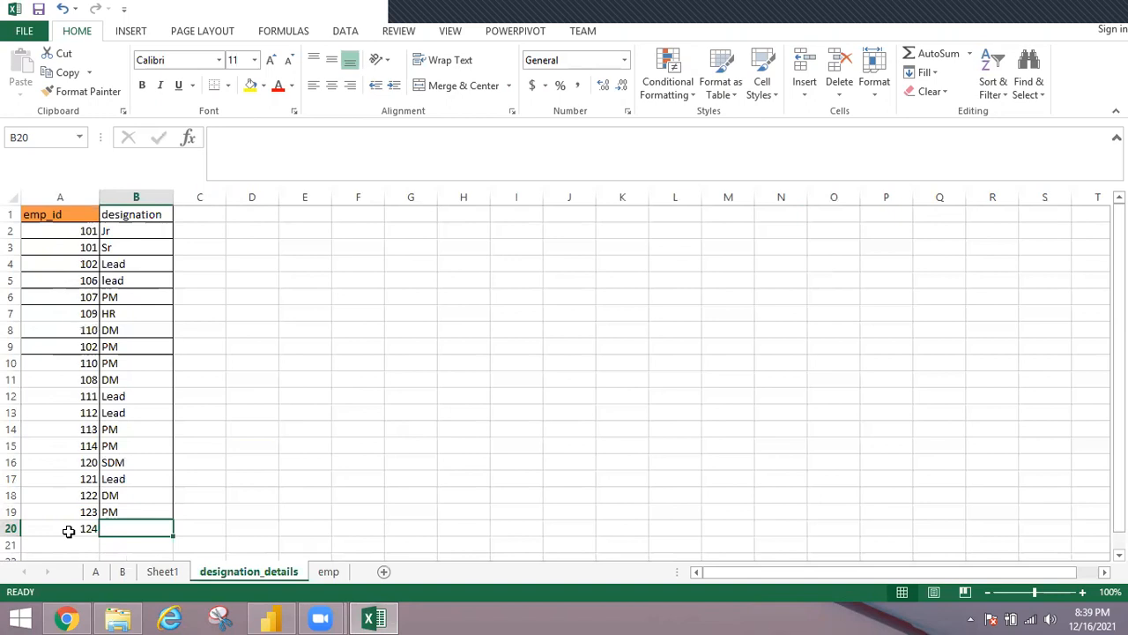
pyautogui.write('PM')
pyautogui.click(69, 532)
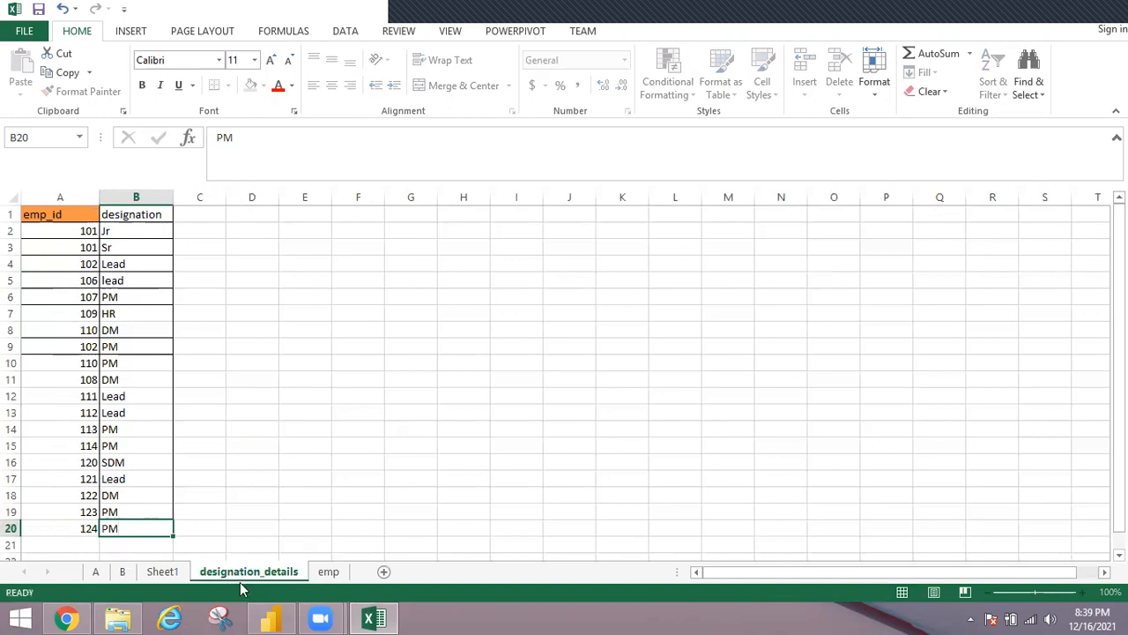
# Step: Switch to Power BI Desktop and refresh the data of the Merge1 table
pyautogui.click(270, 618)
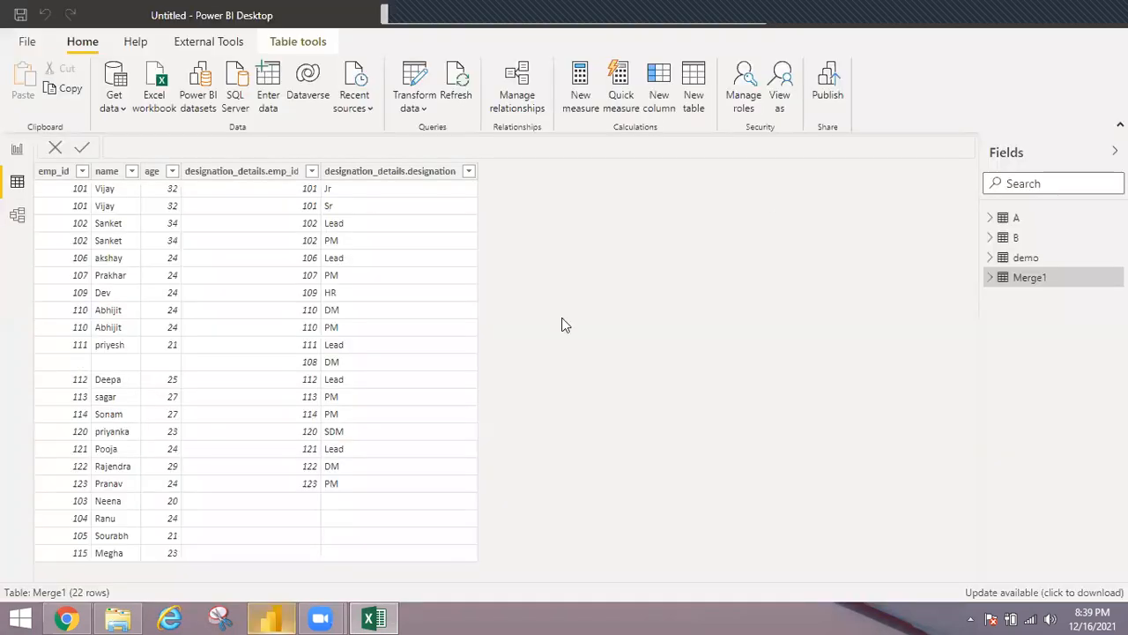
pyautogui.rightClick(1011, 278)
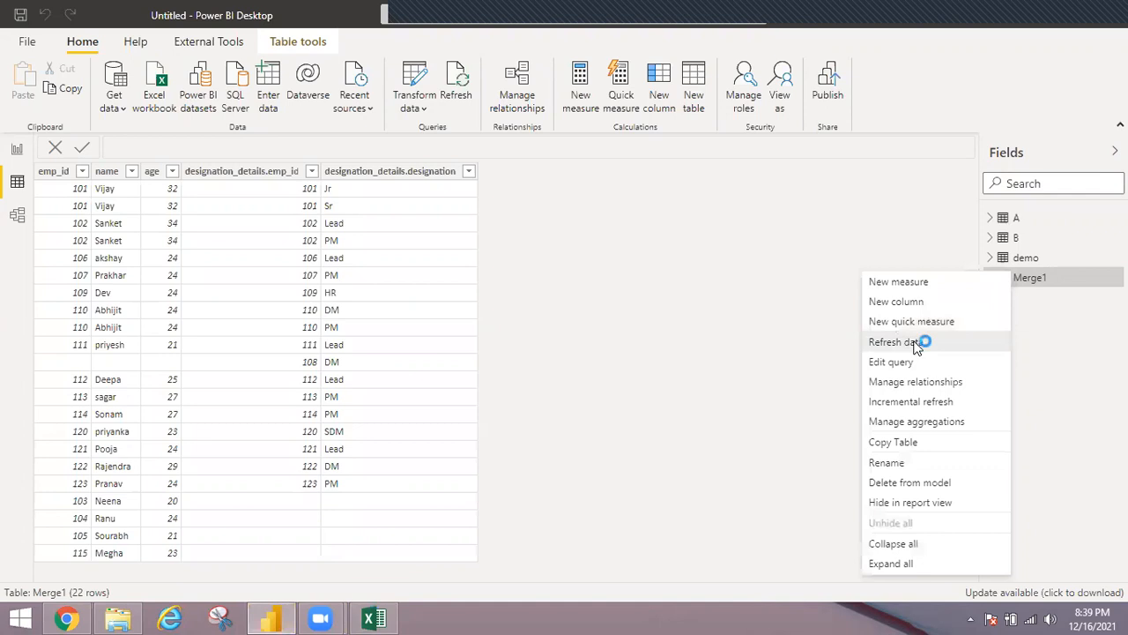
pyautogui.click(919, 342)
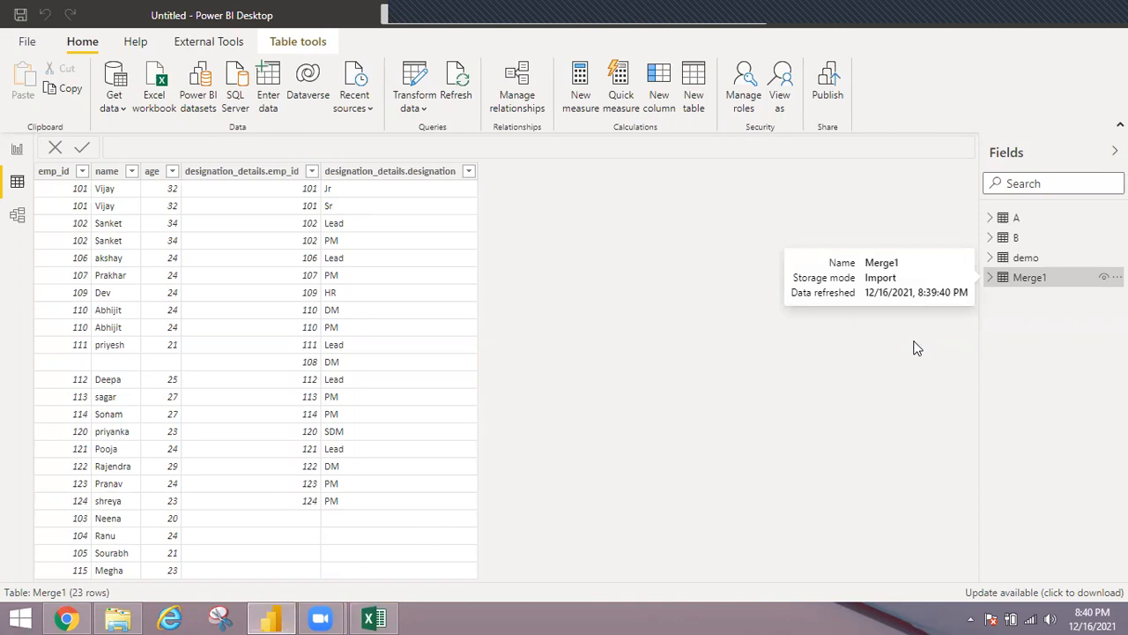
# Step: Open the Power Query editor and examine the emp, designation_details and Merge1 query previews
pyautogui.click(413, 75)
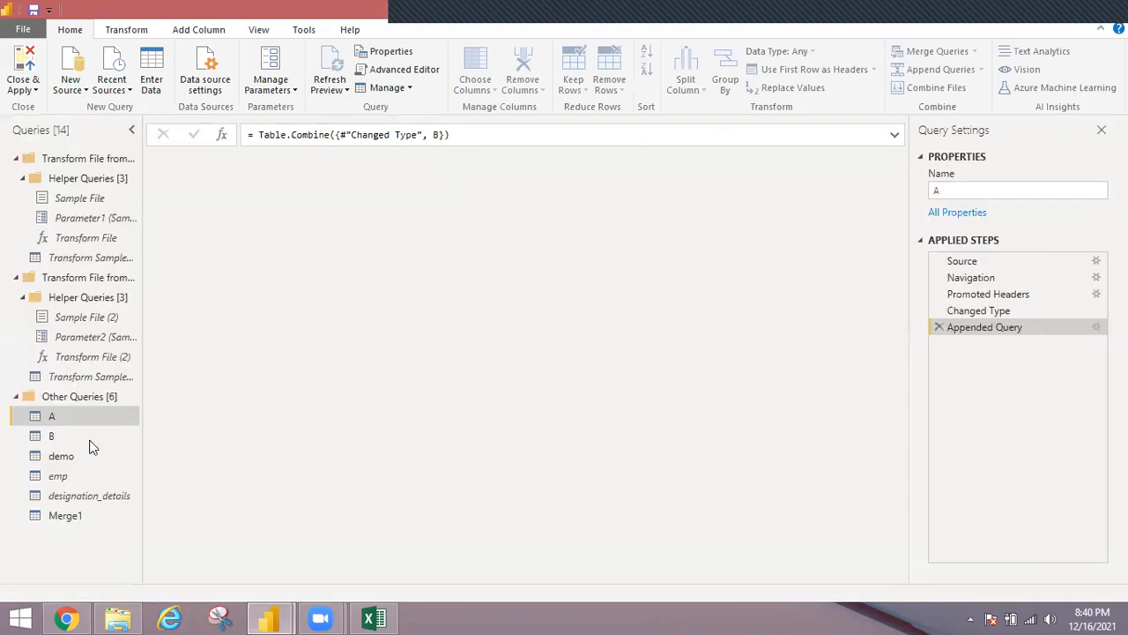
pyautogui.click(70, 479)
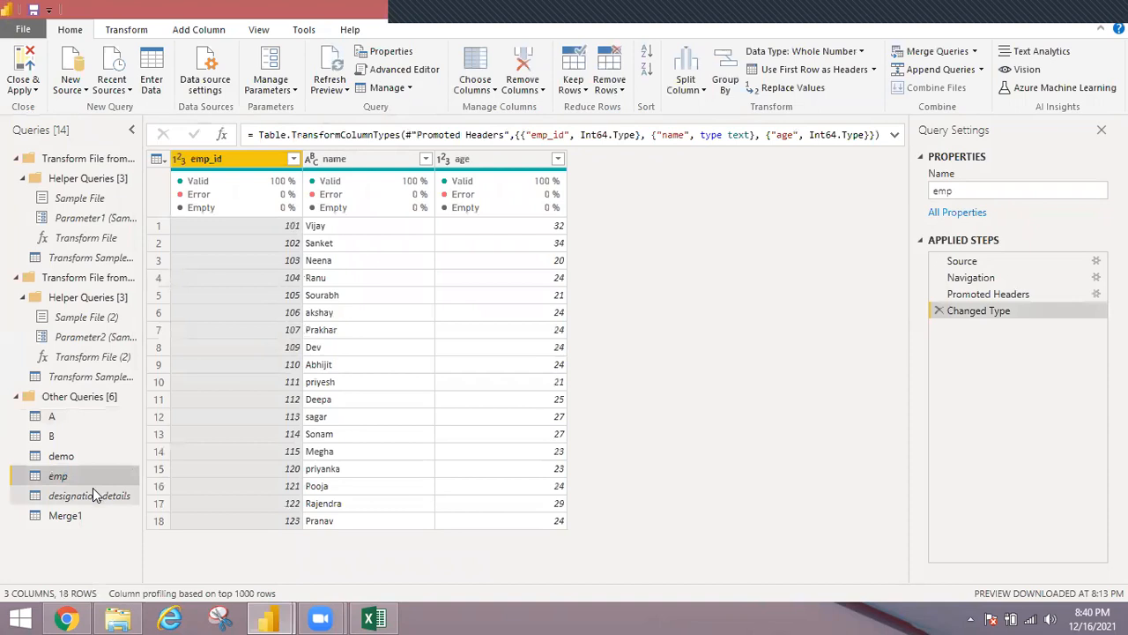
pyautogui.click(93, 489)
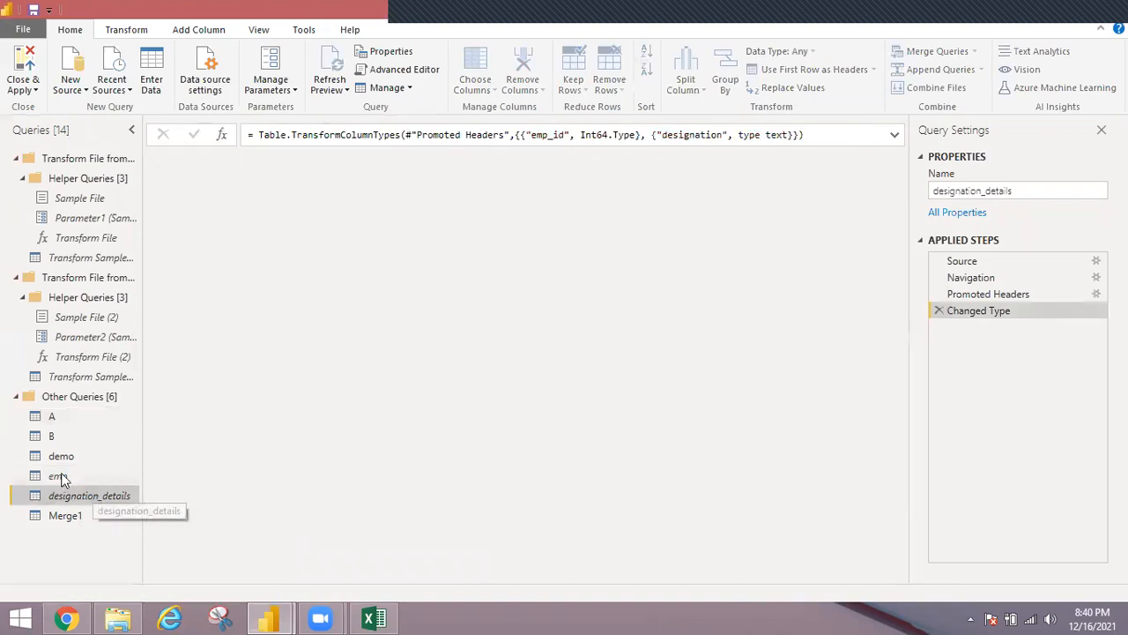
pyautogui.click(57, 518)
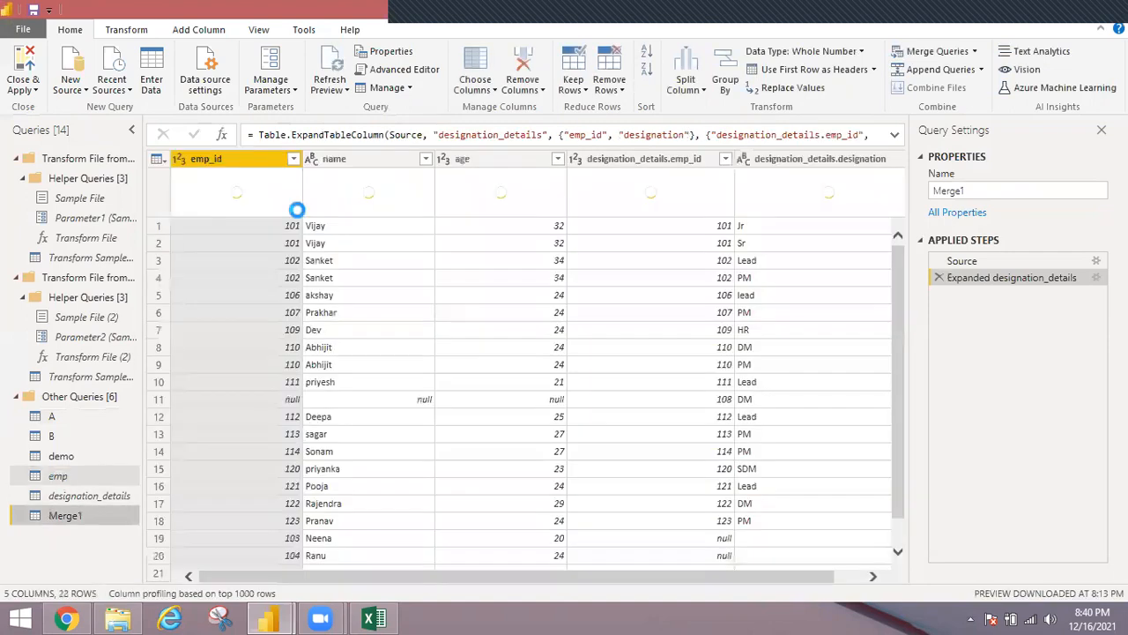
# Step: Refresh the previews of the emp and designation_details queries and display the Merge1 query
pyautogui.click(58, 477)
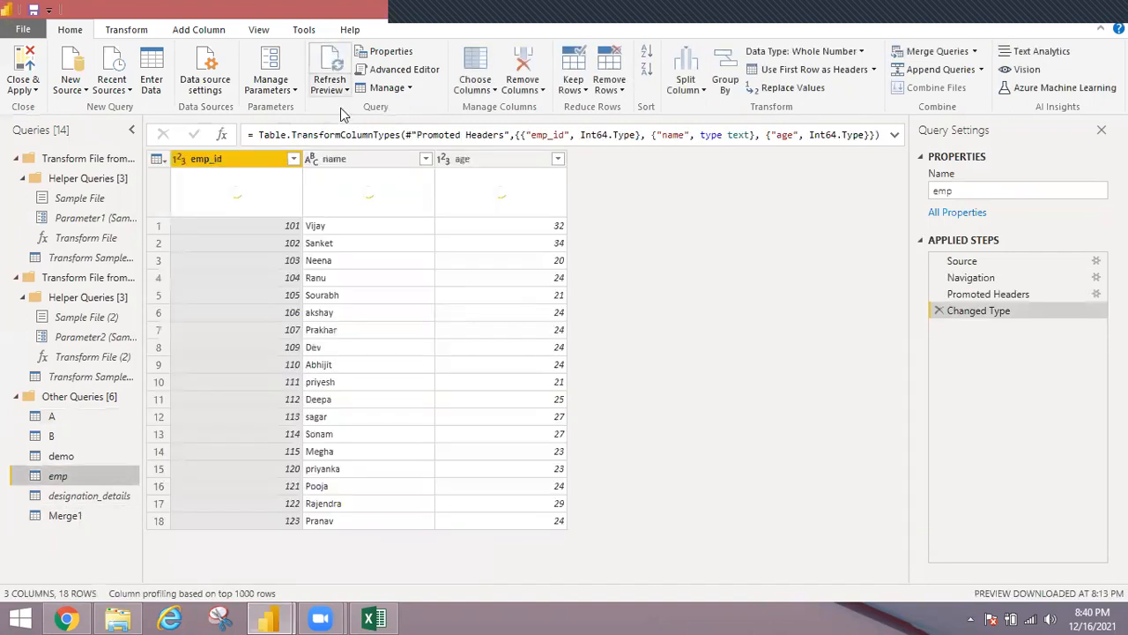
pyautogui.click(345, 91)
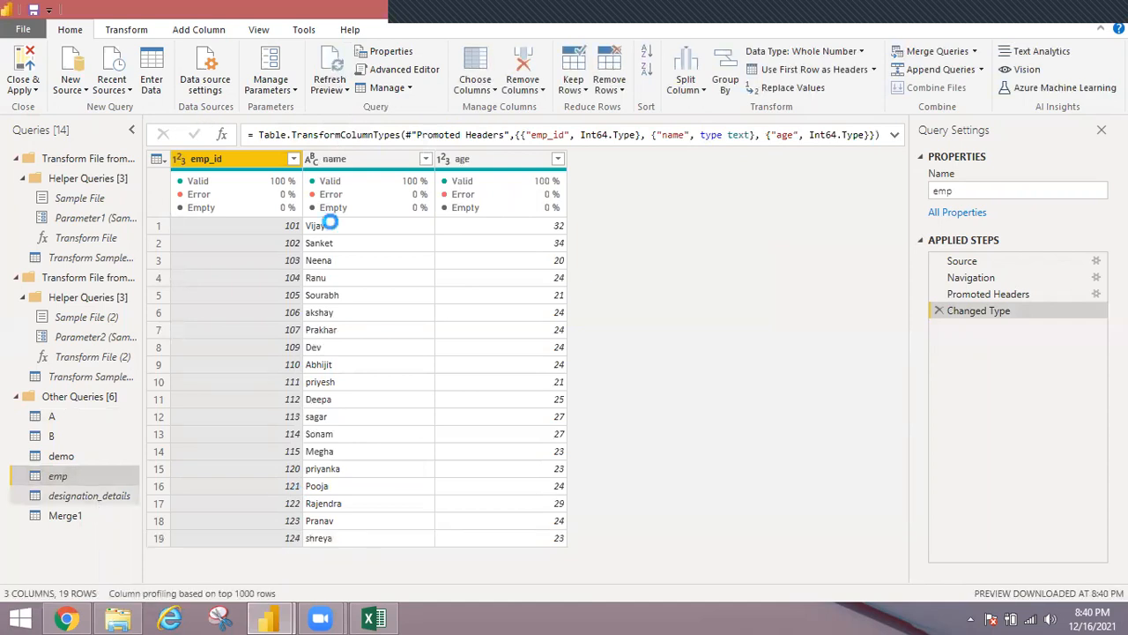
pyautogui.click(346, 89)
pyautogui.click(345, 109)
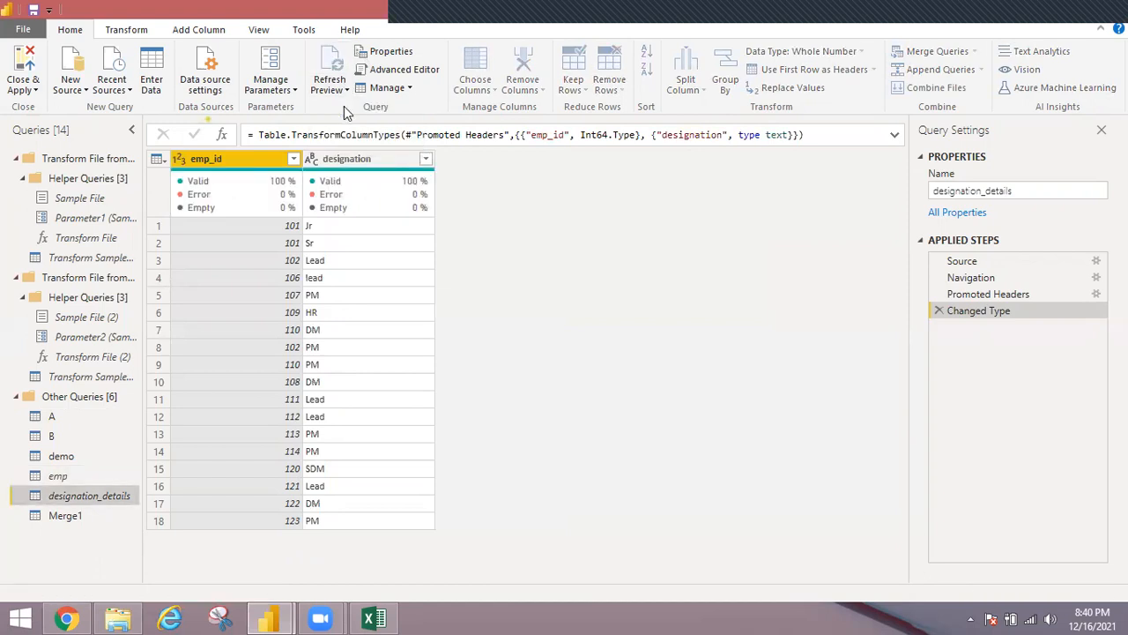
pyautogui.click(76, 520)
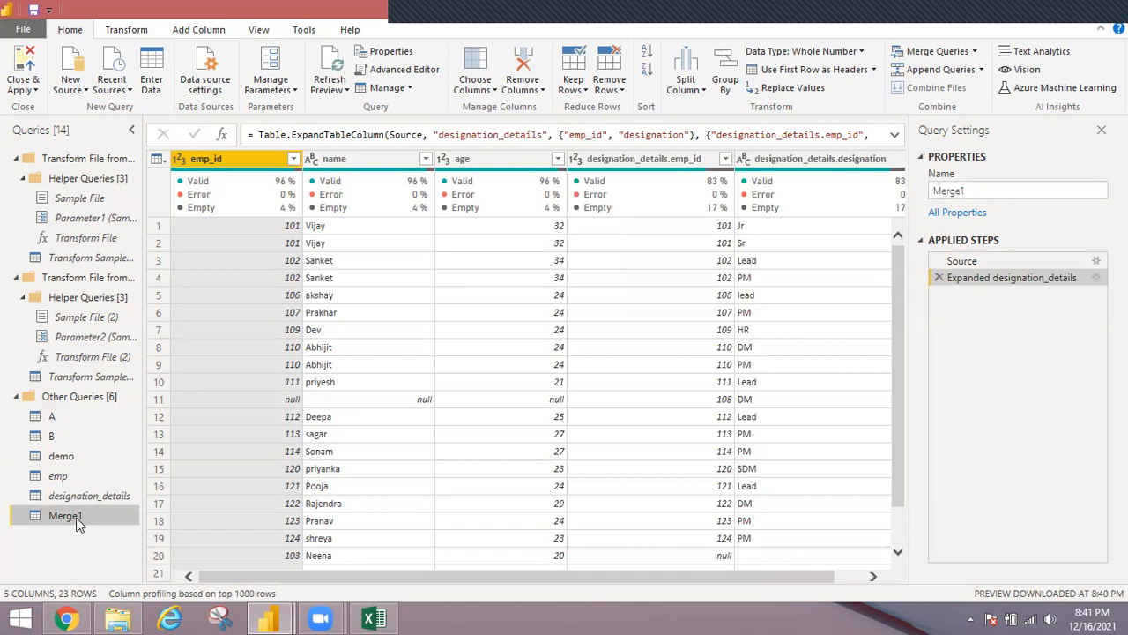
pyautogui.click(668, 9)
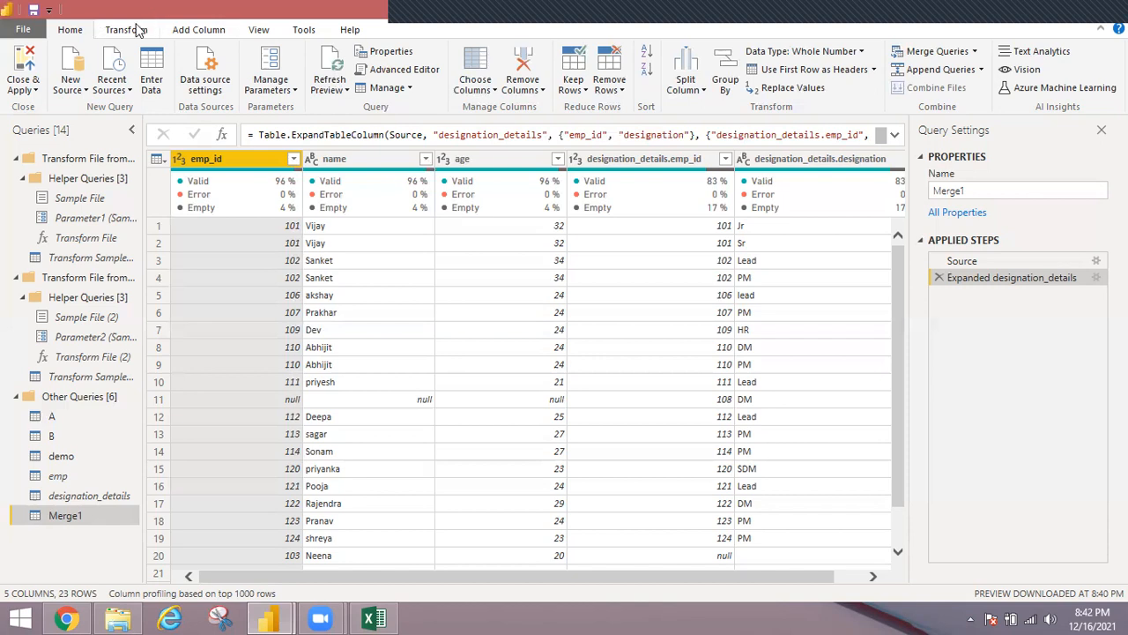
pyautogui.click(136, 30)
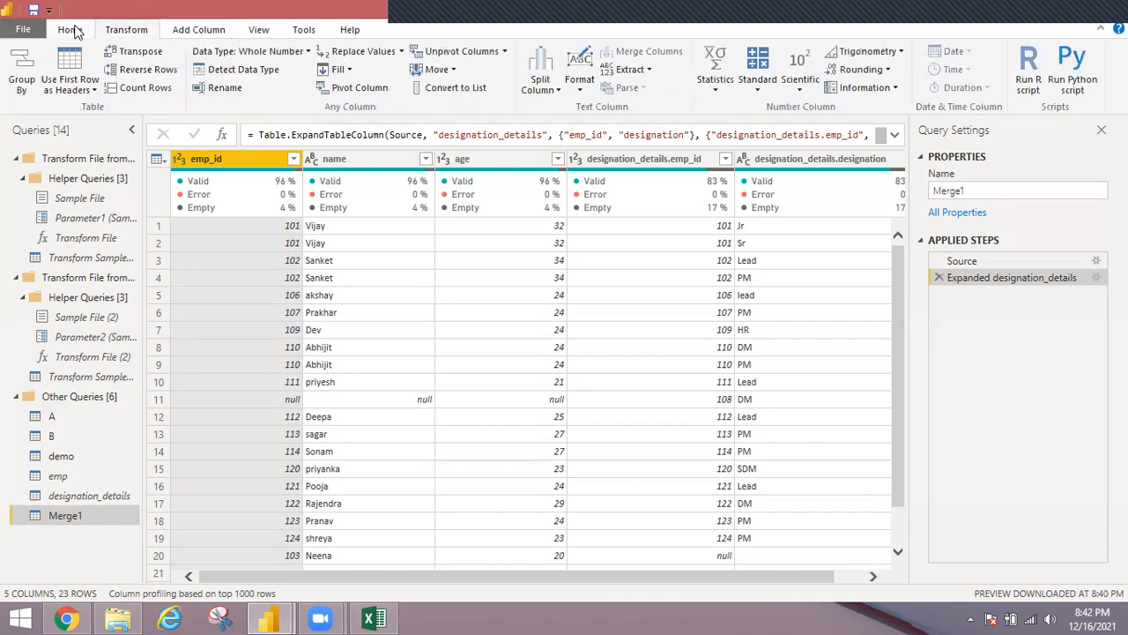
pyautogui.click(71, 30)
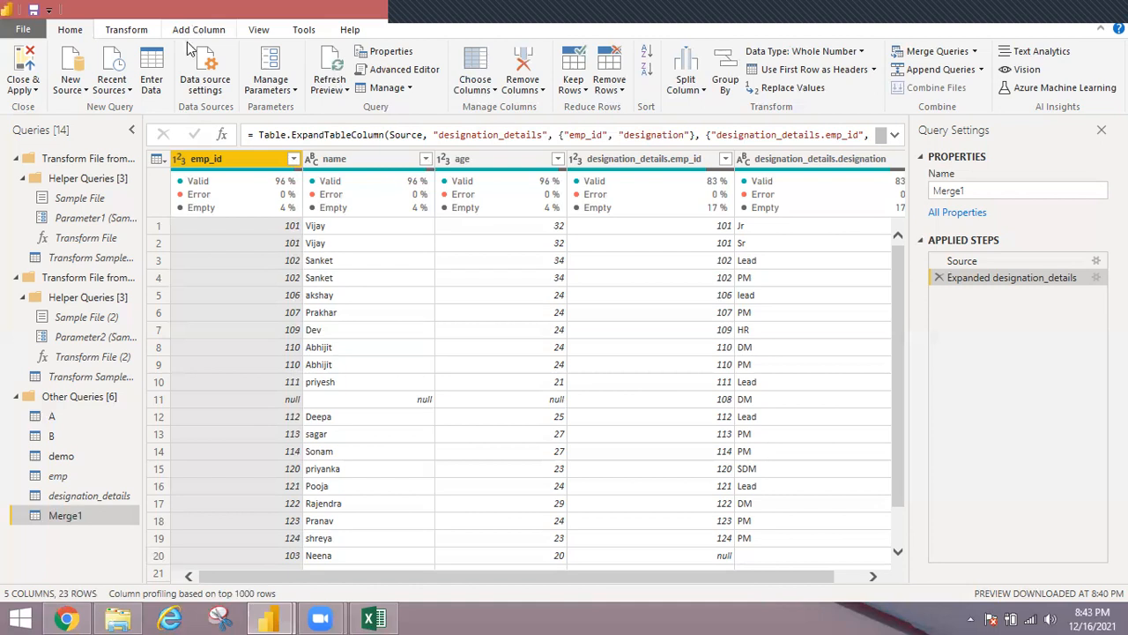
# Step: Switch to Excel, create a new blank workbook, and enter the header Name in A1 with A, B and C in A2:A4
pyautogui.click(374, 617)
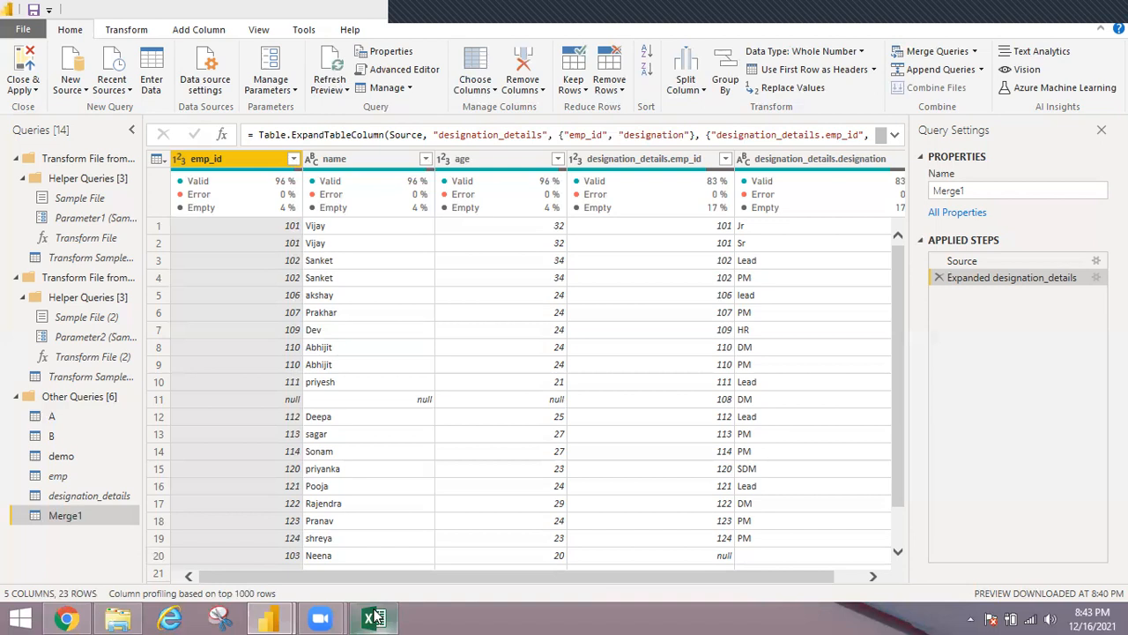
pyautogui.hotkey('ctrl', 'n')
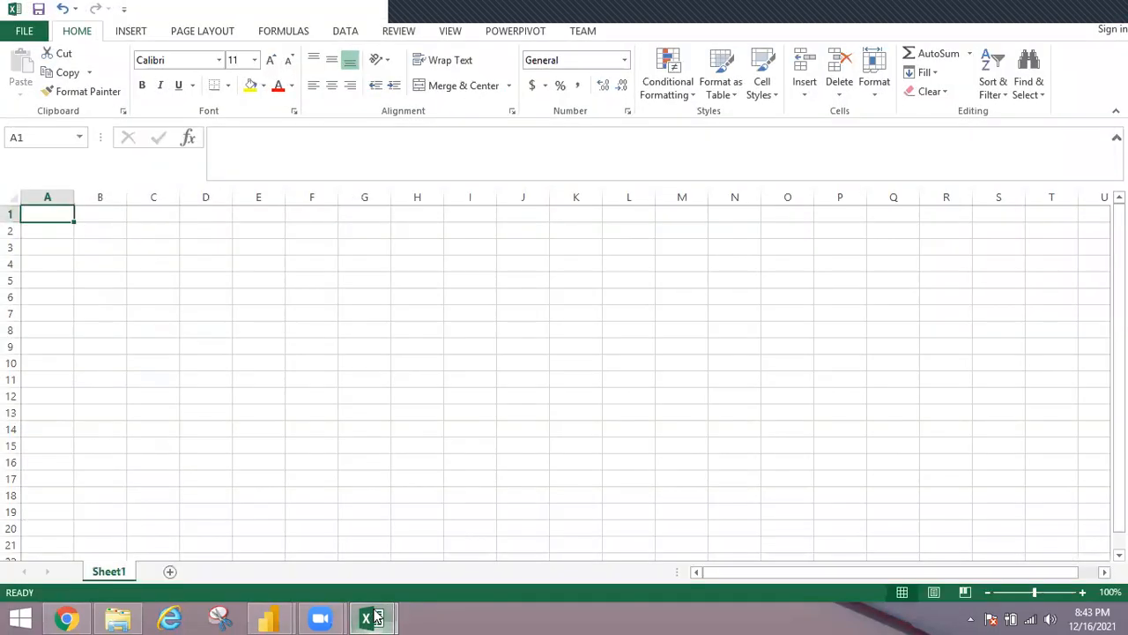
pyautogui.write('Name')
pyautogui.press('Return')
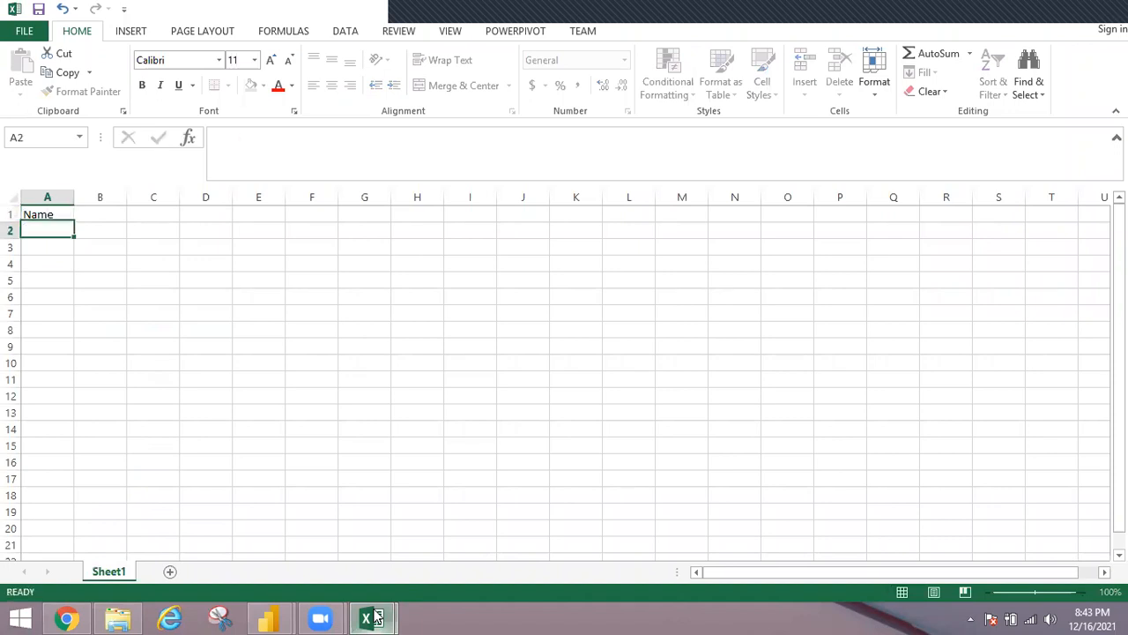
pyautogui.write('A')
pyautogui.press('Return')
pyautogui.write('B')
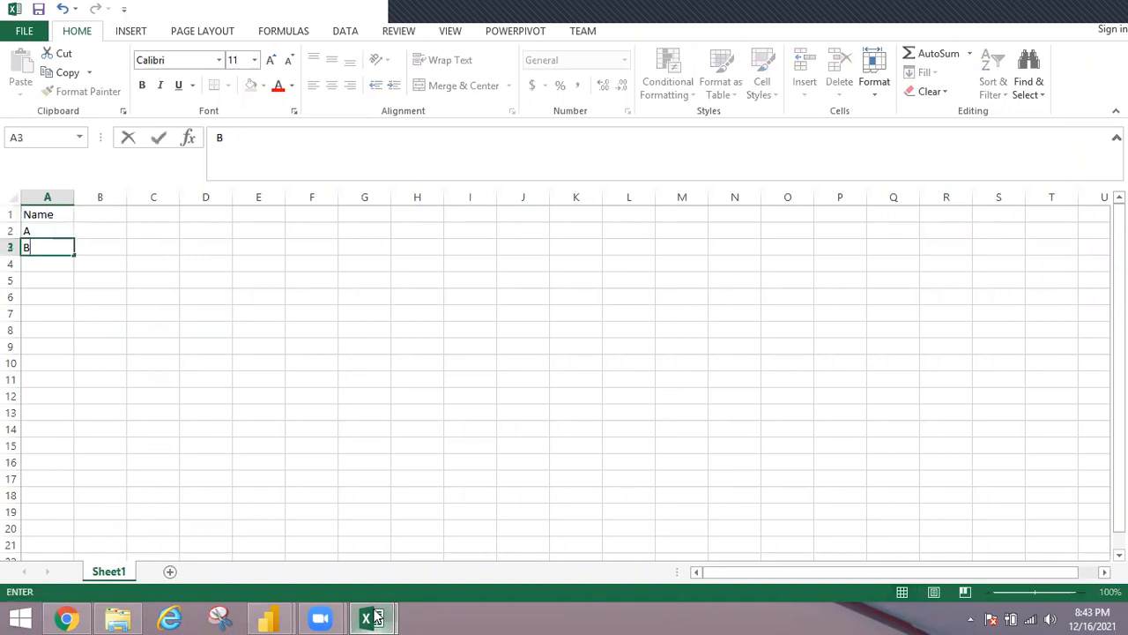
pyautogui.press('Return')
pyautogui.write('C')
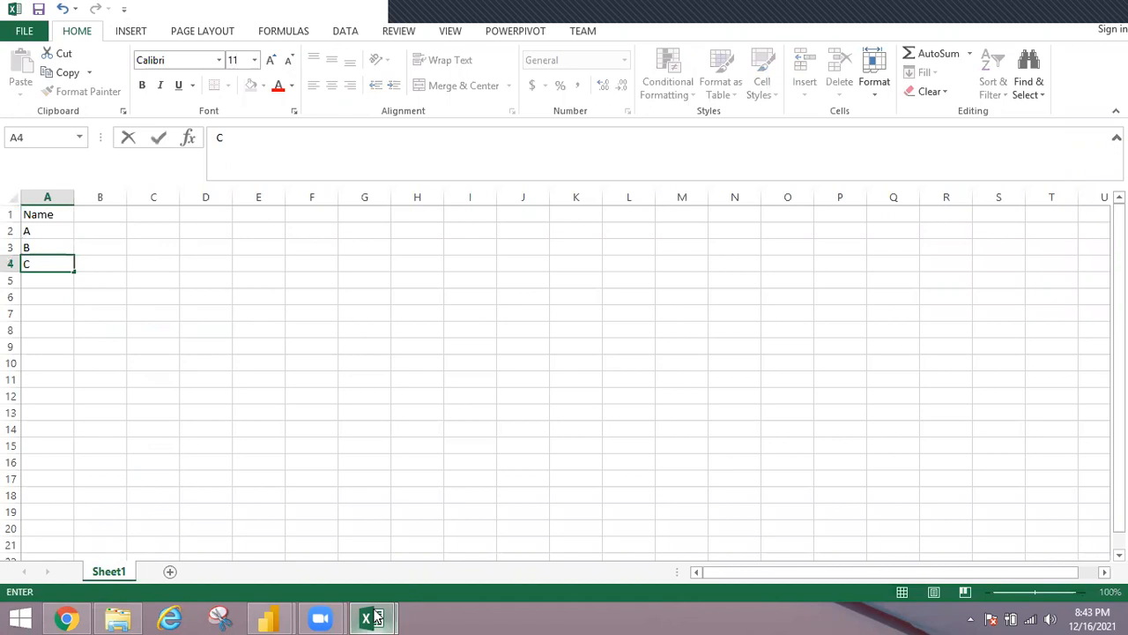
pyautogui.hotkey('ctrl', 'Return')
# Step: Copy the names in A2:A4 and paste them three times below, filling the Name column through A13
pyautogui.press('Up')
pyautogui.press('Up')
pyautogui.hotkey('ctrl', 'shift', 'Down')
pyautogui.hotkey('ctrl', 'c')
pyautogui.press('Down')
pyautogui.press('Down')
pyautogui.press('Down')
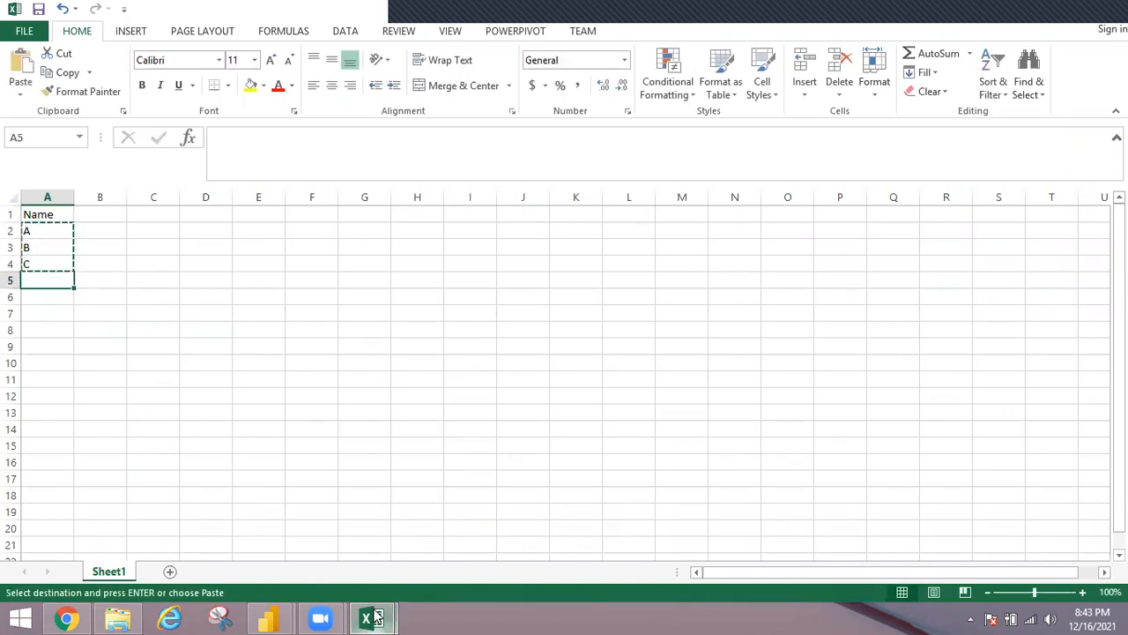
pyautogui.hotkey('ctrl', 'v')
pyautogui.press('Down')
pyautogui.press('Down')
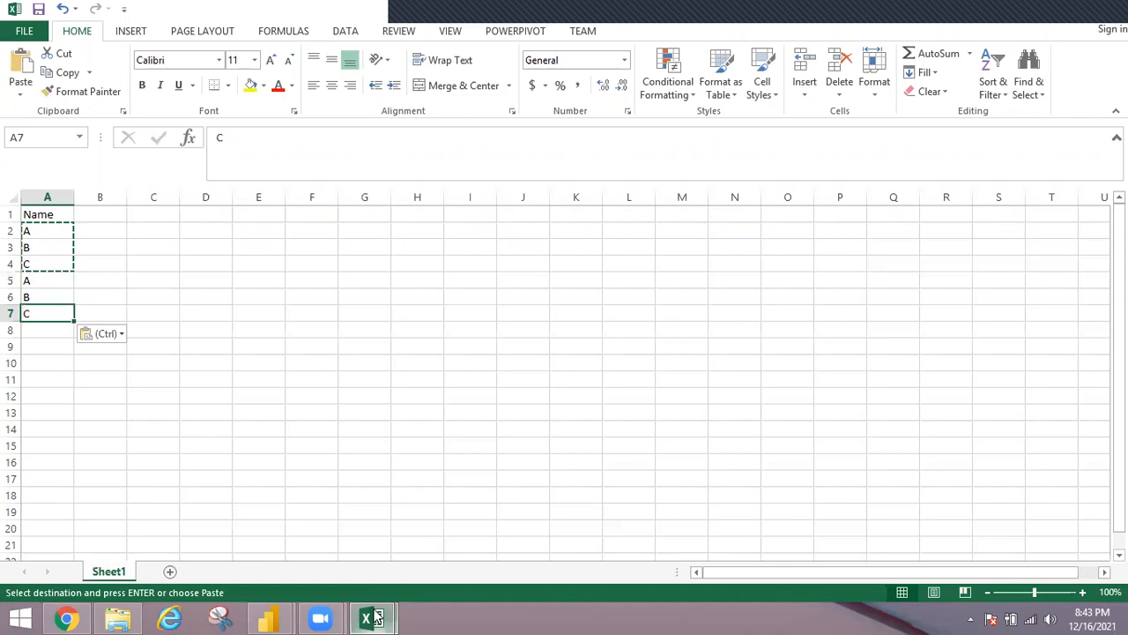
pyautogui.press('Down')
pyautogui.hotkey('ctrl', 'v')
pyautogui.press('Down')
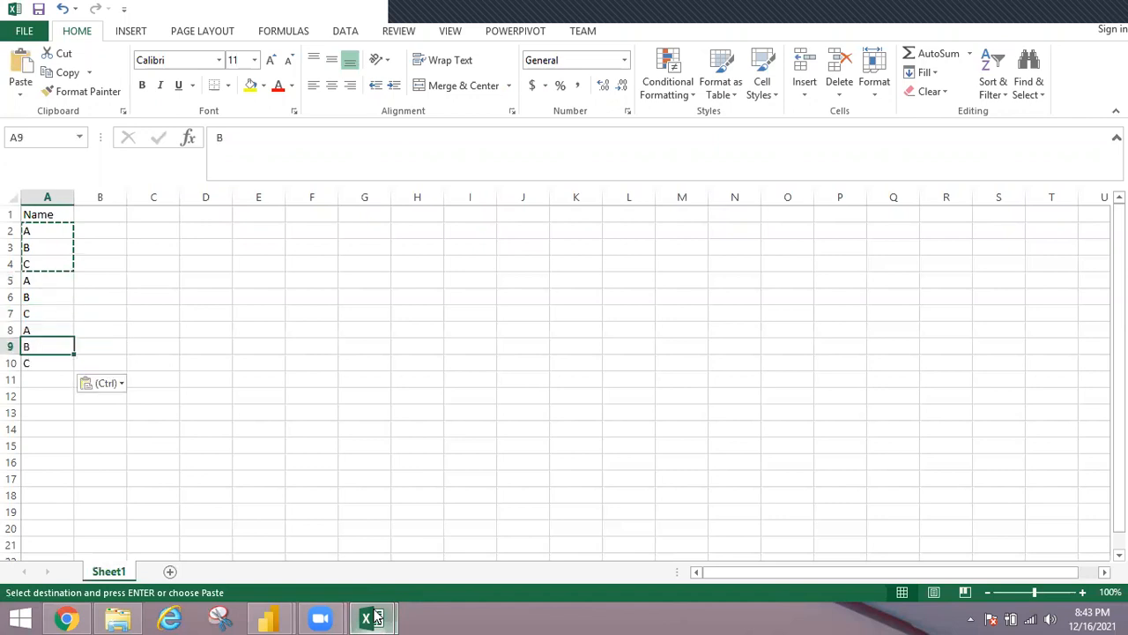
pyautogui.press('Down')
pyautogui.press('Down')
pyautogui.hotkey('ctrl', 'v')
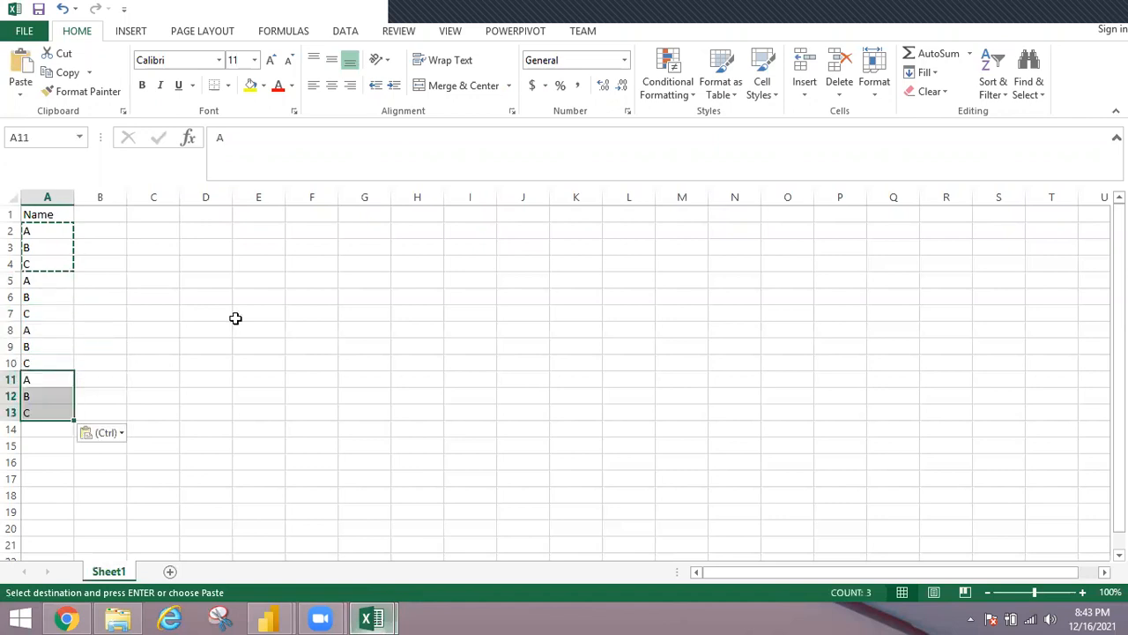
# Step: Add the header Subject in B1, with S1 in B2 and S2 in B5
pyautogui.click(95, 211)
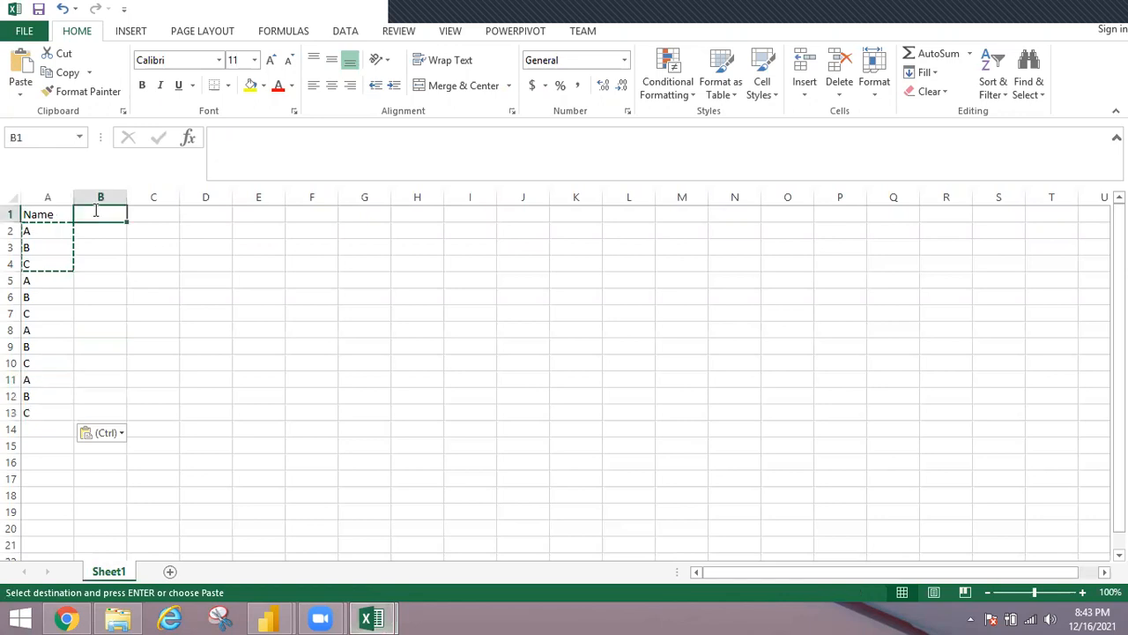
pyautogui.write('Subject')
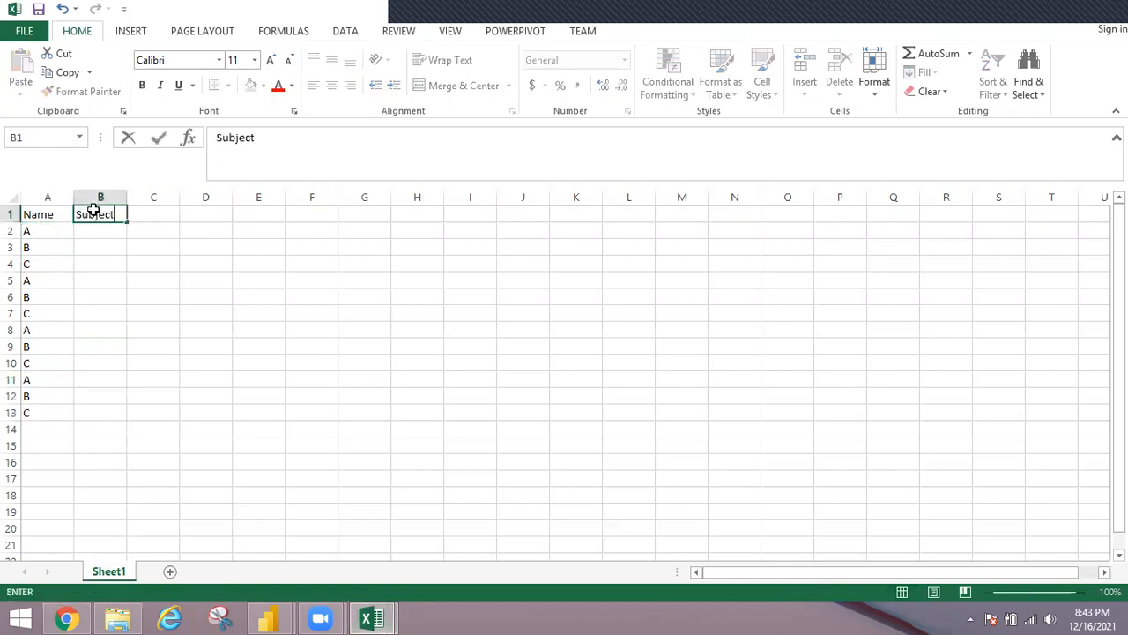
pyautogui.press('Return')
pyautogui.write('S')
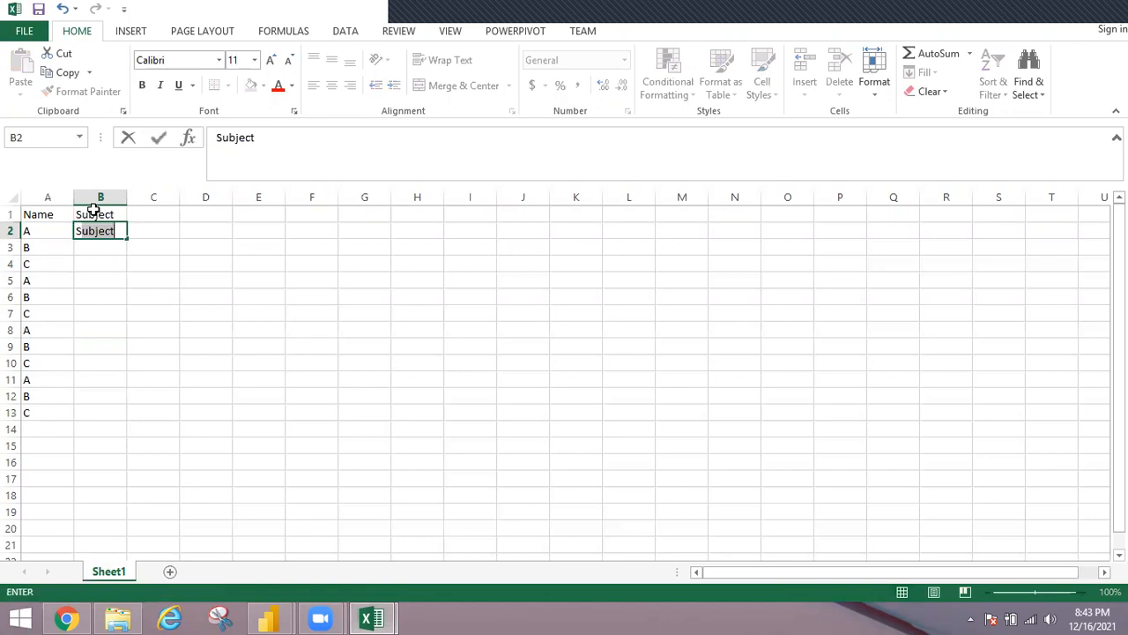
pyautogui.write('1')
pyautogui.press('Return')
pyautogui.press('Return')
pyautogui.press('Return')
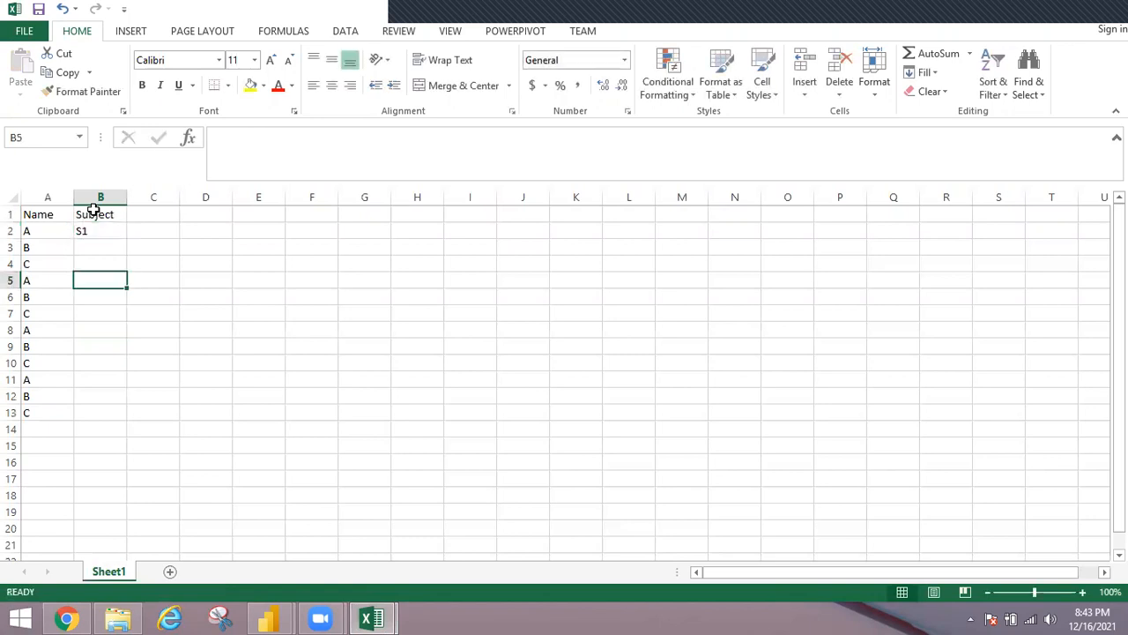
pyautogui.write('S2')
pyautogui.press('Return')
pyautogui.press('Return')
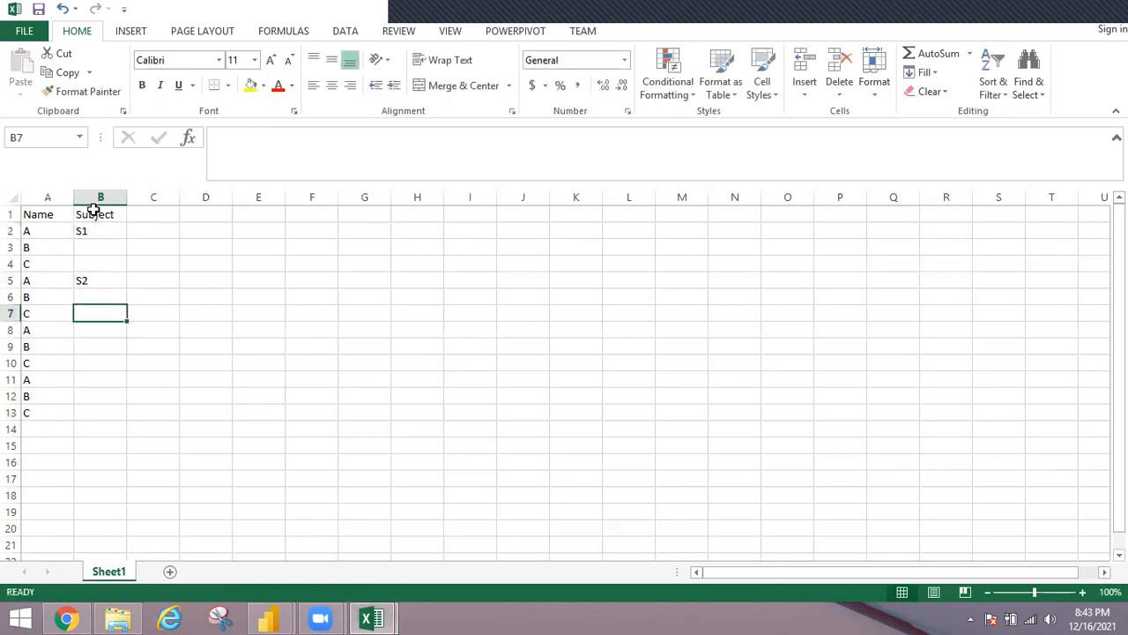
# Step: Enter S3 in B8 and S4 in B11 of the Subject column
pyautogui.press('Down')
pyautogui.press('Down')
pyautogui.press('Down')
pyautogui.press('Up')
pyautogui.press('Up')
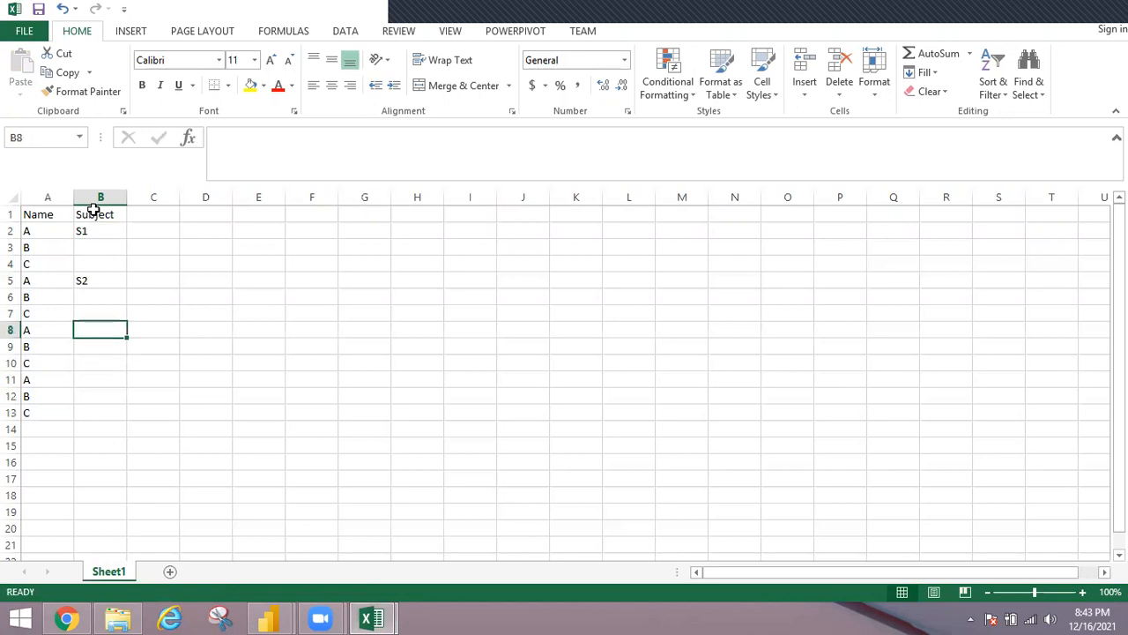
pyautogui.write('S3')
pyautogui.press('Return')
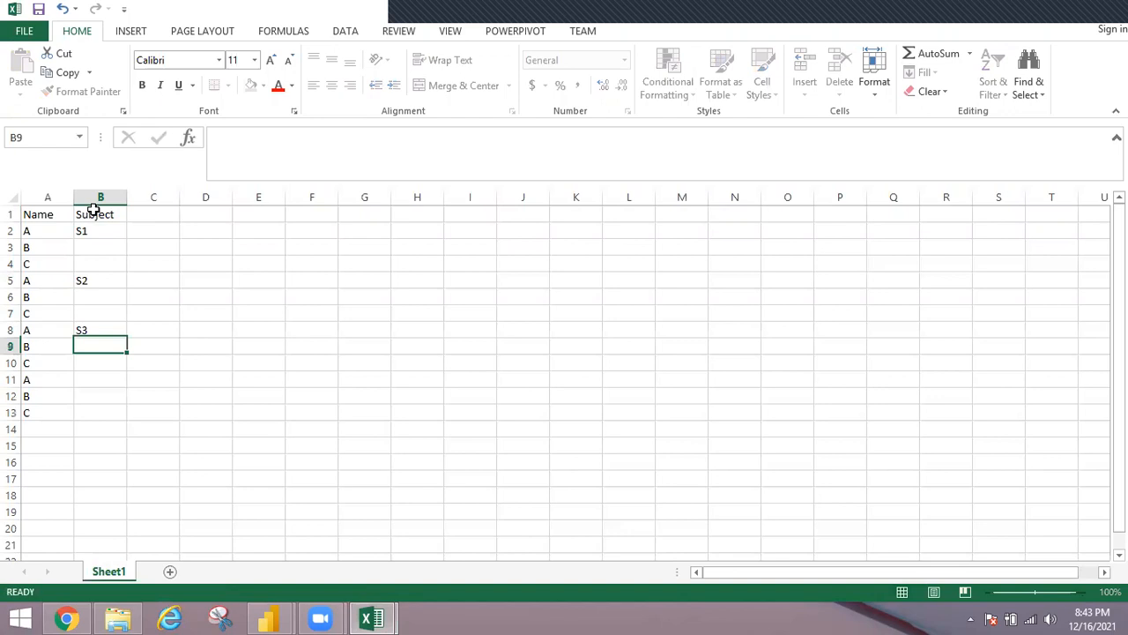
pyautogui.press('Down')
pyautogui.press('Down')
pyautogui.write('S3')
pyautogui.press('BackSpace')
pyautogui.write('4')
pyautogui.press('Return')
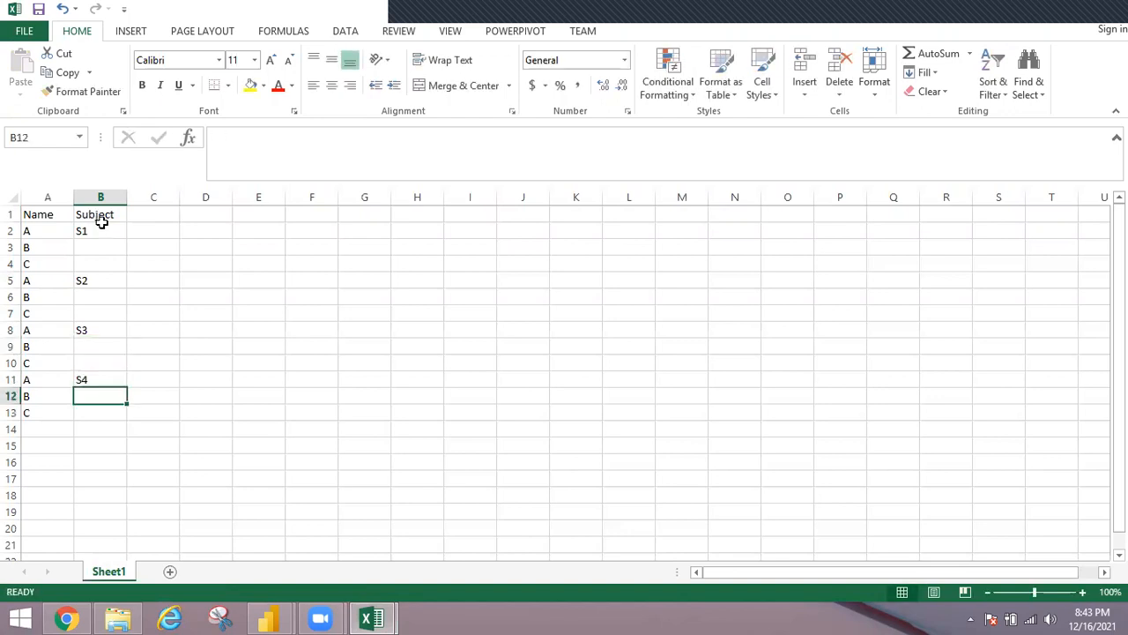
# Step: Fill each subject value down over the two empty cells below it, completing the Subject column through B13
pyautogui.moveTo(88, 231); pyautogui.dragTo(88, 407)
pyautogui.hotkey('ctrl', 'd')
pyautogui.hotkey('ctrl', 'd')
pyautogui.hotkey('ctrl', 'd')
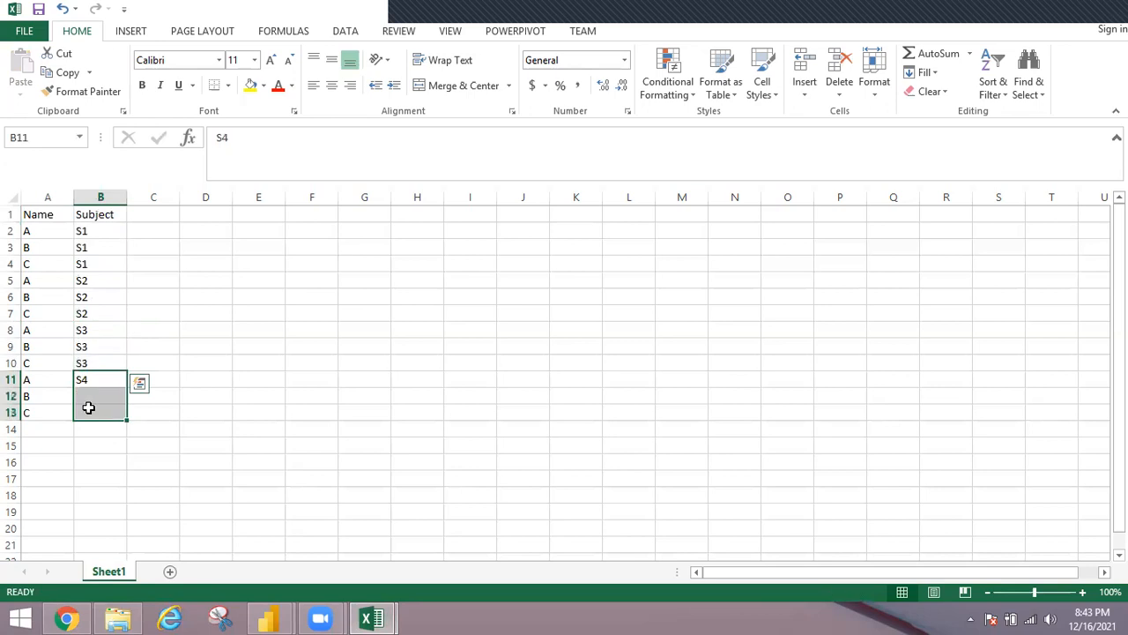
pyautogui.hotkey('ctrl', 'd')
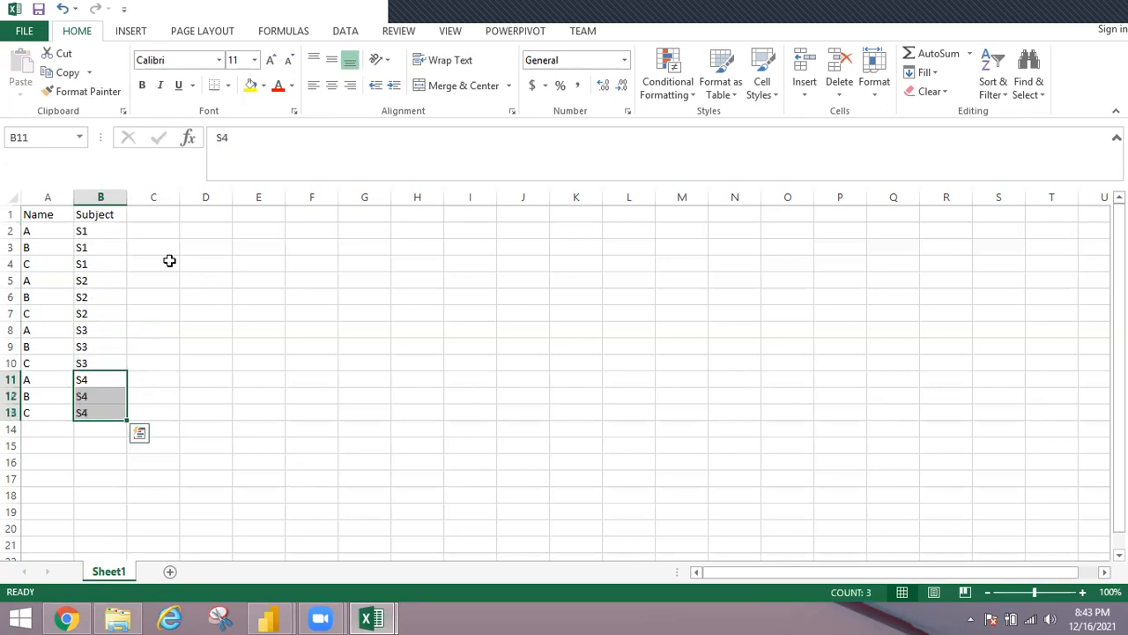
# Step: Add the header Marks in C1
pyautogui.click(150, 214)
pyautogui.write('Marks')
pyautogui.press('Return')
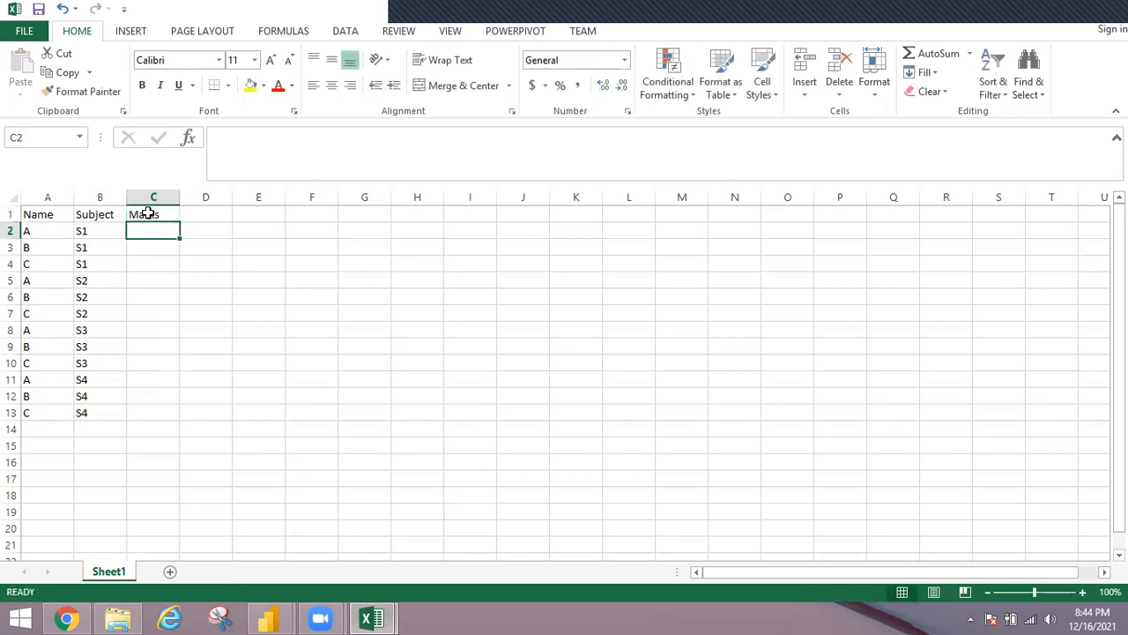
pyautogui.press('Right')
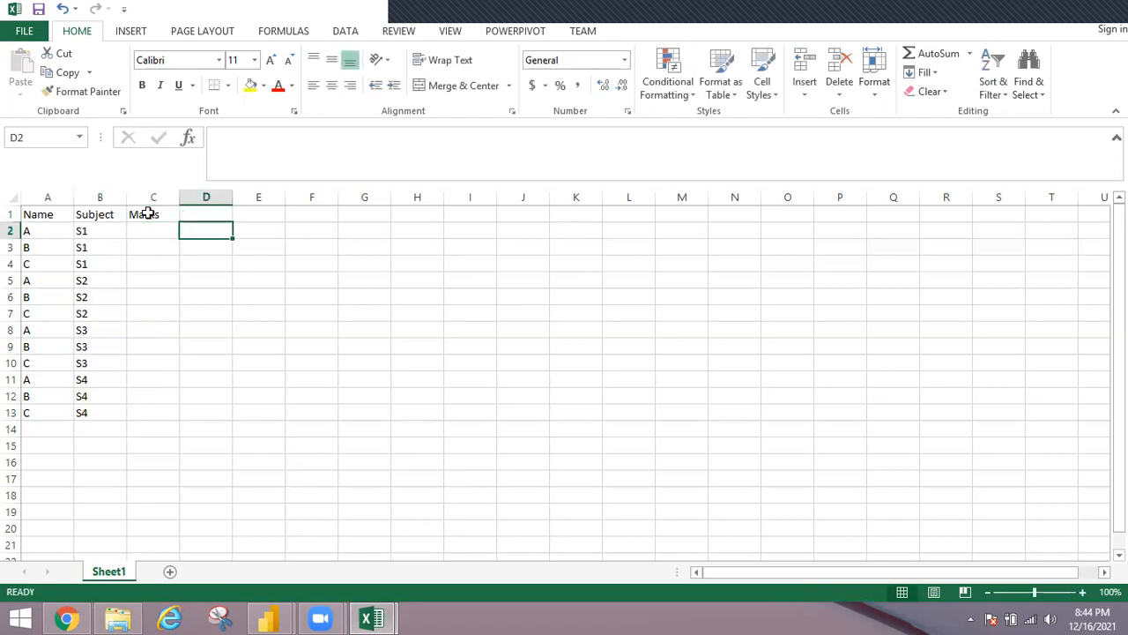
pyautogui.press('Left')
pyautogui.press('Left')
pyautogui.press('Left')
pyautogui.press('Down')
pyautogui.press('Down')
pyautogui.press('Up')
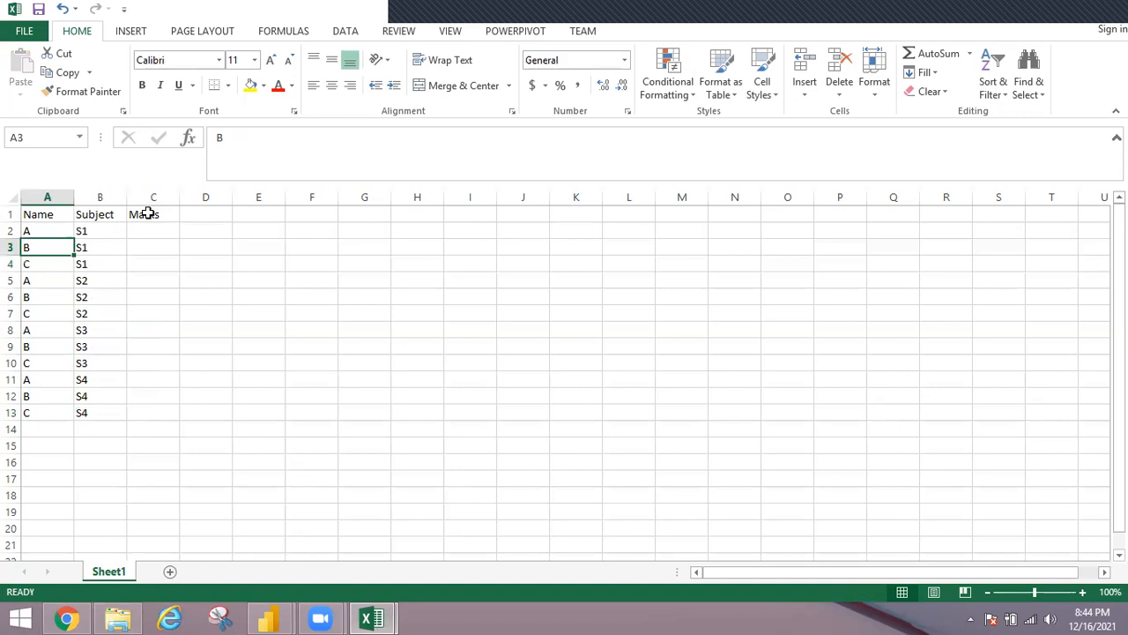
pyautogui.press('Down')
pyautogui.press('Down')
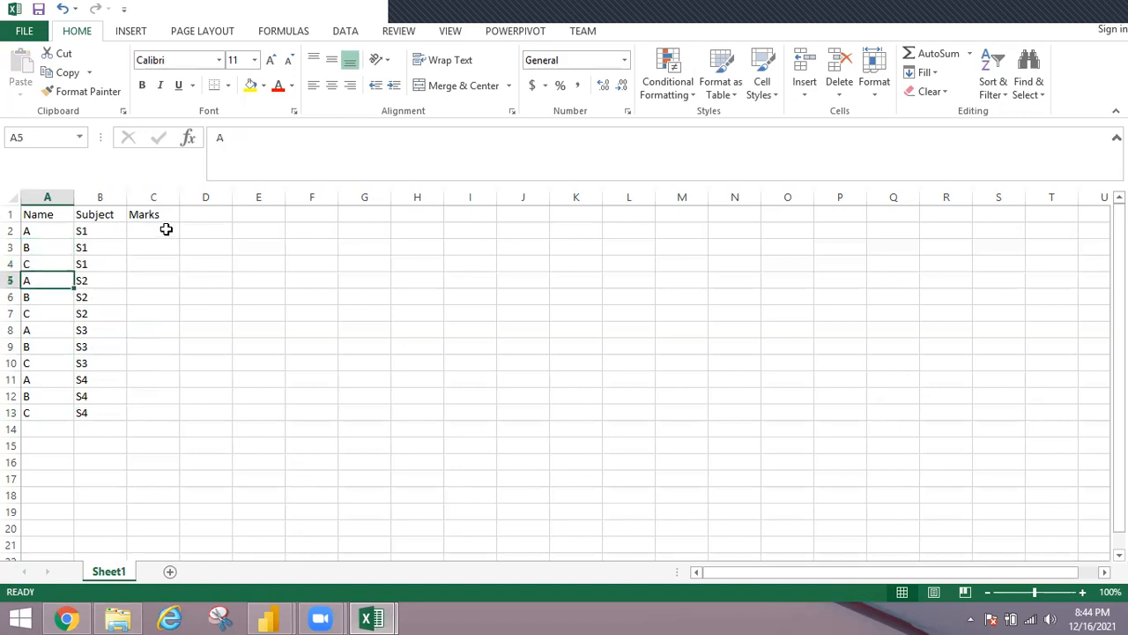
# Step: Enter the S1 marks 50, 60 and 70 for A, B and C in C2 through C4
pyautogui.click(166, 229)
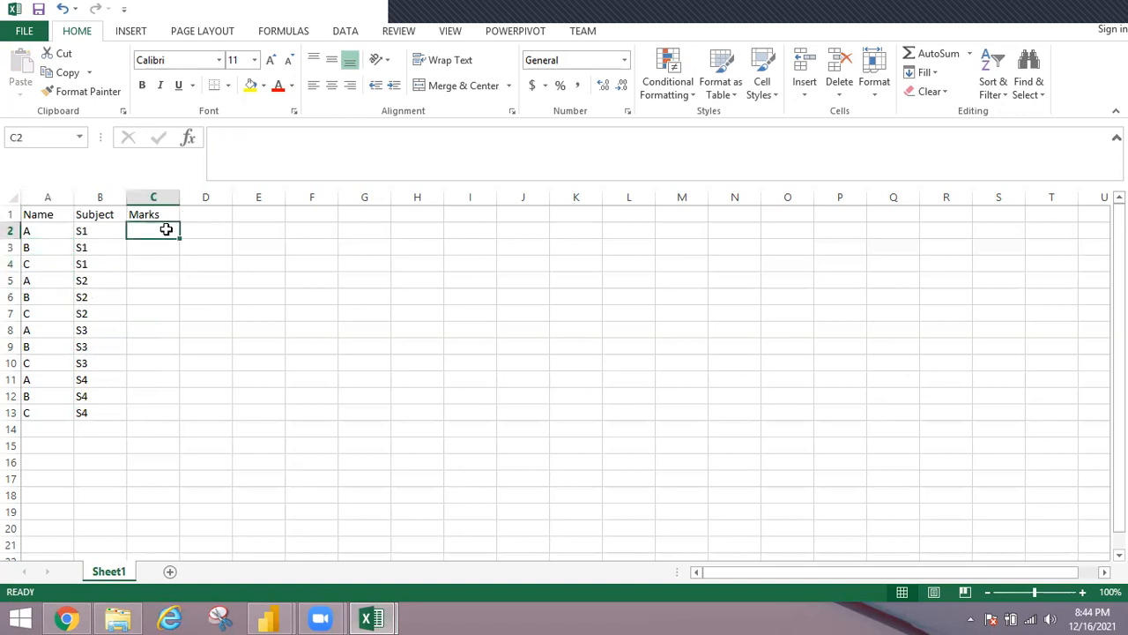
pyautogui.write('50')
pyautogui.press('Return')
pyautogui.write('6')
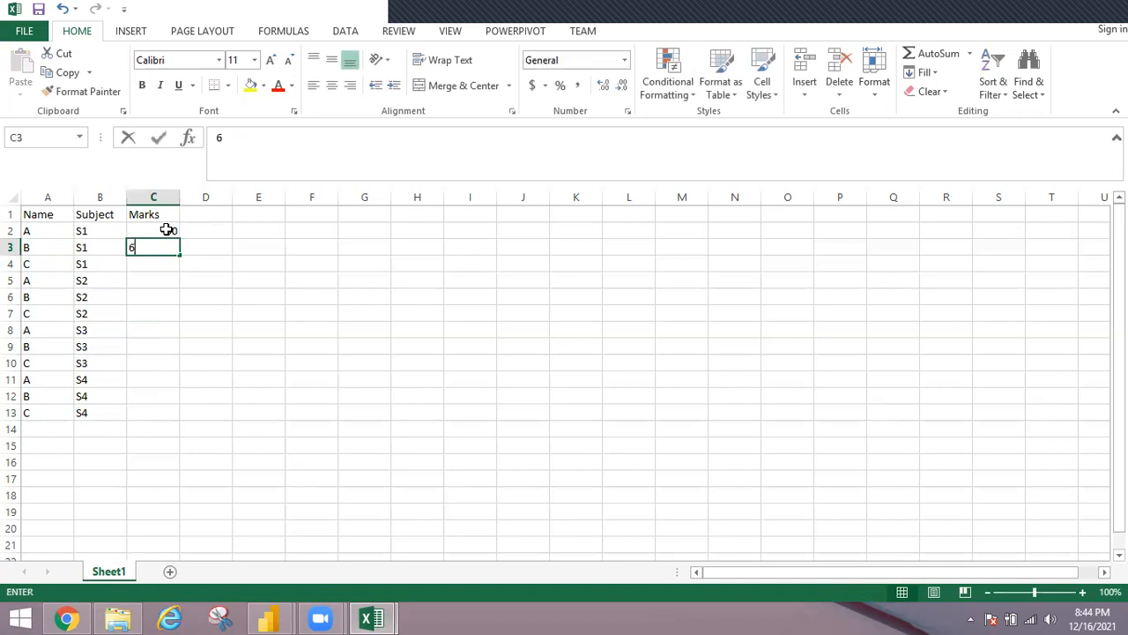
pyautogui.write('0')
pyautogui.press('Return')
pyautogui.write('70')
pyautogui.press('Return')
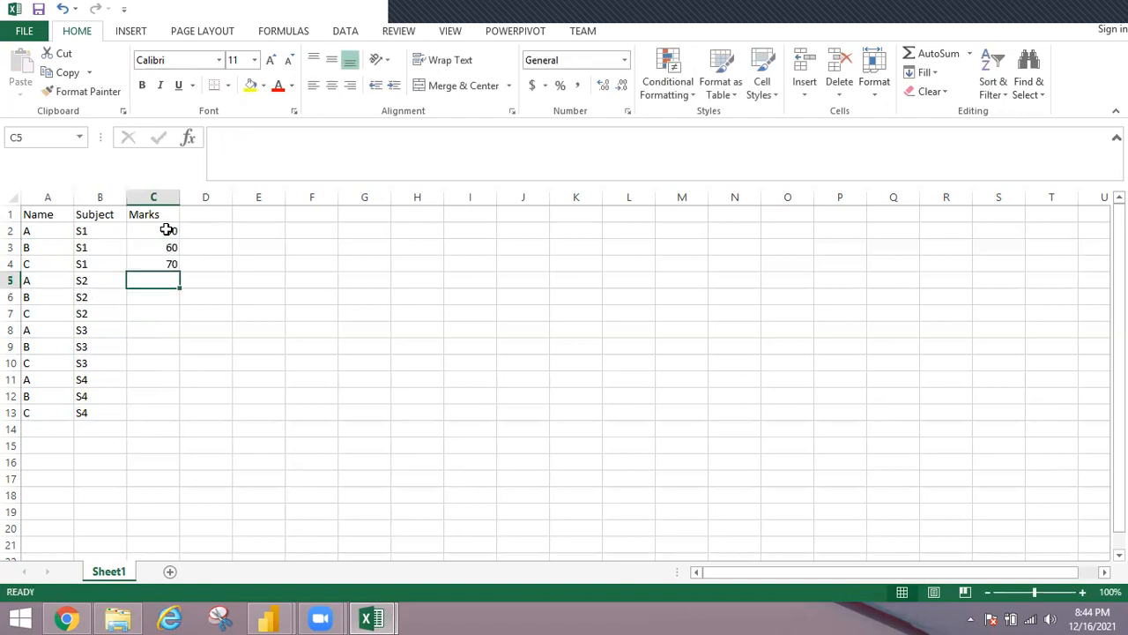
# Step: Enter the S2 marks 80, 50 and 60 for A, B and C in C5 through C7
pyautogui.write('80')
pyautogui.press('Return')
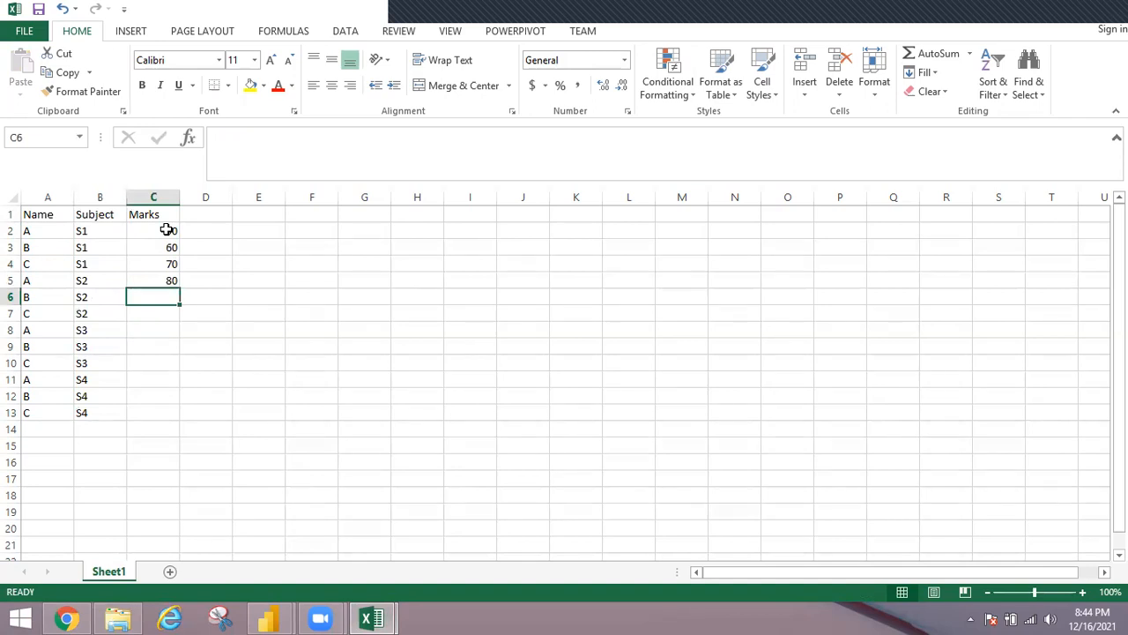
pyautogui.write('50')
pyautogui.press('Return')
pyautogui.write('60')
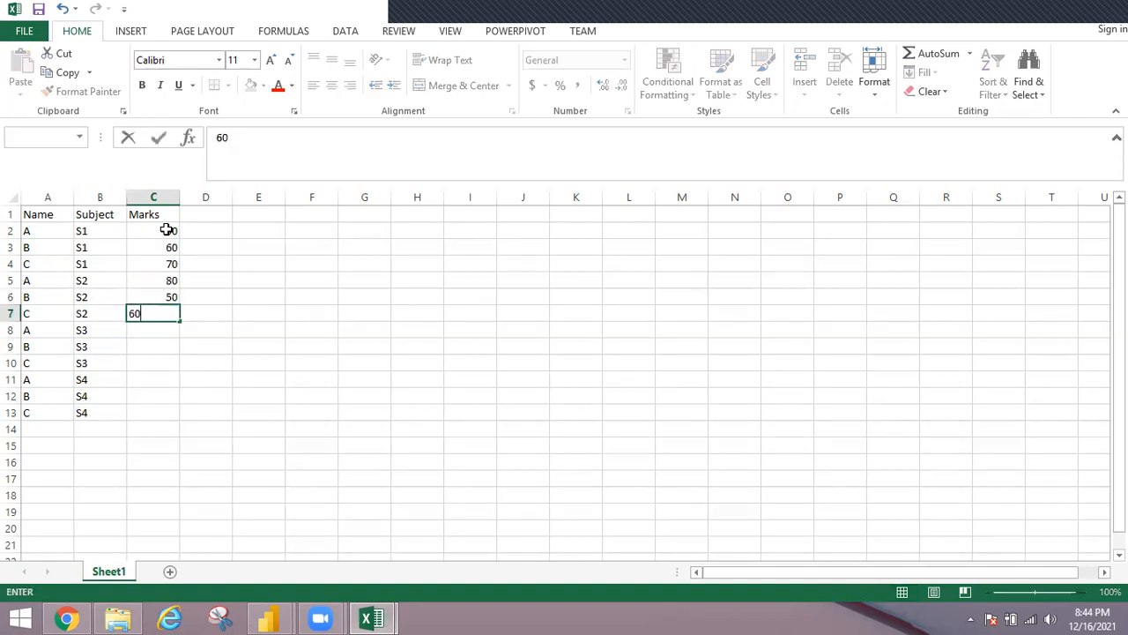
pyautogui.press('Return')
# Step: Enter the S3 marks 70, 80 and 50 for A, B and C in C8 through C10
pyautogui.write('70')
pyautogui.press('Return')
pyautogui.write('8')
pyautogui.write('0')
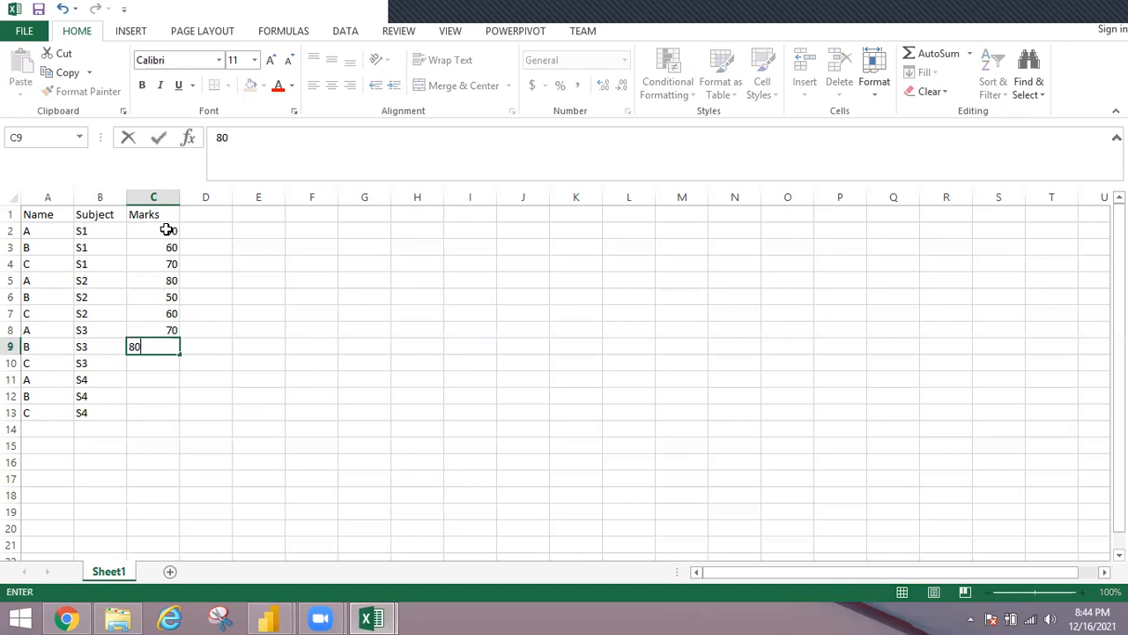
pyautogui.press('Return')
pyautogui.write('50')
pyautogui.press('Return')
# Step: Enter the S4 marks 60, 70 and 80 for A, B and C in C11 through C13
pyautogui.write('60')
pyautogui.press('Return')
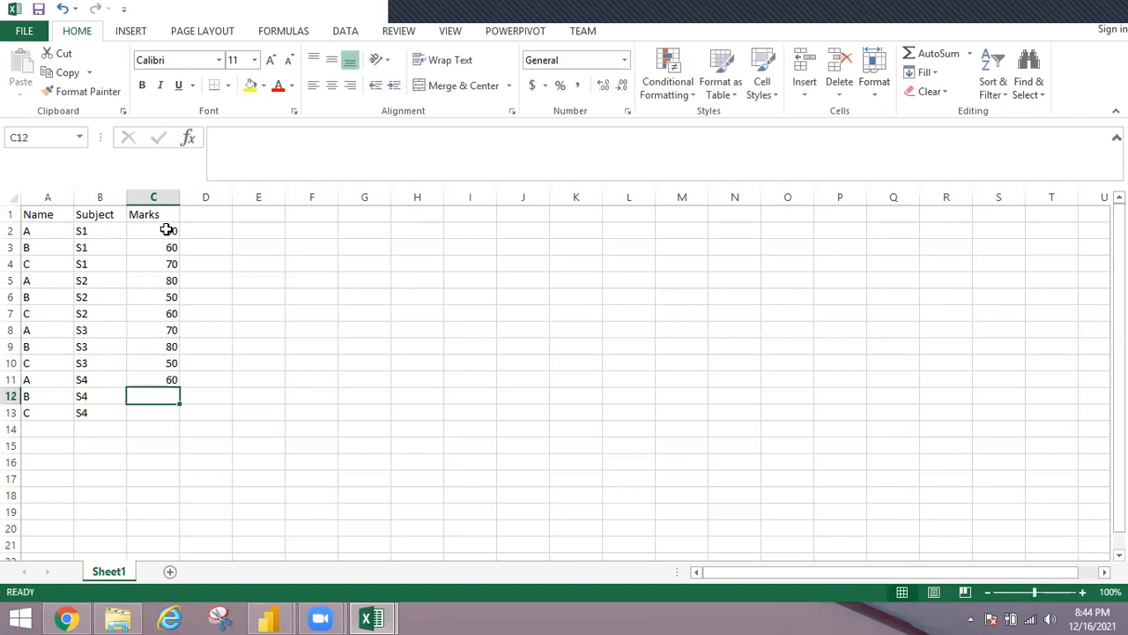
pyautogui.write('70')
pyautogui.press('Return')
pyautogui.write('8')
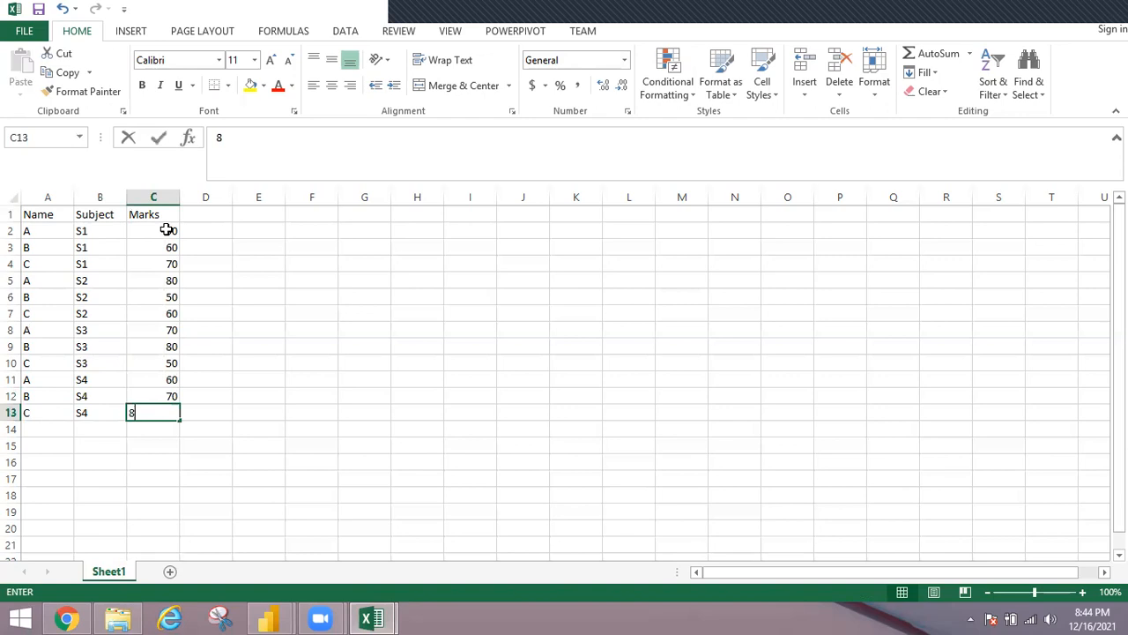
pyautogui.write('0')
pyautogui.press('Return')
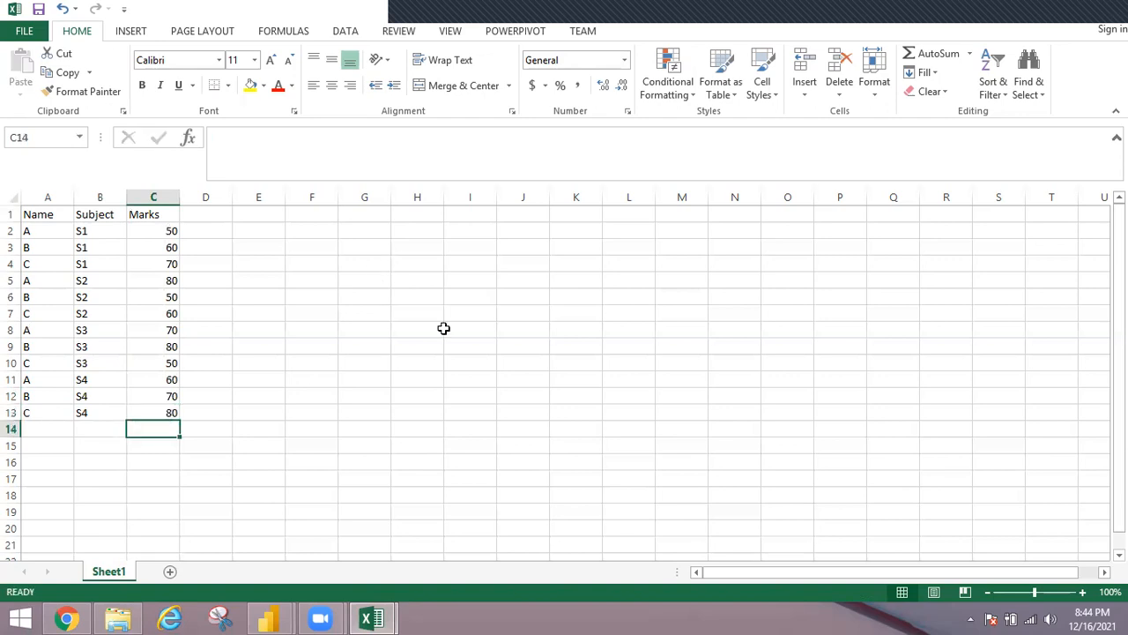
# Step: Start a separate summary table beside the data with the header Name in G4
pyautogui.moveTo(354, 267)
pyautogui.mouseDown()
pyautogui.moveTo(418, 314)
pyautogui.moveTo(418, 330)
pyautogui.mouseUp()
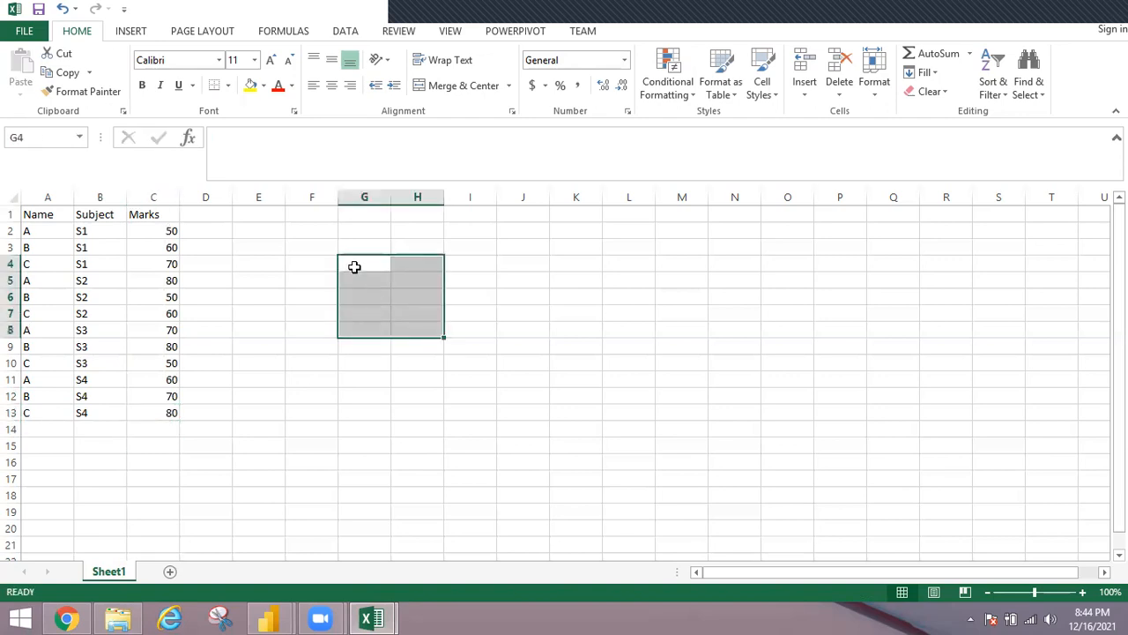
pyautogui.click(355, 267)
pyautogui.write('Name')
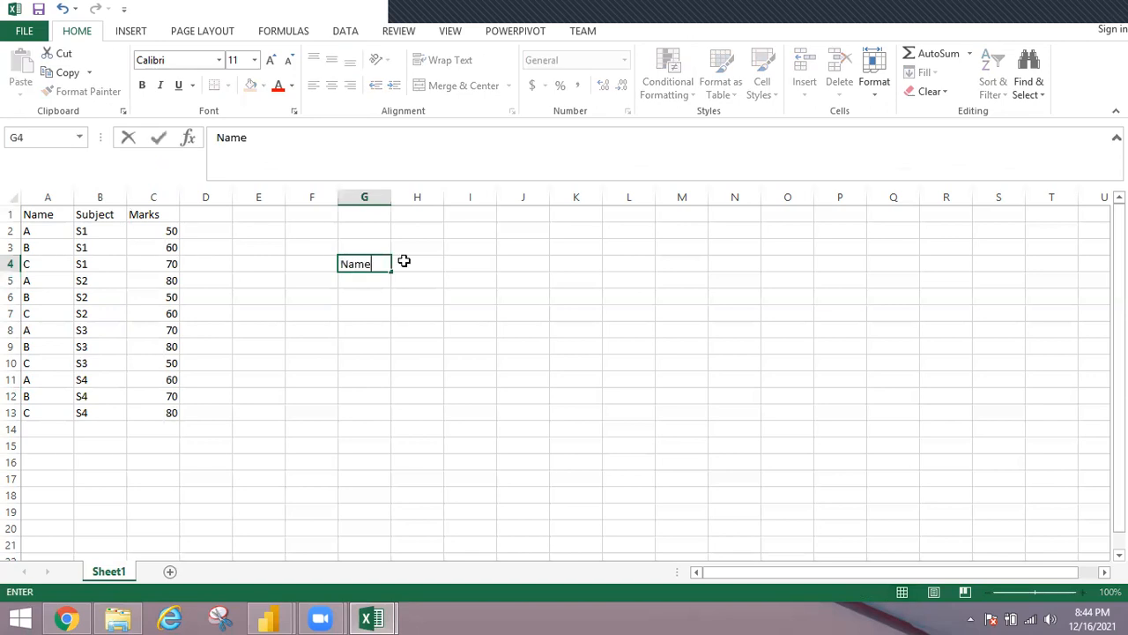
pyautogui.click(364, 290)
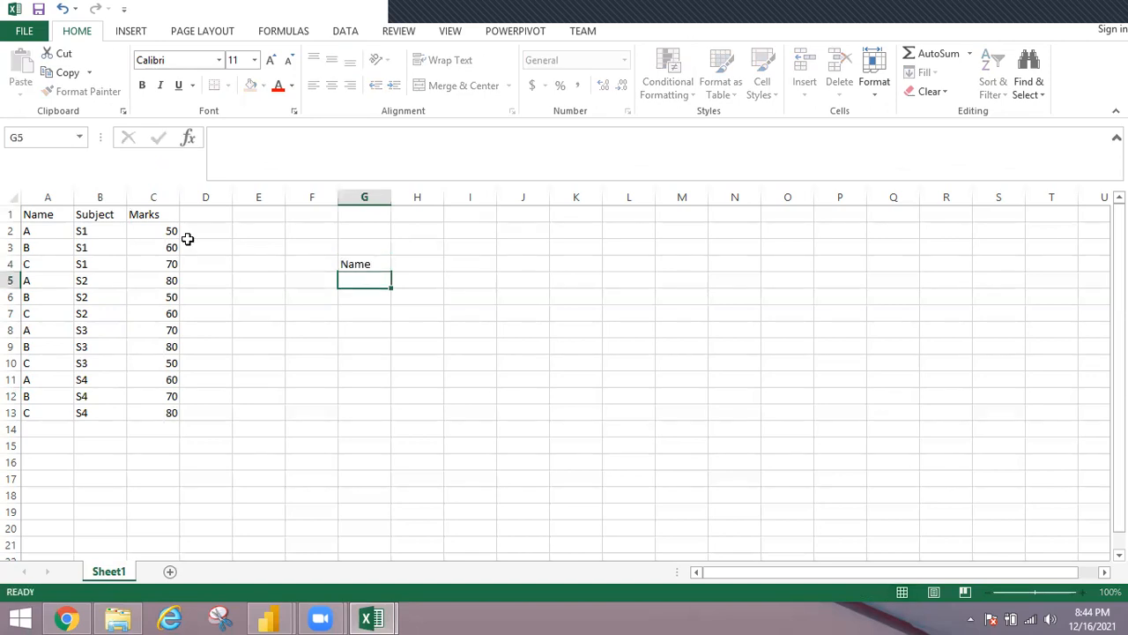
# Step: List the distinct names A, B and C under the summary table's Name header, in G5 through G7
pyautogui.moveTo(27, 231); pyautogui.dragTo(35, 265)
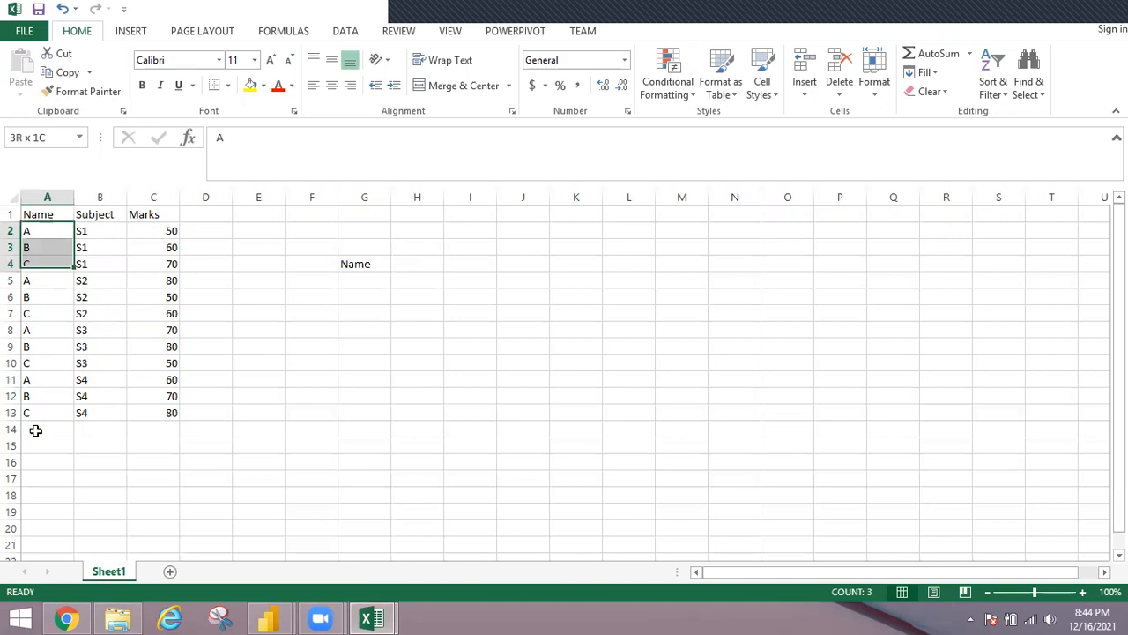
pyautogui.moveTo(35, 431); pyautogui.dragTo(39, 425)
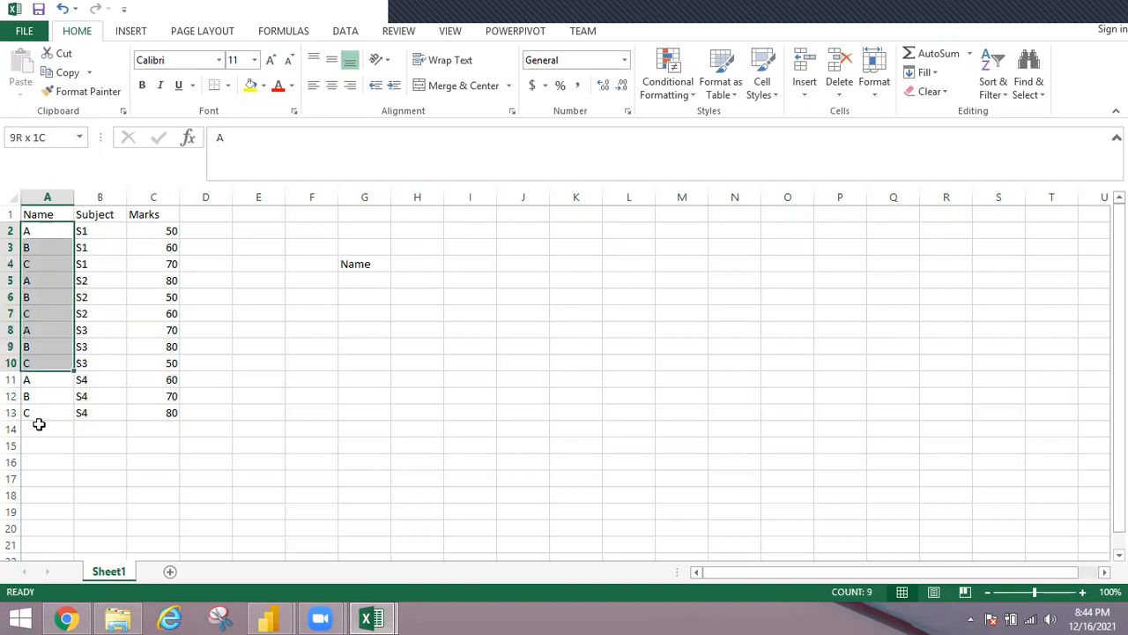
pyautogui.click(368, 278)
pyautogui.write('A')
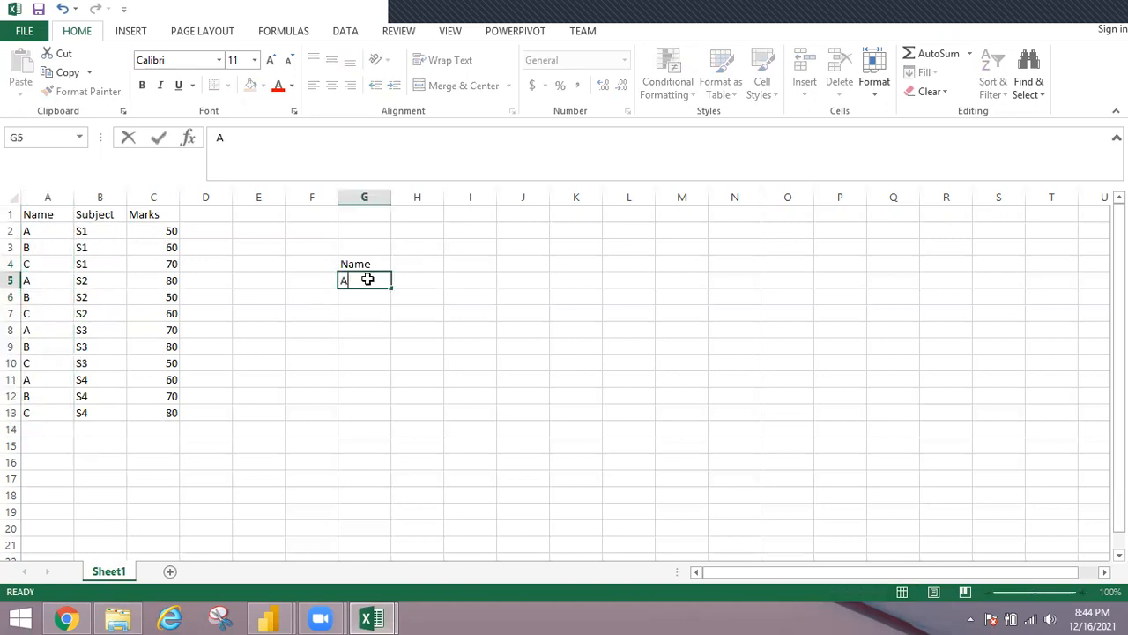
pyautogui.press('Return')
pyautogui.write('B')
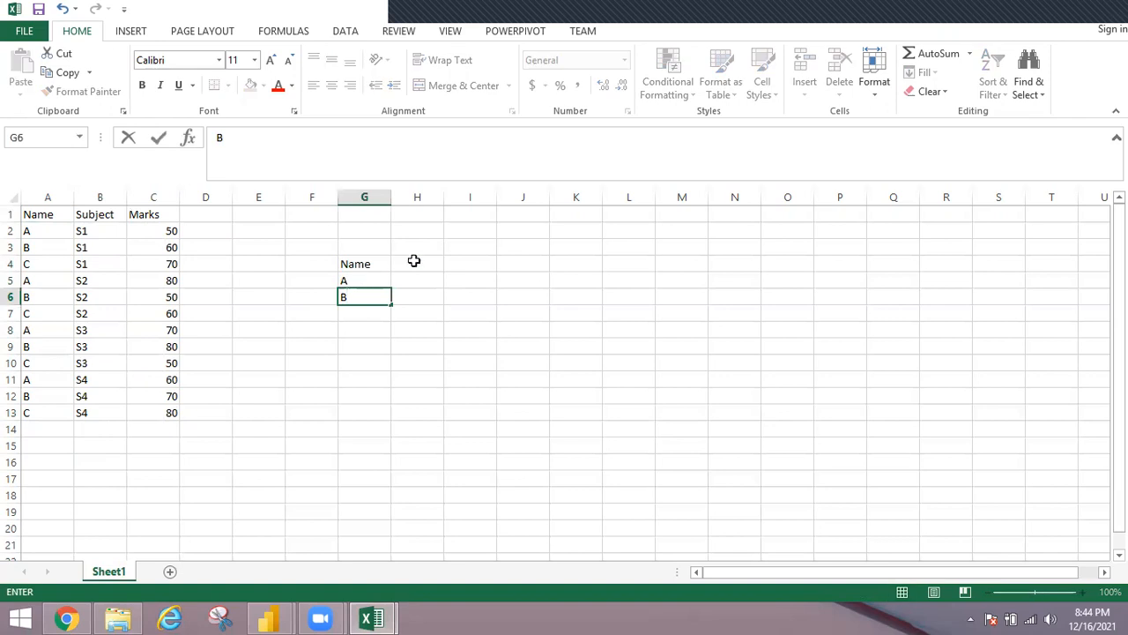
pyautogui.press('Return')
pyautogui.write('C')
# Step: Add the header Total in H4 and enter 260 as the total for A in H5
pyautogui.click(415, 262)
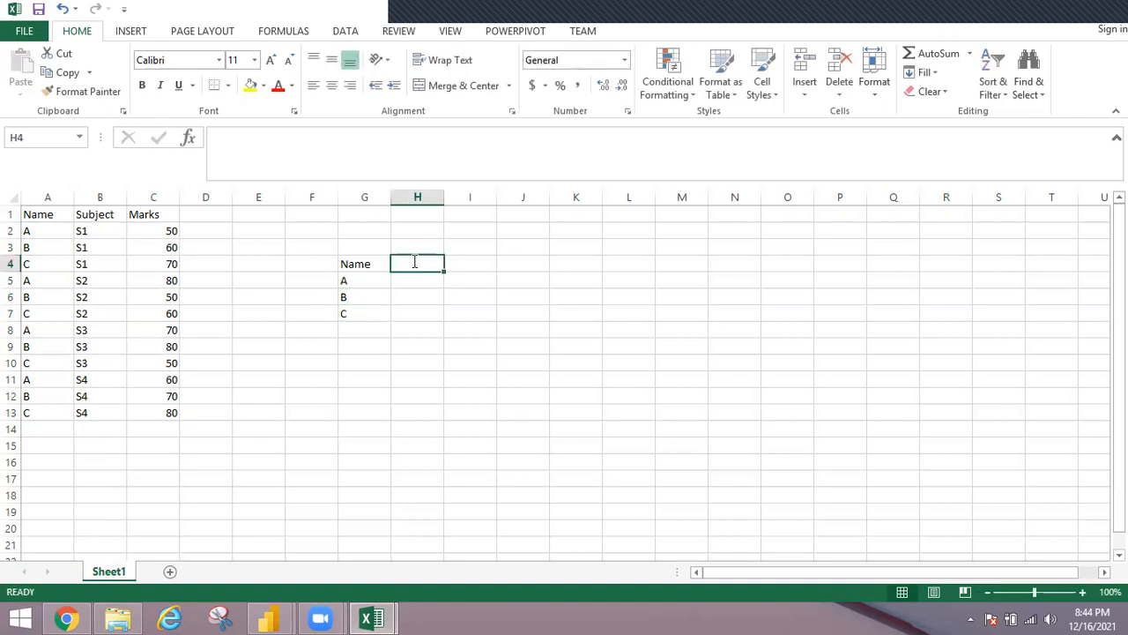
pyautogui.write('Total')
pyautogui.hotkey('ctrl', 'Return')
pyautogui.press('Return')
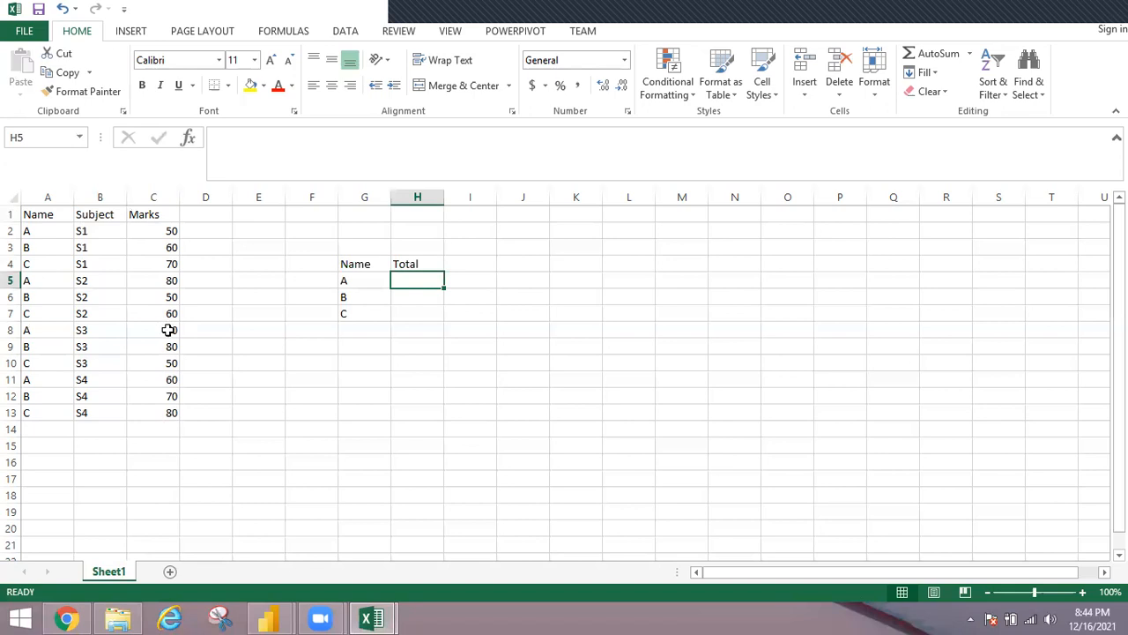
pyautogui.doubleClick(412, 277)
pyautogui.write('260')
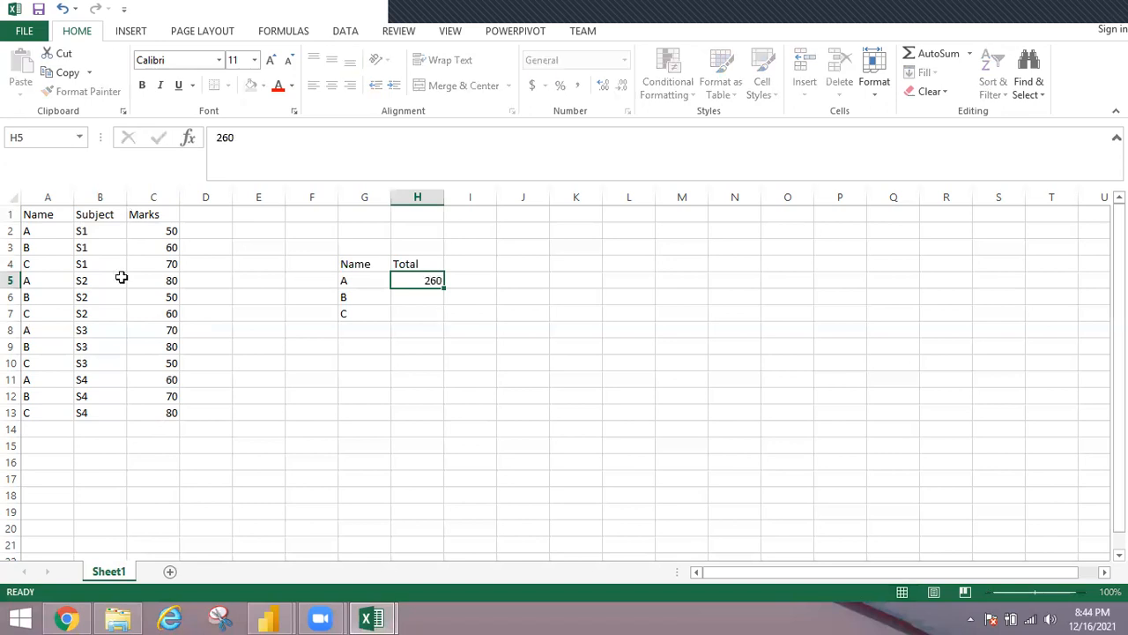
pyautogui.press('Return')
# Step: Go through B's four marks in the source table and enter 260 as B's total in H6
pyautogui.click(41, 249)
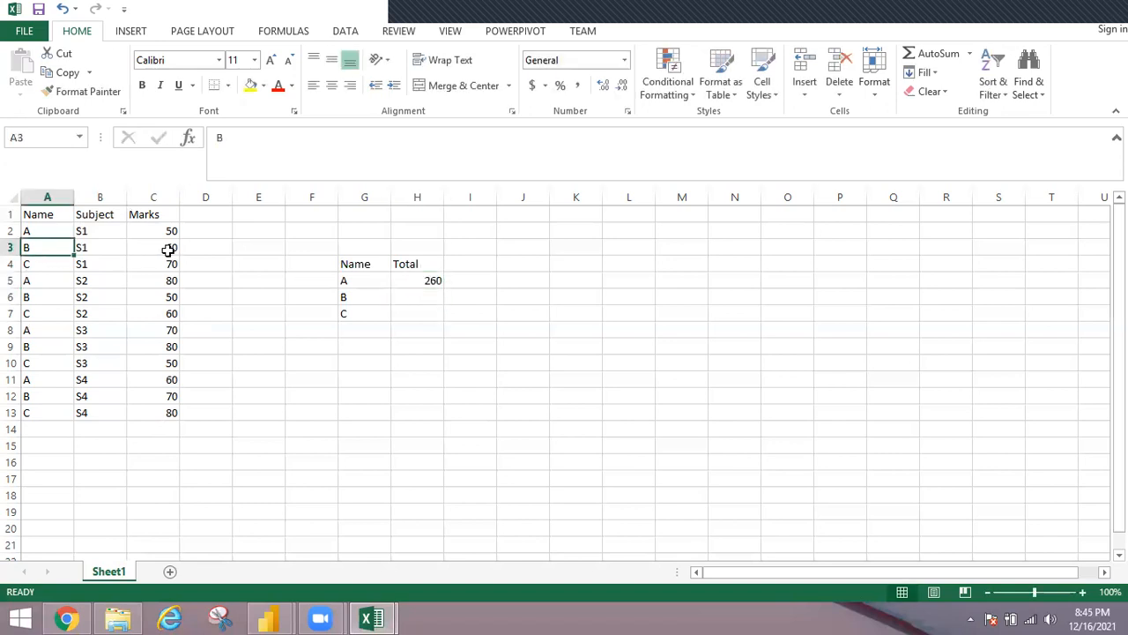
pyautogui.click(167, 251)
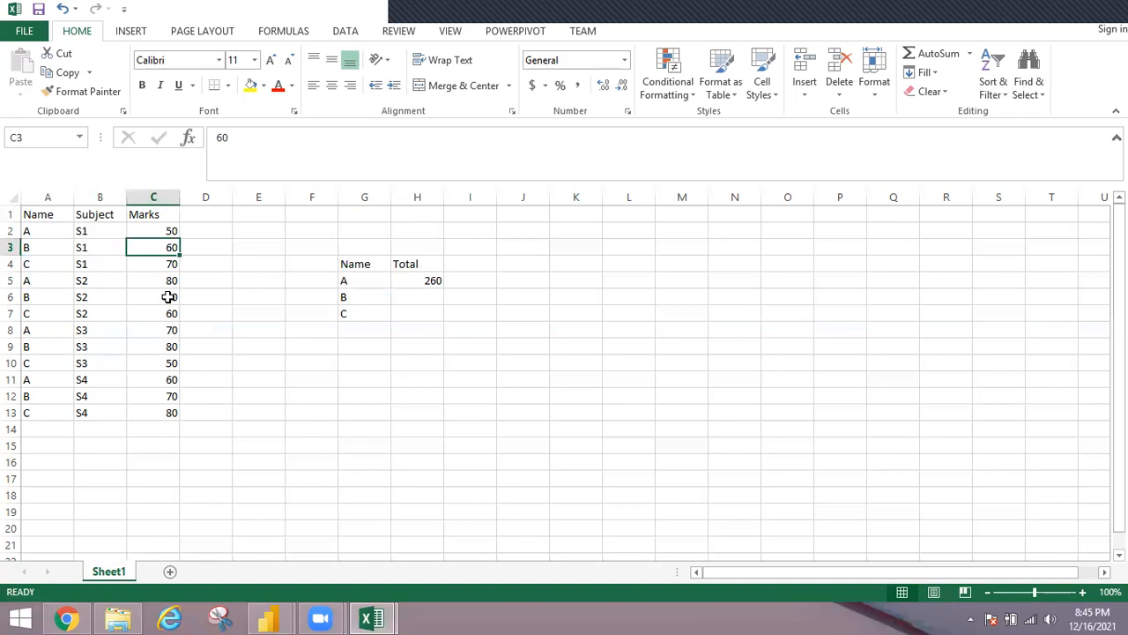
pyautogui.click(167, 297)
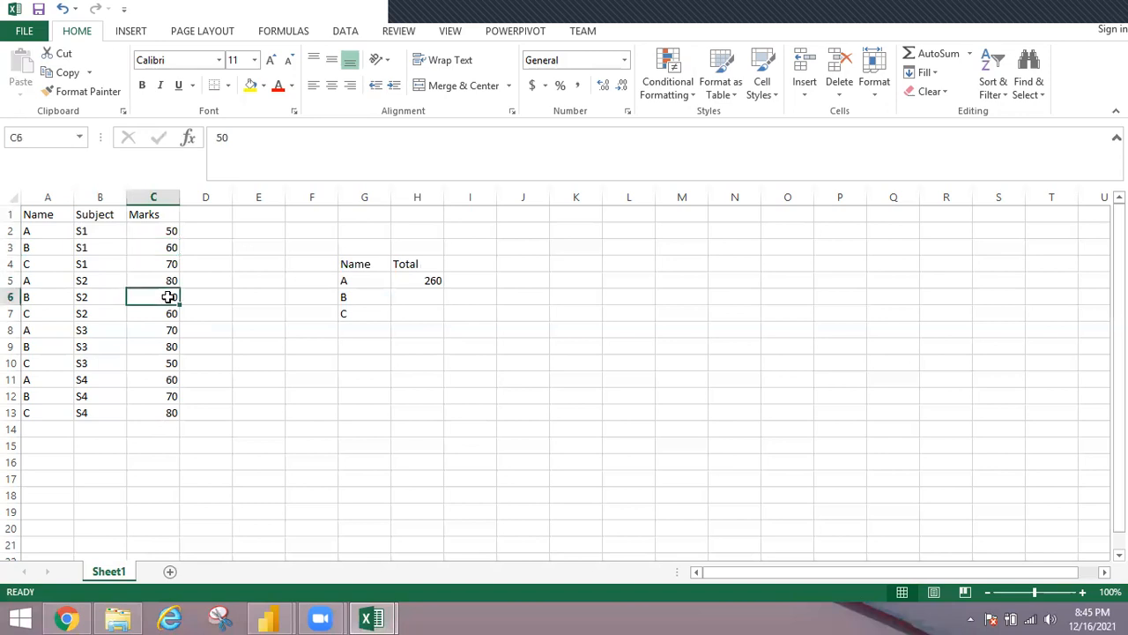
pyautogui.click(166, 347)
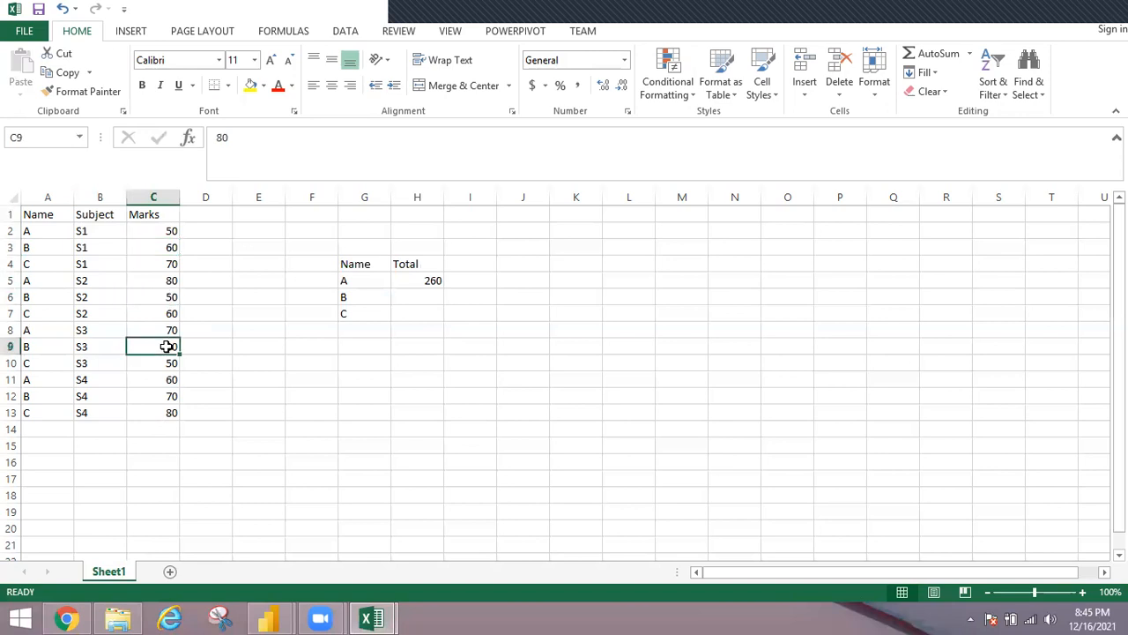
pyautogui.click(162, 398)
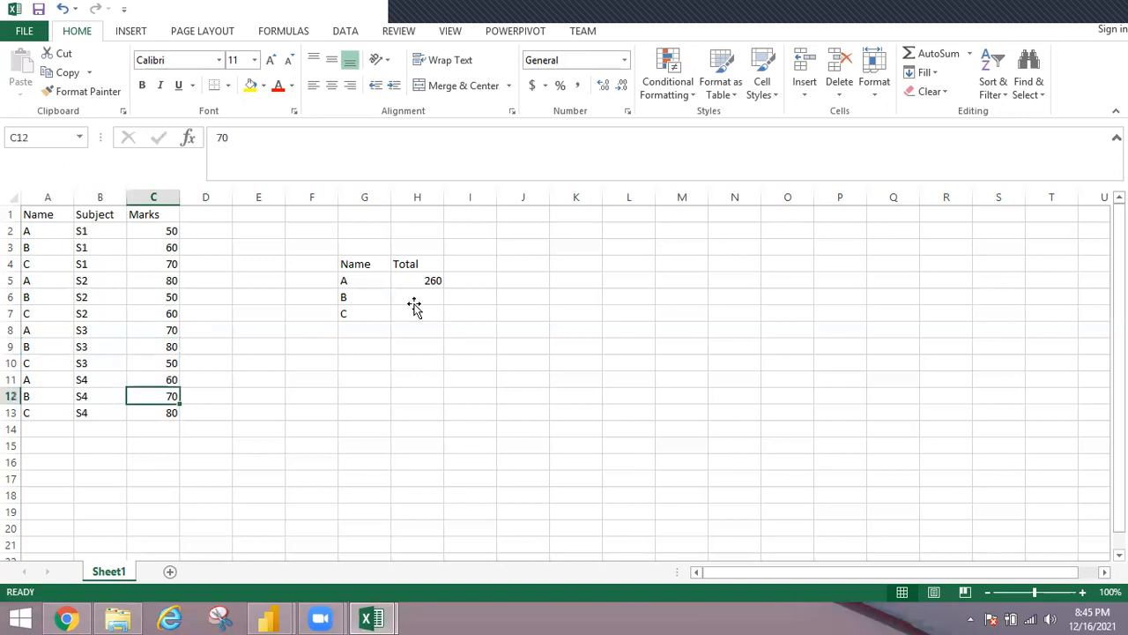
pyautogui.click(415, 304)
pyautogui.write('260')
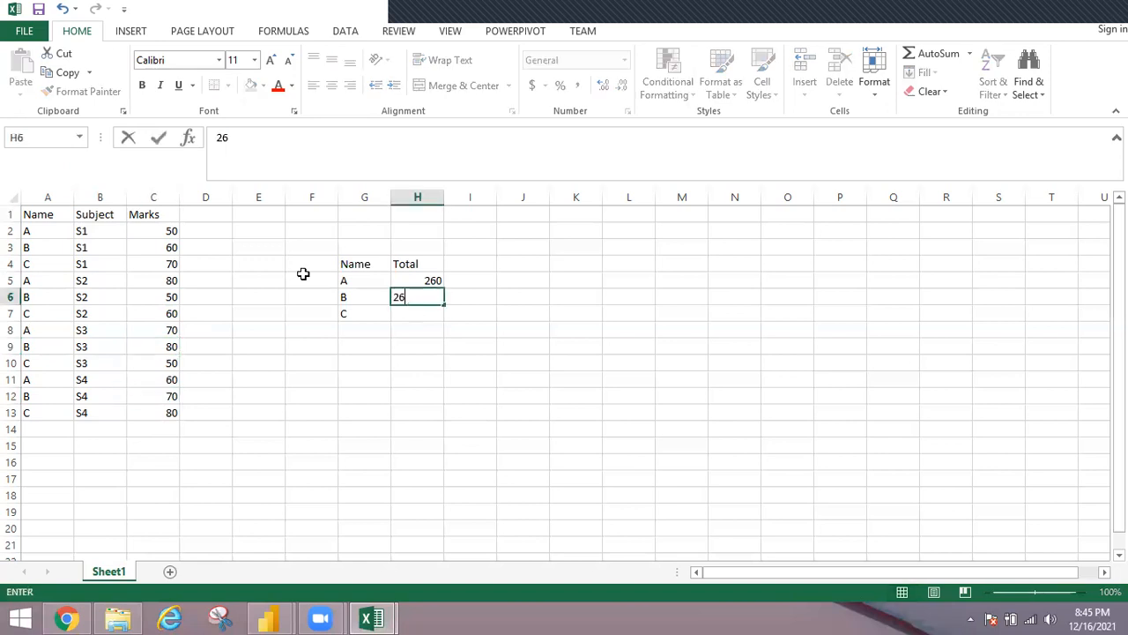
pyautogui.press('Return')
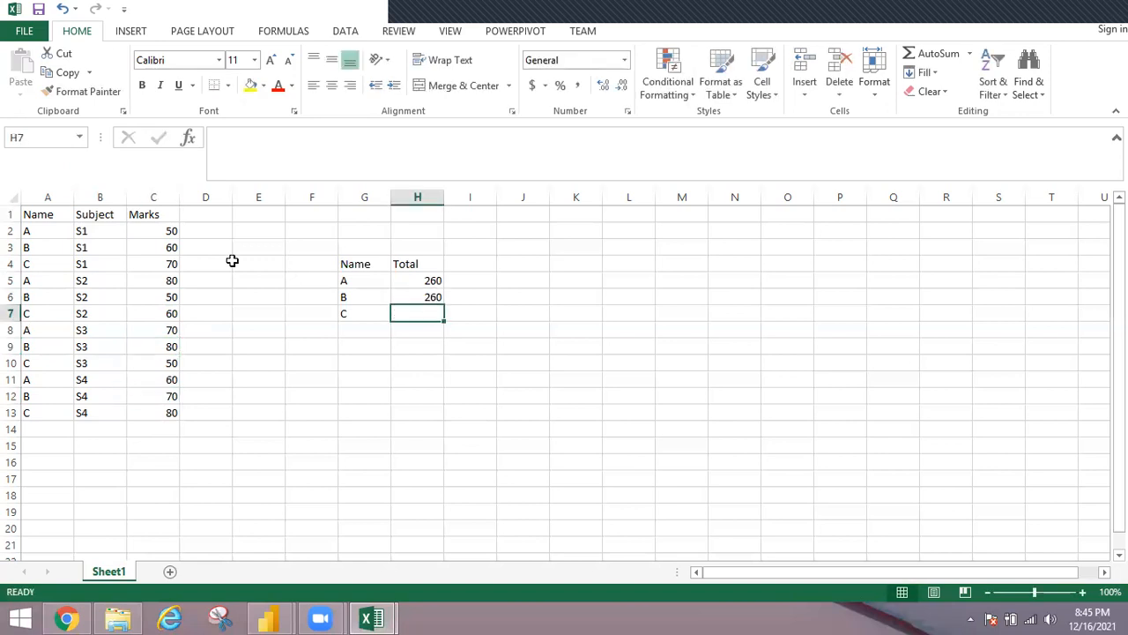
# Step: Go through C's marks in the source table and enter 260 as C's total in H7
pyautogui.click(156, 267)
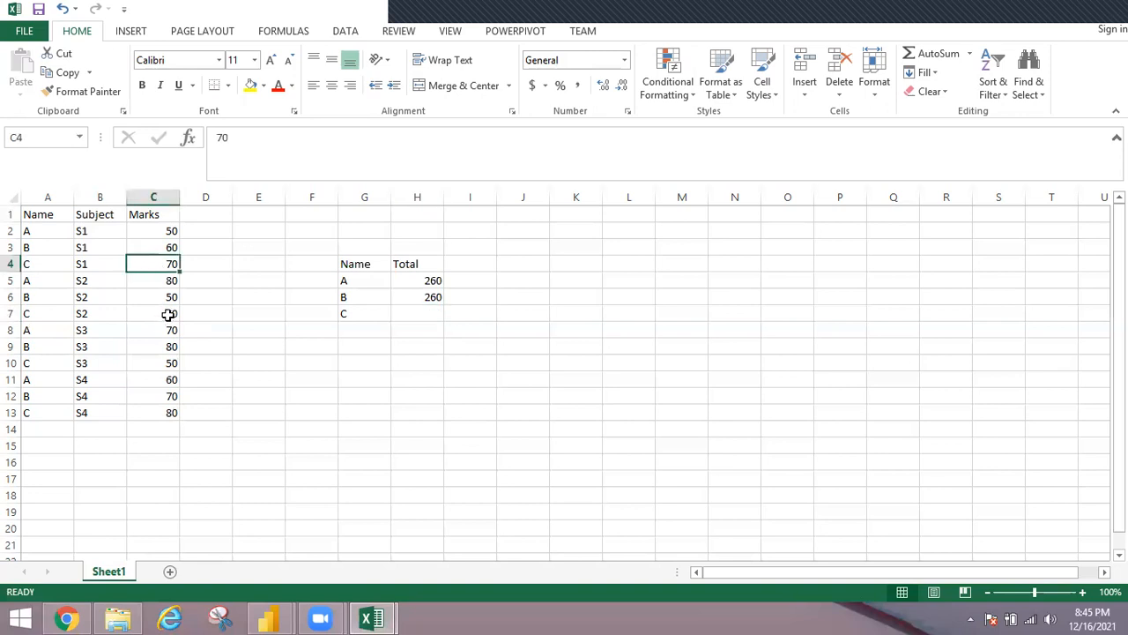
pyautogui.click(168, 314)
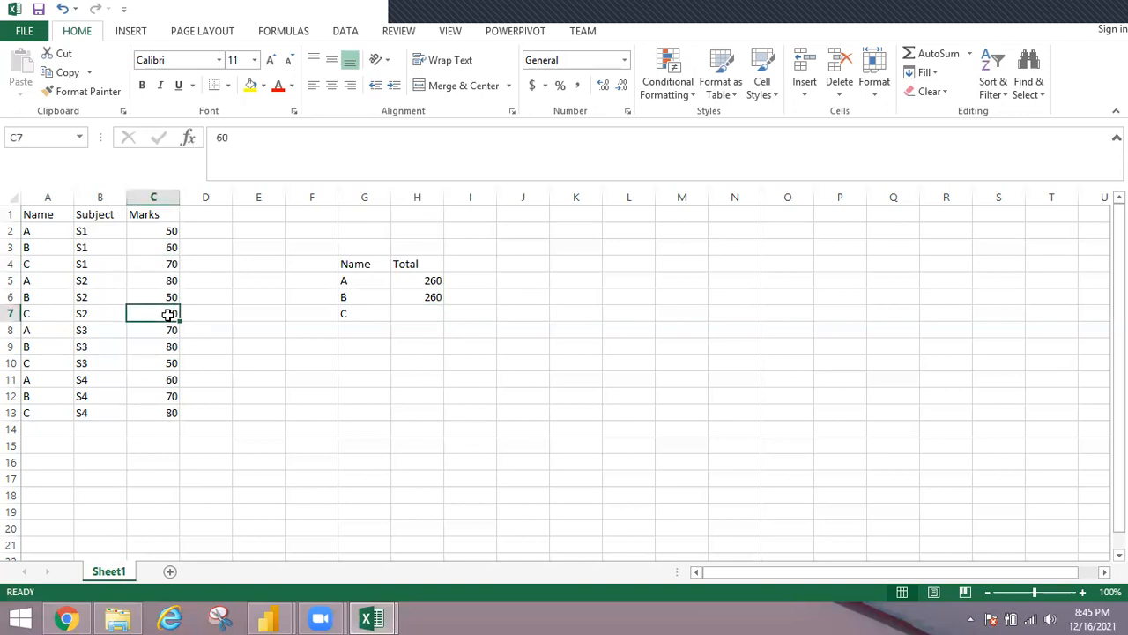
pyautogui.click(166, 365)
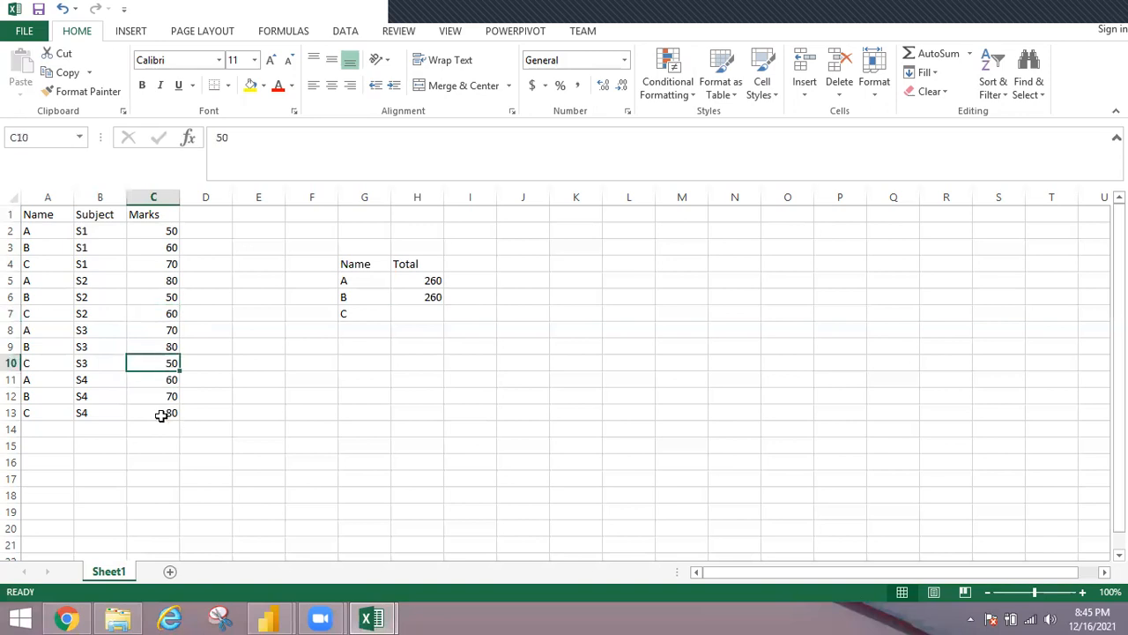
pyautogui.click(420, 316)
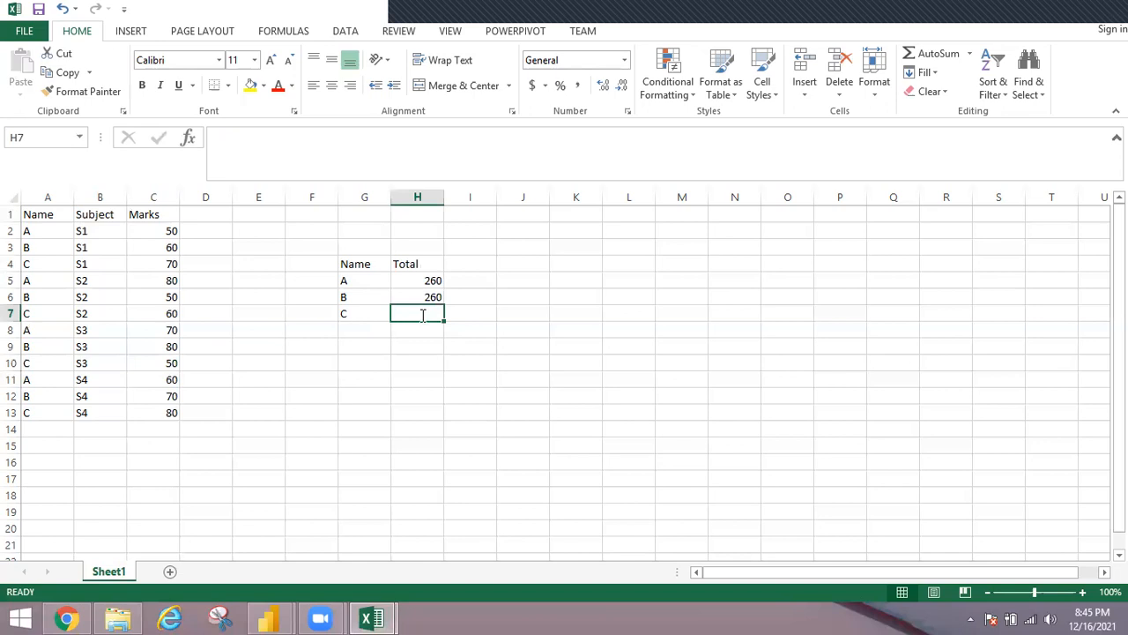
pyautogui.write('260')
pyautogui.press('Return')
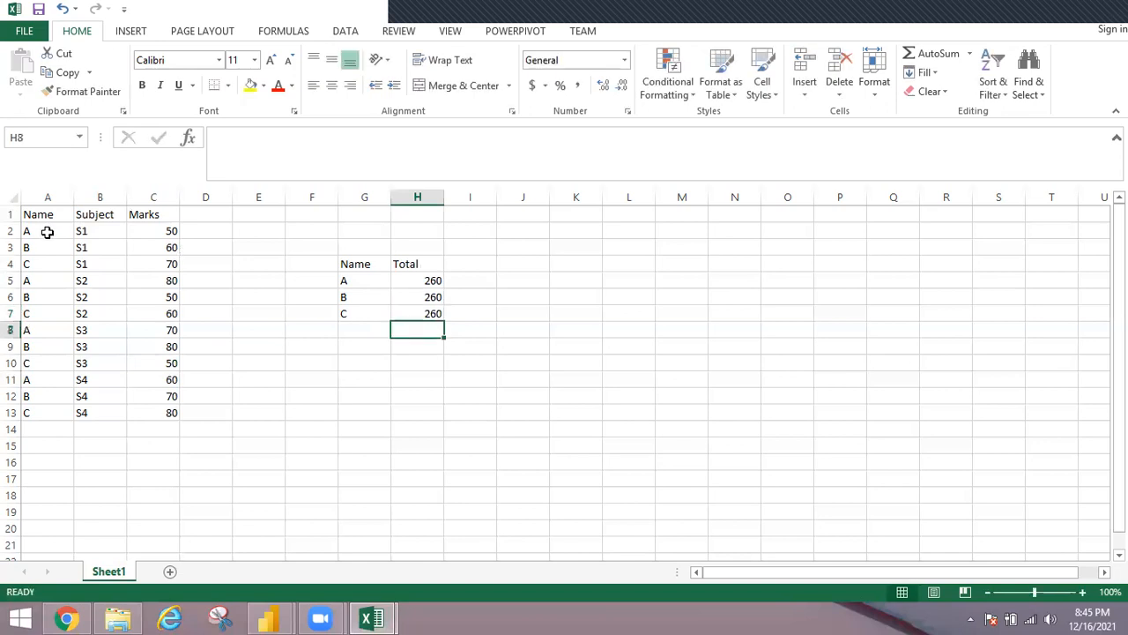
# Step: Add the headers SUM in I4 and Marks in J4, beside the summary table's Total header
pyautogui.click(47, 231)
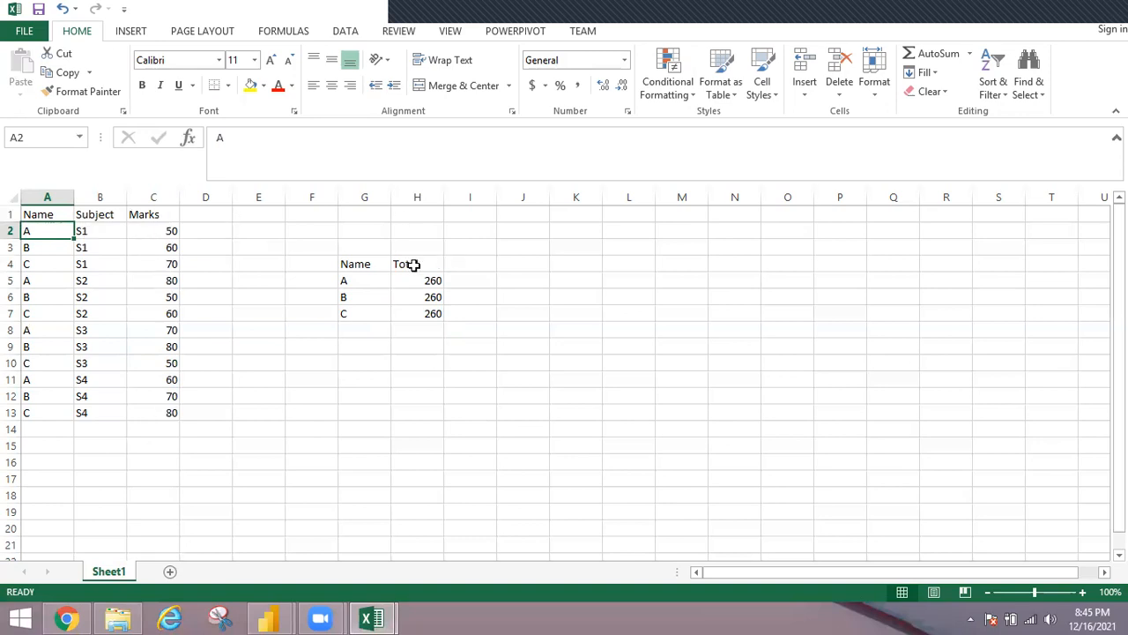
pyautogui.click(449, 264)
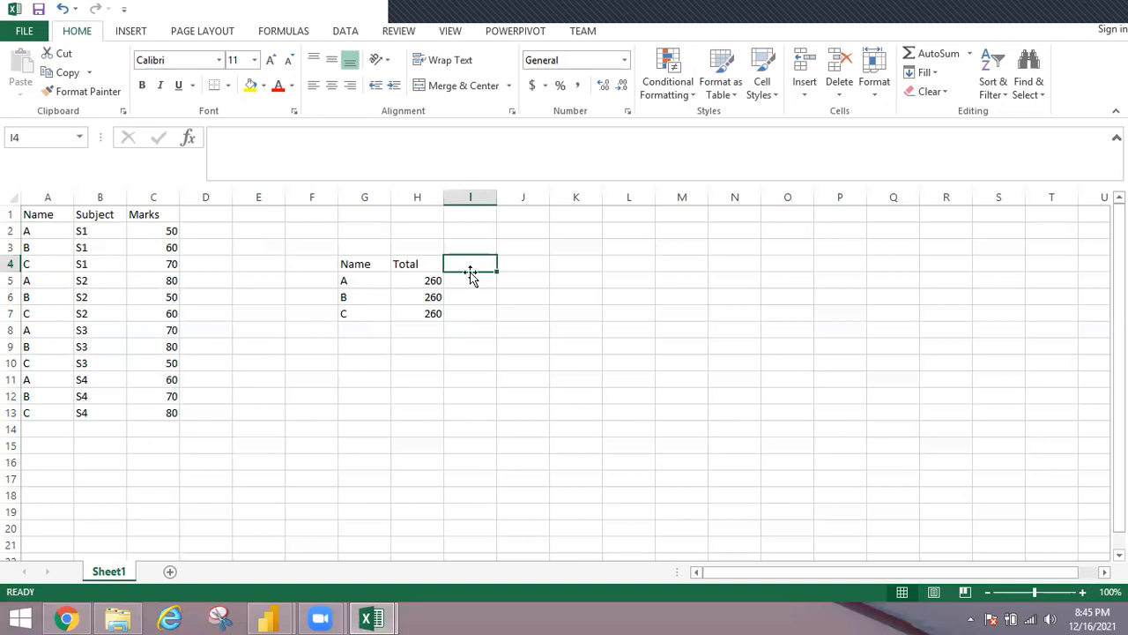
pyautogui.write('SUM')
pyautogui.press('Tab')
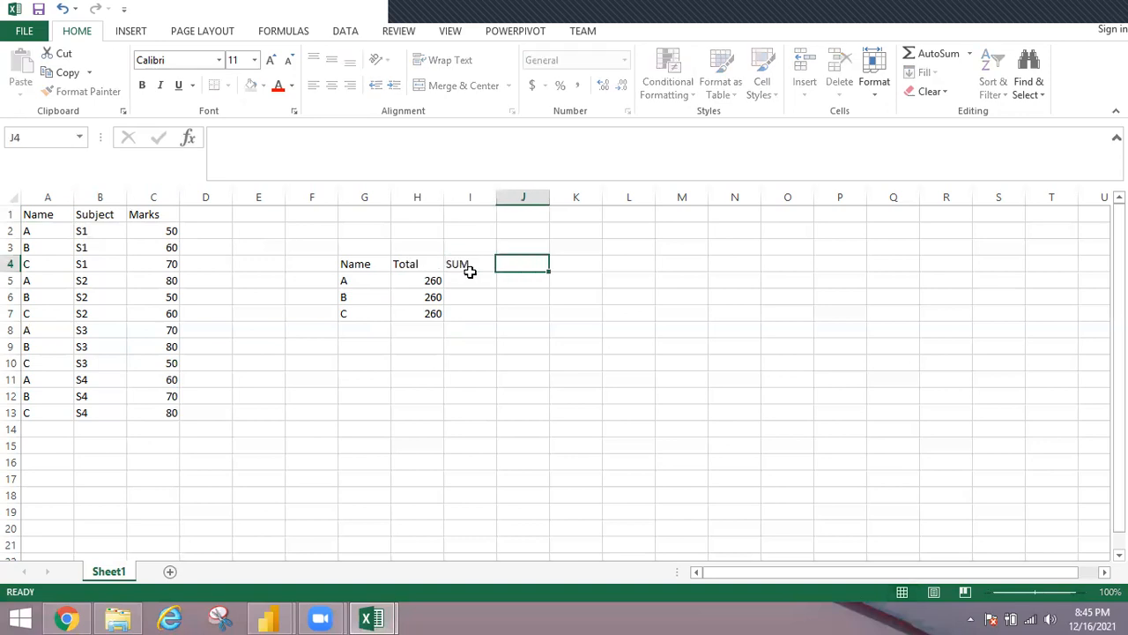
pyautogui.write('Marks')
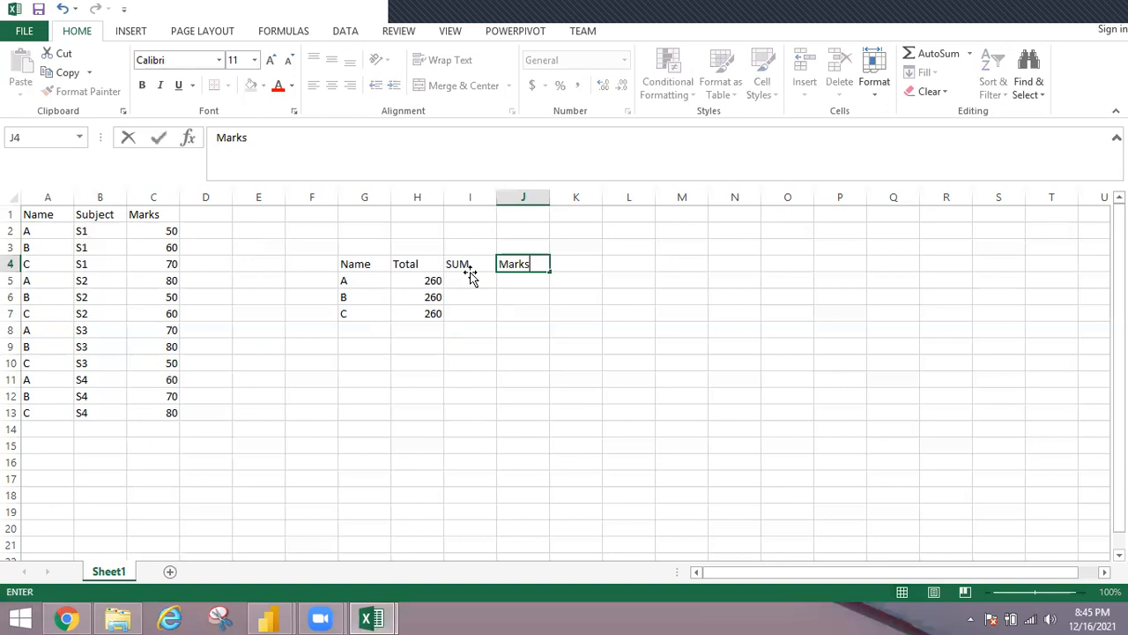
pyautogui.press('Return')
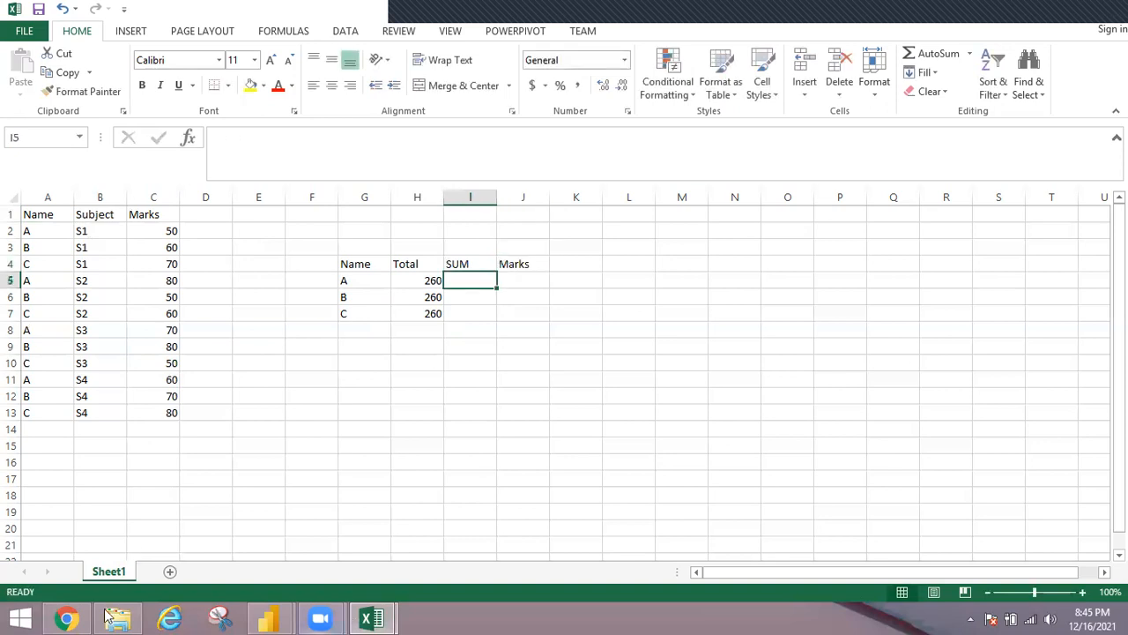
# Step: Switch to the Power Query Editor and load the financials table from the recently used Financial Sample.xlsx
pyautogui.moveTo(276, 615)
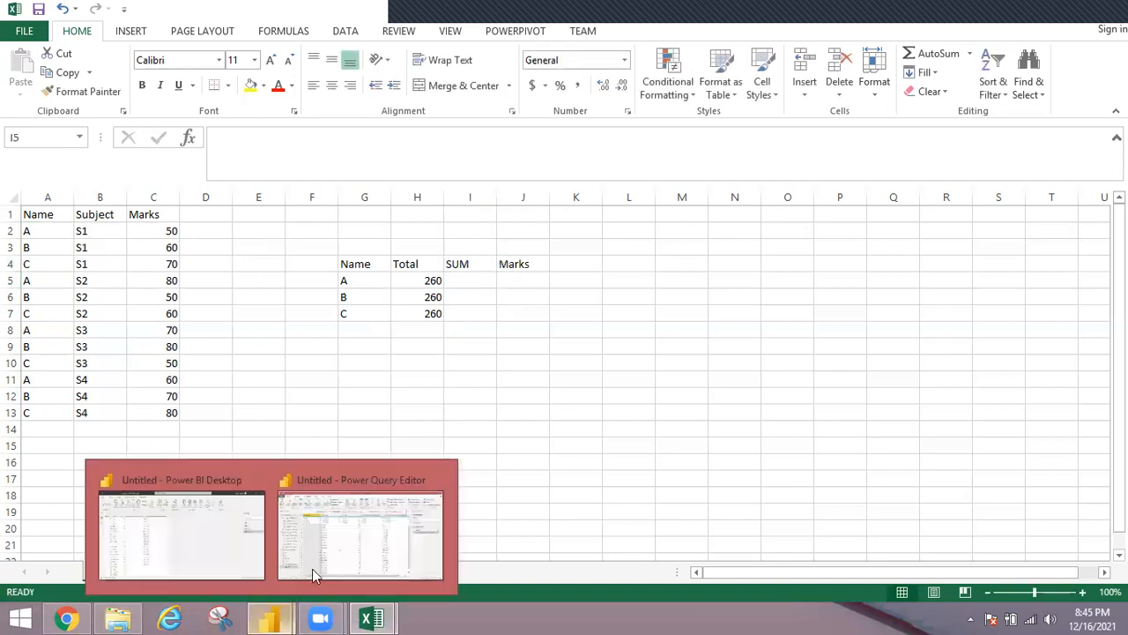
pyautogui.click(291, 531)
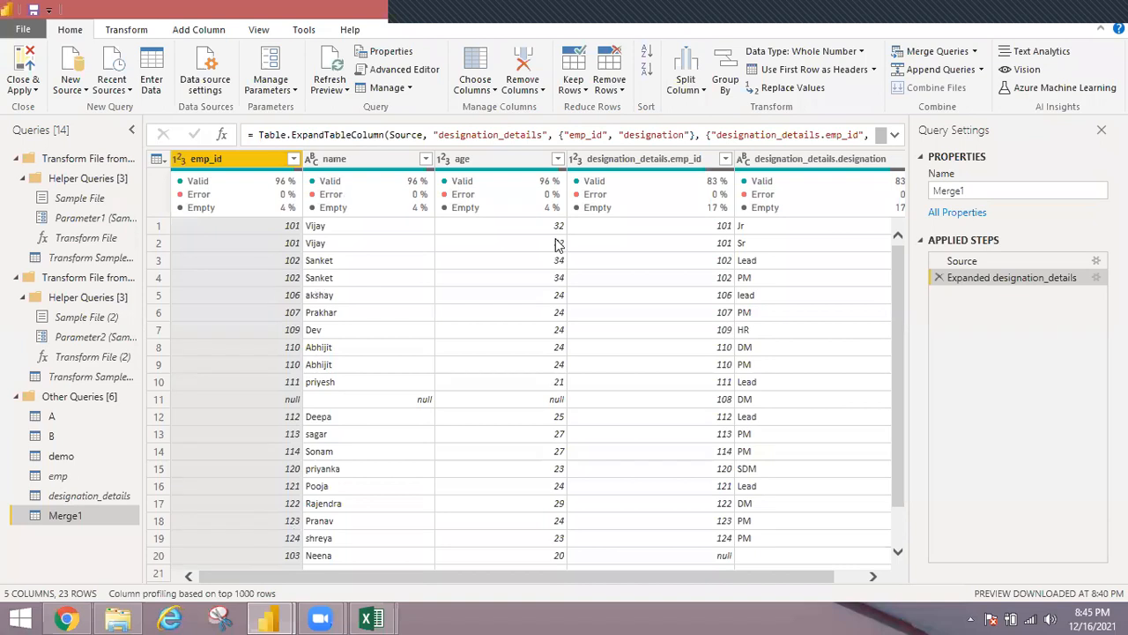
pyautogui.click(126, 29)
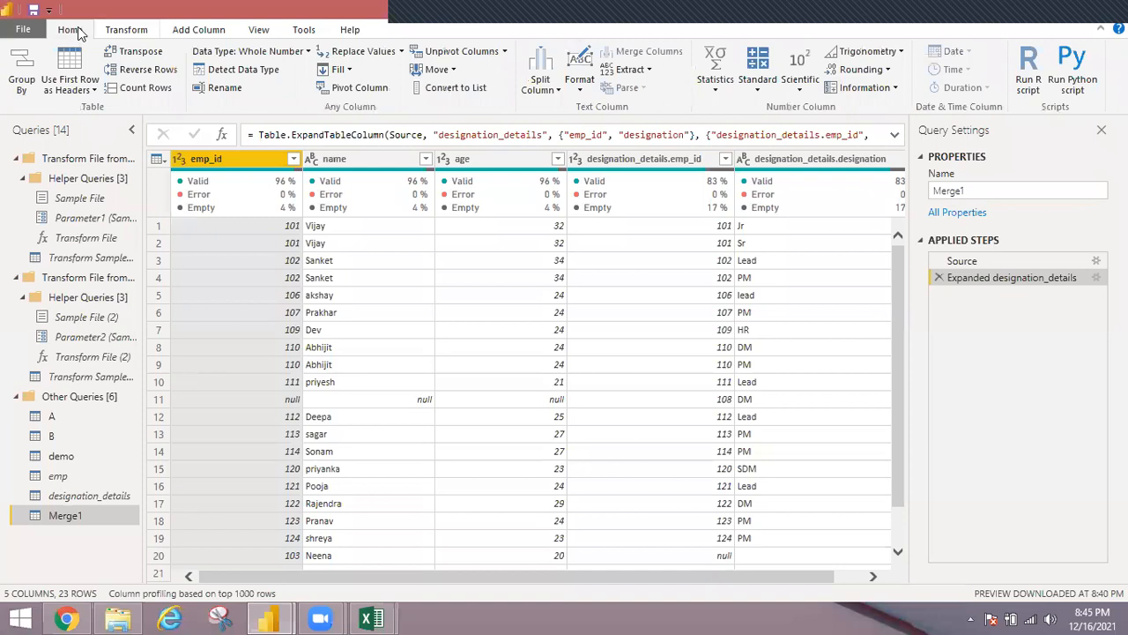
pyautogui.click(70, 29)
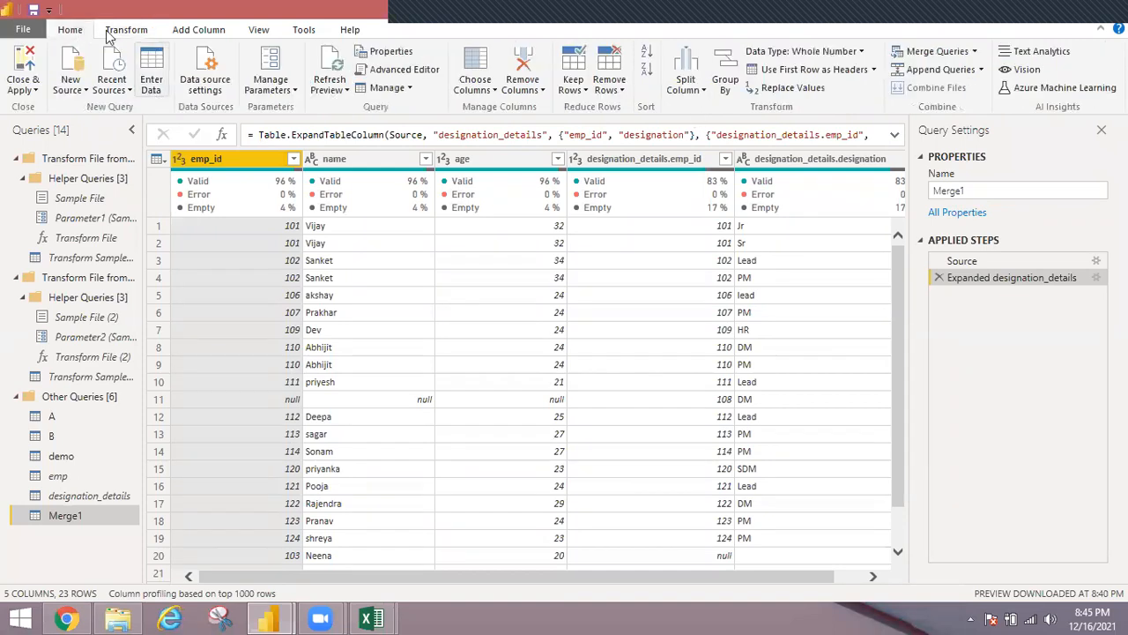
pyautogui.click(130, 90)
pyautogui.click(214, 427)
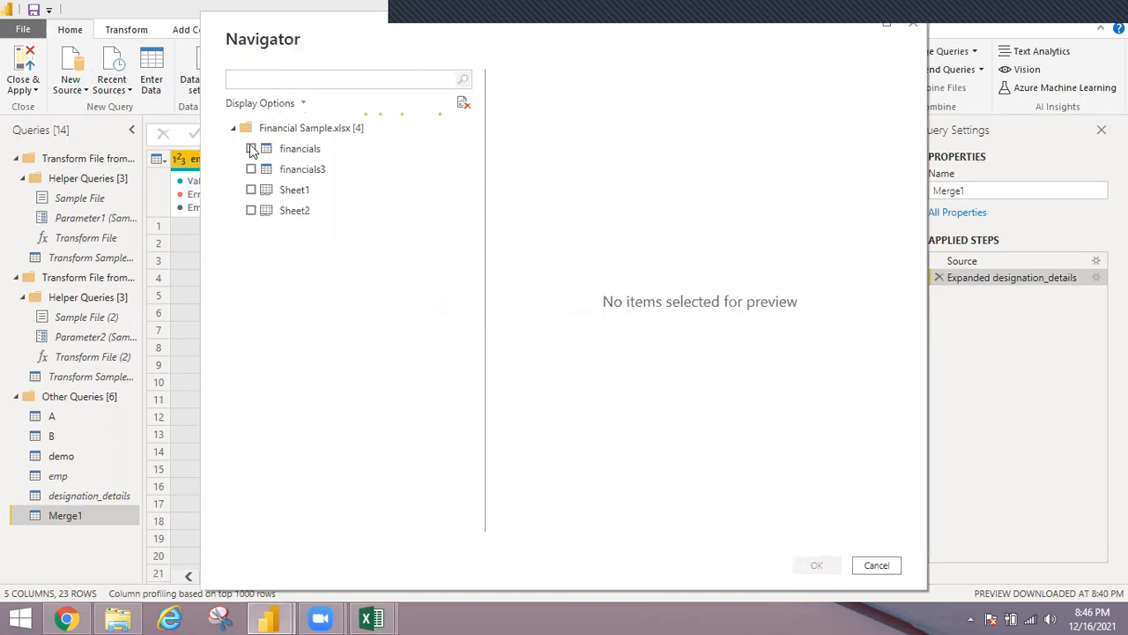
pyautogui.click(307, 150)
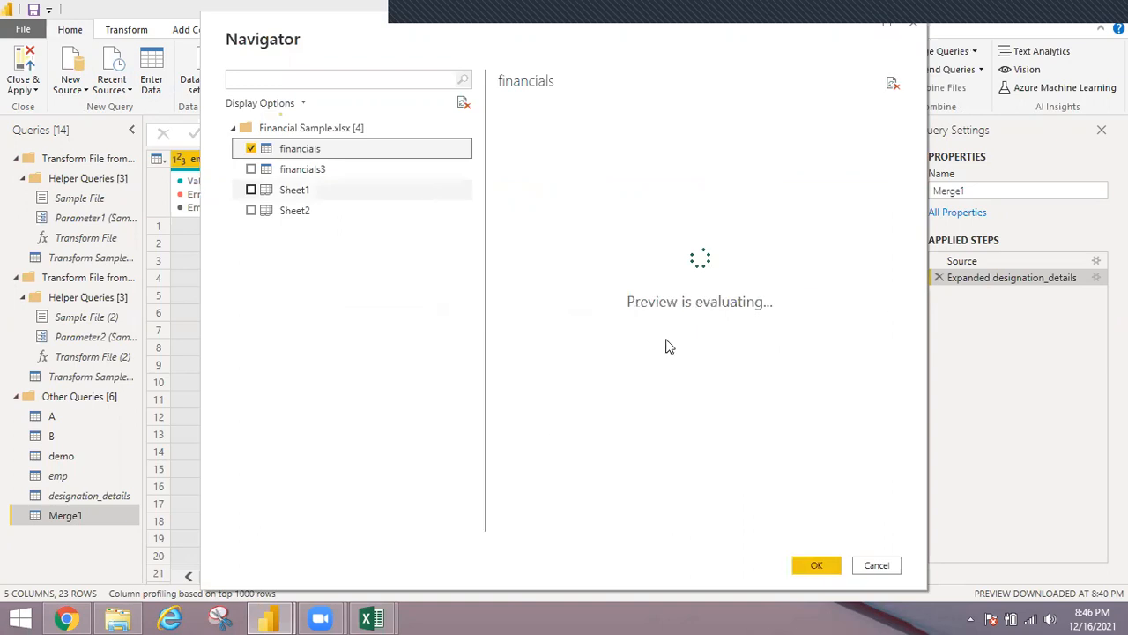
pyautogui.click(826, 567)
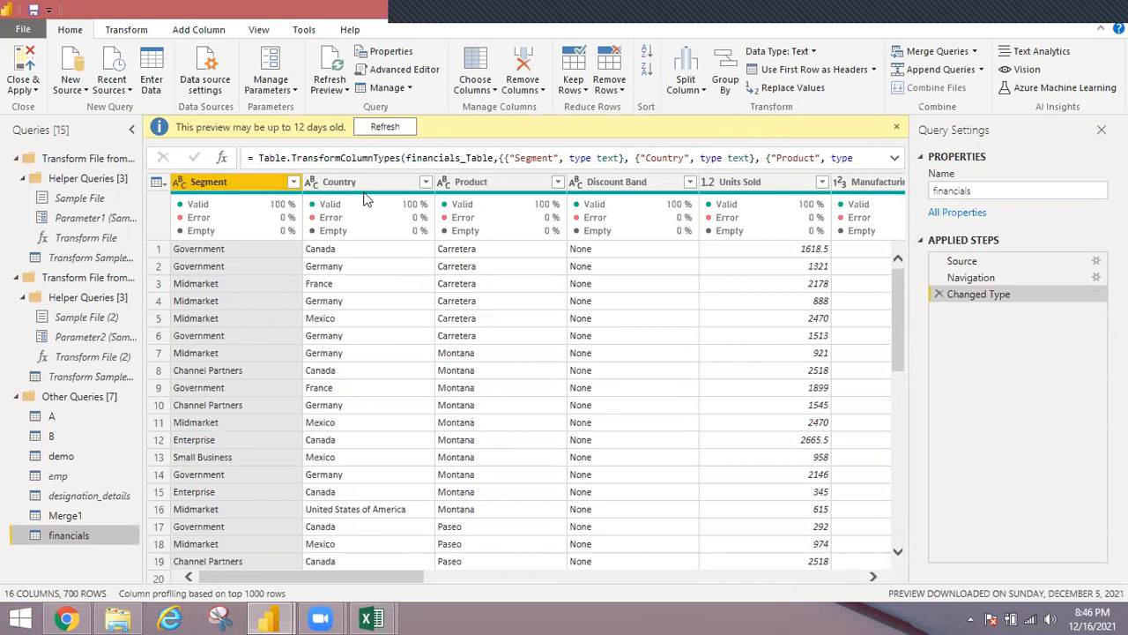
# Step: Start a Group By on the Country column of financials and compare it with the Name header in the Excel example
pyautogui.click(335, 182)
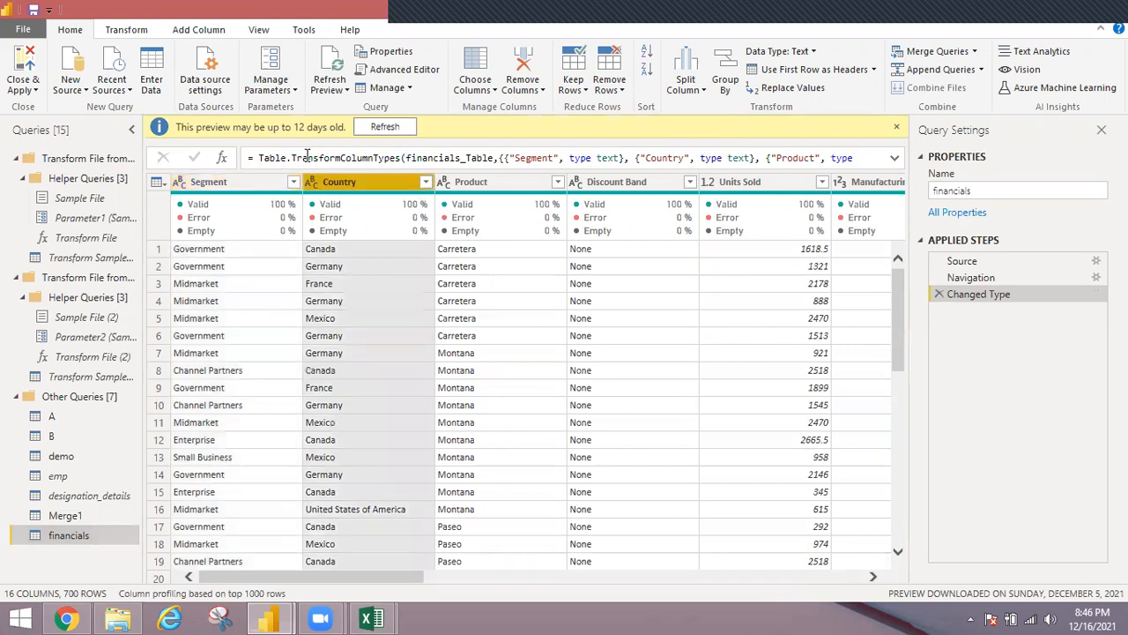
pyautogui.click(729, 74)
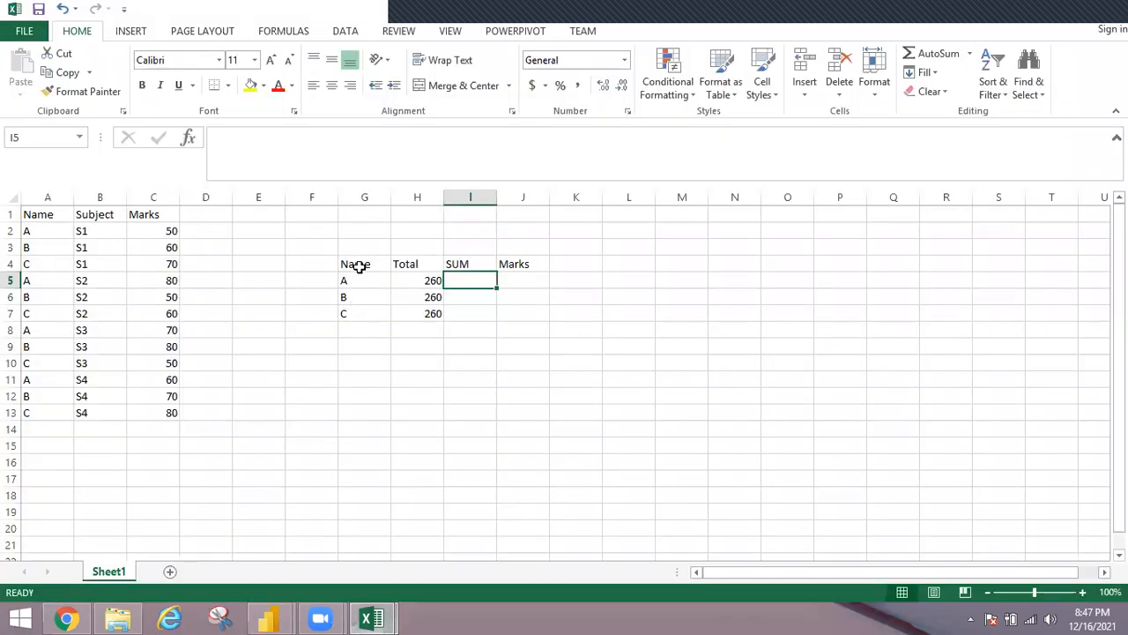
pyautogui.click(359, 266)
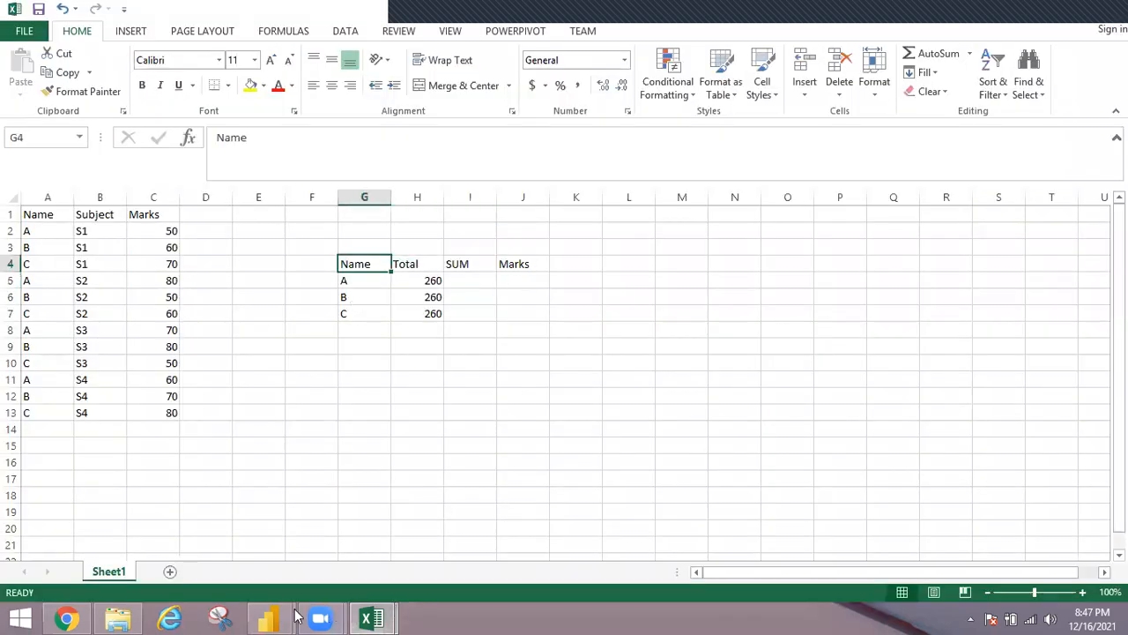
pyautogui.click(294, 617)
pyautogui.click(327, 568)
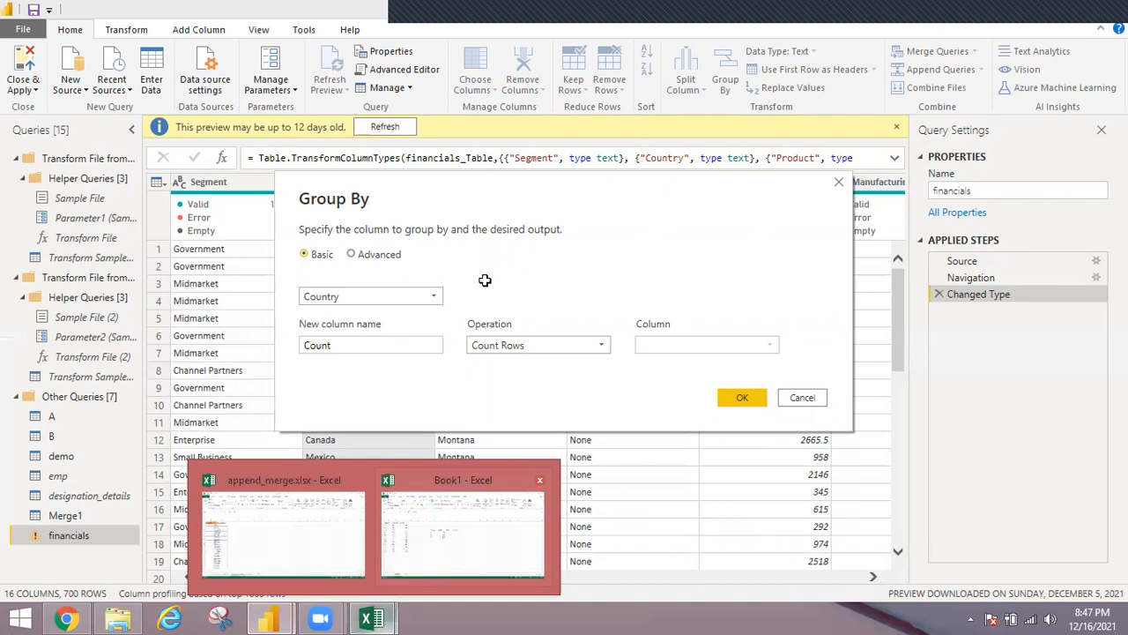
# Step: Refer to the Total header in the Excel example and name the new grouped column TotalSales
pyautogui.press('Tab')
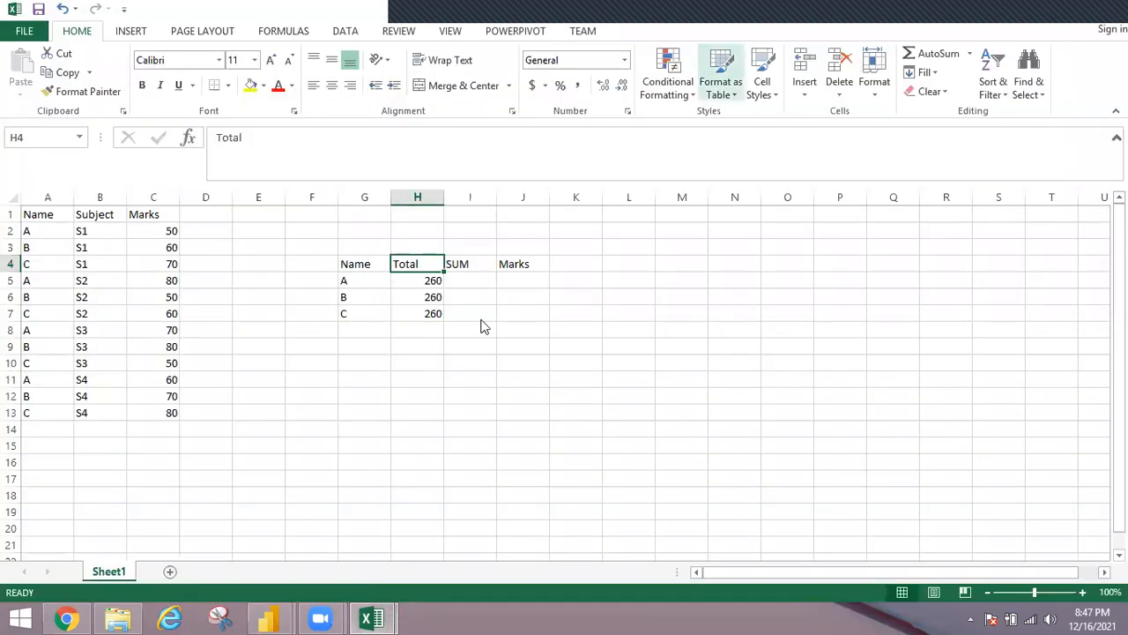
pyautogui.hotkey('alt', 'Tab')
pyautogui.doubleClick(350, 346)
pyautogui.write('T')
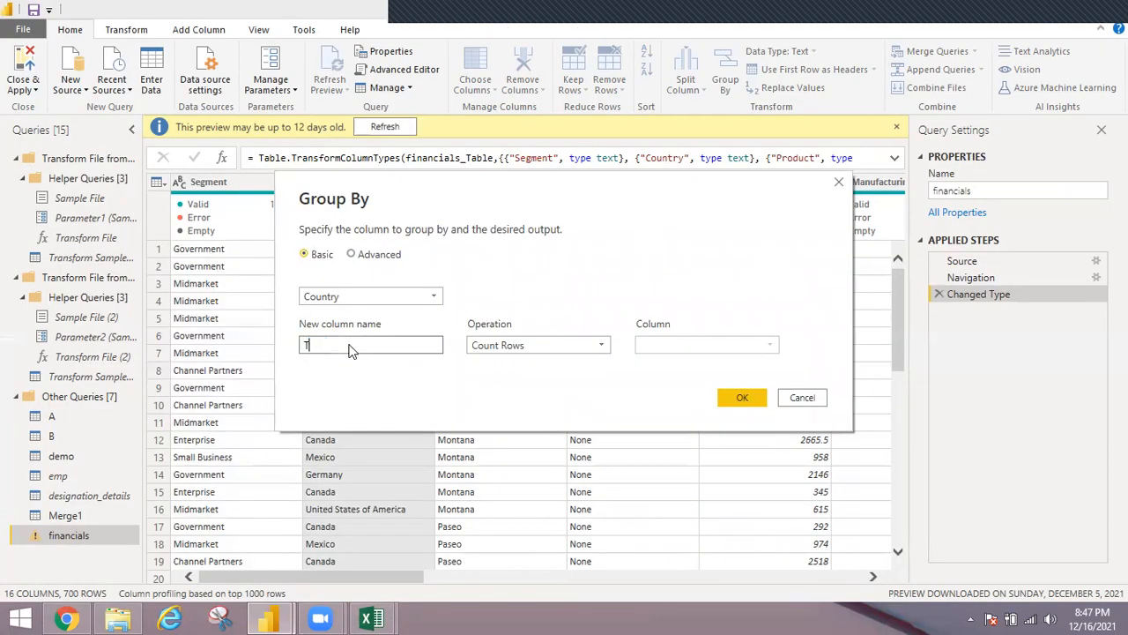
pyautogui.write('otals')
pyautogui.press('BackSpace')
pyautogui.write('sales')
pyautogui.press('BackSpace')
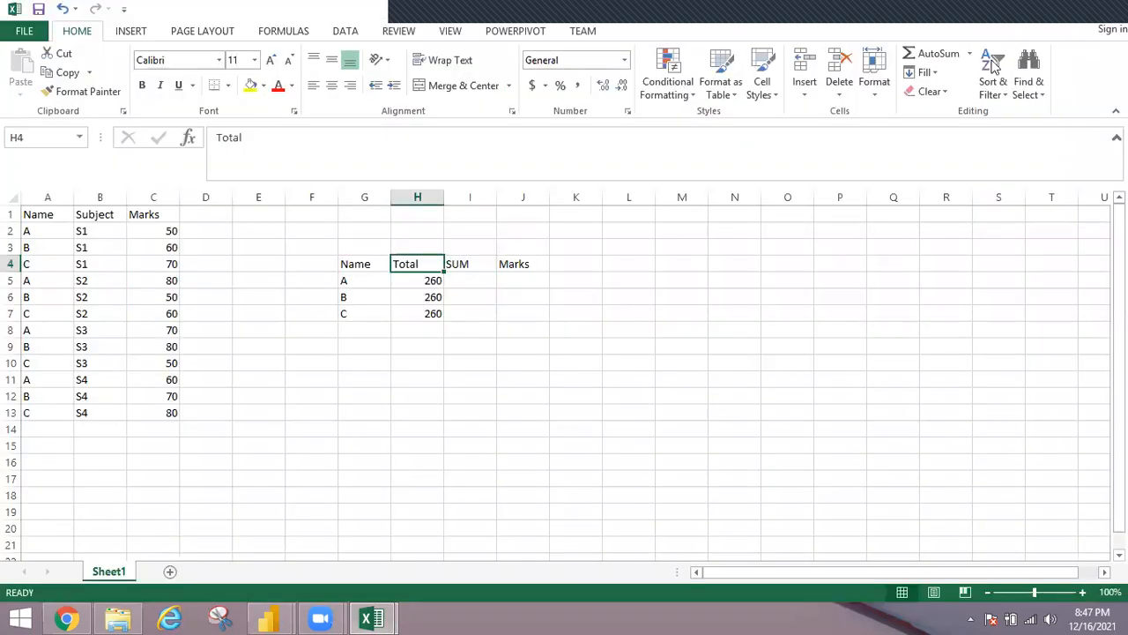
# Step: Check the SUM header in the Excel example, and set the TotalSales operation to Sum of the Sales column
pyautogui.press('Right')
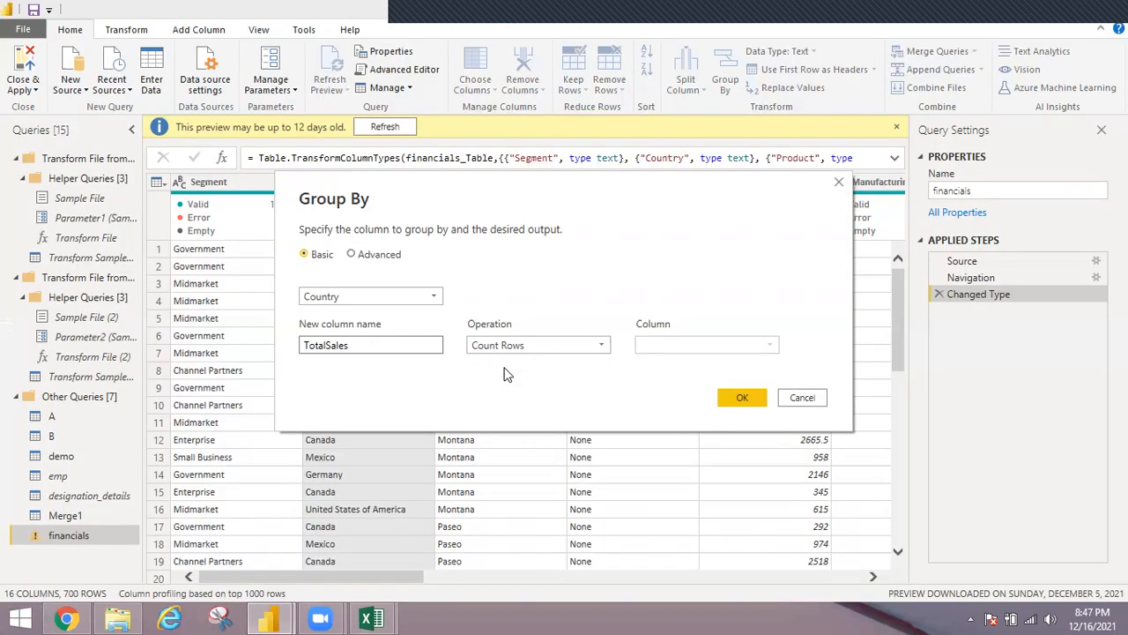
pyautogui.click(510, 347)
pyautogui.click(512, 365)
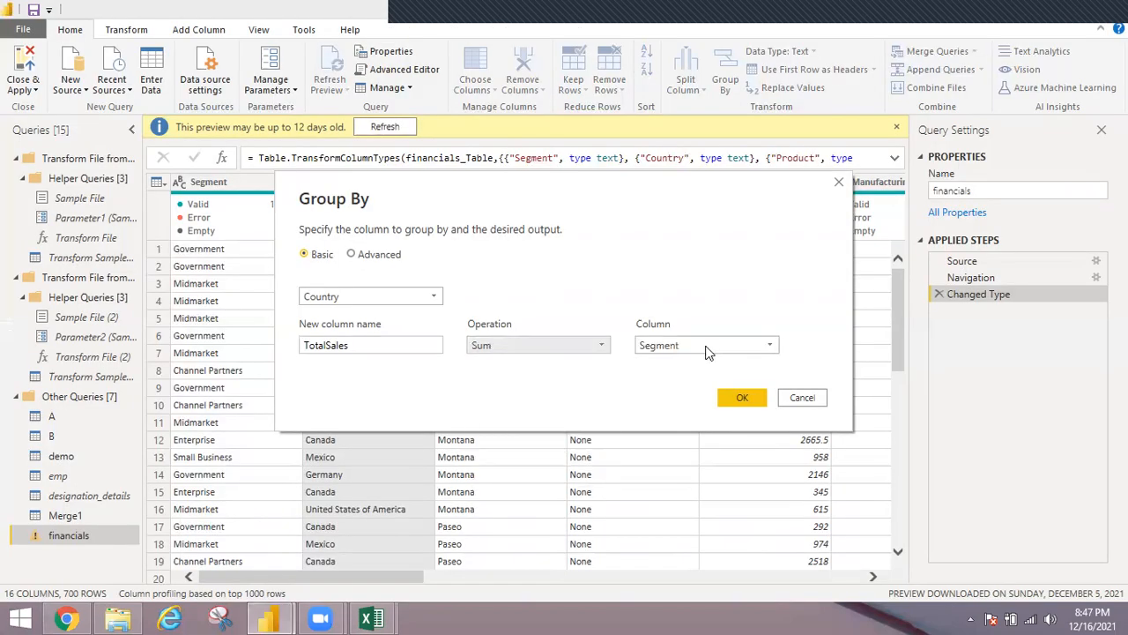
pyautogui.click(711, 346)
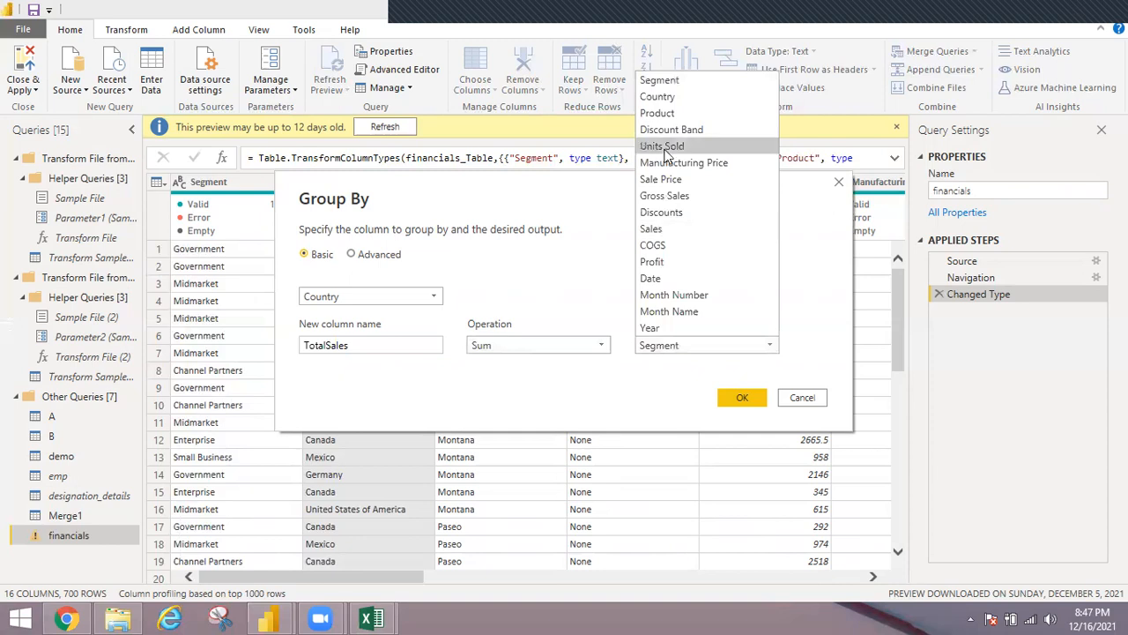
pyautogui.click(663, 235)
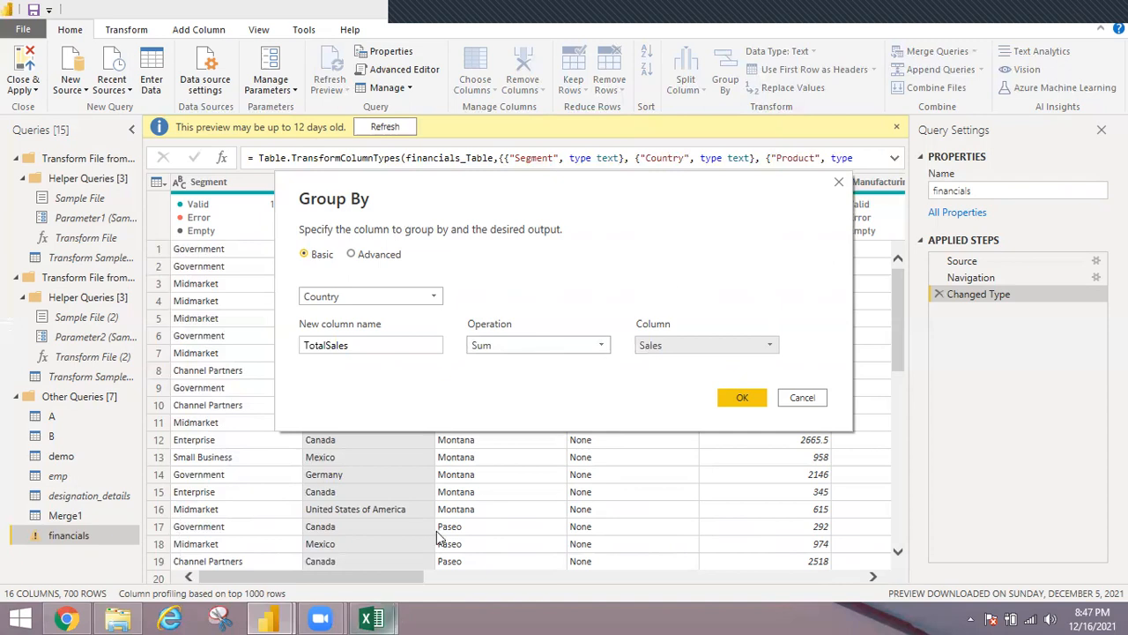
# Step: Compare the Group By settings with the Excel summary headers and apply the grouping by Country
pyautogui.click(463, 529)
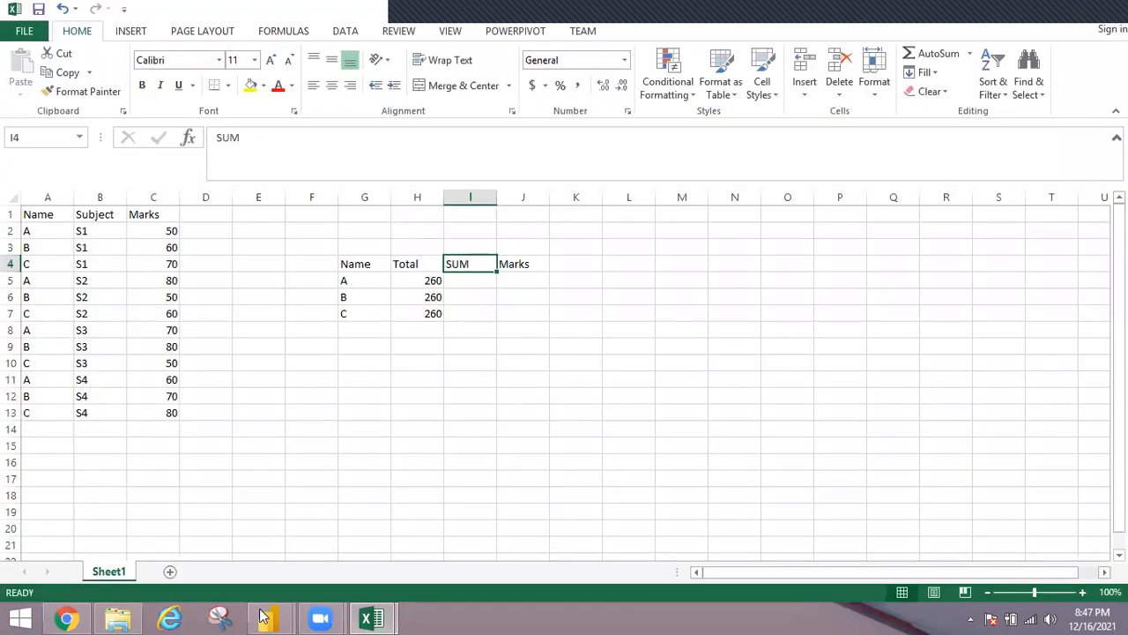
pyautogui.moveTo(268, 617)
pyautogui.click(401, 511)
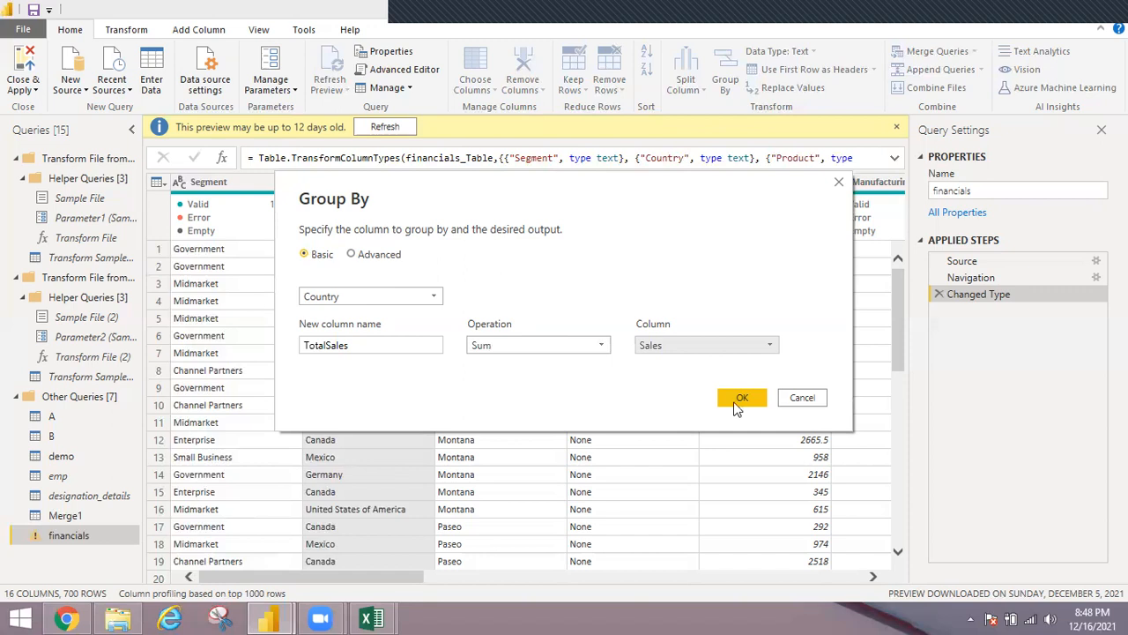
pyautogui.click(758, 402)
pyautogui.click(742, 398)
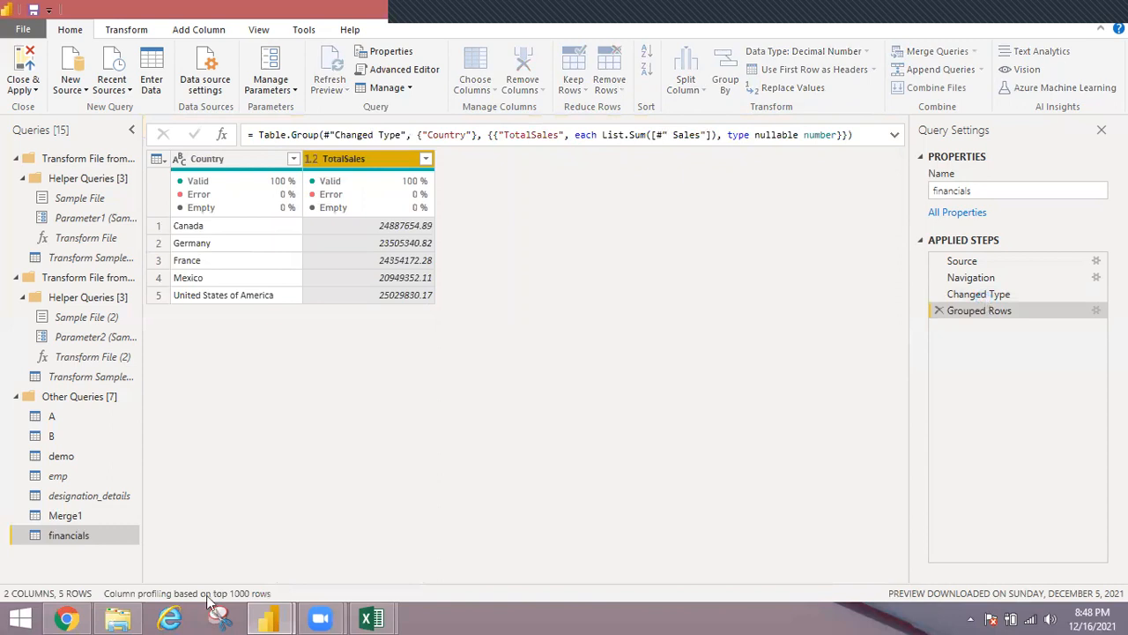
# Step: Compare the financials data before and after grouping, and delete the Grouped Rows step
pyautogui.click(979, 295)
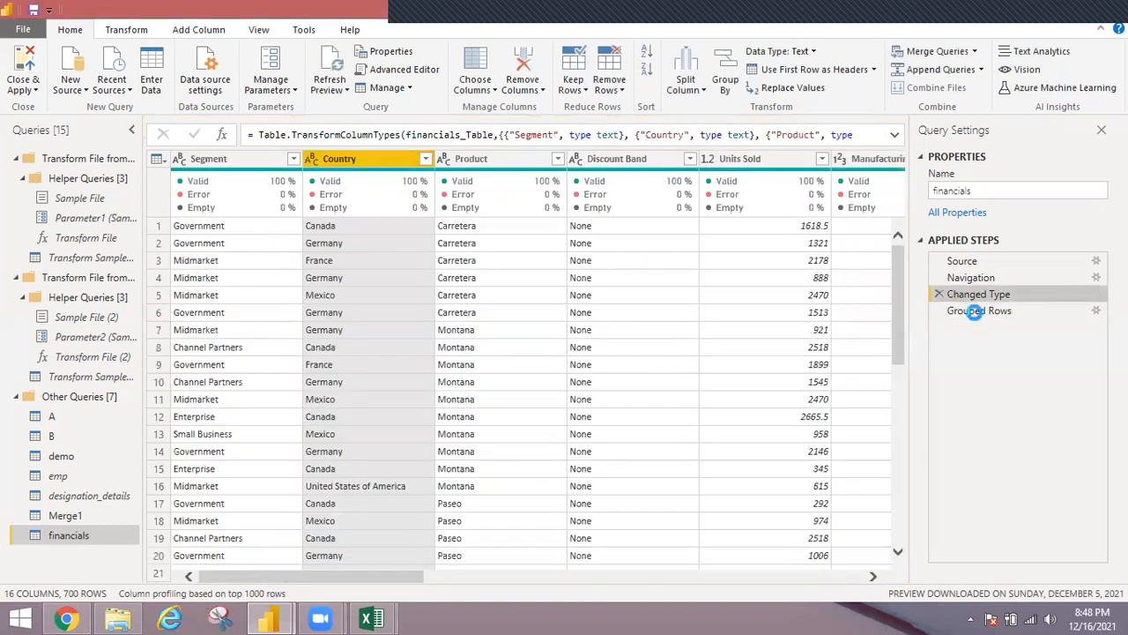
pyautogui.click(977, 312)
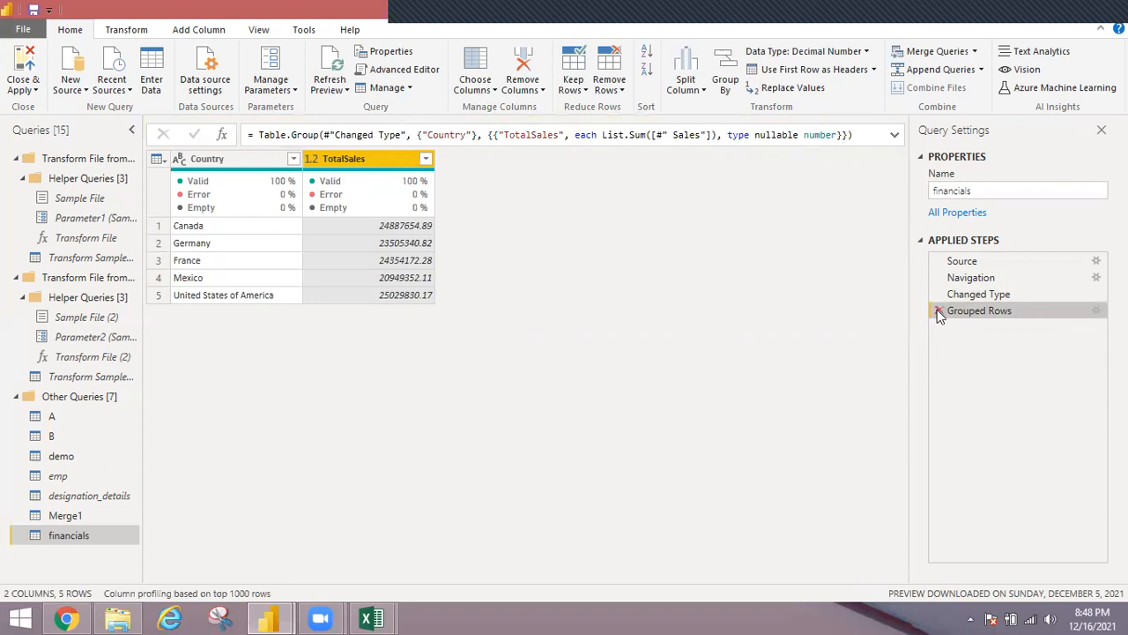
pyautogui.click(937, 310)
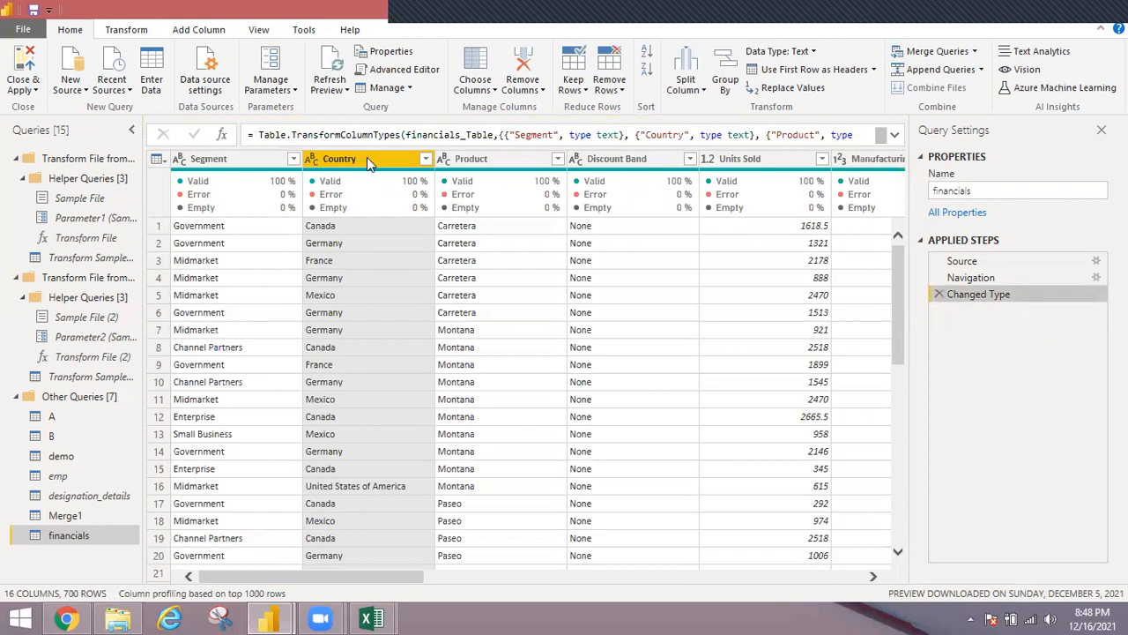
# Step: Start an advanced Group By on the financials table with Country as the first grouping column
pyautogui.click(522, 167)
pyautogui.click(631, 172)
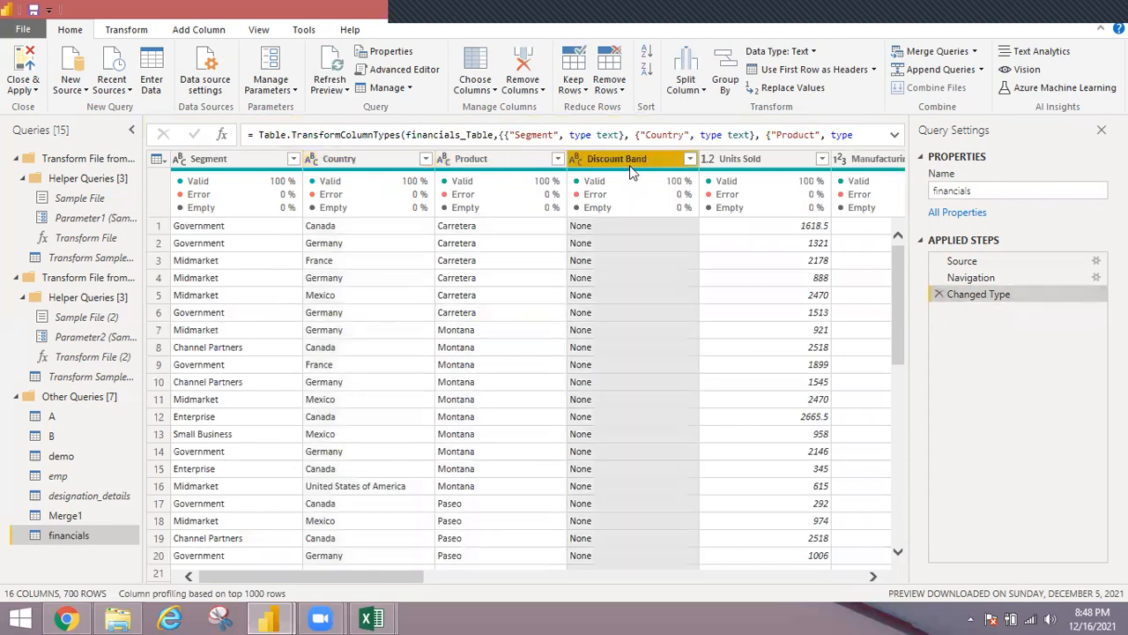
pyautogui.click(727, 88)
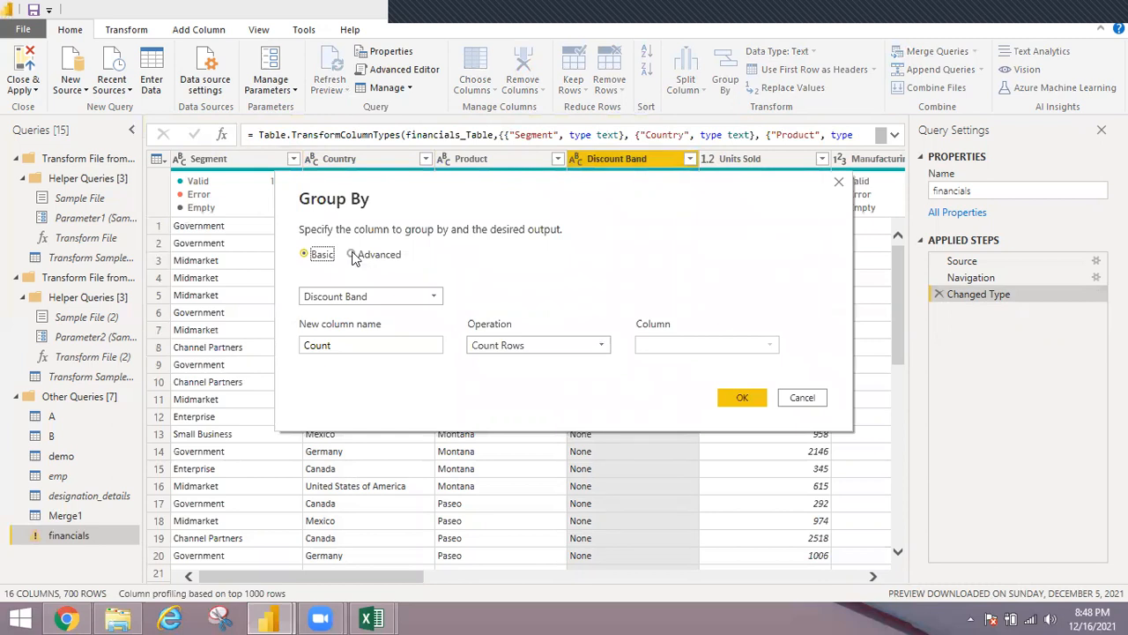
pyautogui.click(351, 255)
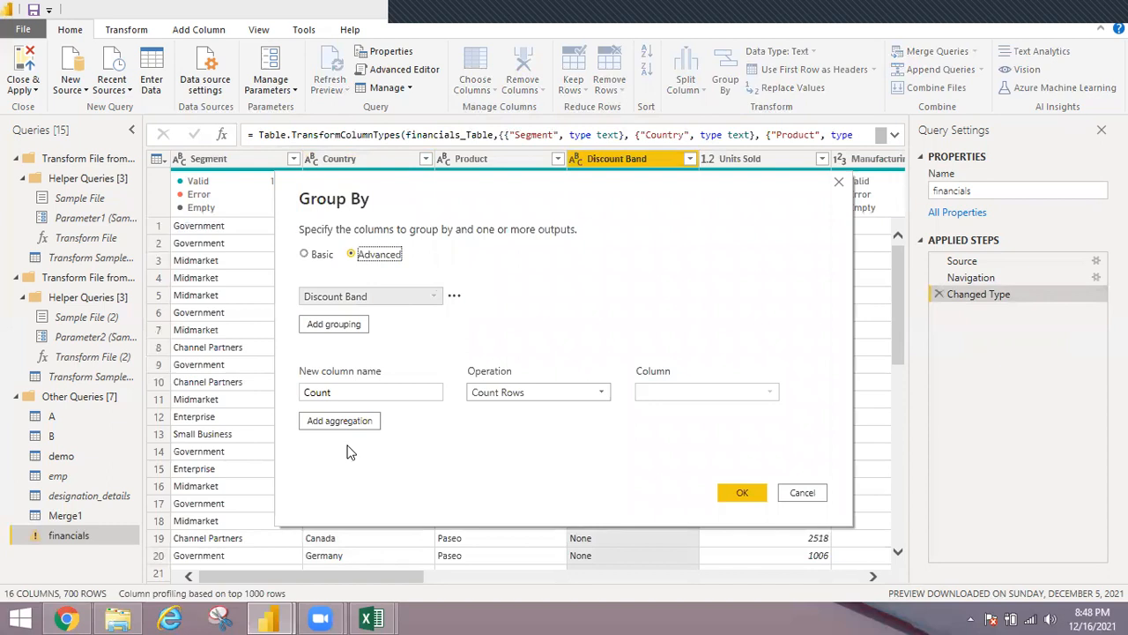
pyautogui.click(424, 299)
pyautogui.click(336, 332)
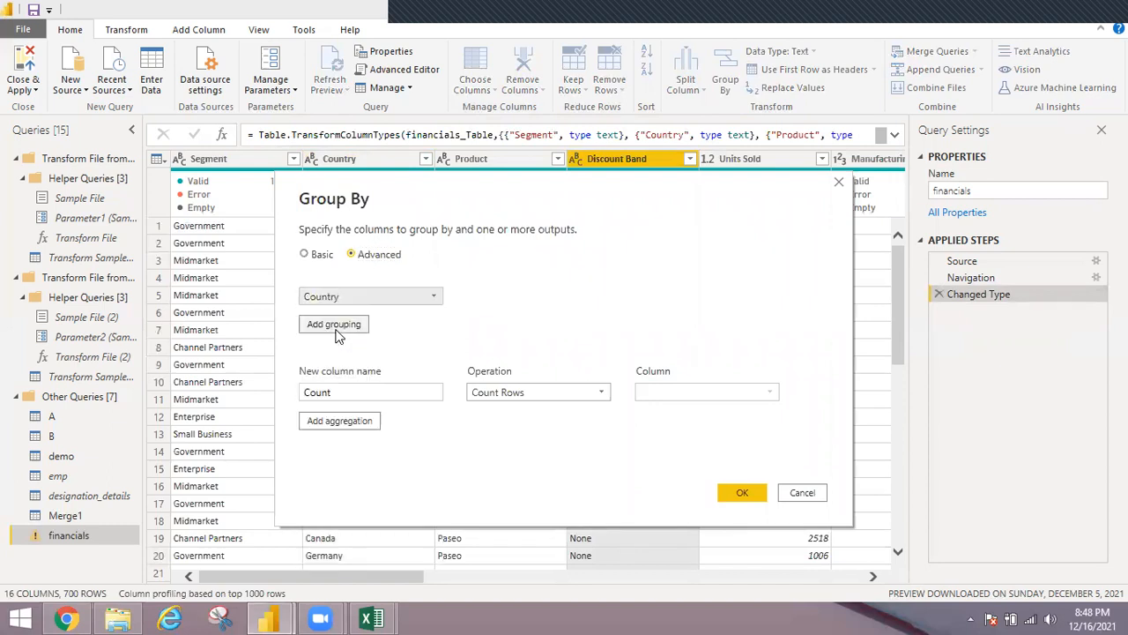
# Step: Add Product and Discount Band as the second and third grouping columns
pyautogui.click(345, 328)
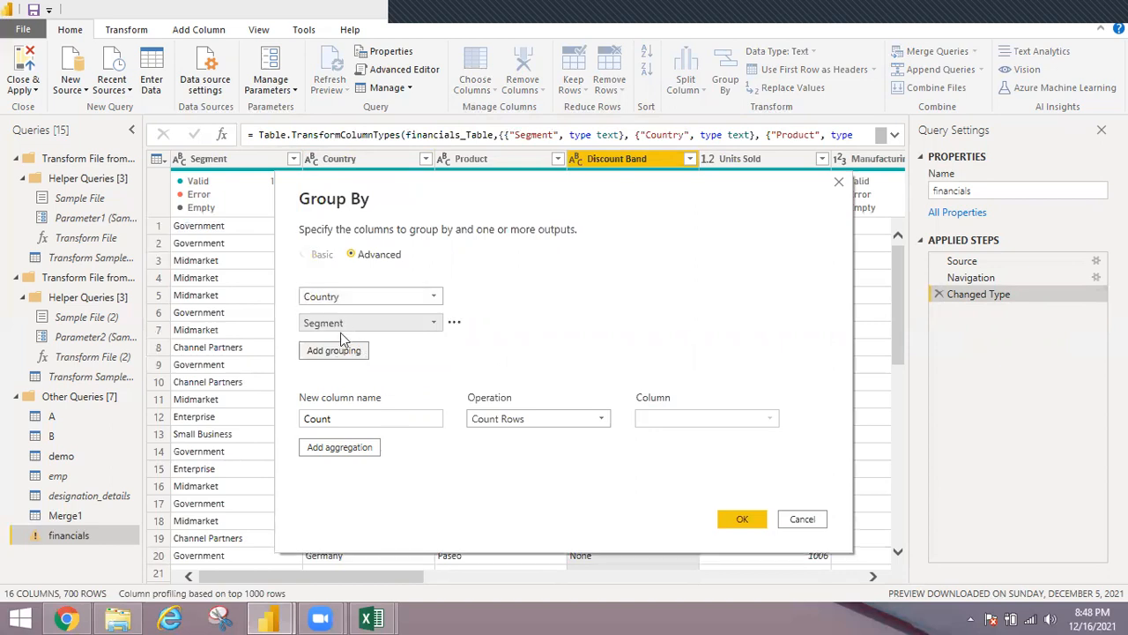
pyautogui.click(342, 325)
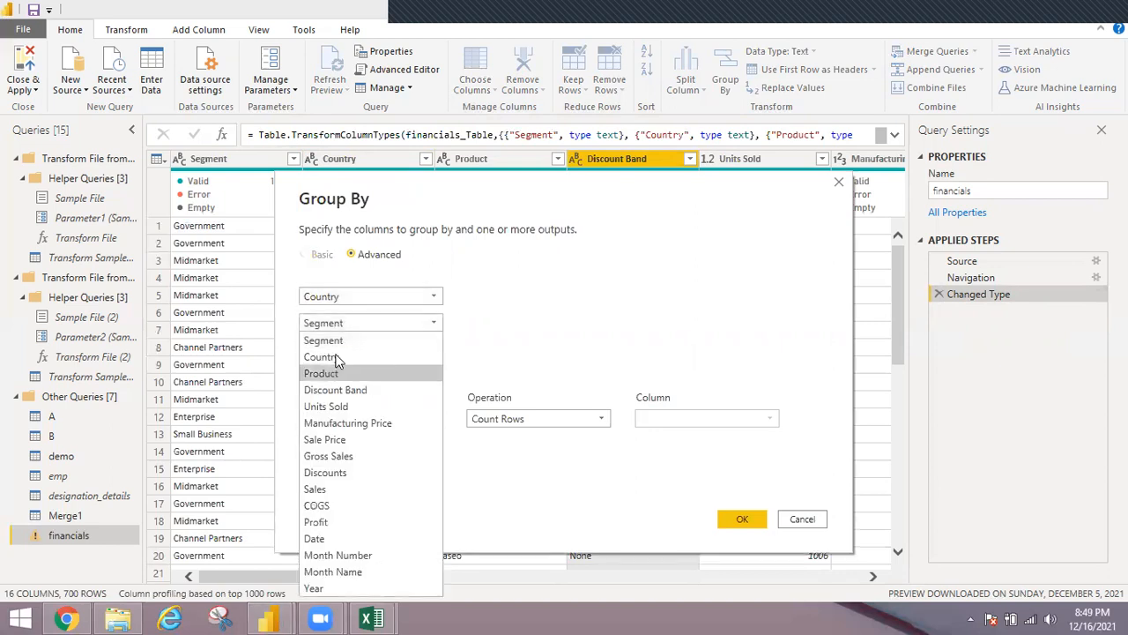
pyautogui.click(330, 374)
pyautogui.click(355, 351)
pyautogui.click(355, 350)
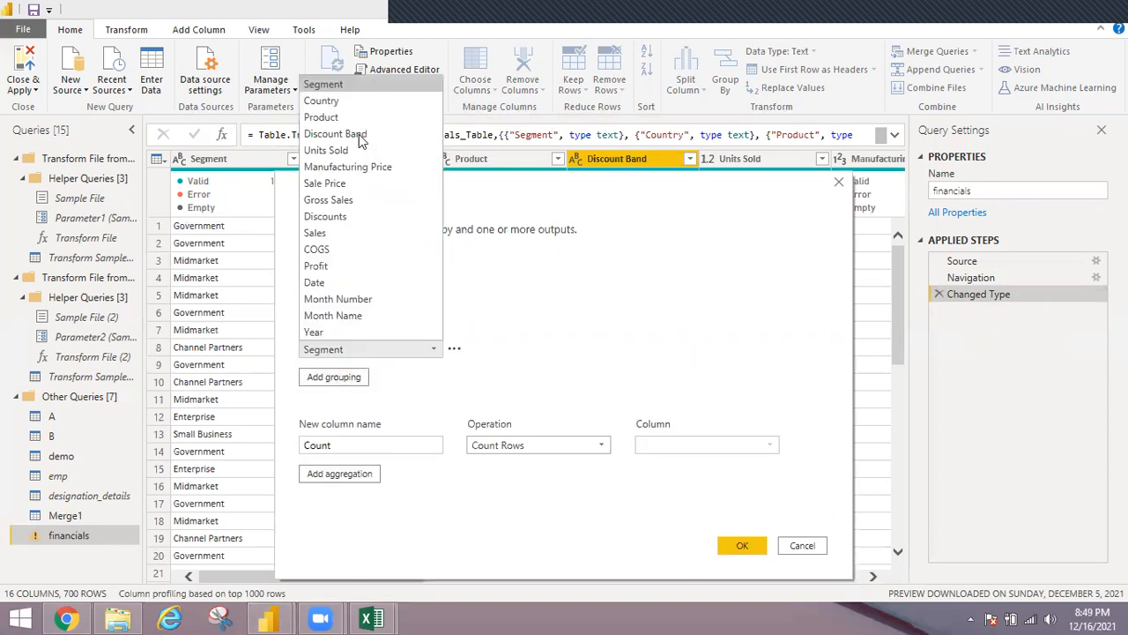
pyautogui.click(356, 136)
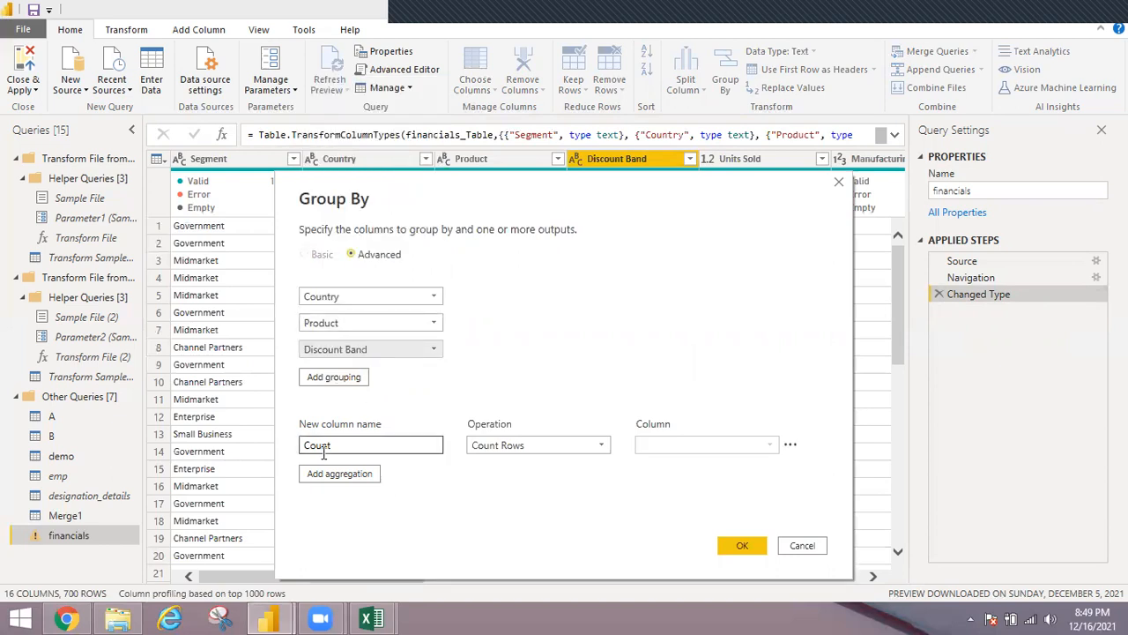
# Step: Name the first aggregation column Total Sales and set it to the Sum of the Sales column
pyautogui.hotkey('ctrl', 'a')
pyautogui.write('Total Sales')
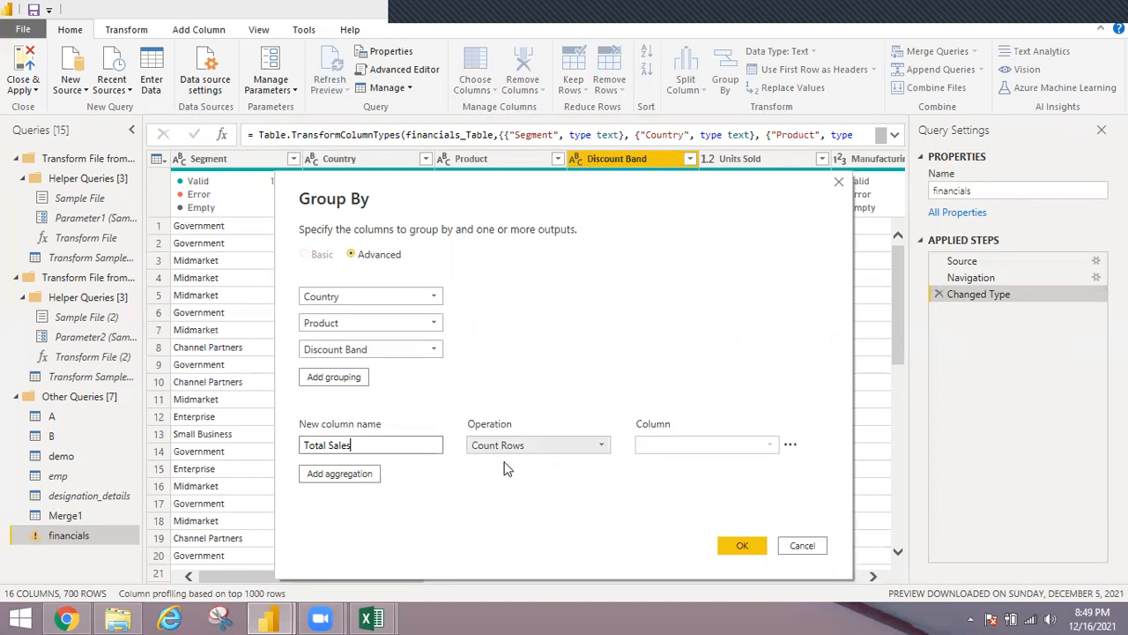
pyautogui.click(509, 446)
pyautogui.click(503, 463)
pyautogui.click(693, 448)
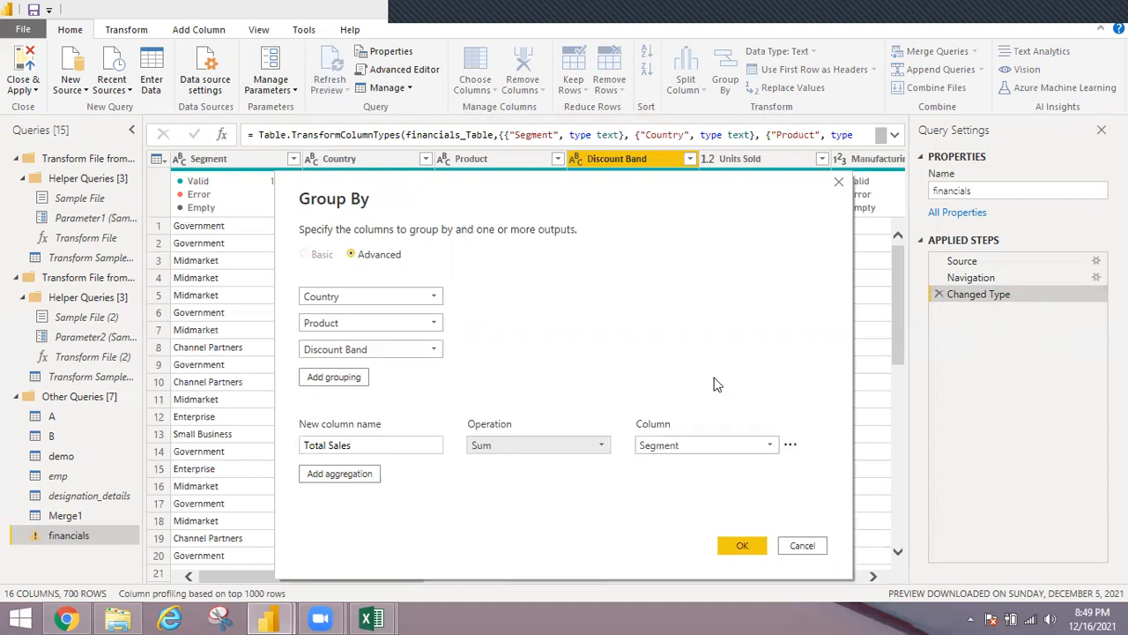
# Step: Add a second aggregation named Total profit as the Sum of the Profit column, and apply the grouping
pyautogui.click(339, 473)
pyautogui.click(339, 474)
pyautogui.write('Total profit')
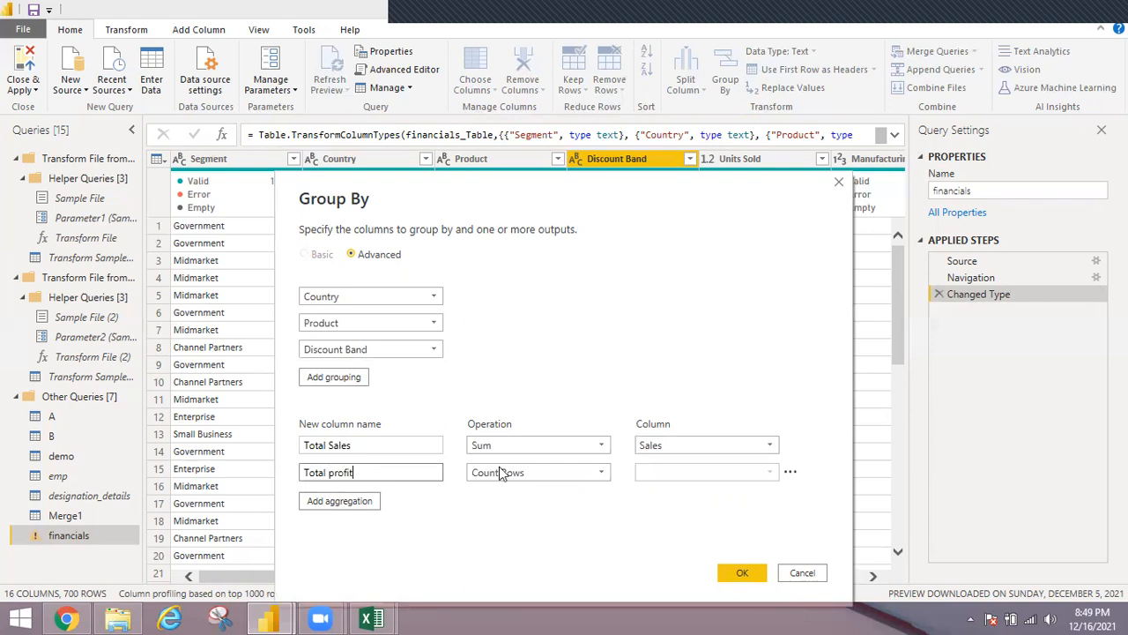
pyautogui.click(499, 473)
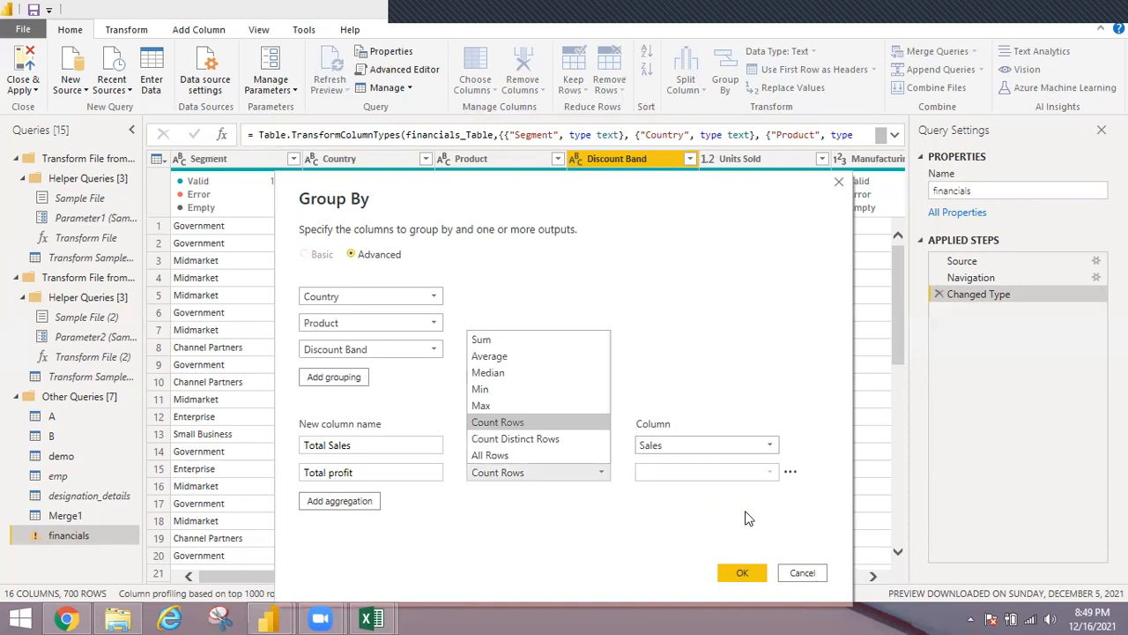
pyautogui.click(768, 476)
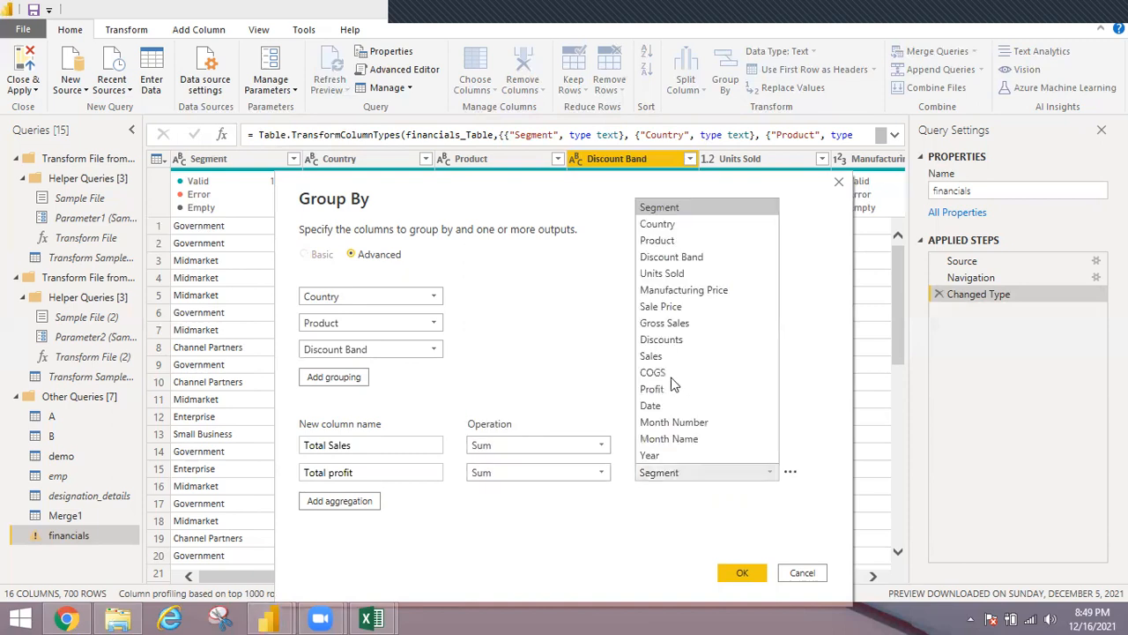
pyautogui.click(652, 388)
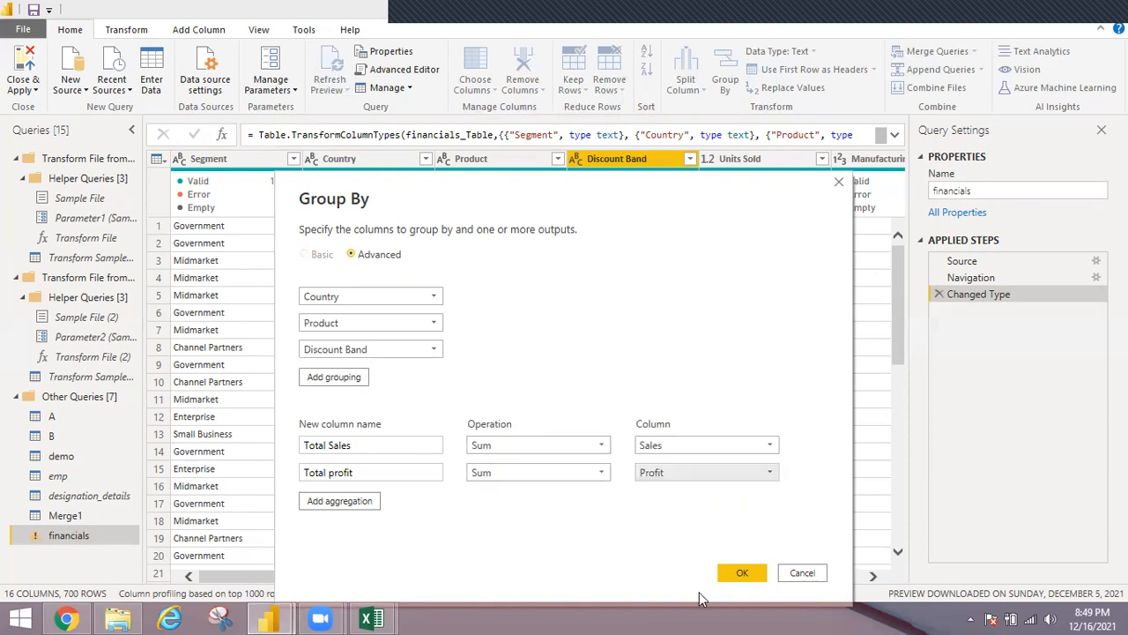
pyautogui.click(743, 574)
pyautogui.click(742, 574)
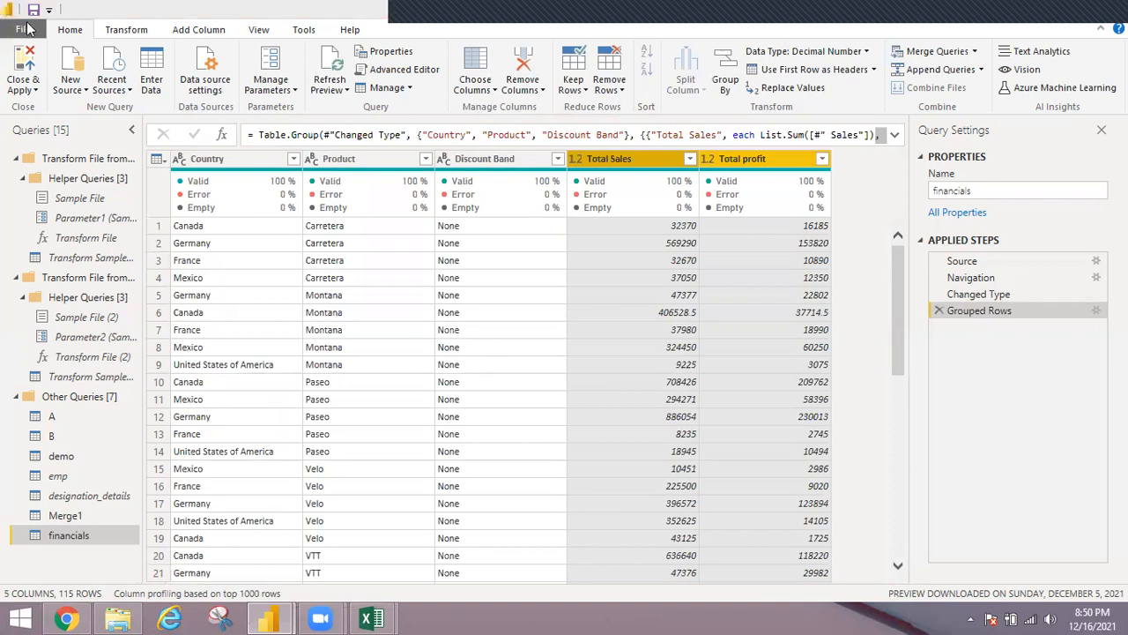
pyautogui.click(117, 26)
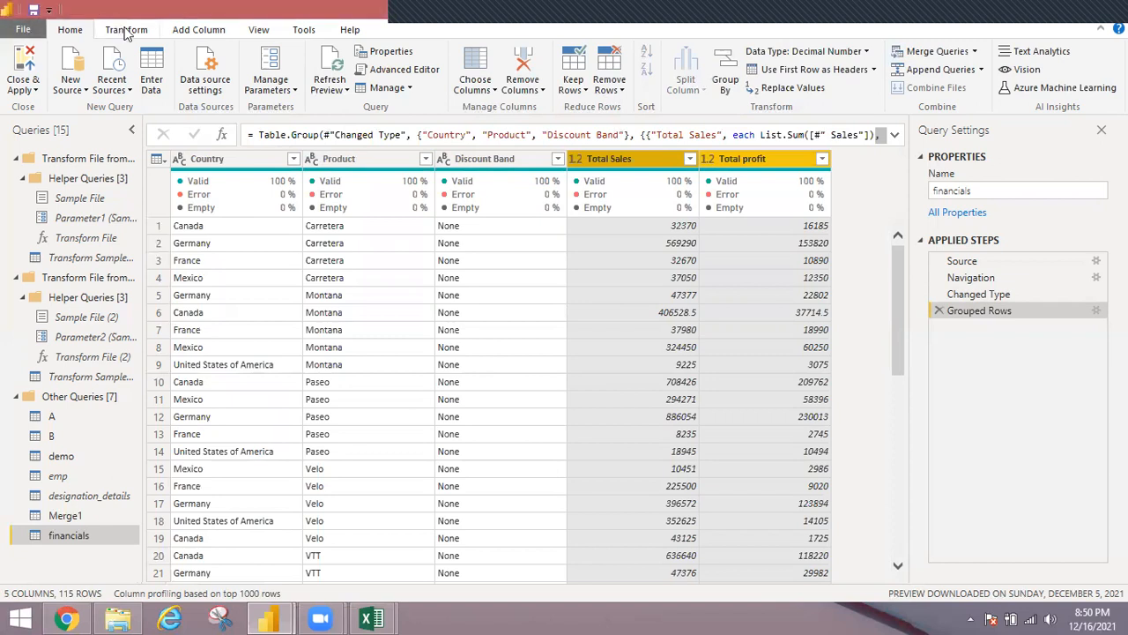
pyautogui.click(73, 29)
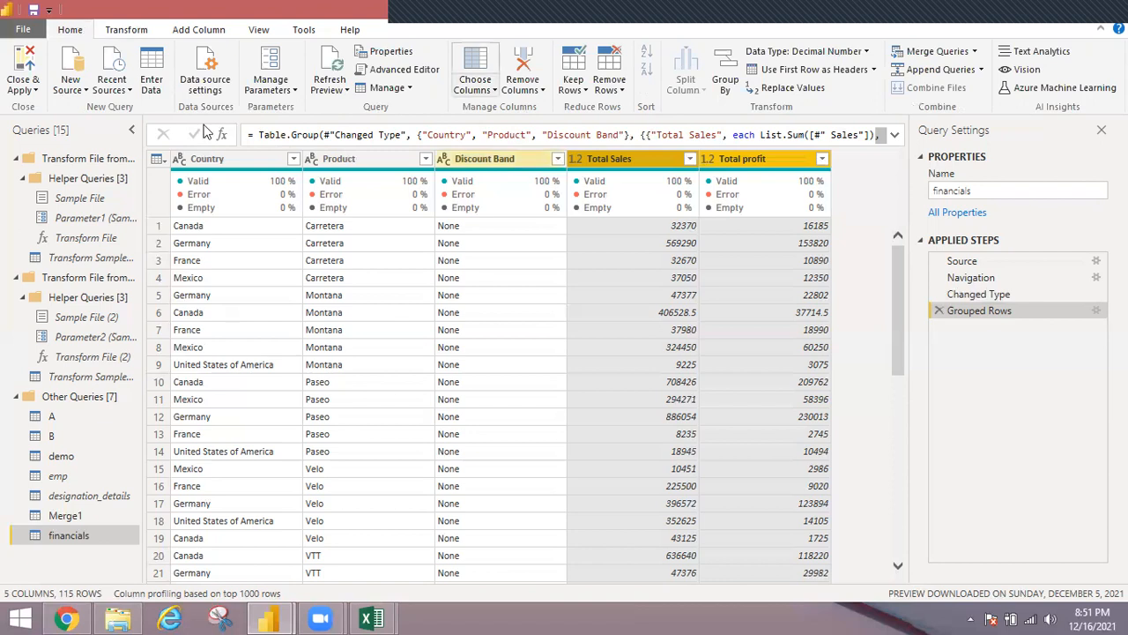
pyautogui.click(16, 33)
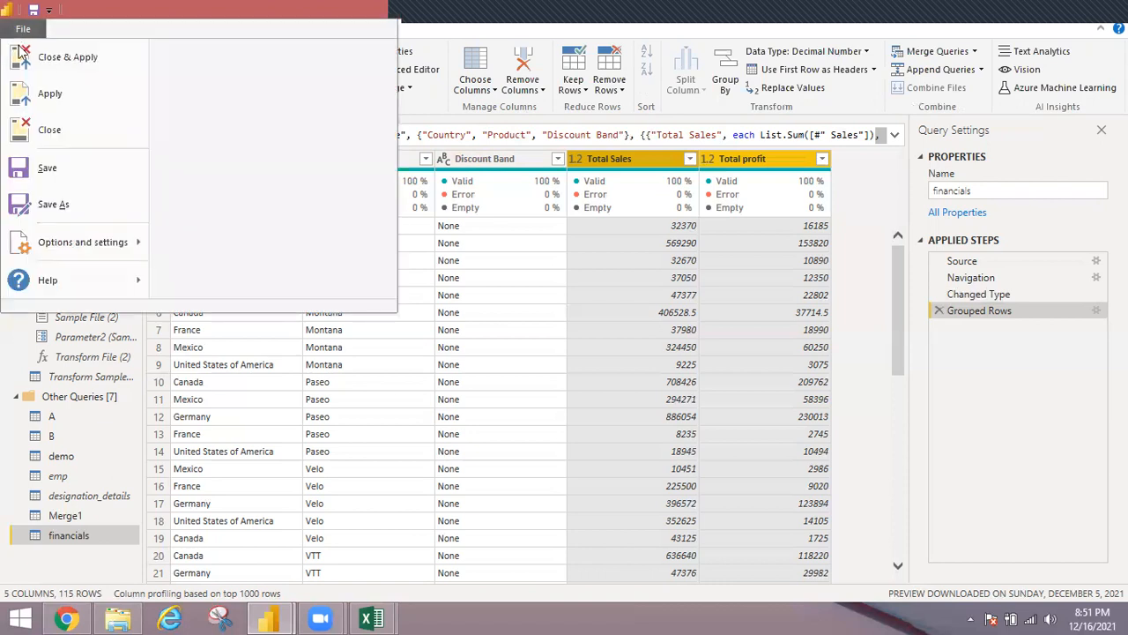
pyautogui.click(198, 365)
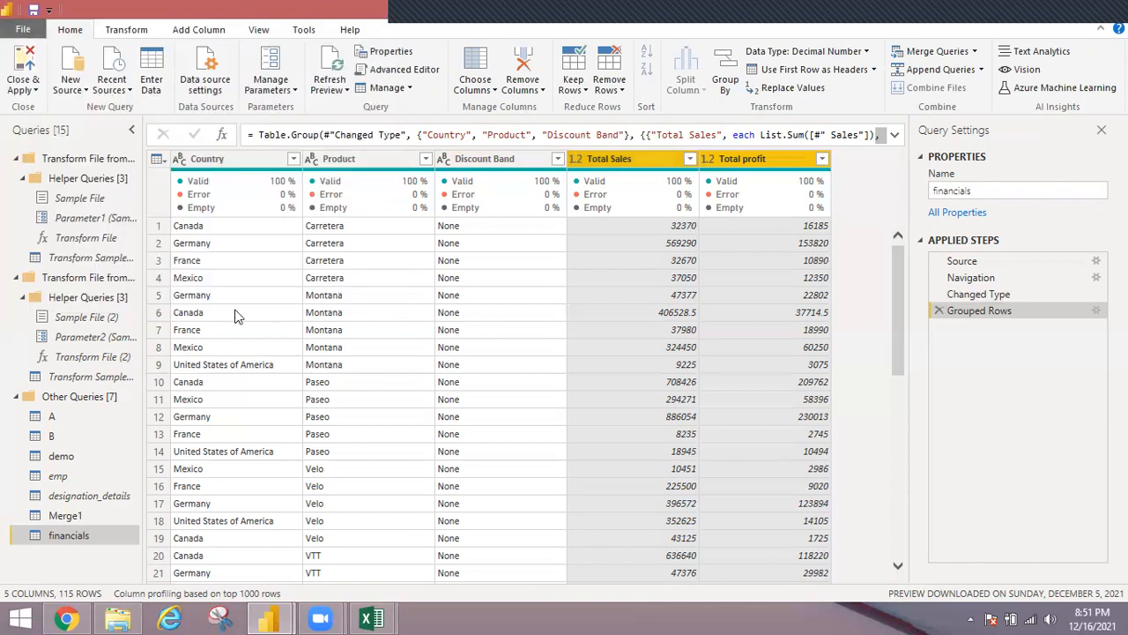
# Step: Switch to the Excel marks workbook and choose the SnowPro folder as the save location for Book1.xlsx
pyautogui.hotkey('alt', 'Tab')
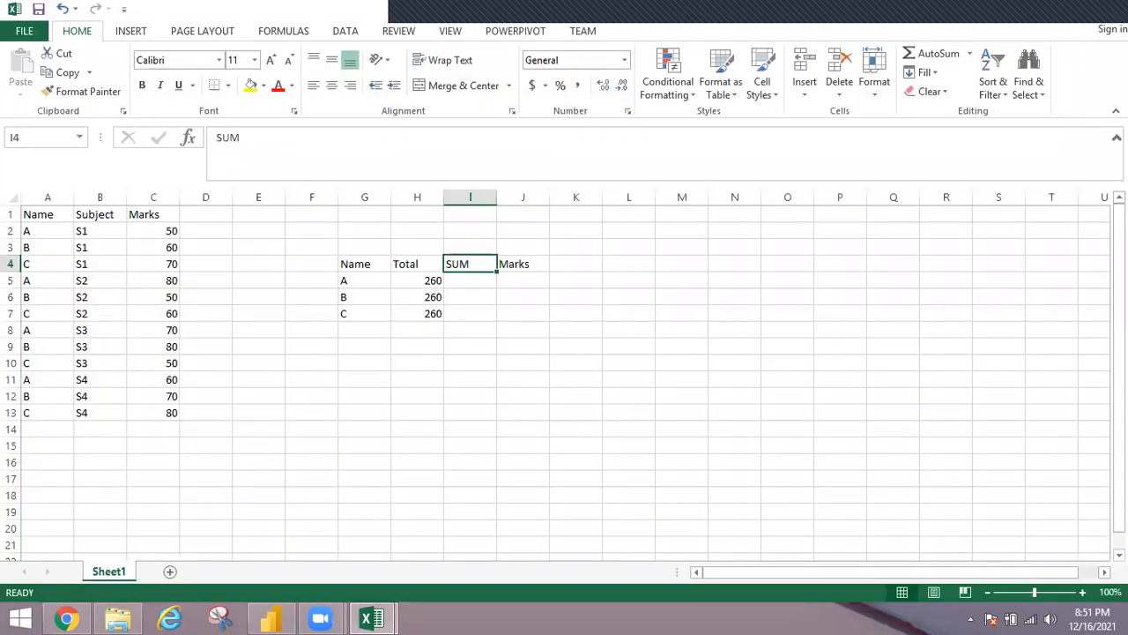
pyautogui.hotkey('ctrl', 'n')
pyautogui.hotkey('ctrl', 'w')
pyautogui.click(495, 342)
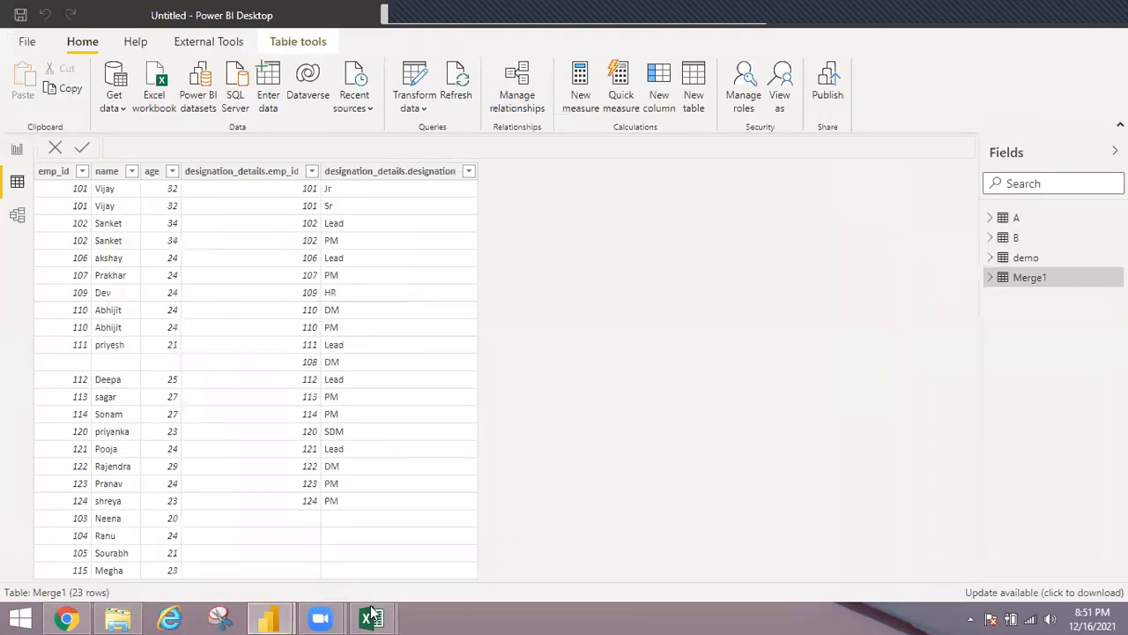
pyautogui.moveTo(372, 613)
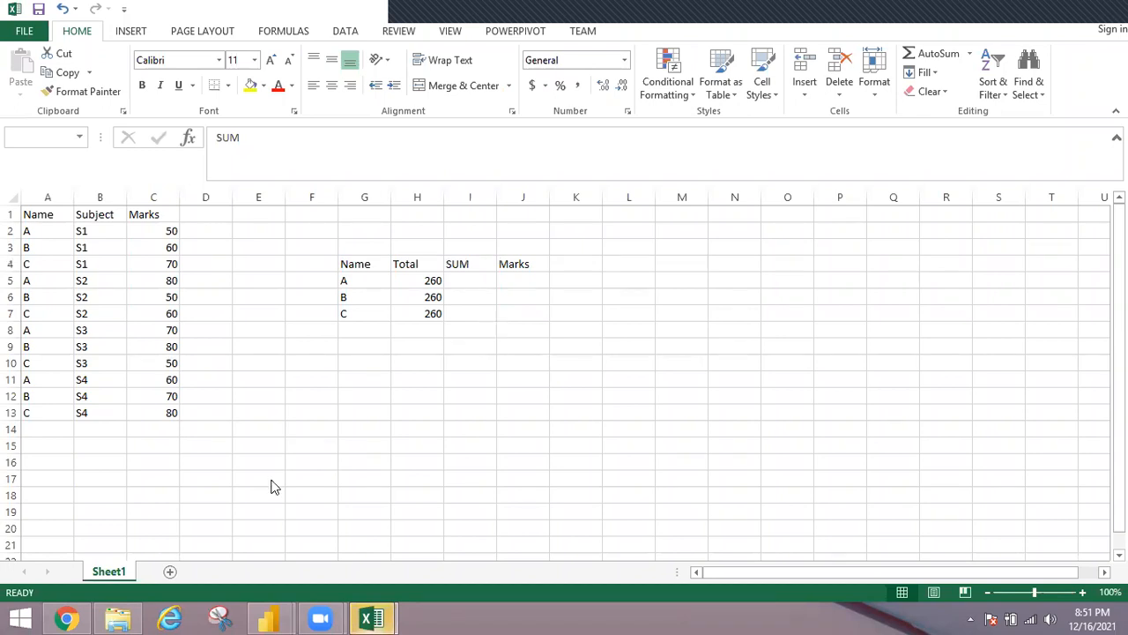
pyautogui.click(372, 617)
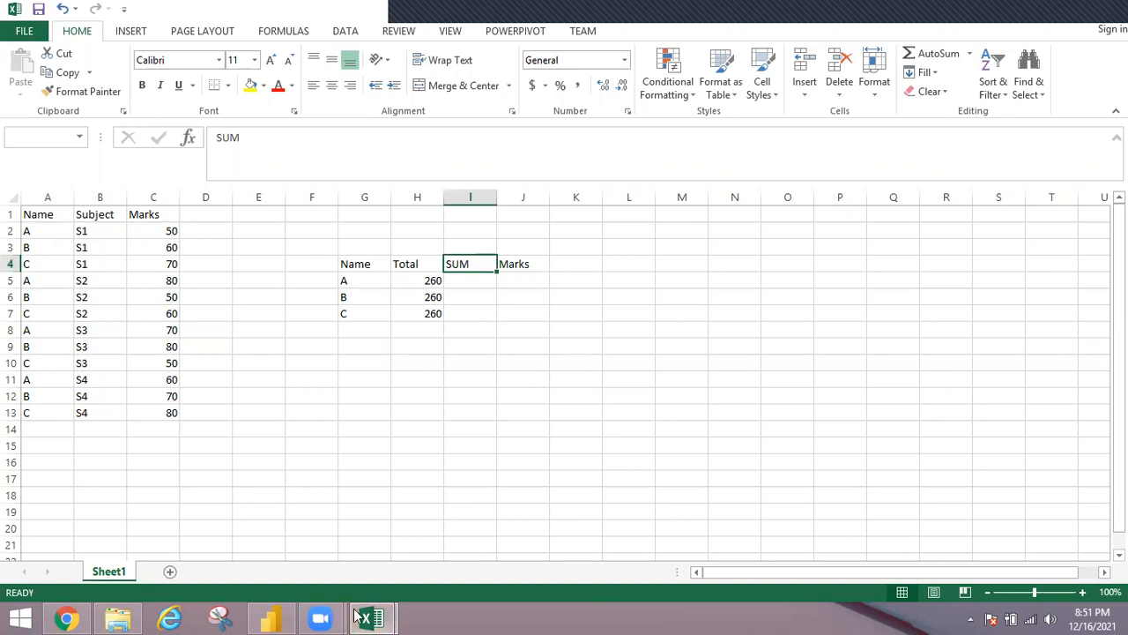
pyautogui.moveTo(366, 617)
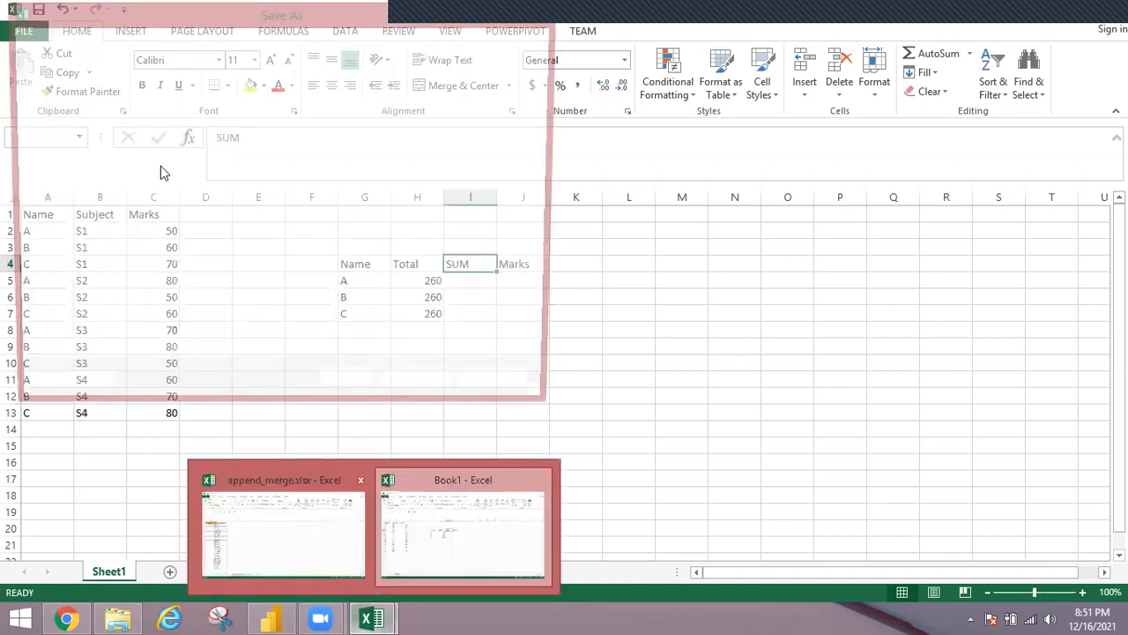
pyautogui.scroll(3, 79, 163)
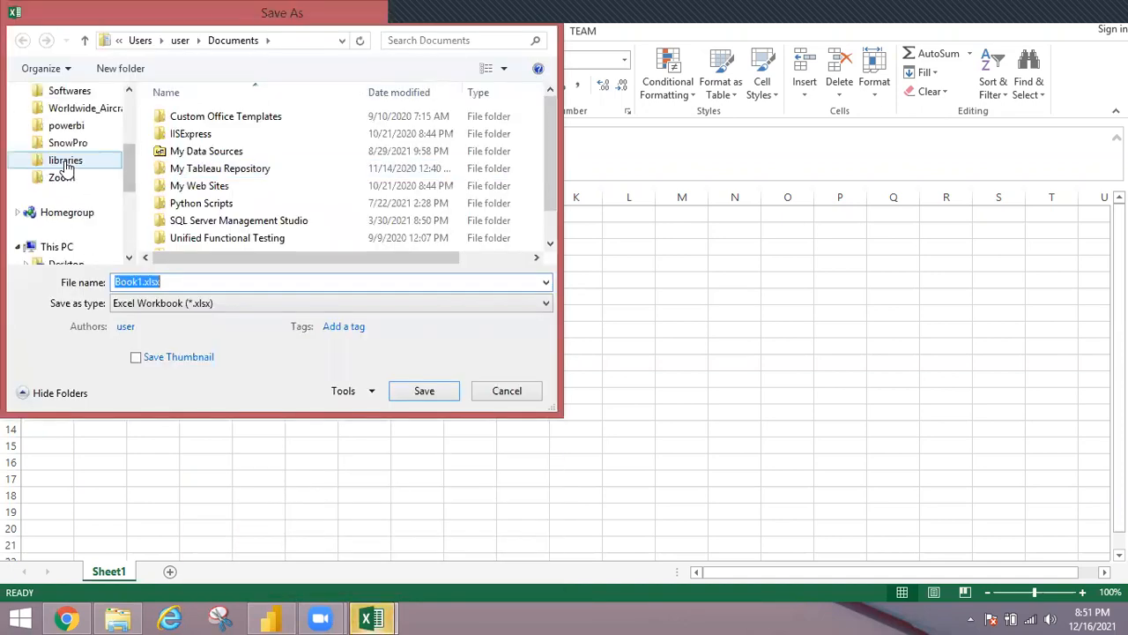
pyautogui.click(67, 144)
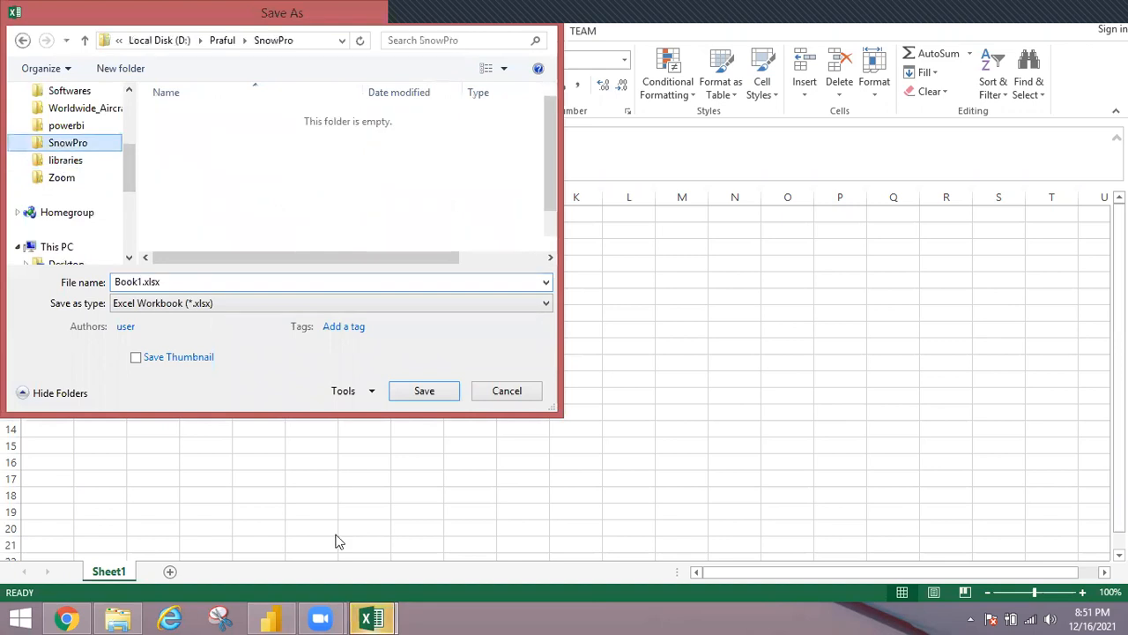
# Step: Switch to Power BI Desktop and display the grouped financials table in the data view
pyautogui.click(284, 618)
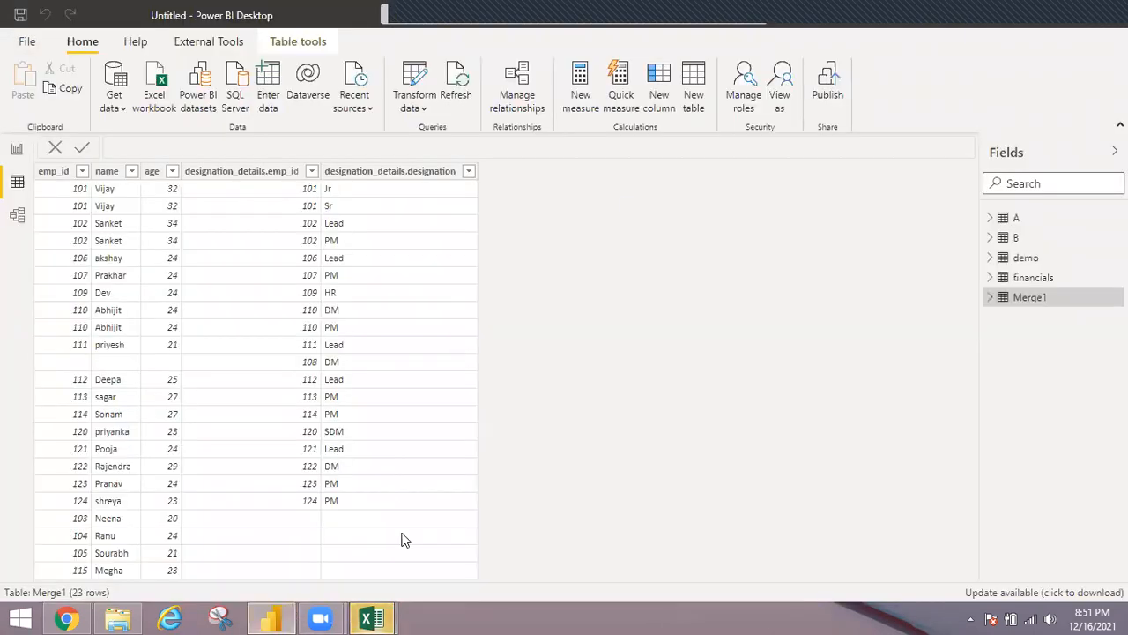
pyautogui.click(1029, 276)
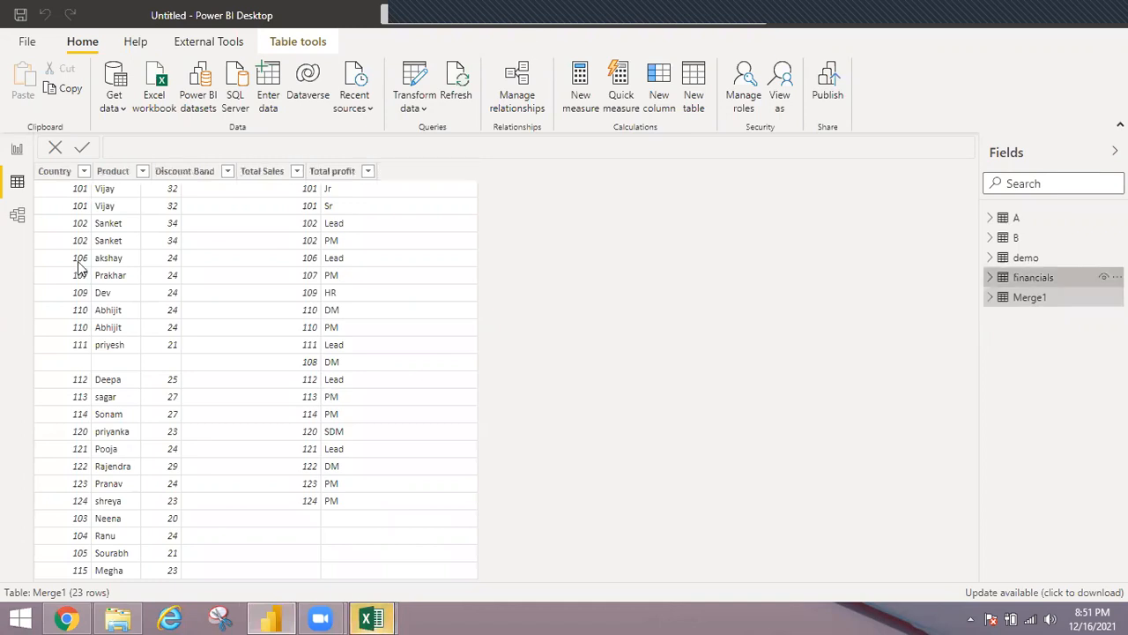